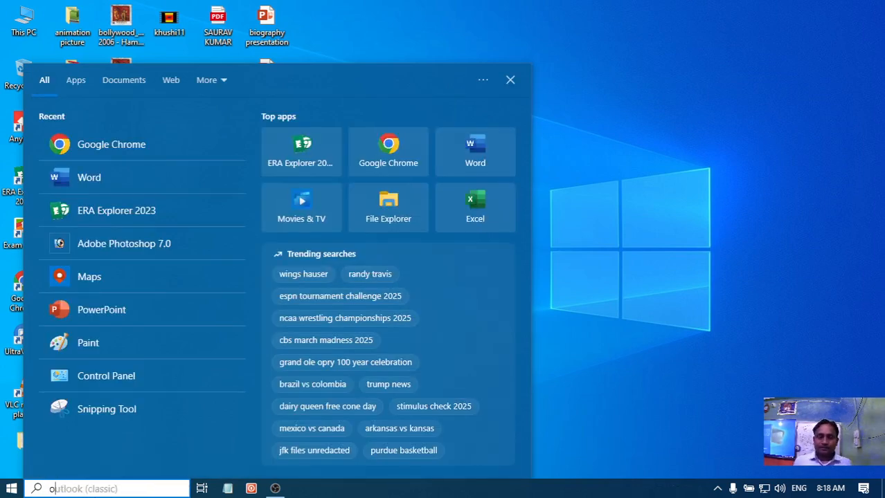
- Open Word and create a new blank document
{"action": "type", "text": "oword"}
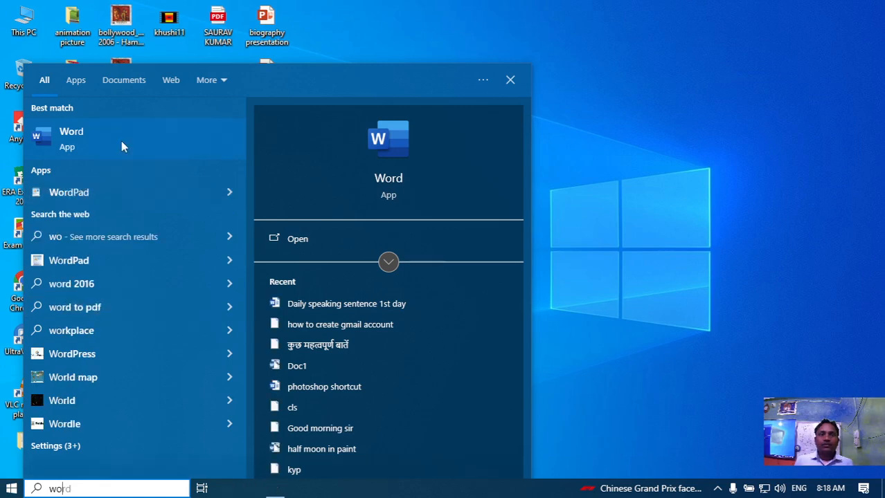
{"action": "left_click", "coordinate": [121, 140]}
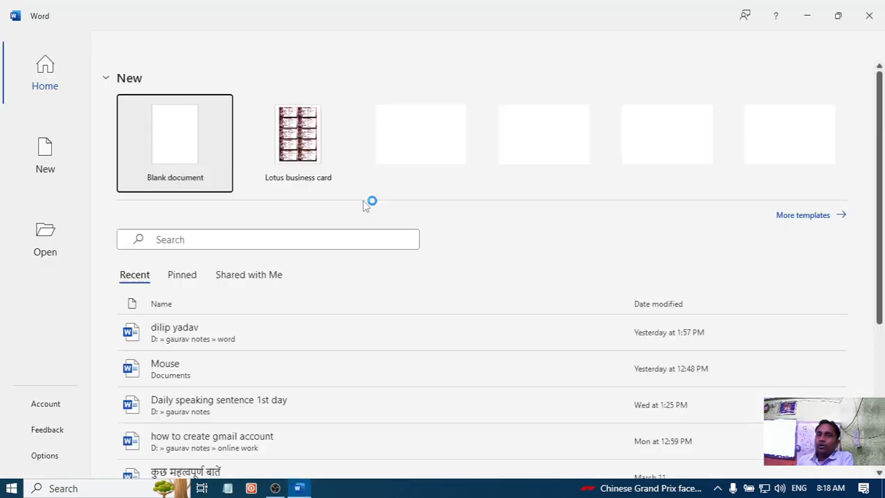
{"action": "left_click", "coordinate": [164, 144]}
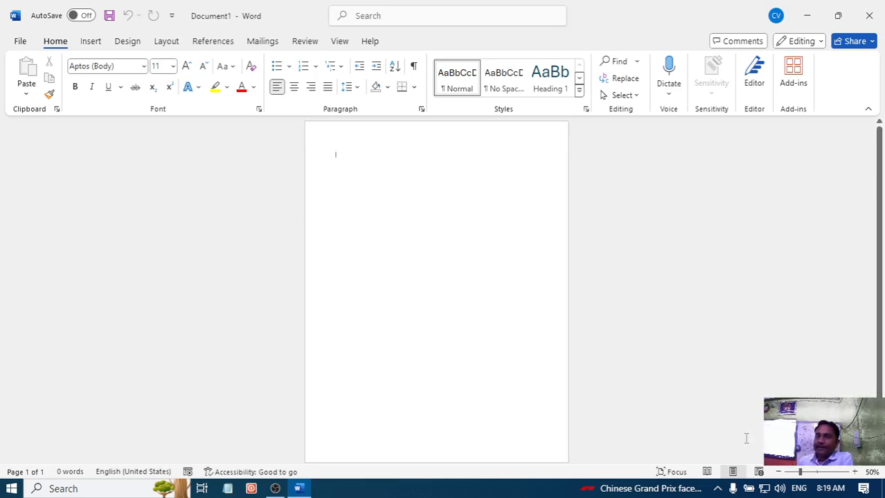
{"action": "left_click", "coordinate": [817, 473]}
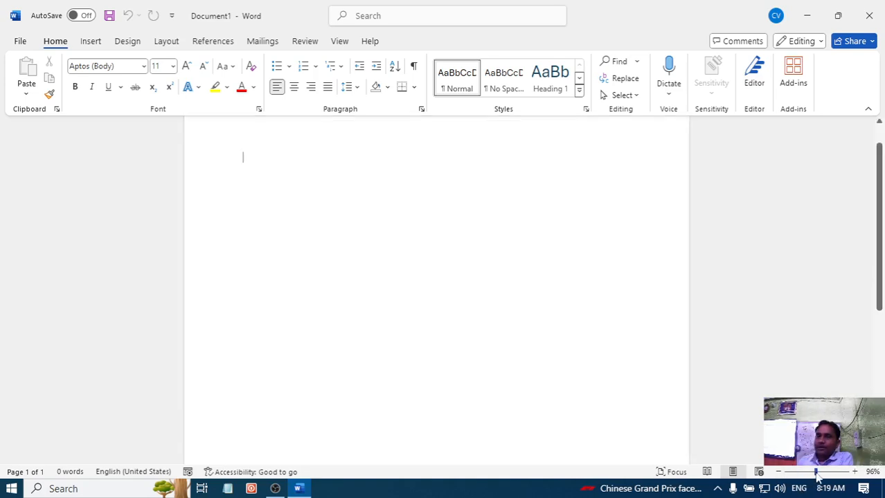
{"action": "scroll", "coordinate": [562, 382], "scroll_direction": "up", "scroll_amount": 1}
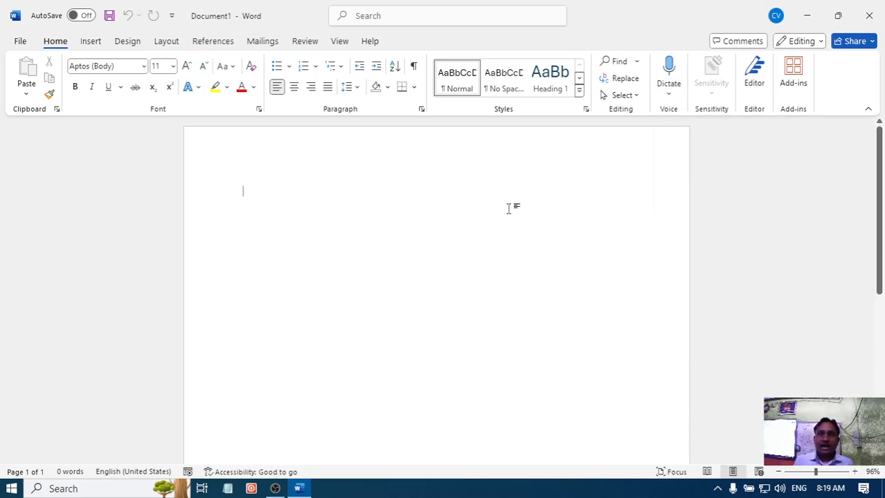
- Browse the list of popular add-ins available for Word
{"action": "left_click", "coordinate": [90, 43]}
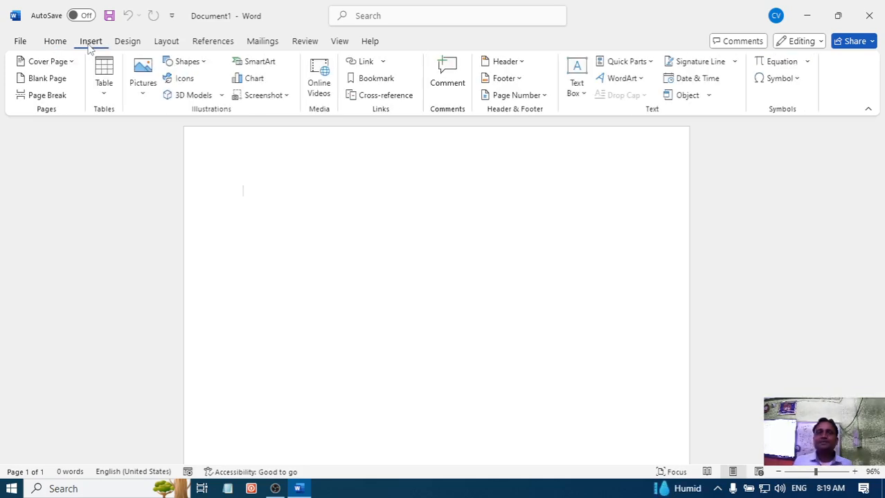
{"action": "left_click", "coordinate": [61, 46]}
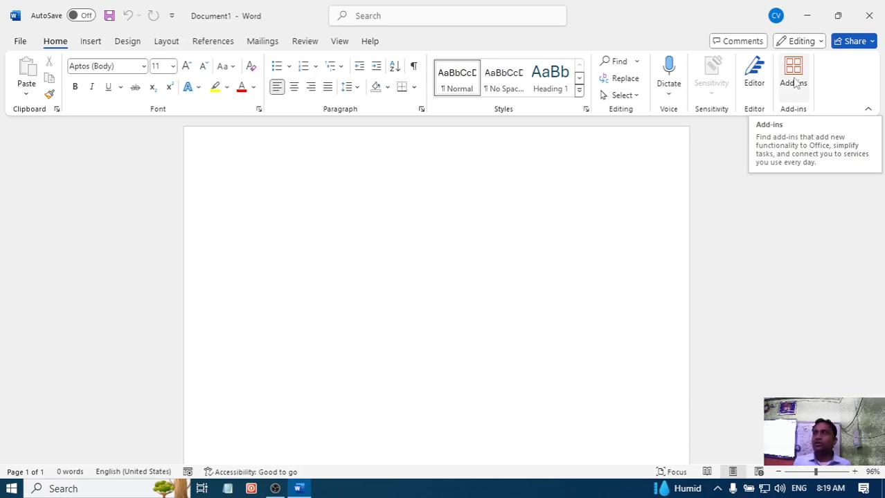
{"action": "left_click", "coordinate": [789, 86]}
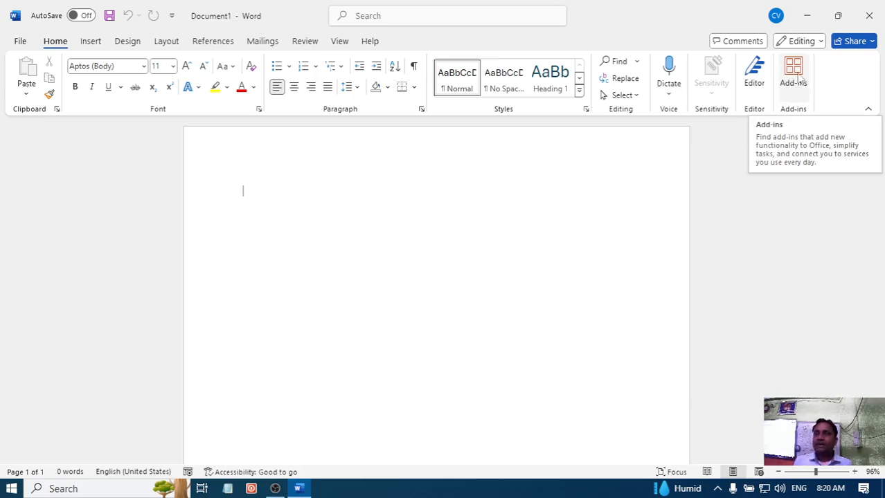
{"action": "left_click", "coordinate": [794, 80]}
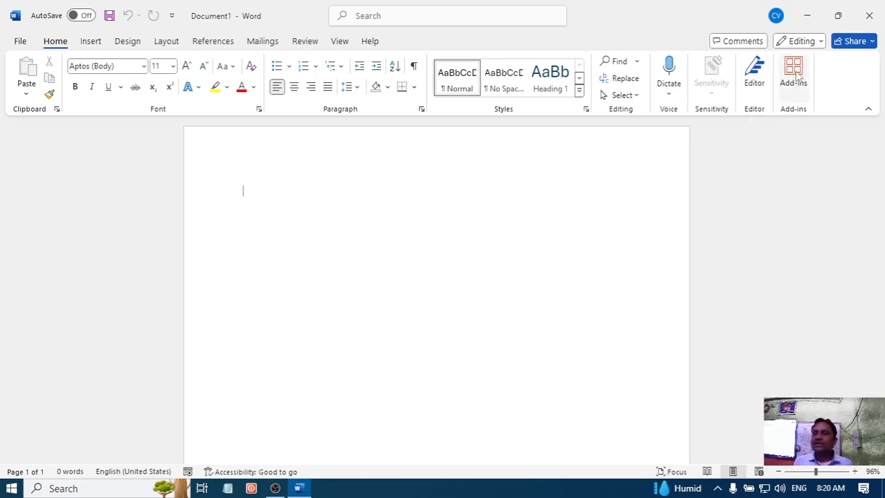
{"action": "left_click", "coordinate": [793, 81]}
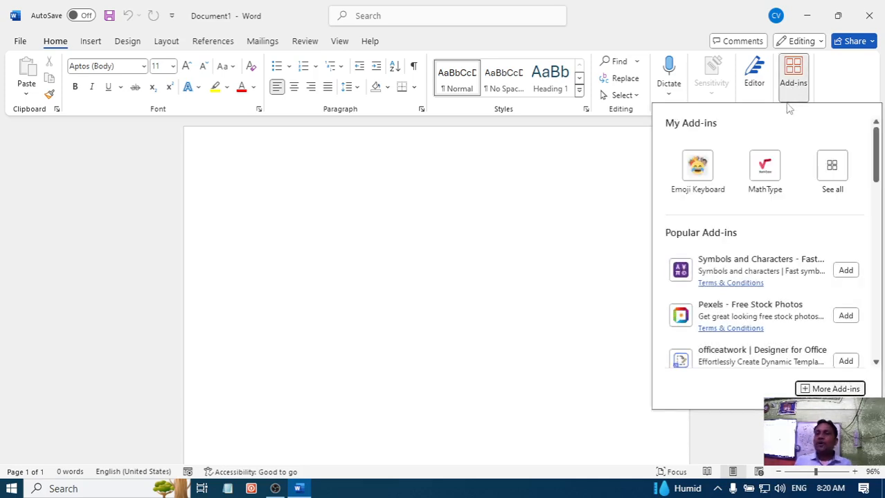
{"action": "scroll", "coordinate": [750, 244], "scroll_direction": "down", "scroll_amount": 1}
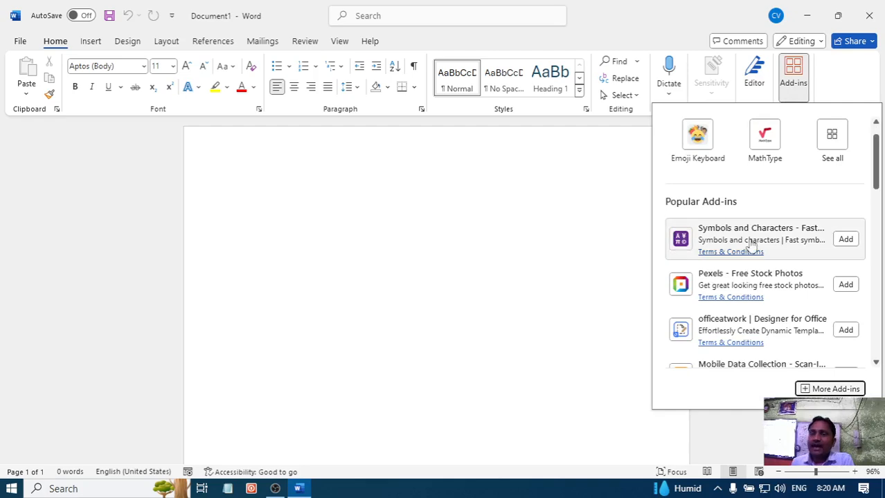
{"action": "scroll", "coordinate": [750, 249], "scroll_direction": "down", "scroll_amount": 2}
{"action": "scroll", "coordinate": [750, 256], "scroll_direction": "down", "scroll_amount": 5}
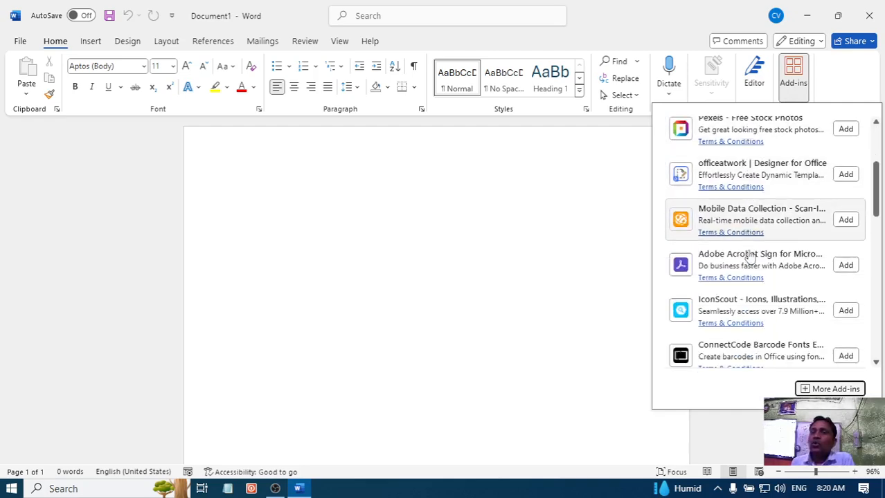
{"action": "scroll", "coordinate": [750, 257], "scroll_direction": "down", "scroll_amount": 1}
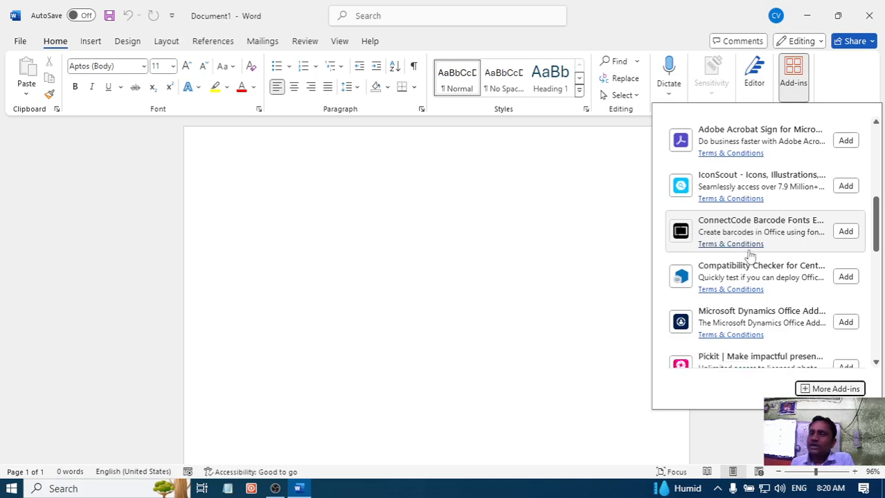
{"action": "scroll", "coordinate": [750, 256], "scroll_direction": "down", "scroll_amount": 3}
{"action": "scroll", "coordinate": [750, 256], "scroll_direction": "up", "scroll_amount": 1}
{"action": "scroll", "coordinate": [750, 256], "scroll_direction": "down", "scroll_amount": 5}
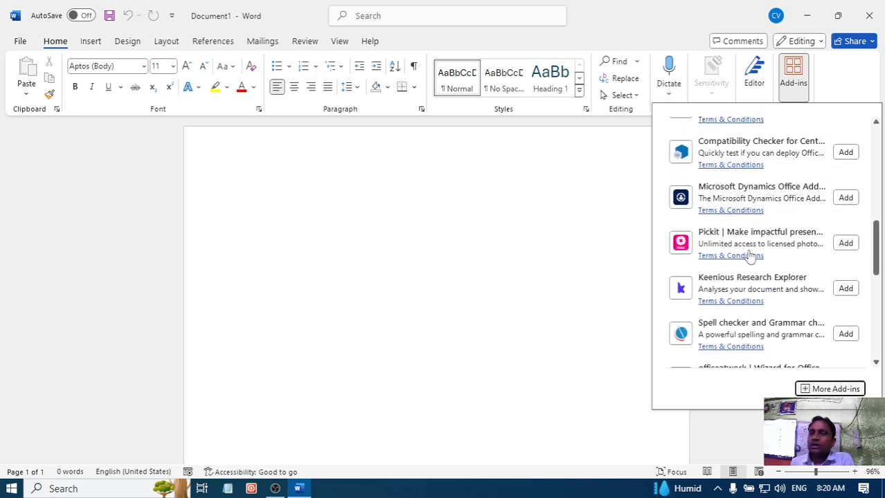
{"action": "scroll", "coordinate": [751, 256], "scroll_direction": "down", "scroll_amount": 5}
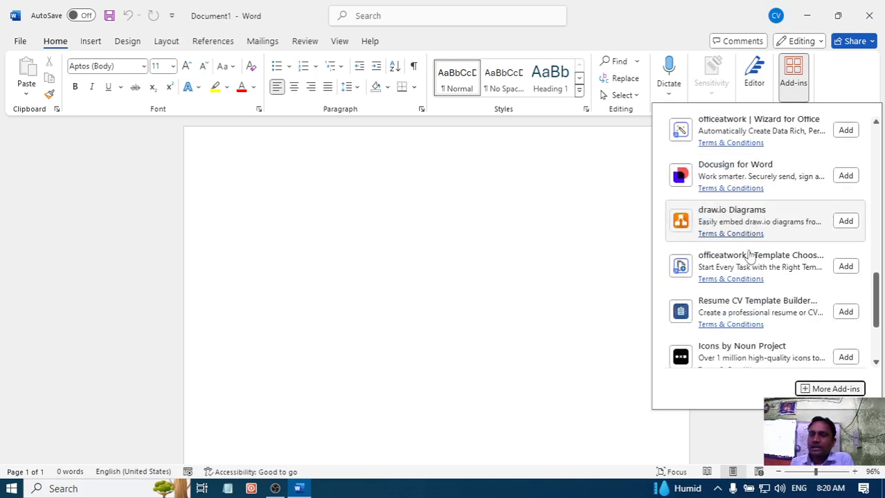
{"action": "scroll", "coordinate": [751, 256], "scroll_direction": "down", "scroll_amount": 2}
{"action": "scroll", "coordinate": [750, 257], "scroll_direction": "down", "scroll_amount": 1}
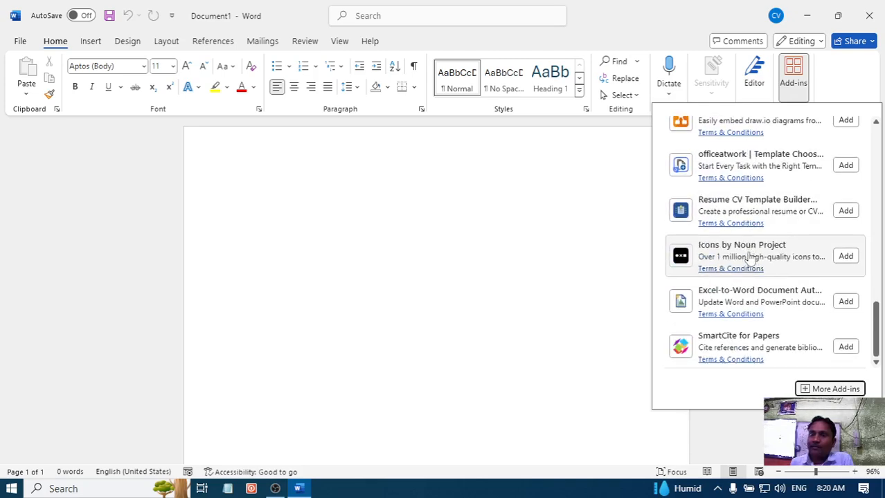
- Find QR4Office in the full Office Add-ins store, add it and accept its license terms and privacy policy
{"action": "left_click", "coordinate": [839, 390]}
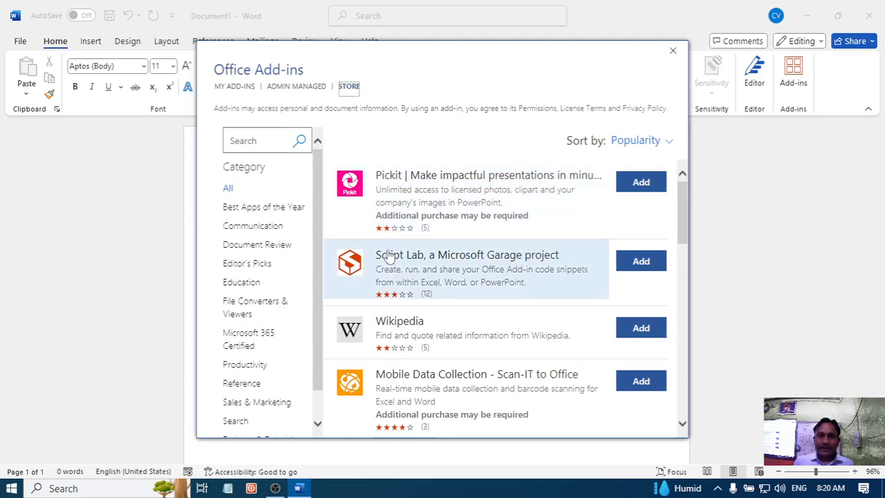
{"action": "scroll", "coordinate": [391, 228], "scroll_direction": "down", "scroll_amount": 1}
{"action": "scroll", "coordinate": [393, 199], "scroll_direction": "down", "scroll_amount": 7}
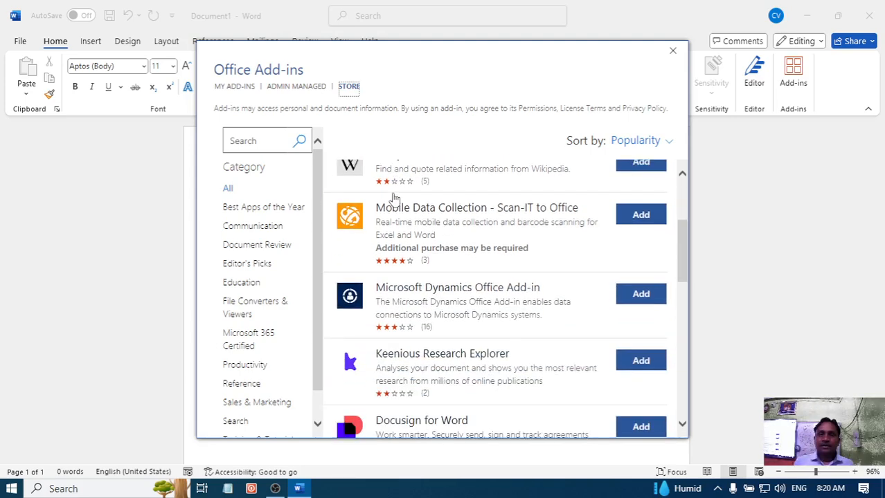
{"action": "scroll", "coordinate": [392, 201], "scroll_direction": "down", "scroll_amount": 10}
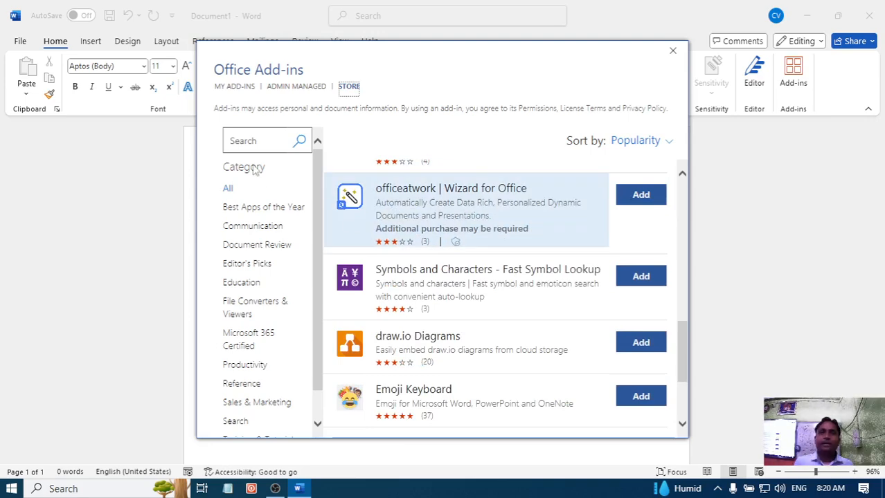
{"action": "scroll", "coordinate": [391, 216], "scroll_direction": "down", "scroll_amount": 4}
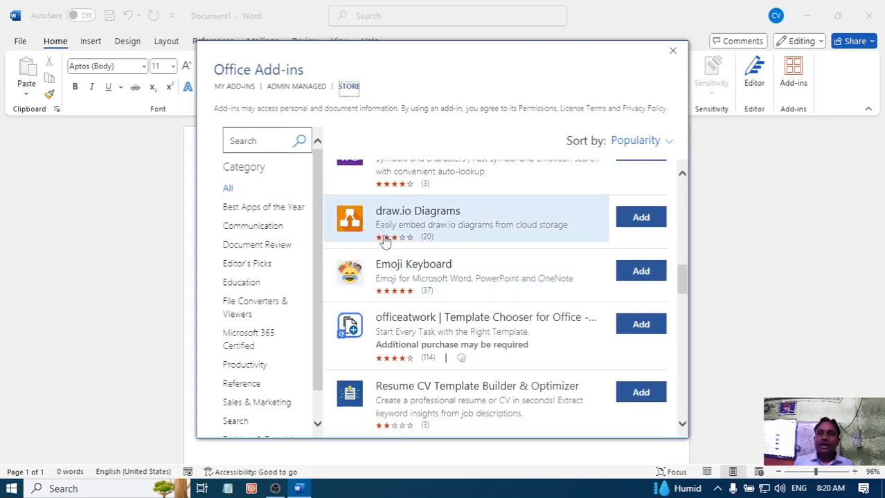
{"action": "scroll", "coordinate": [381, 247], "scroll_direction": "down", "scroll_amount": 6}
{"action": "scroll", "coordinate": [386, 247], "scroll_direction": "down", "scroll_amount": 8}
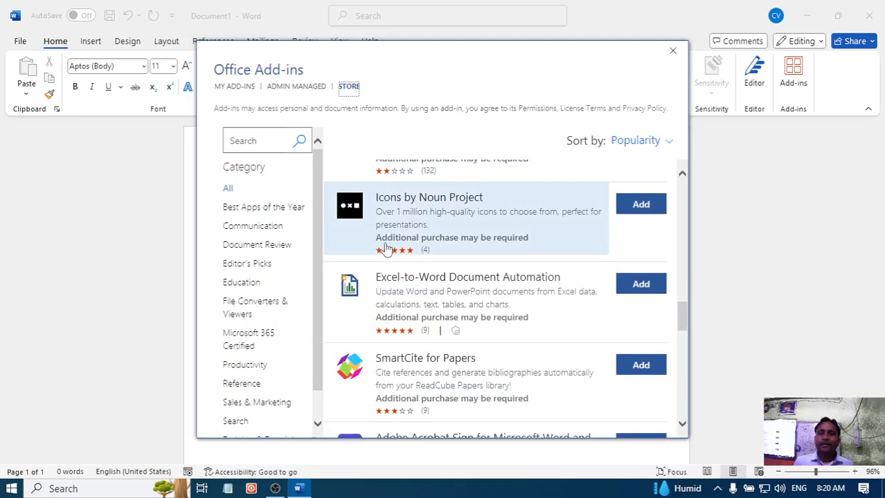
{"action": "scroll", "coordinate": [387, 249], "scroll_direction": "down", "scroll_amount": 14}
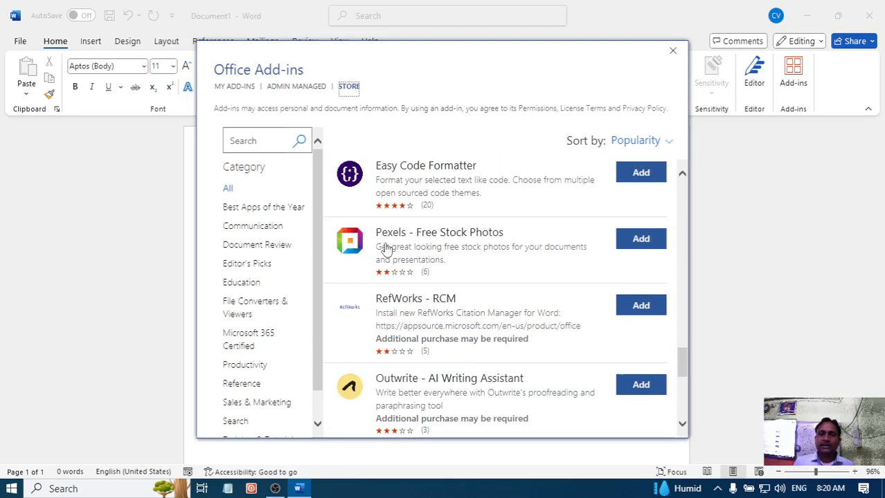
{"action": "scroll", "coordinate": [386, 249], "scroll_direction": "down", "scroll_amount": 6}
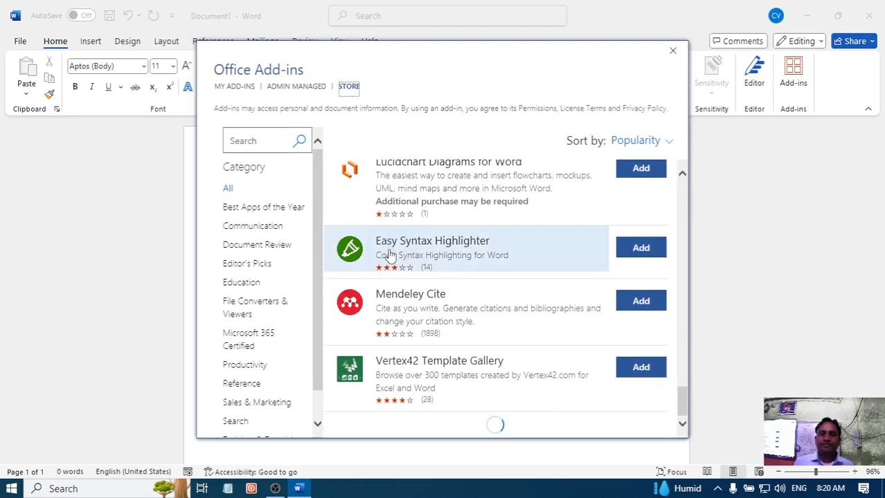
{"action": "scroll", "coordinate": [408, 315], "scroll_direction": "down", "scroll_amount": 8}
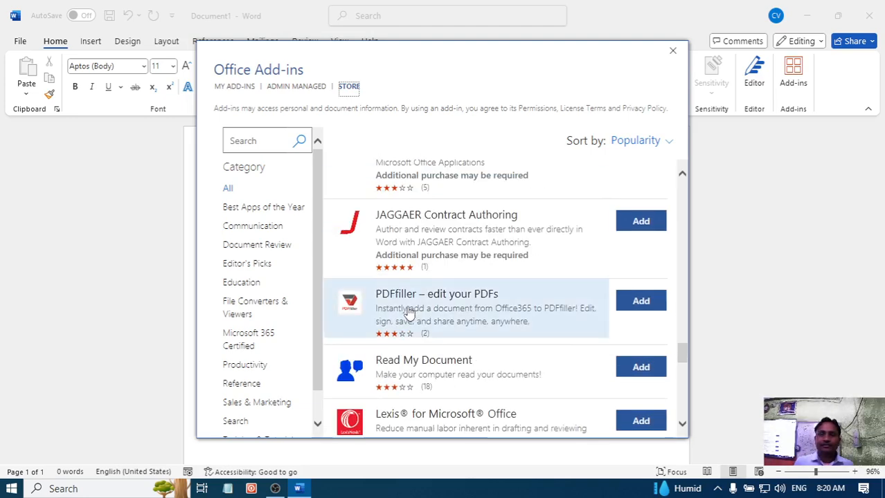
{"action": "scroll", "coordinate": [408, 315], "scroll_direction": "down", "scroll_amount": 9}
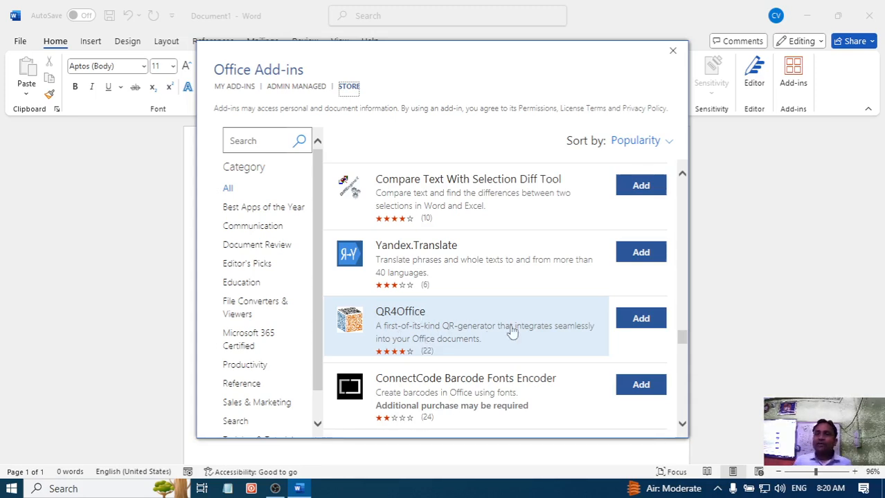
{"action": "left_click", "coordinate": [641, 325]}
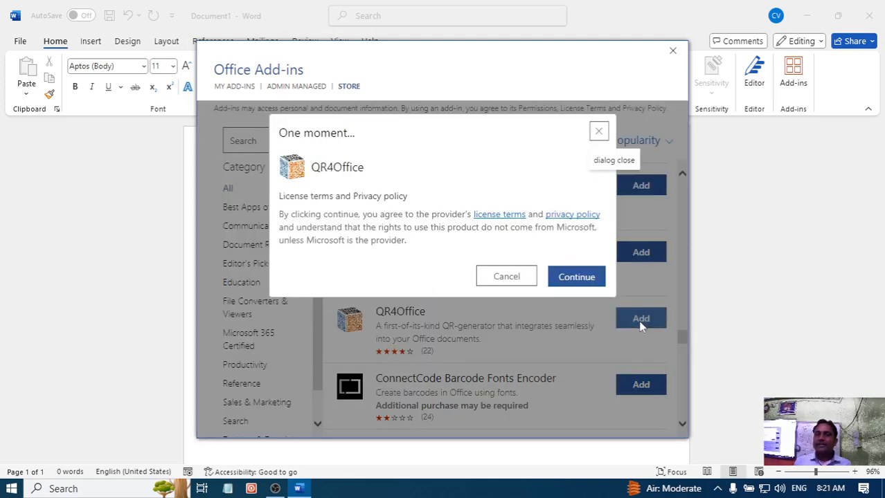
{"action": "left_click", "coordinate": [580, 278]}
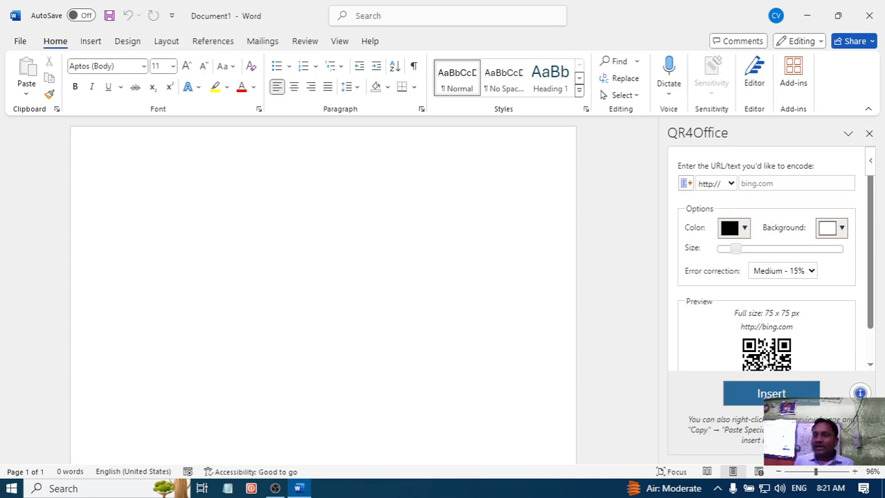
- Set the QR code's color to orange in the QR4Office options
{"action": "scroll", "coordinate": [765, 359], "scroll_direction": "down", "scroll_amount": 1}
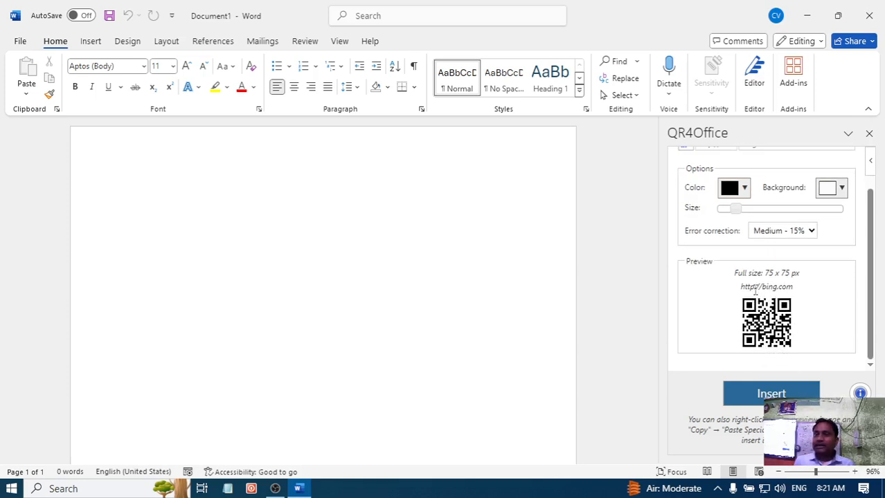
{"action": "scroll", "coordinate": [753, 235], "scroll_direction": "up", "scroll_amount": 1}
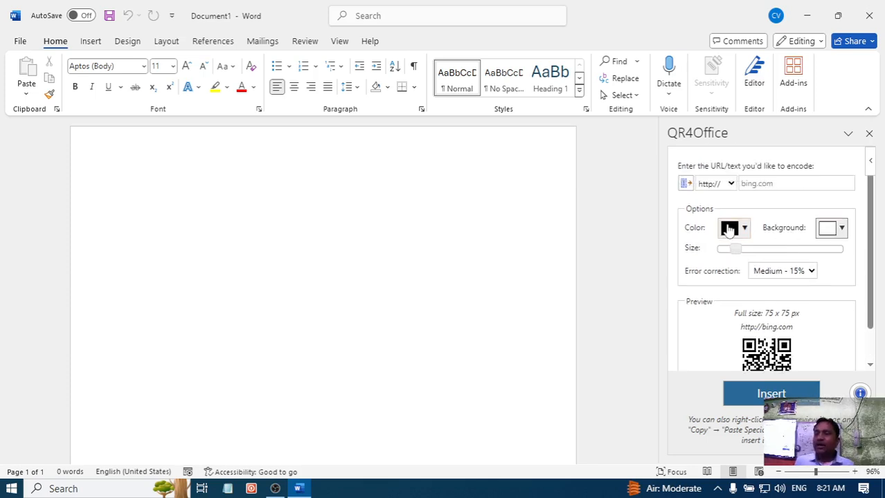
{"action": "scroll", "coordinate": [751, 298], "scroll_direction": "down", "scroll_amount": 1}
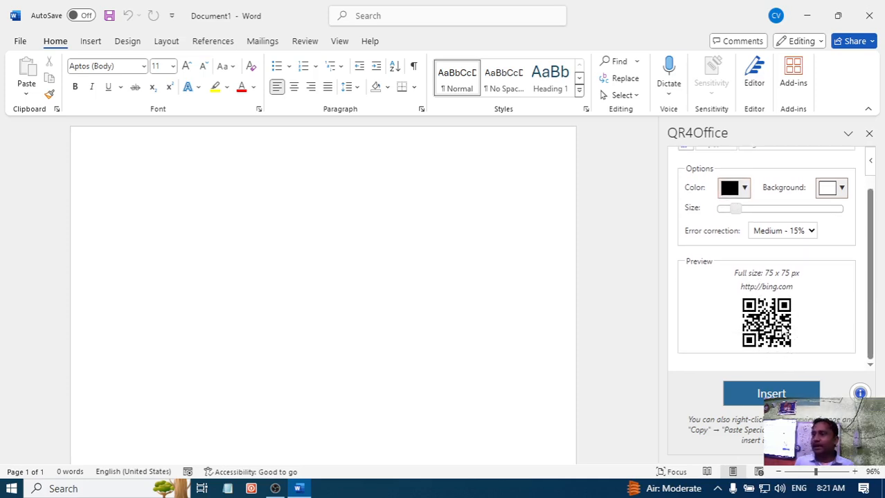
{"action": "left_click", "coordinate": [744, 189]}
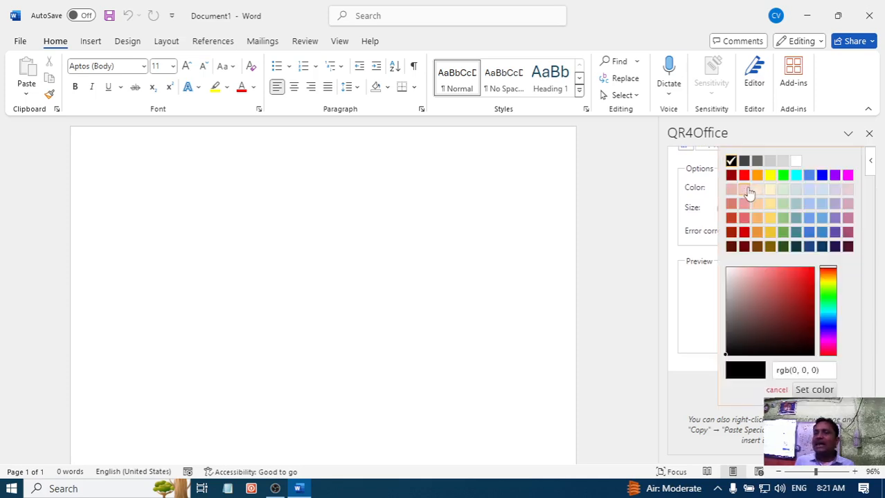
{"action": "left_click", "coordinate": [757, 233]}
{"action": "left_click", "coordinate": [756, 235]}
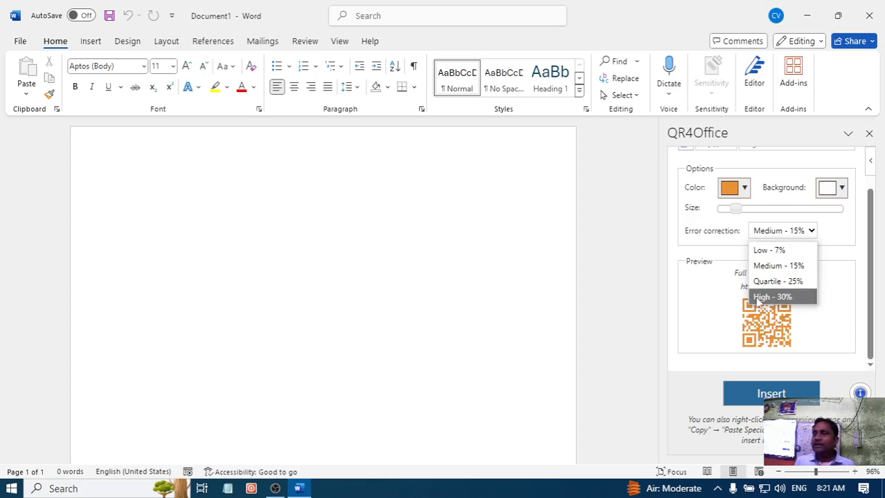
- Change the QR code's color to the plum shade from the color palette
{"action": "left_click", "coordinate": [744, 190]}
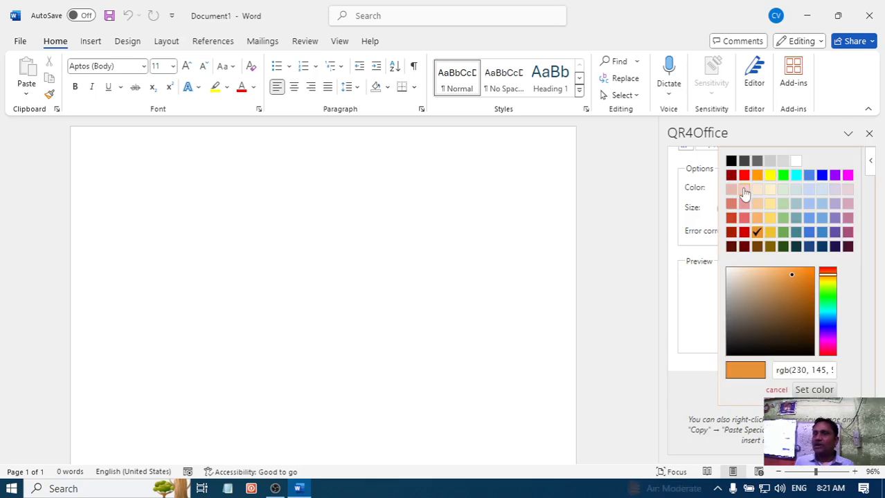
{"action": "left_click", "coordinate": [846, 234]}
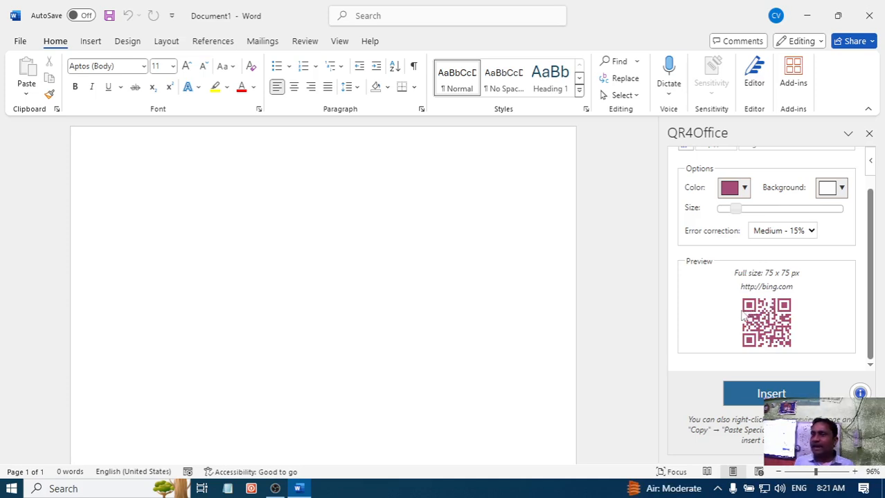
- Try a magenta background for the QR code and return the background to white
{"action": "left_click", "coordinate": [841, 188]}
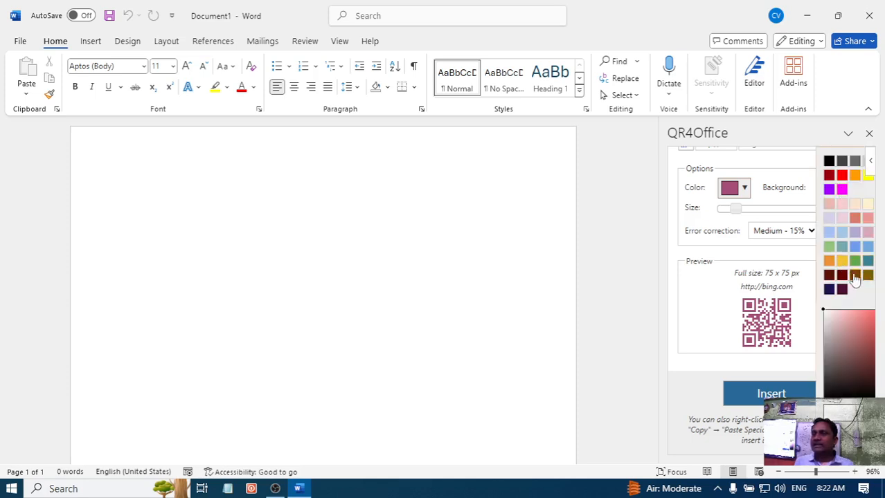
{"action": "left_click", "coordinate": [841, 190]}
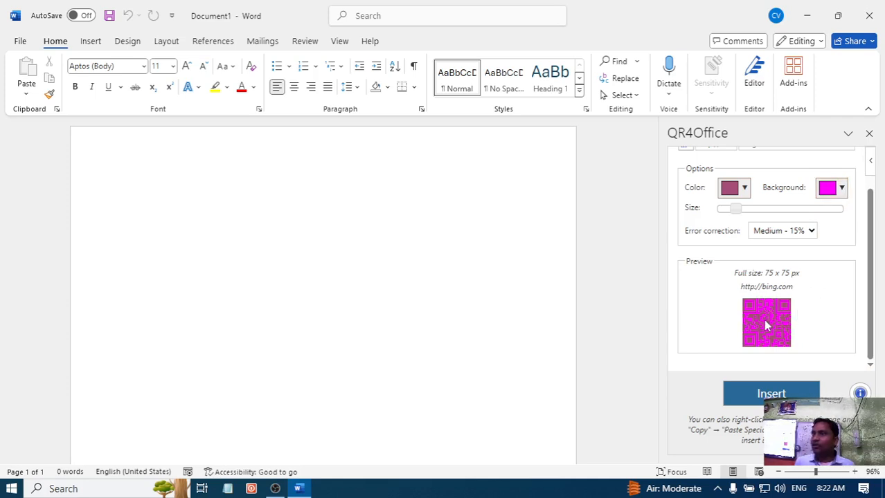
{"action": "left_click", "coordinate": [841, 188]}
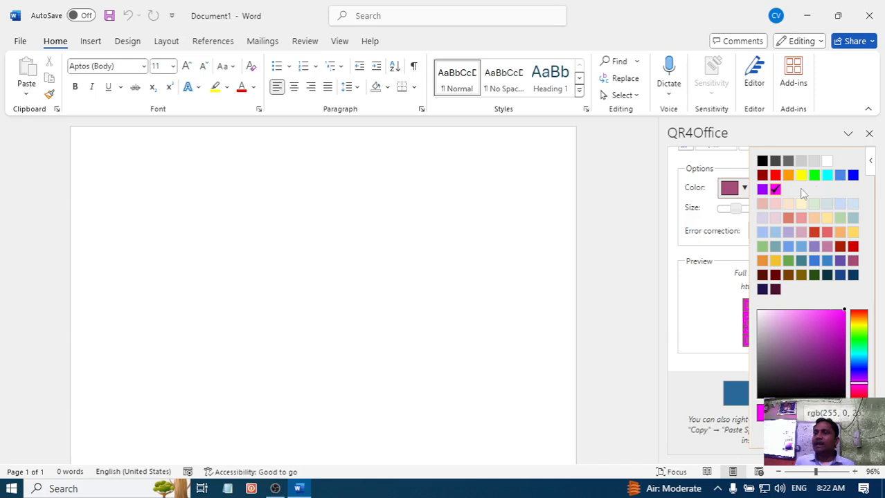
{"action": "left_click", "coordinate": [826, 161]}
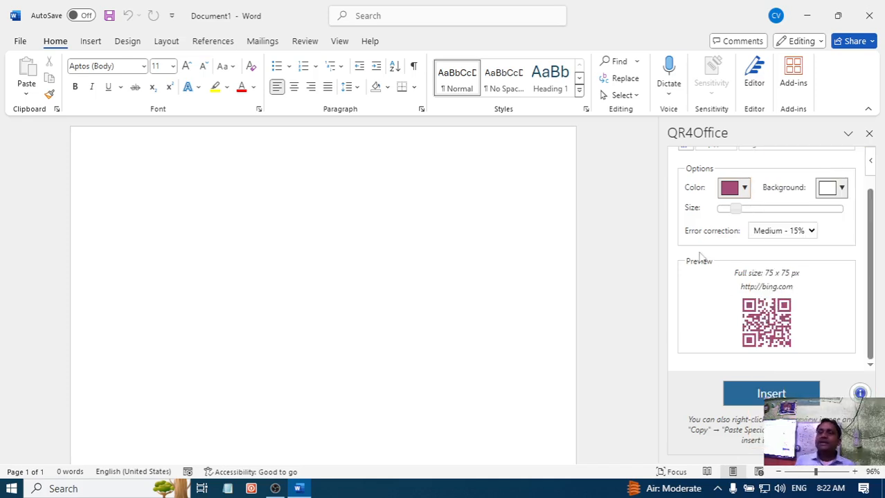
{"action": "scroll", "coordinate": [669, 289], "scroll_direction": "up", "scroll_amount": 1}
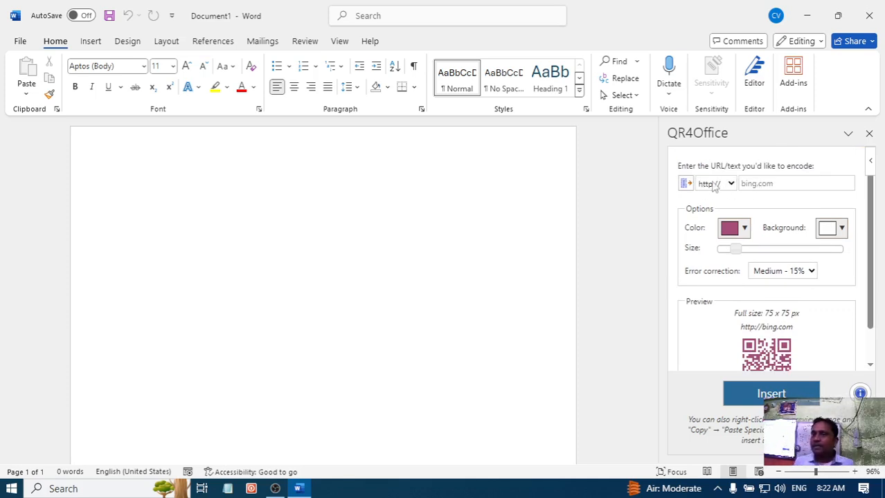
{"action": "left_click", "coordinate": [768, 185]}
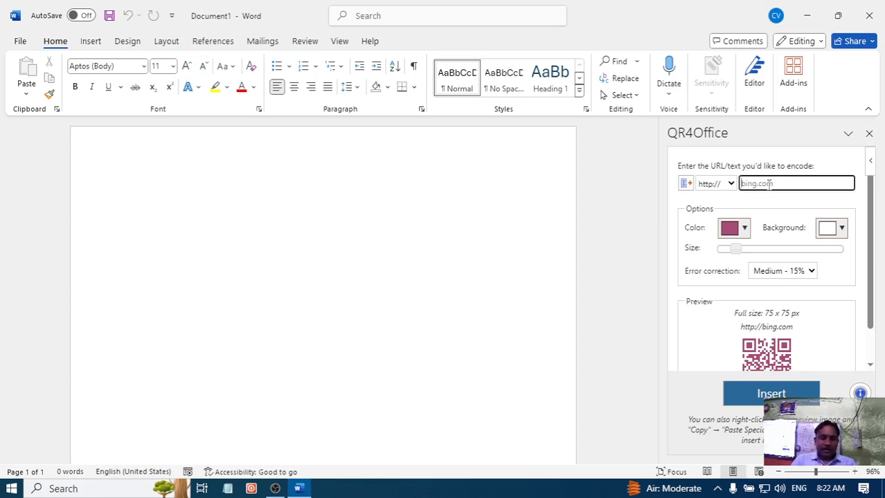
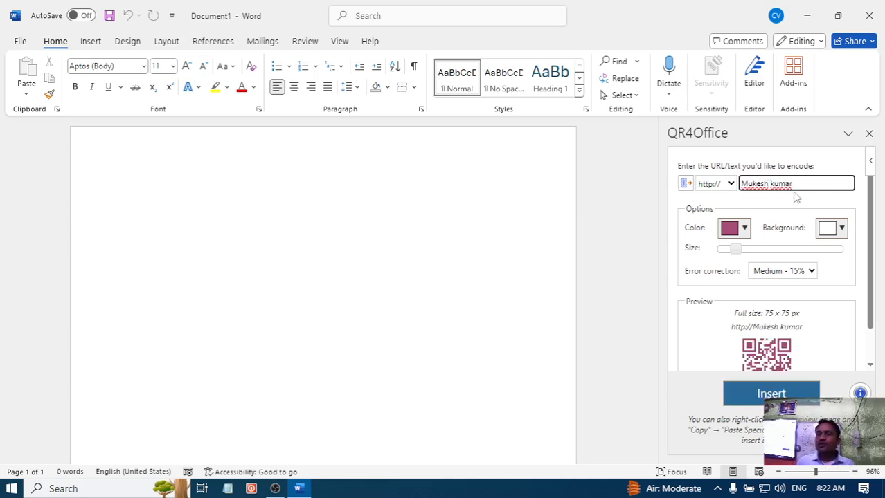
- Insert the QR code into the document and enlarge it proportionally to about twice its size
{"action": "scroll", "coordinate": [768, 329], "scroll_direction": "down", "scroll_amount": 1}
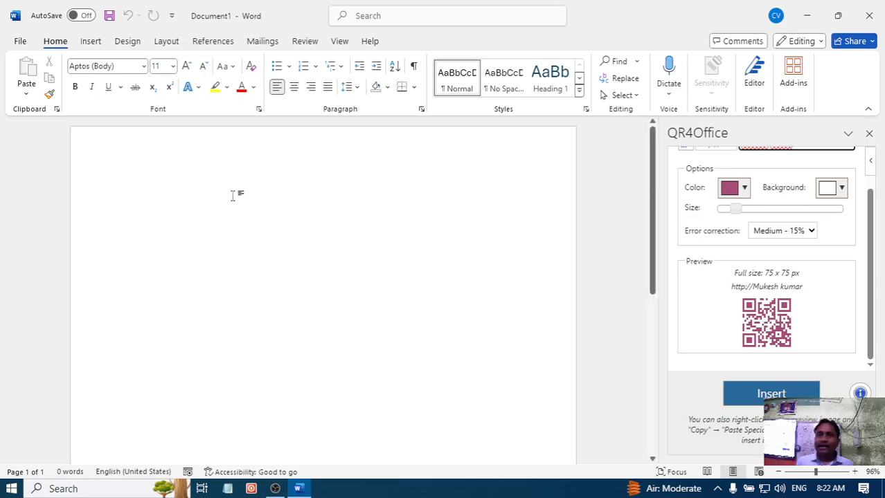
{"action": "left_click", "coordinate": [771, 394]}
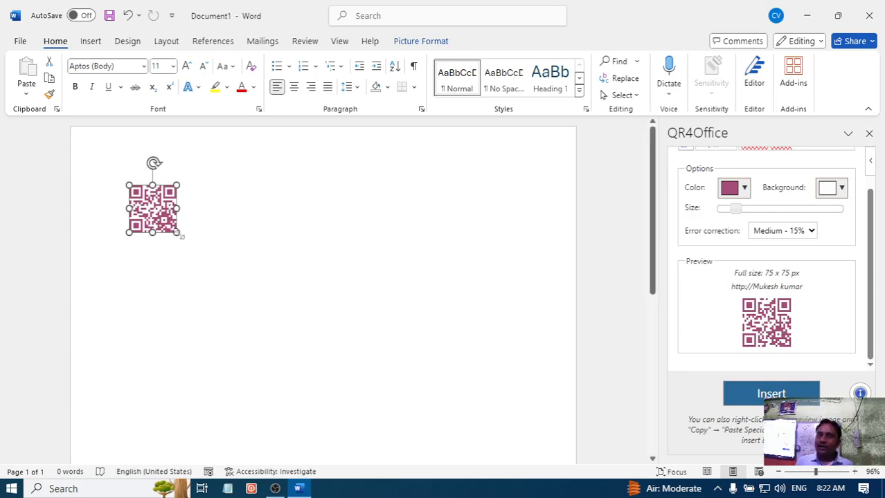
{"action": "left_click_drag", "start_coordinate": [183, 236], "coordinate": [229, 282]}
{"action": "left_click", "coordinate": [259, 262]}
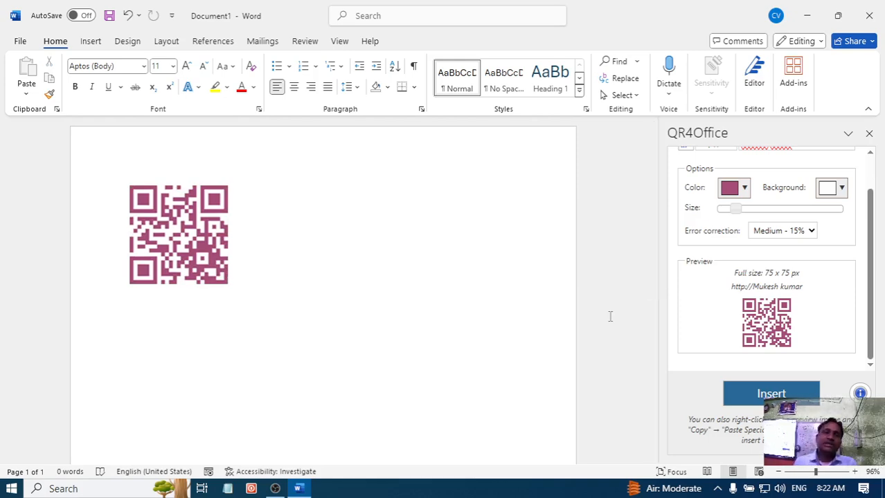
- Delete the QR code from the document and close the QR4Office pane
{"action": "scroll", "coordinate": [766, 208], "scroll_direction": "up", "scroll_amount": 2}
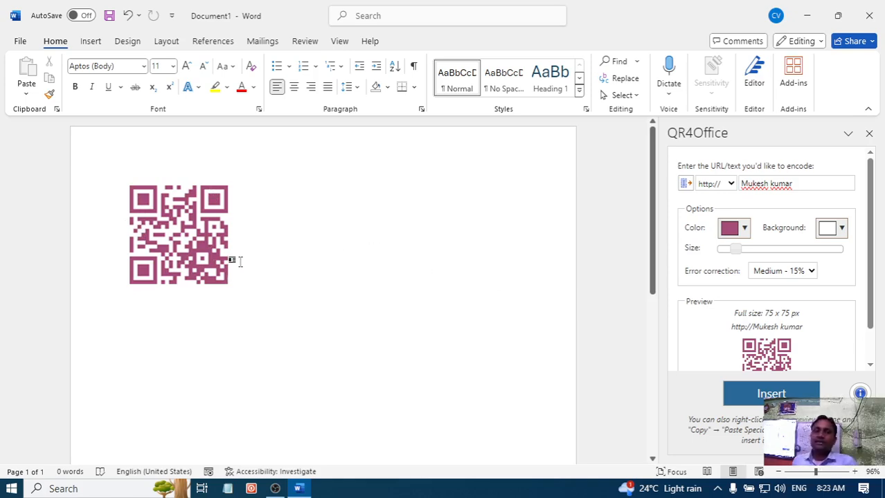
{"action": "left_click", "coordinate": [216, 224]}
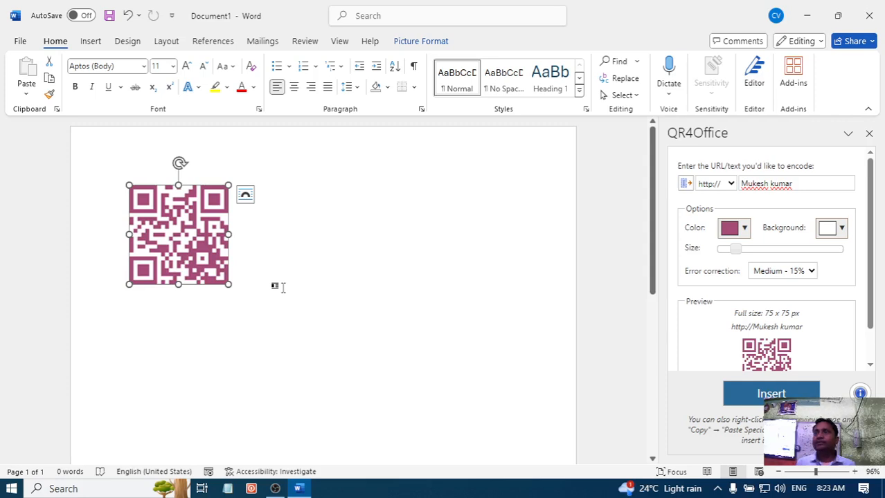
{"action": "key", "text": "Delete"}
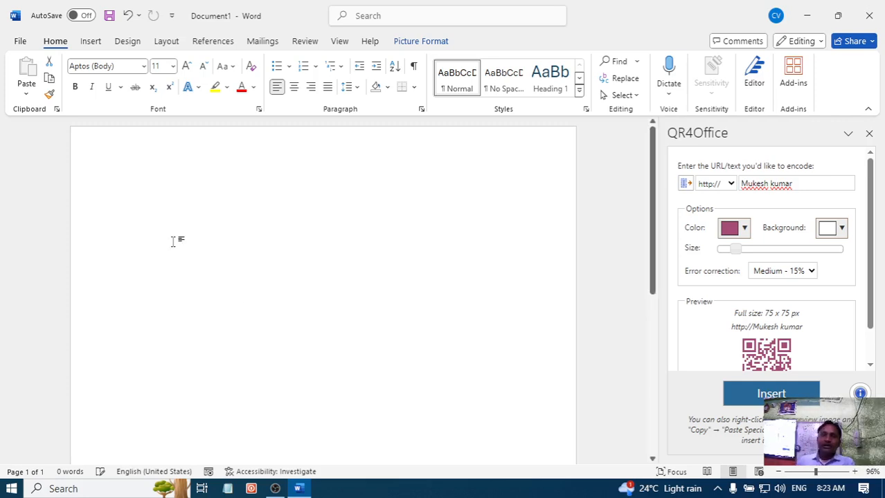
{"action": "left_click", "coordinate": [868, 134]}
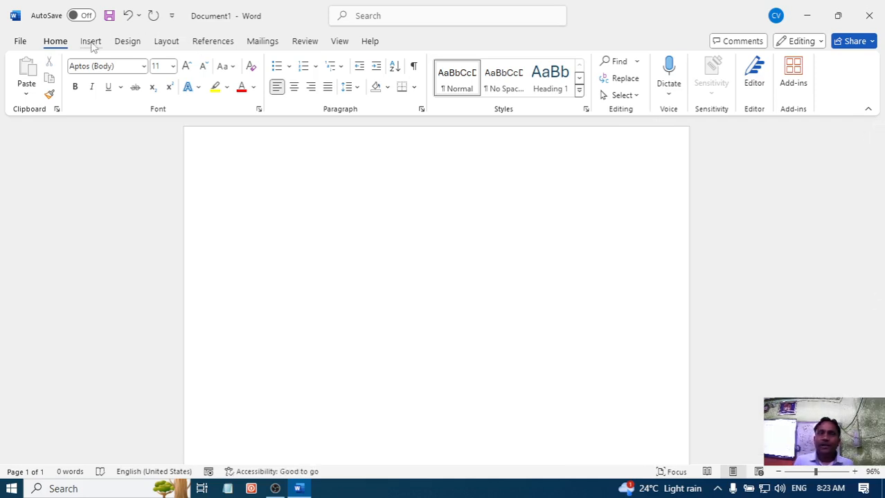
- Insert the built-in Motion cover page into the document
{"action": "left_click", "coordinate": [92, 42]}
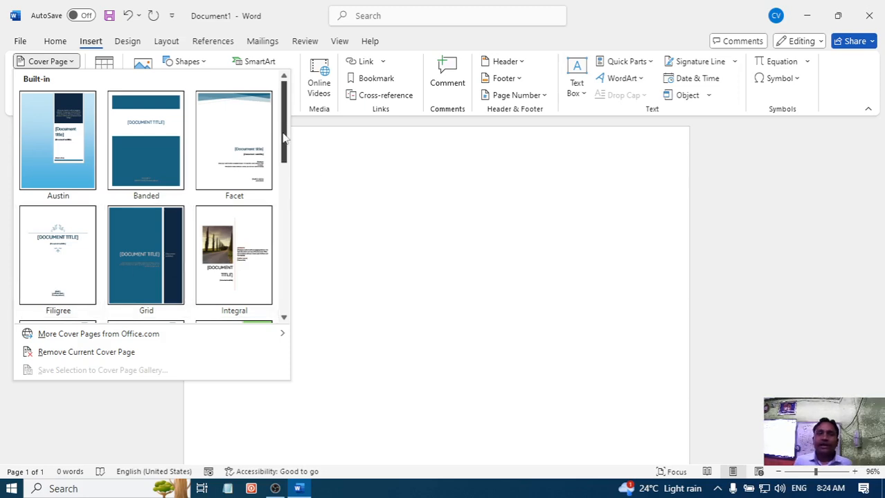
{"action": "left_click_drag", "start_coordinate": [283, 142], "coordinate": [284, 225]}
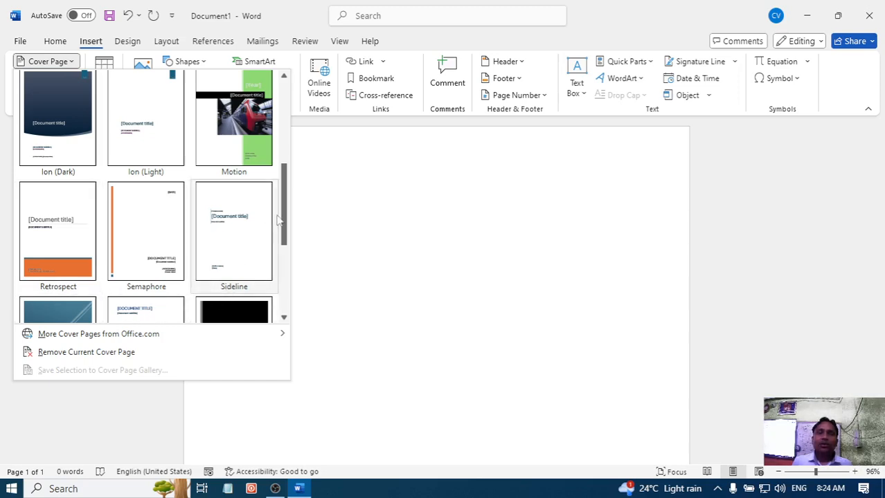
{"action": "left_click_drag", "start_coordinate": [288, 213], "coordinate": [290, 189]}
{"action": "left_click", "coordinate": [235, 164]}
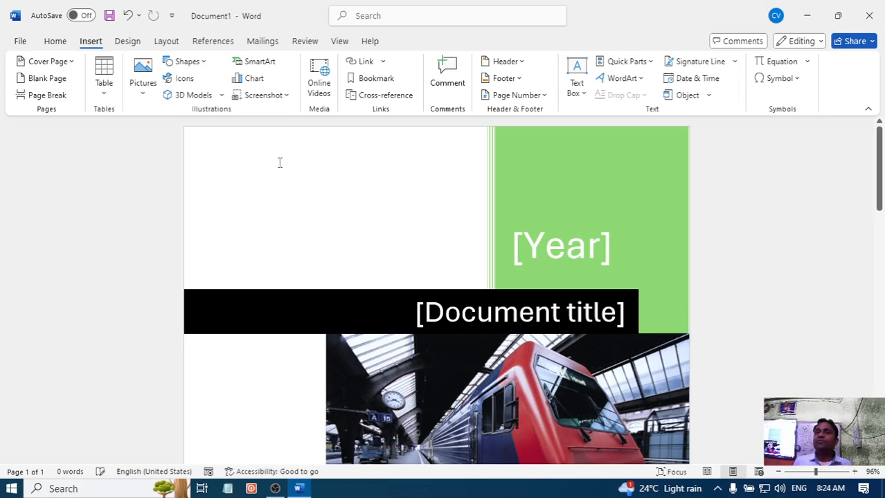
- Look over the inserted cover page and fill in its year placeholder with 2024
{"action": "scroll", "coordinate": [411, 180], "scroll_direction": "down", "scroll_amount": 8}
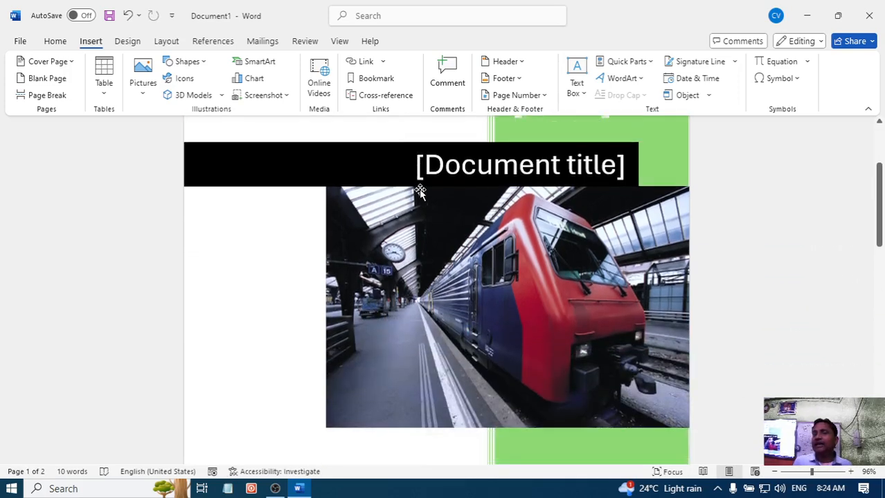
{"action": "scroll", "coordinate": [425, 192], "scroll_direction": "down", "scroll_amount": 6}
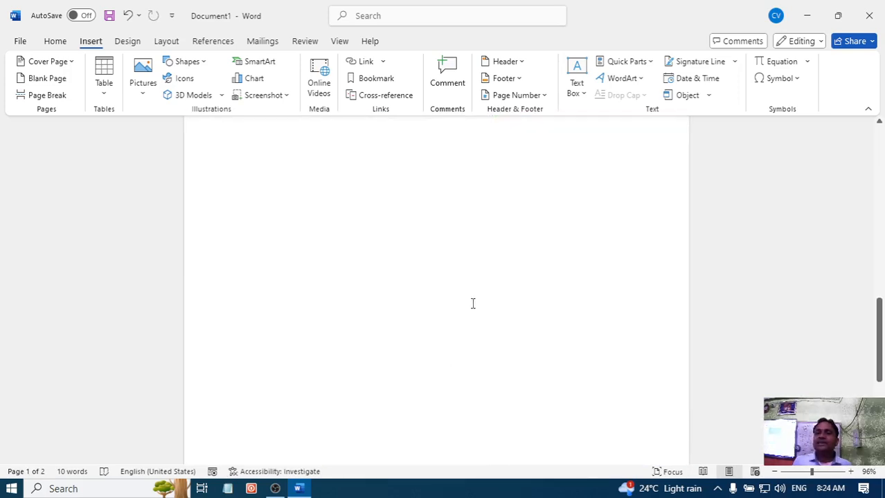
{"action": "scroll", "coordinate": [438, 271], "scroll_direction": "up", "scroll_amount": 3}
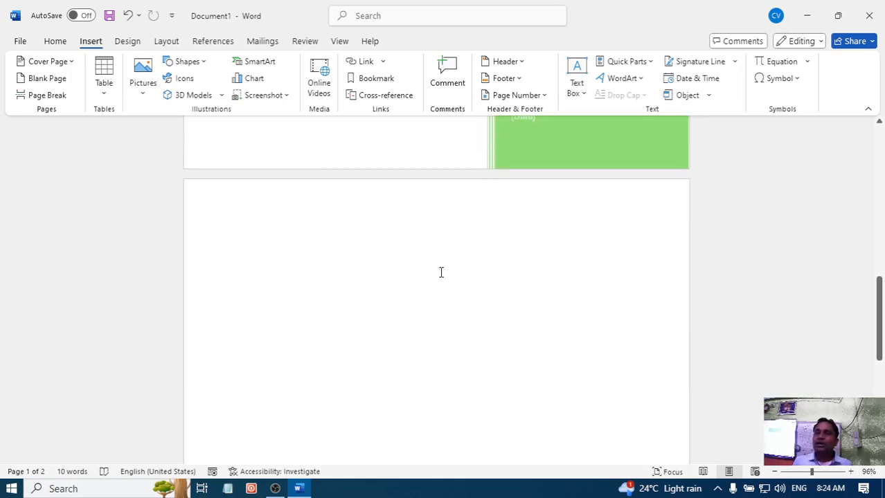
{"action": "scroll", "coordinate": [440, 272], "scroll_direction": "up", "scroll_amount": 6}
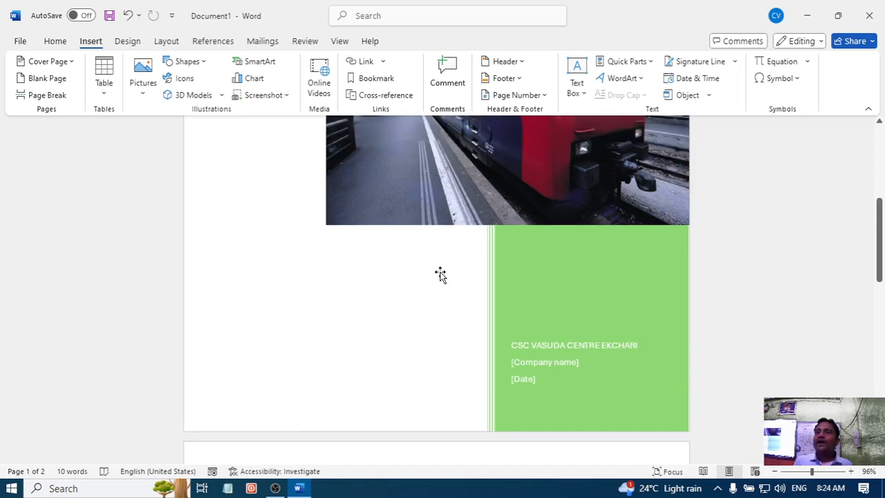
{"action": "scroll", "coordinate": [440, 273], "scroll_direction": "up", "scroll_amount": 5}
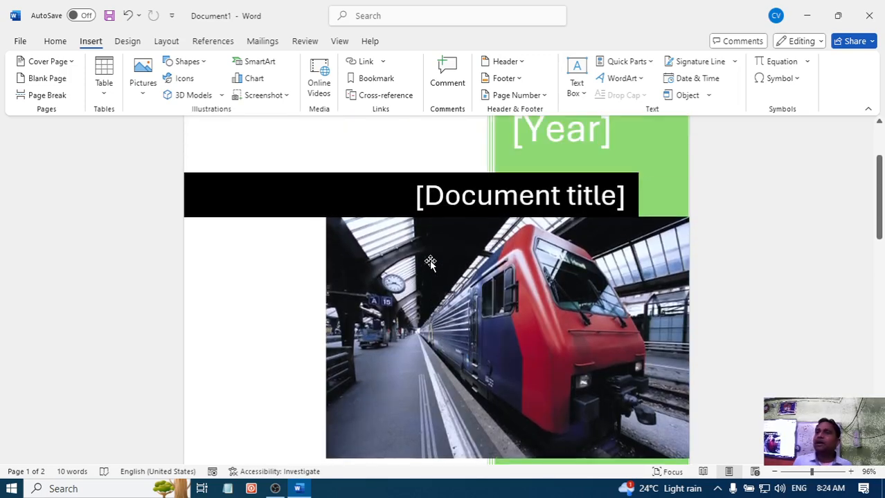
{"action": "scroll", "coordinate": [430, 262], "scroll_direction": "down", "scroll_amount": 1}
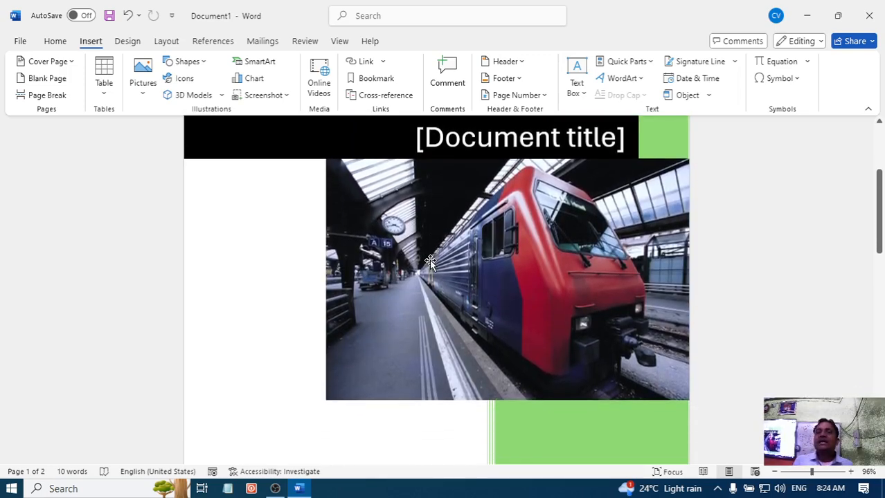
{"action": "scroll", "coordinate": [430, 261], "scroll_direction": "up", "scroll_amount": 3}
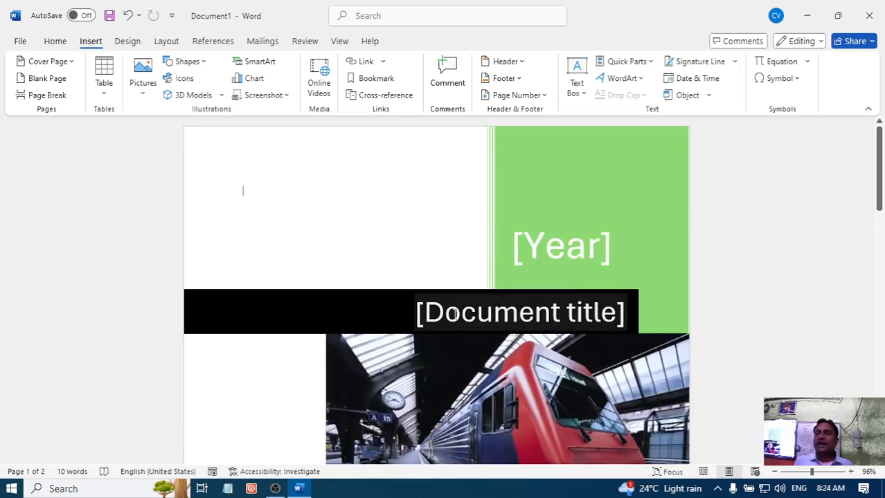
{"action": "left_click", "coordinate": [564, 254]}
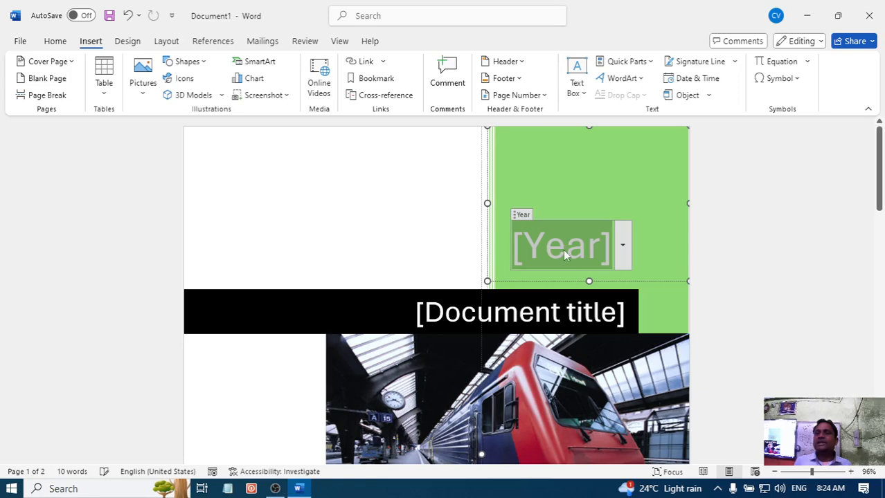
{"action": "type", "text": "2024"}
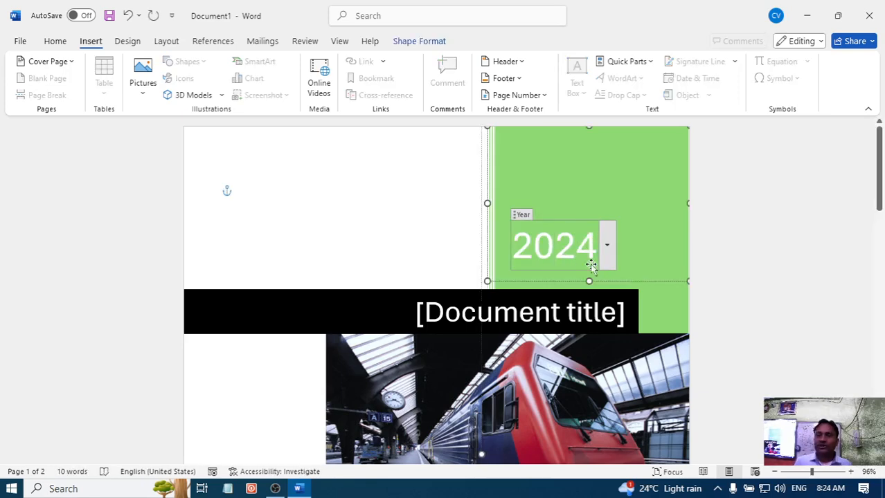
- Replace the document title placeholder on the cover page with "Science"
{"action": "scroll", "coordinate": [589, 267], "scroll_direction": "down", "scroll_amount": 2}
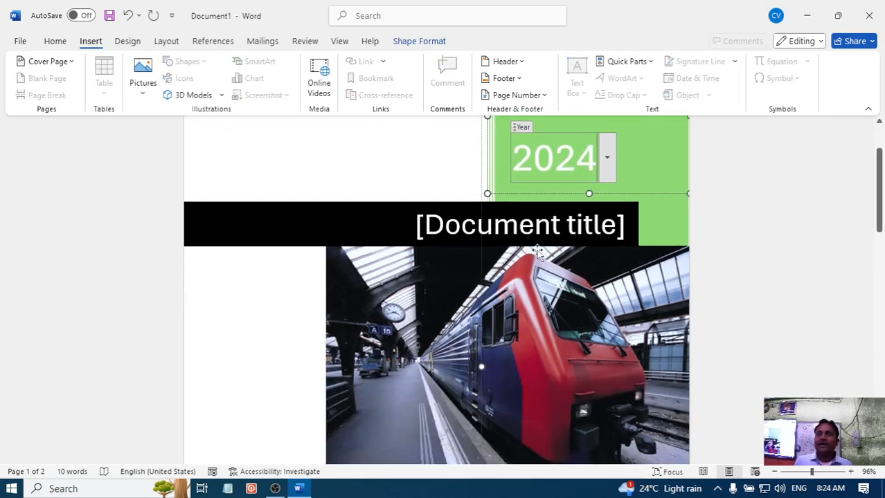
{"action": "left_click", "coordinate": [539, 229]}
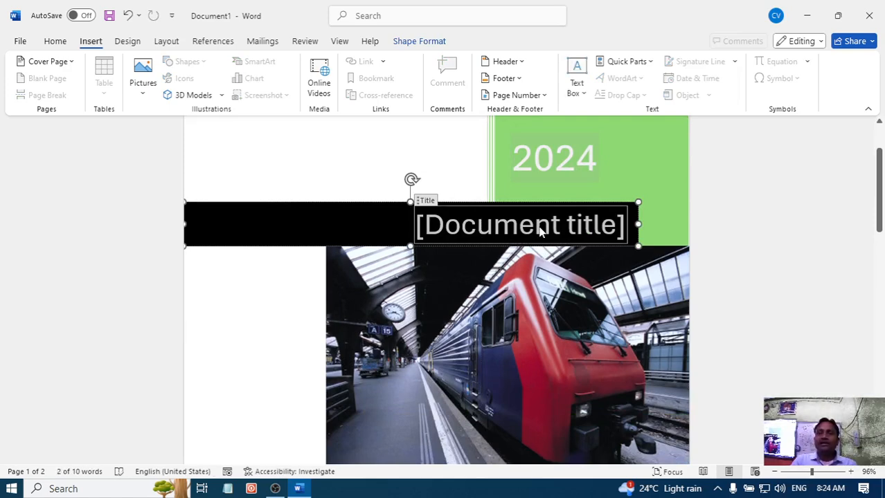
{"action": "type", "text": "scie"}
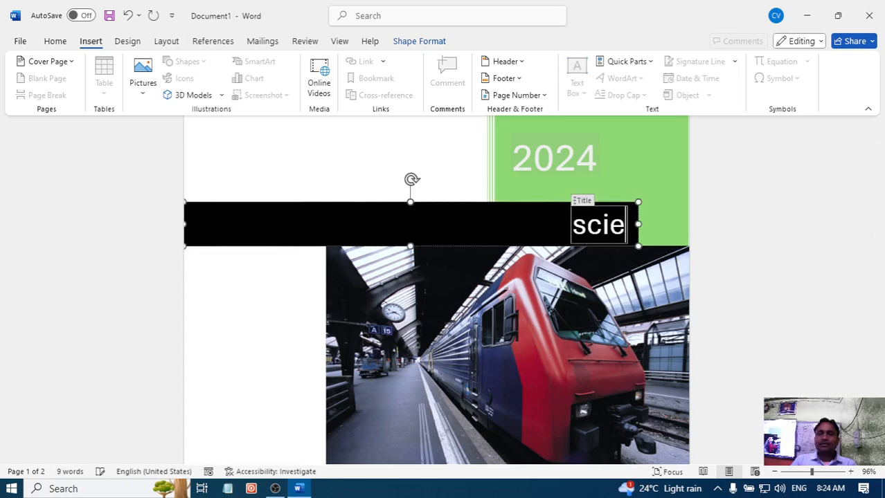
{"action": "type", "text": "nce"}
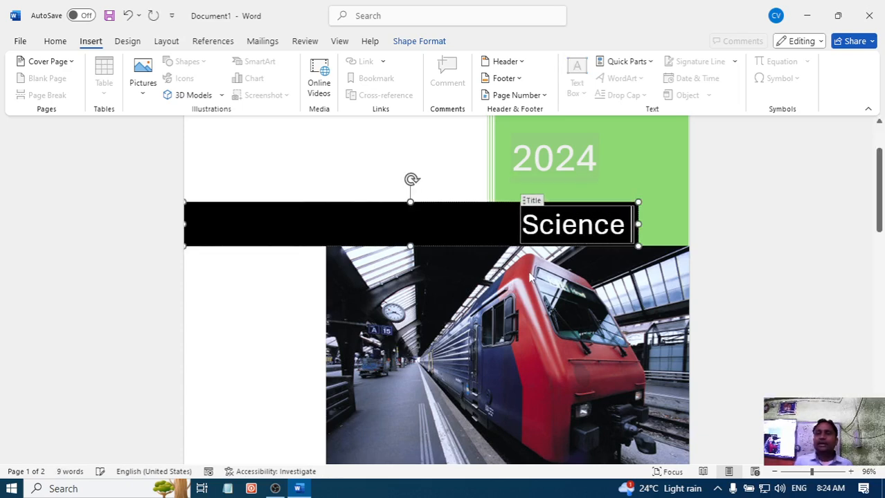
- Select the train picture on the cover page and start replacing it with a picture from online sources
{"action": "left_click", "coordinate": [528, 275]}
{"action": "scroll", "coordinate": [521, 263], "scroll_direction": "down", "scroll_amount": 1}
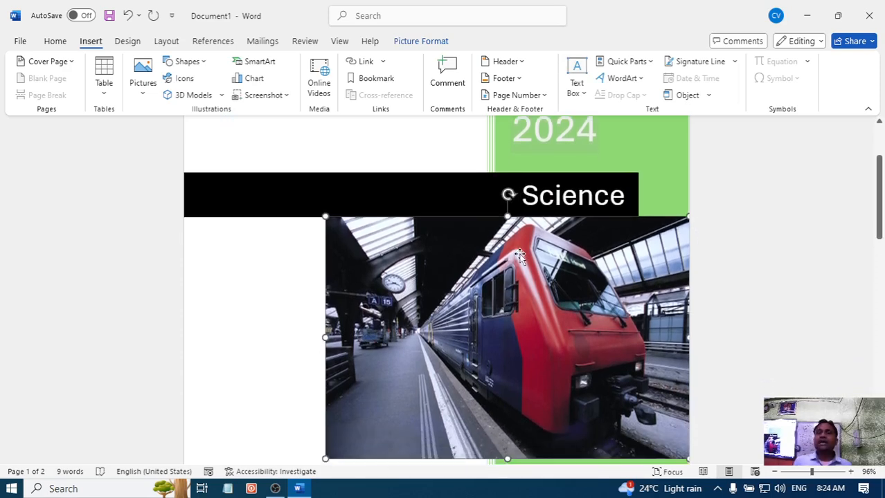
{"action": "scroll", "coordinate": [517, 298], "scroll_direction": "down", "scroll_amount": 1}
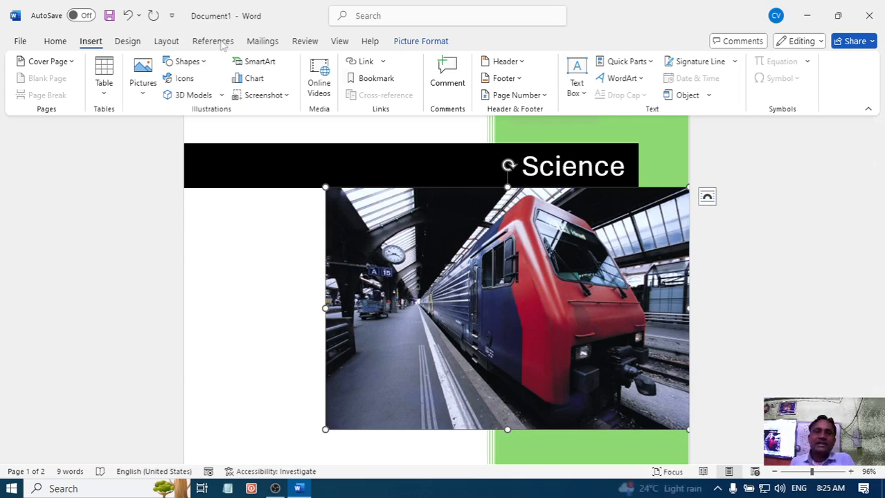
{"action": "left_click", "coordinate": [415, 44]}
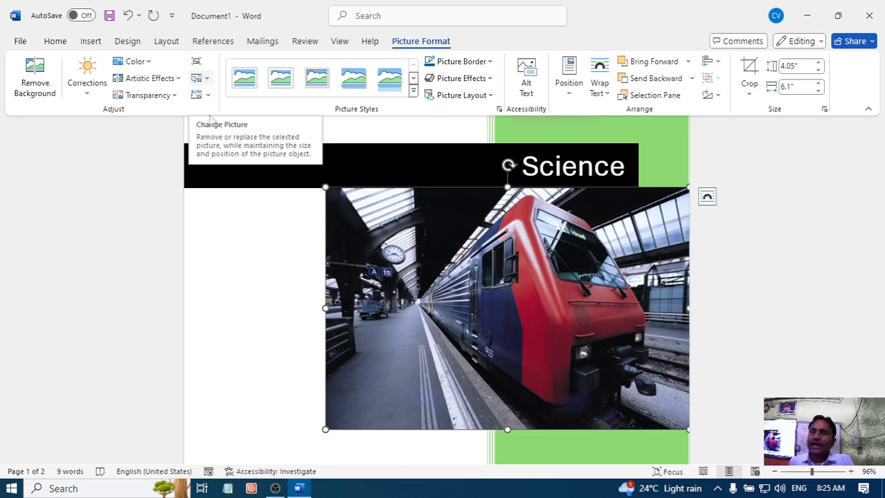
{"action": "left_click", "coordinate": [200, 80]}
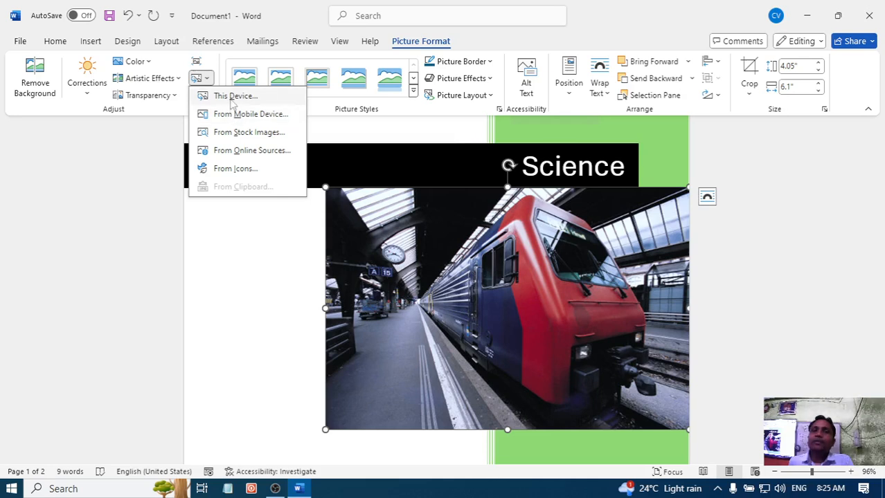
{"action": "left_click", "coordinate": [248, 152]}
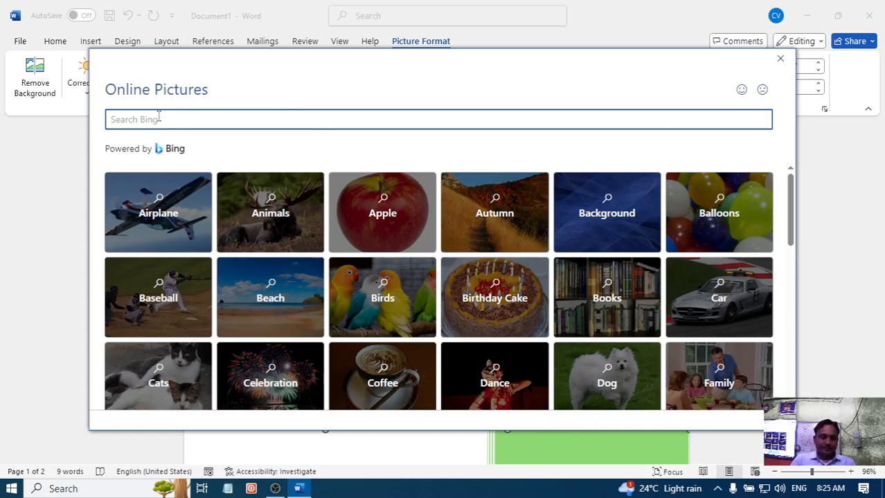
- Search the online pictures for "science cover page", include results beyond Creative Commons, and browse the images
{"action": "type", "text": "science "}
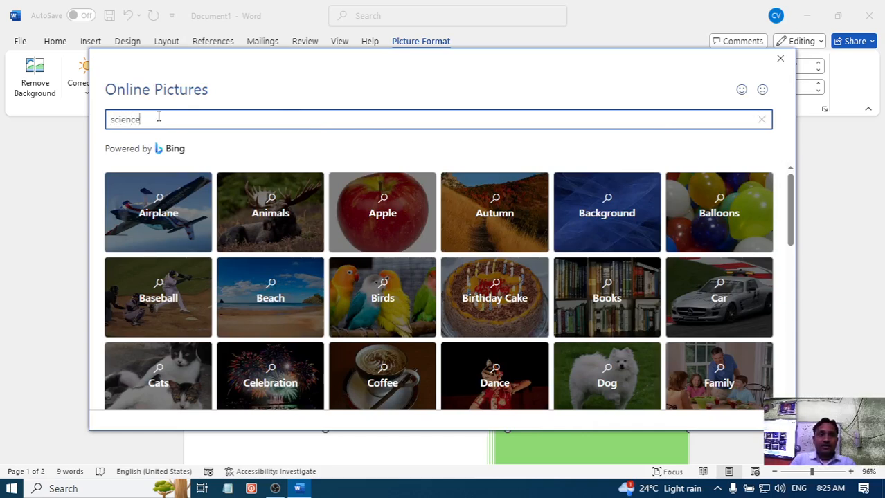
{"action": "type", "text": "co"}
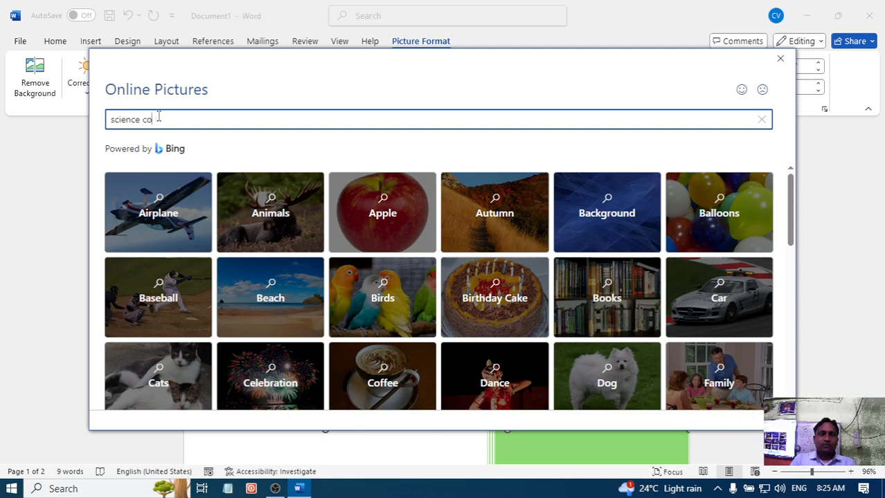
{"action": "type", "text": "mver pag"}
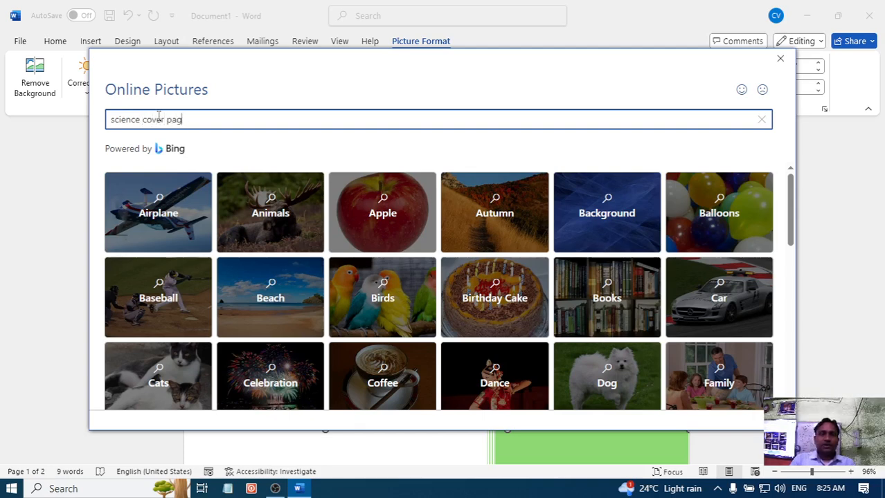
{"action": "type", "text": "e"}
{"action": "key", "text": "Return"}
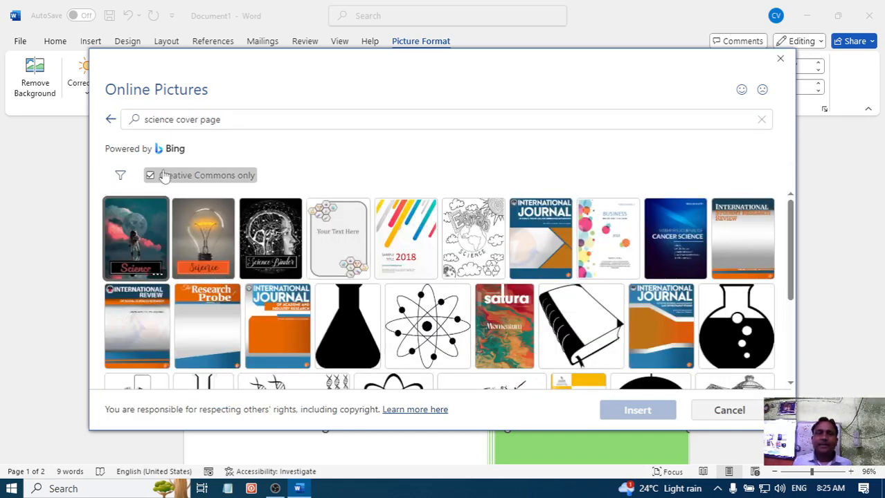
{"action": "left_click", "coordinate": [164, 176]}
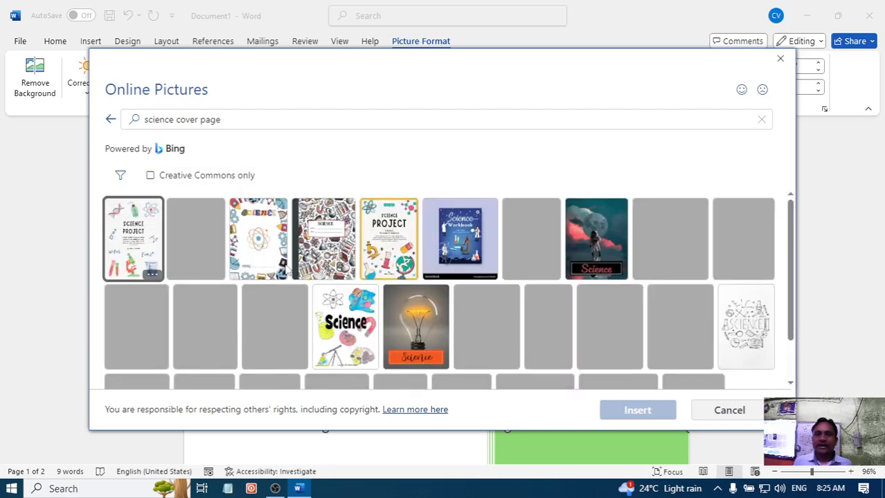
{"action": "scroll", "coordinate": [302, 297], "scroll_direction": "down", "scroll_amount": 5}
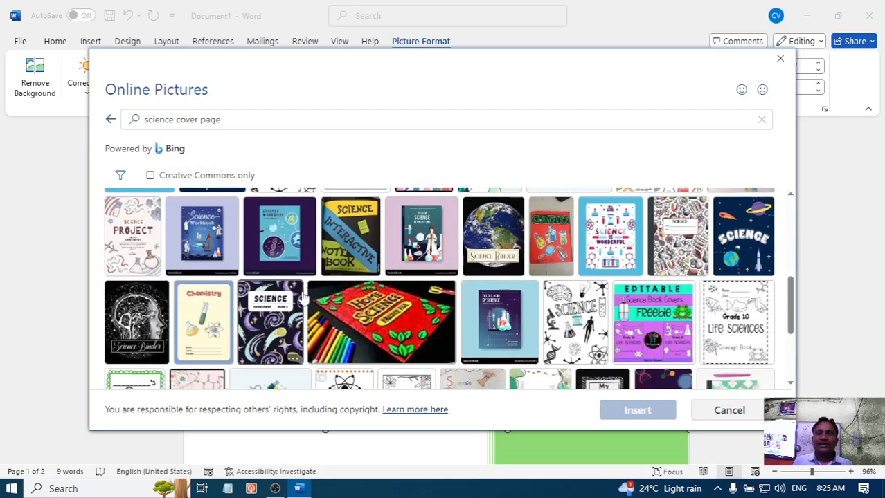
{"action": "scroll", "coordinate": [302, 297], "scroll_direction": "down", "scroll_amount": 3}
{"action": "scroll", "coordinate": [315, 348], "scroll_direction": "up", "scroll_amount": 1}
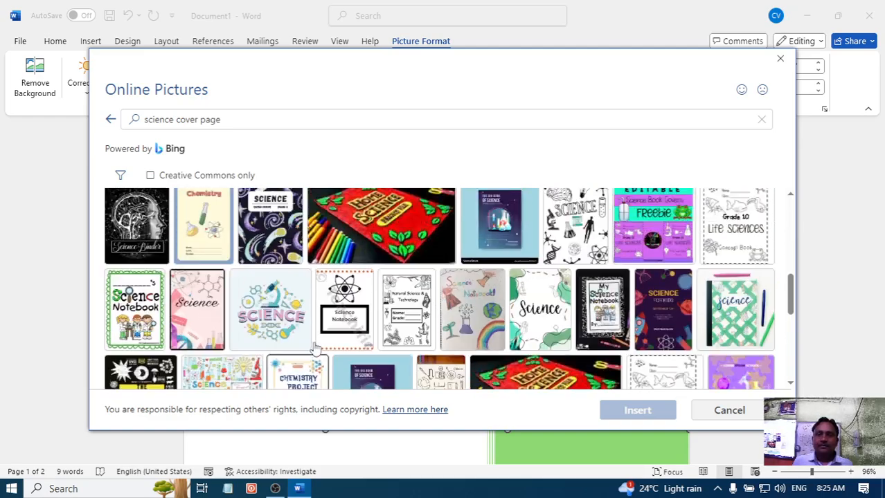
{"action": "scroll", "coordinate": [315, 348], "scroll_direction": "up", "scroll_amount": 3}
- Shorten the online picture search to "science" and run it again
{"action": "left_click", "coordinate": [244, 125]}
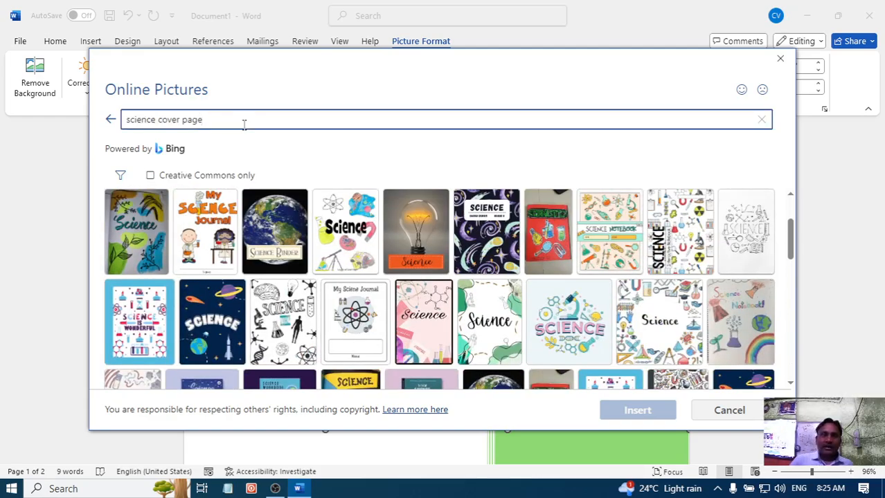
{"action": "key", "text": "BackSpace"}
{"action": "key", "text": "BackSpace"}
{"action": "key", "text": "BackSpace"}
{"action": "key", "text": "BackSpace"}
{"action": "key", "text": "BackSpace"}
{"action": "key", "text": "BackSpace"}
{"action": "key", "text": "BackSpace"}
{"action": "key", "text": "BackSpace"}
{"action": "key", "text": "BackSpace"}
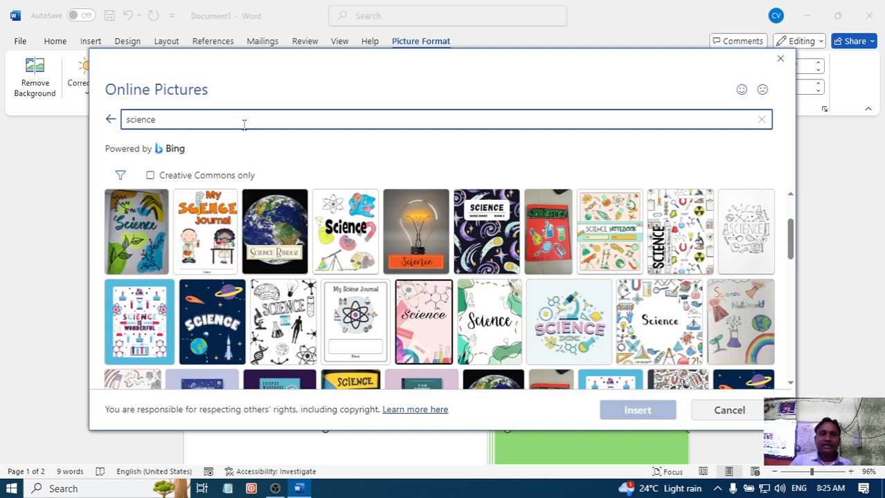
{"action": "key", "text": "Return"}
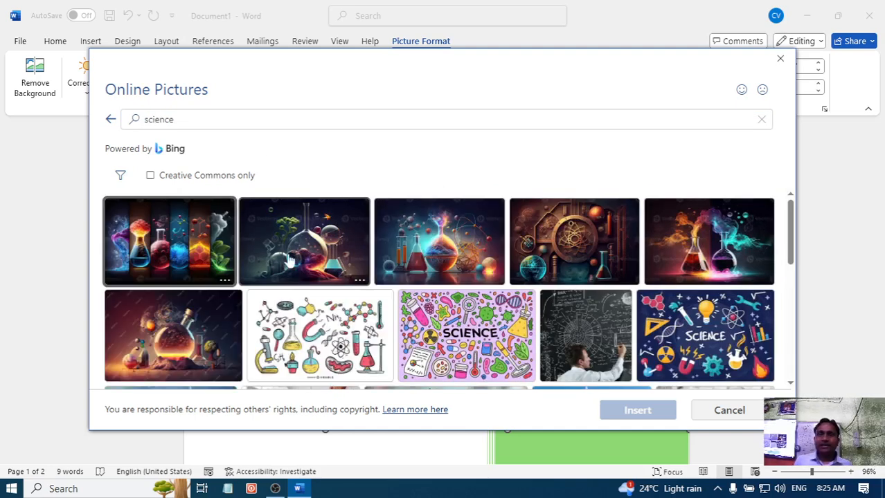
- Replace the train picture with the classroom photo of two children in goggles experimenting with coloured liquids
{"action": "scroll", "coordinate": [352, 253], "scroll_direction": "down", "scroll_amount": 3}
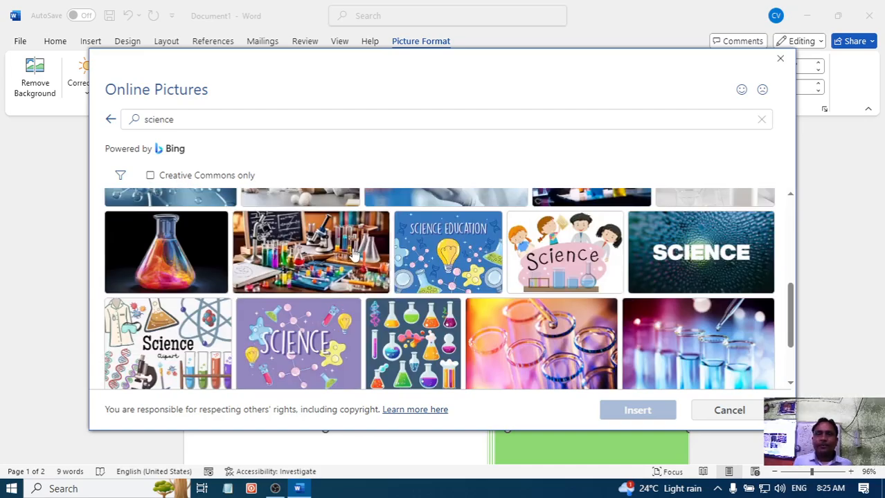
{"action": "scroll", "coordinate": [353, 255], "scroll_direction": "down", "scroll_amount": 2}
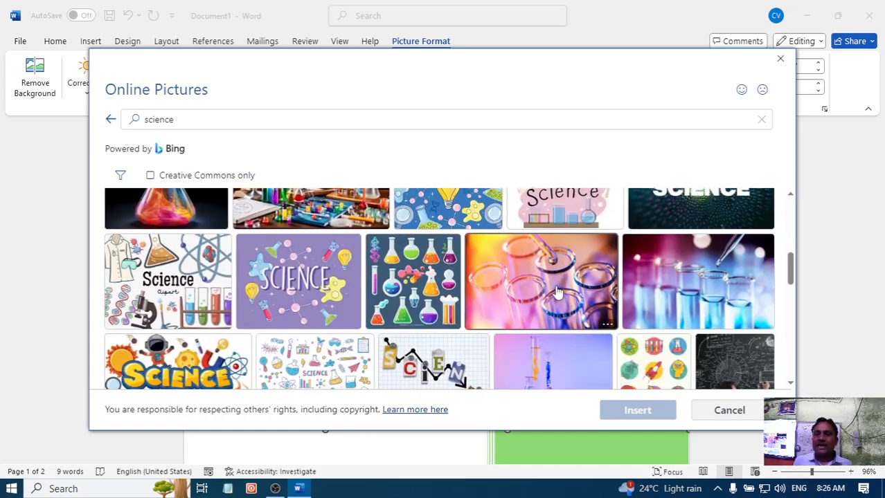
{"action": "scroll", "coordinate": [558, 292], "scroll_direction": "up", "scroll_amount": 2}
{"action": "scroll", "coordinate": [453, 290], "scroll_direction": "down", "scroll_amount": 1}
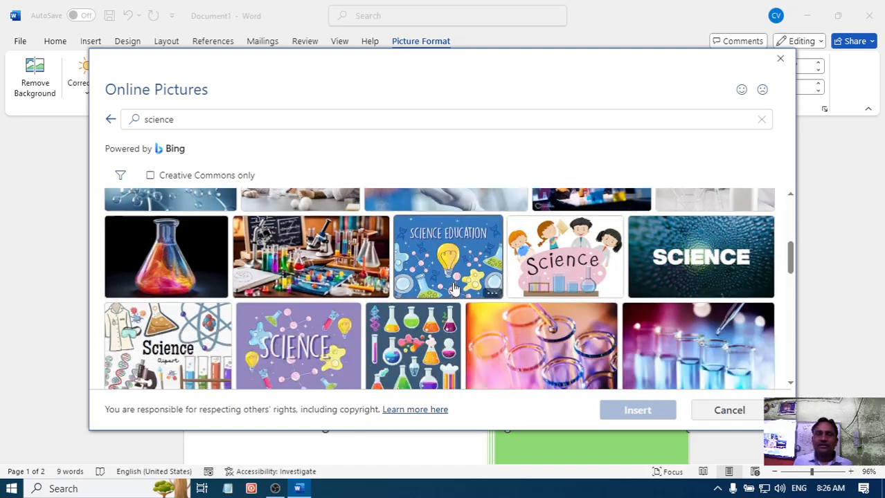
{"action": "scroll", "coordinate": [453, 290], "scroll_direction": "up", "scroll_amount": 2}
{"action": "scroll", "coordinate": [416, 284], "scroll_direction": "down", "scroll_amount": 2}
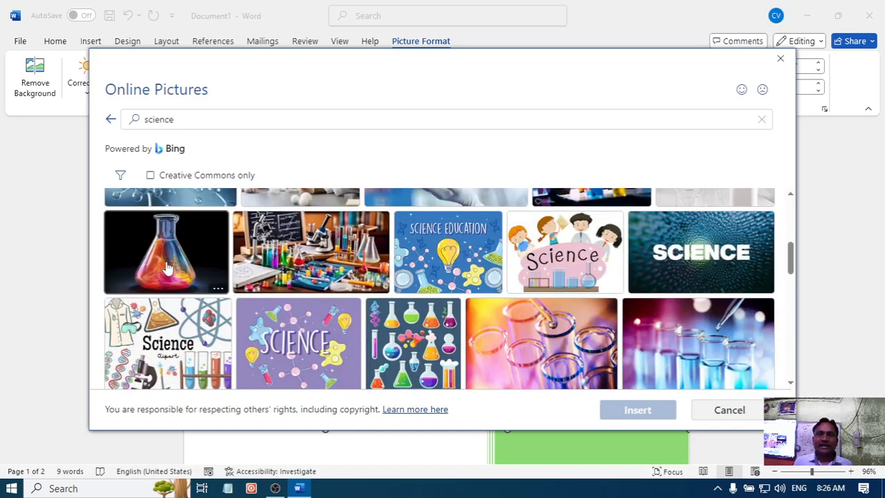
{"action": "scroll", "coordinate": [332, 332], "scroll_direction": "down", "scroll_amount": 5}
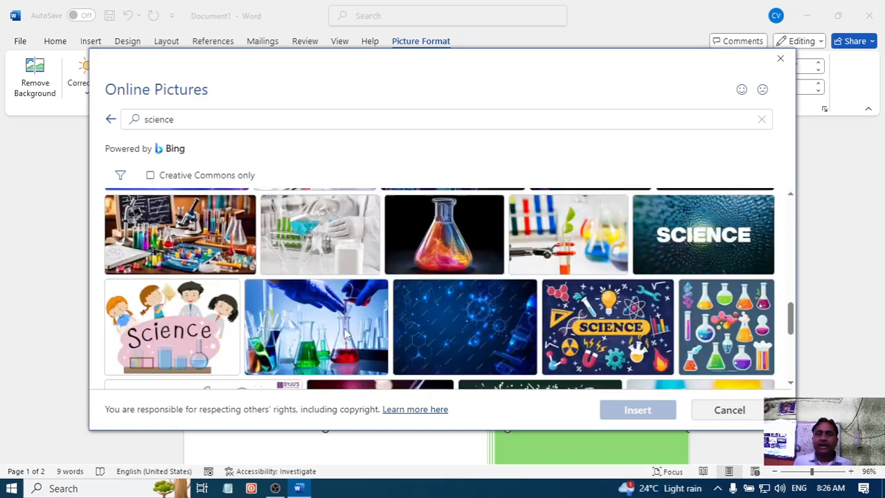
{"action": "scroll", "coordinate": [194, 314], "scroll_direction": "down", "scroll_amount": 1}
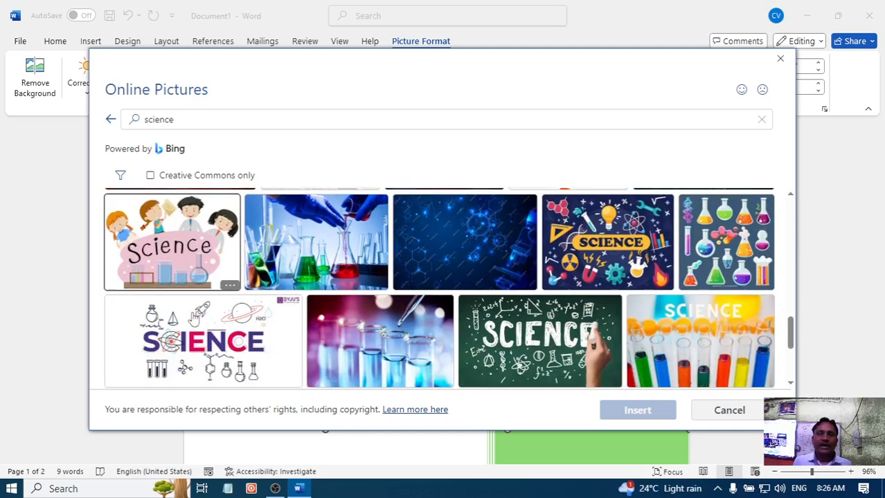
{"action": "scroll", "coordinate": [346, 326], "scroll_direction": "down", "scroll_amount": 1}
{"action": "scroll", "coordinate": [342, 316], "scroll_direction": "down", "scroll_amount": 2}
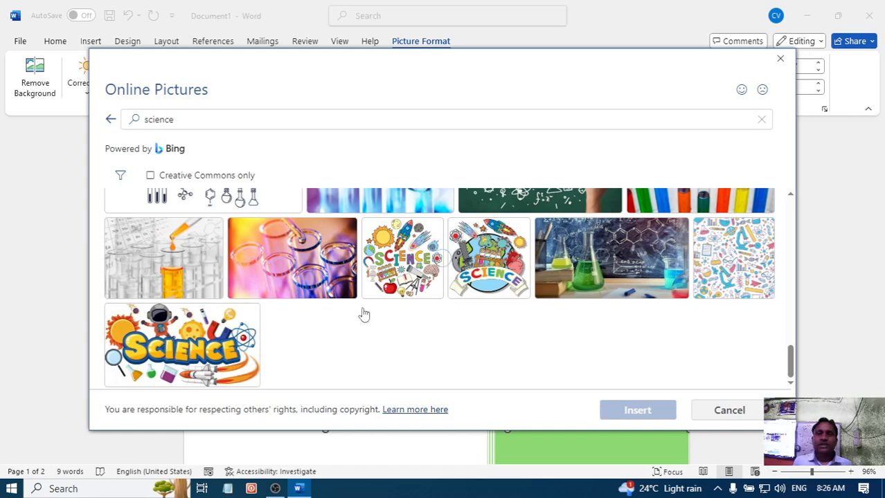
{"action": "scroll", "coordinate": [365, 346], "scroll_direction": "down", "scroll_amount": 3}
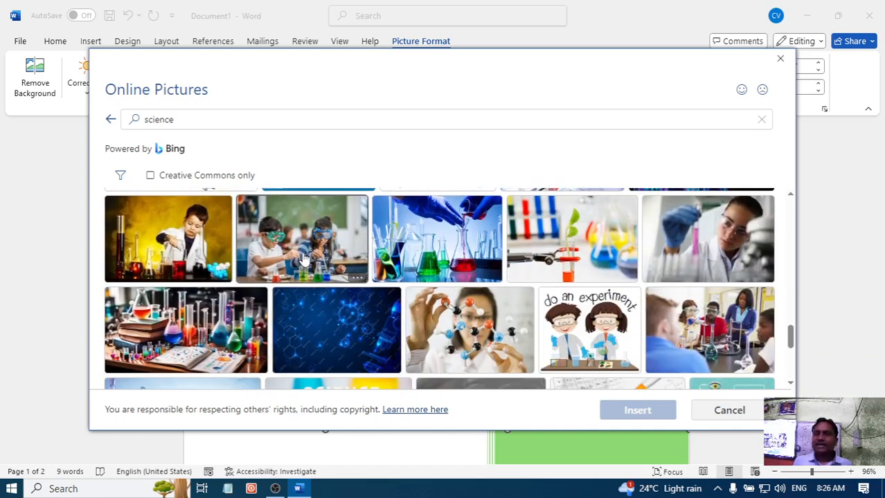
{"action": "left_click", "coordinate": [305, 258]}
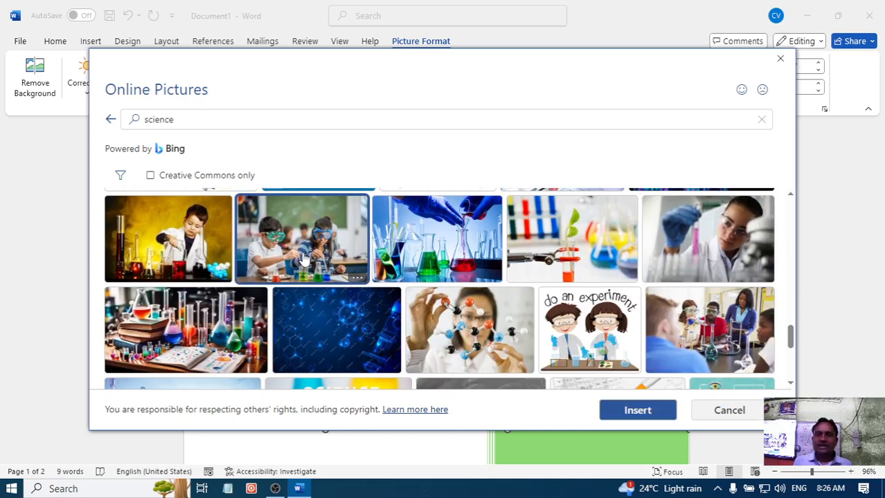
{"action": "left_click", "coordinate": [644, 412]}
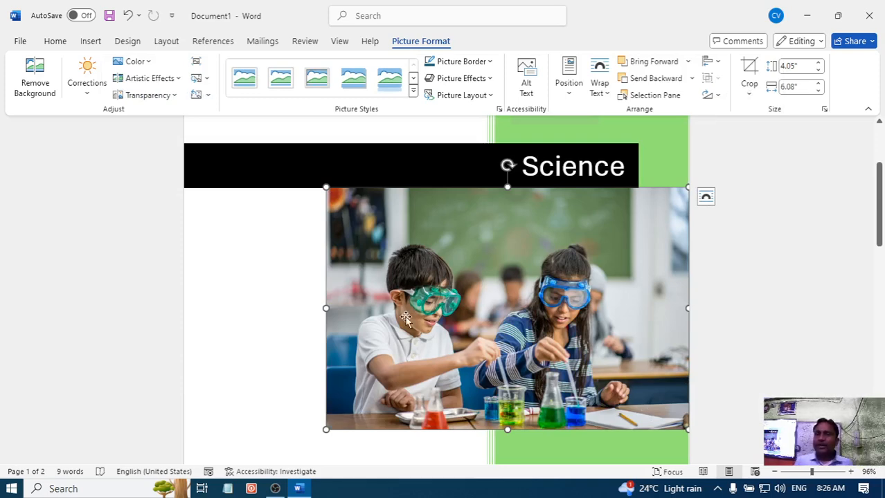
{"action": "left_click", "coordinate": [248, 313]}
{"action": "scroll", "coordinate": [247, 312], "scroll_direction": "up", "scroll_amount": 2}
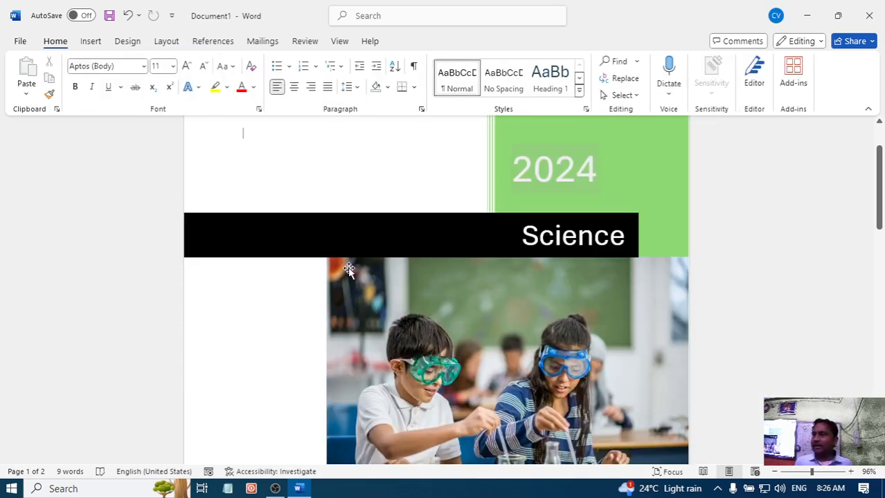
- Replace the author text near the bottom of the cover page with the author's name
{"action": "scroll", "coordinate": [370, 282], "scroll_direction": "down", "scroll_amount": 4}
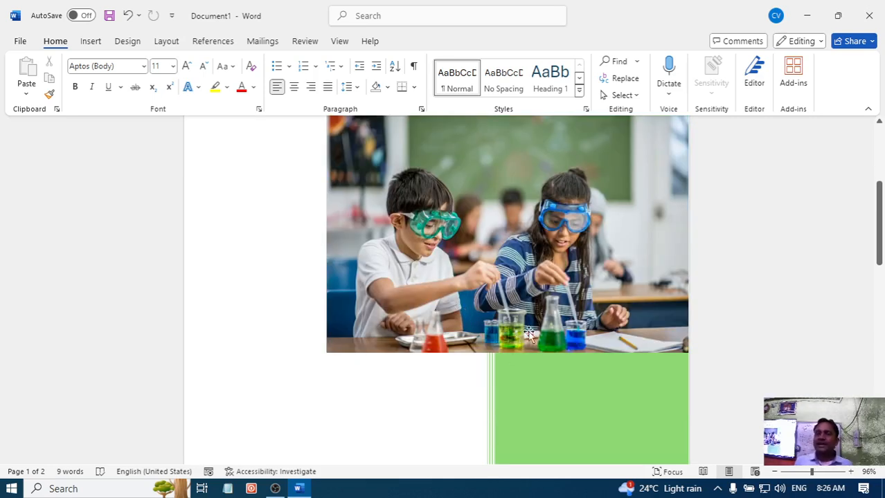
{"action": "scroll", "coordinate": [539, 339], "scroll_direction": "down", "scroll_amount": 6}
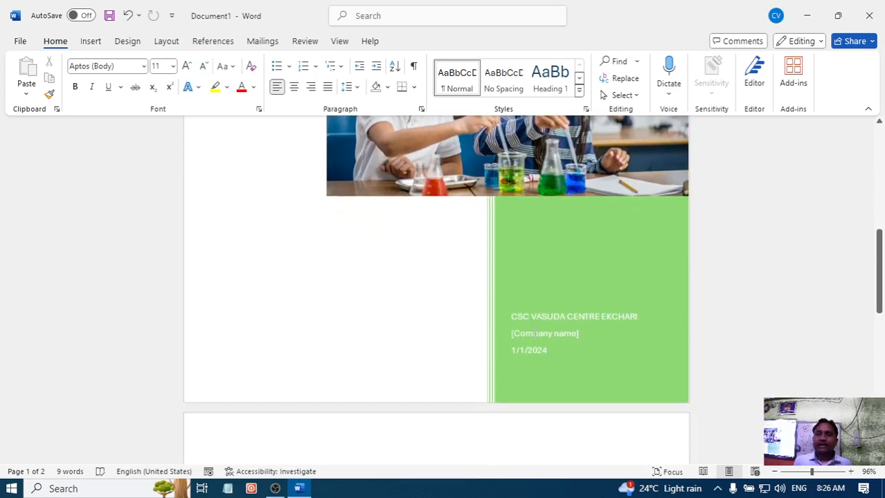
{"action": "left_click", "coordinate": [536, 211]}
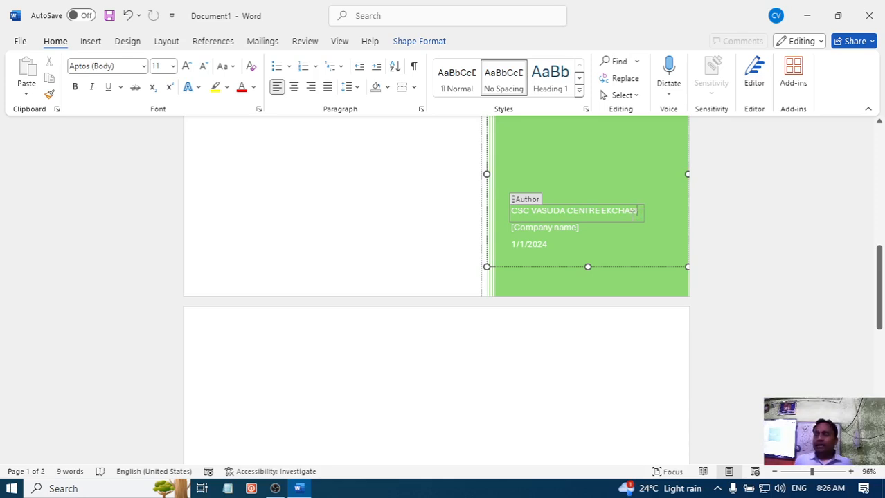
{"action": "key", "text": "BackSpace"}
{"action": "key", "text": "BackSpace"}
{"action": "key", "text": "BackSpace"}
{"action": "key", "text": "BackSpace"}
{"action": "key", "text": "BackSpace"}
{"action": "key", "text": "BackSpace"}
{"action": "key", "text": "BackSpace"}
{"action": "key", "text": "BackSpace"}
{"action": "key", "text": "BackSpace"}
{"action": "key", "text": "BackSpace"}
{"action": "key", "text": "BackSpace"}
{"action": "key", "text": "BackSpace"}
{"action": "key", "text": "BackSpace"}
{"action": "key", "text": "BackSpace"}
{"action": "key", "text": "BackSpace"}
{"action": "key", "text": "BackSpace"}
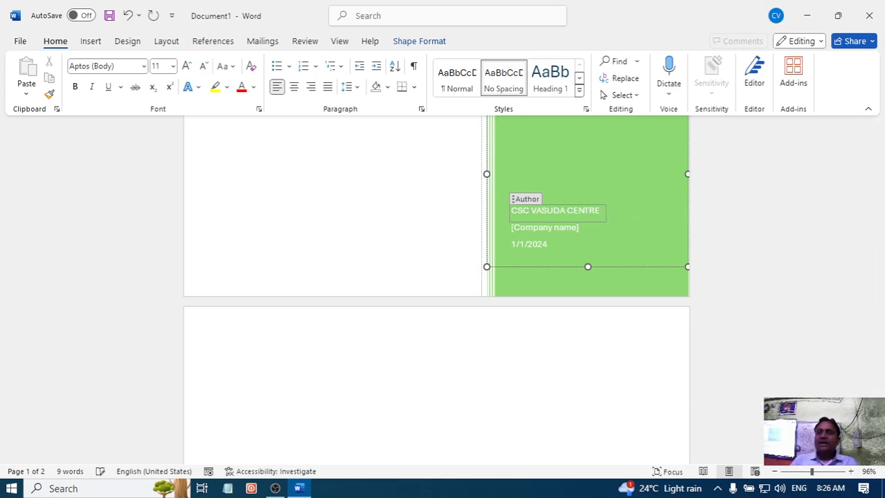
{"action": "key", "text": "BackSpace"}
{"action": "key", "text": "BackSpace"}
{"action": "key", "text": "BackSpace"}
{"action": "key", "text": "BackSpace"}
{"action": "key", "text": "BackSpace"}
{"action": "key", "text": "BackSpace"}
{"action": "key", "text": "BackSpace"}
{"action": "key", "text": "BackSpace"}
{"action": "key", "text": "BackSpace"}
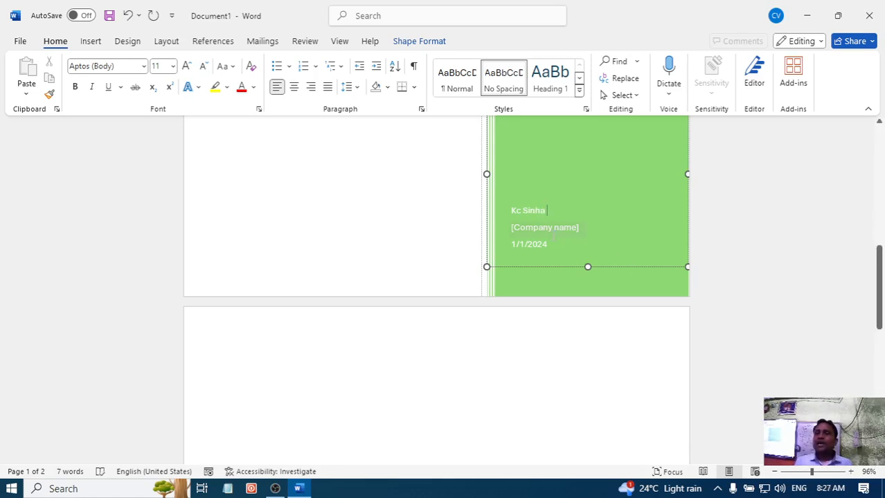
- Replace the company name placeholder on the cover page with "Bharti bhabhan"
{"action": "left_click", "coordinate": [551, 234]}
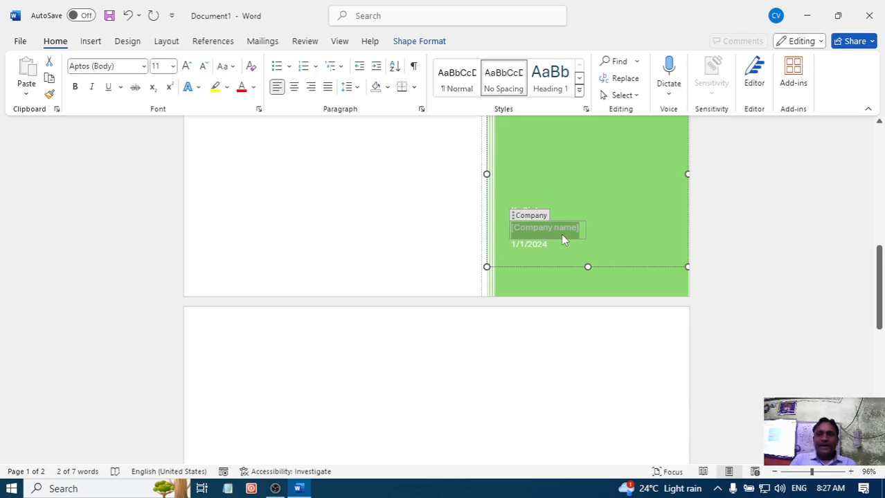
{"action": "left_click", "coordinate": [561, 233]}
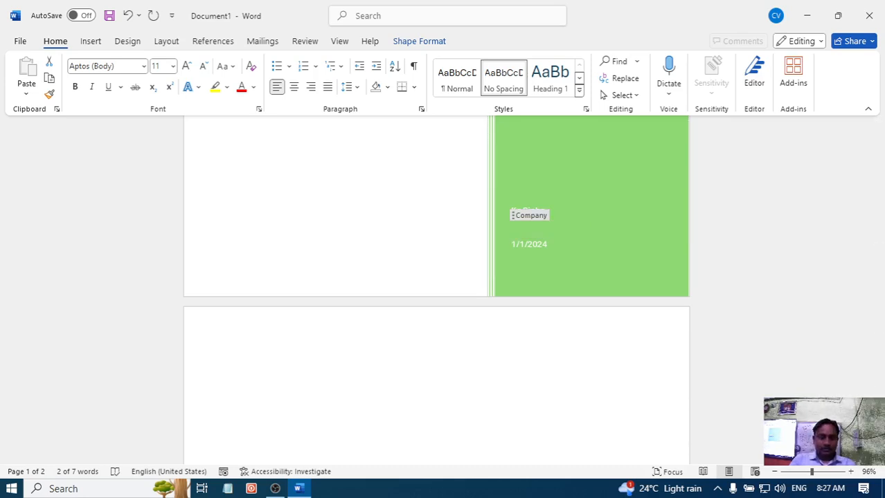
{"action": "type", "text": "bharti"}
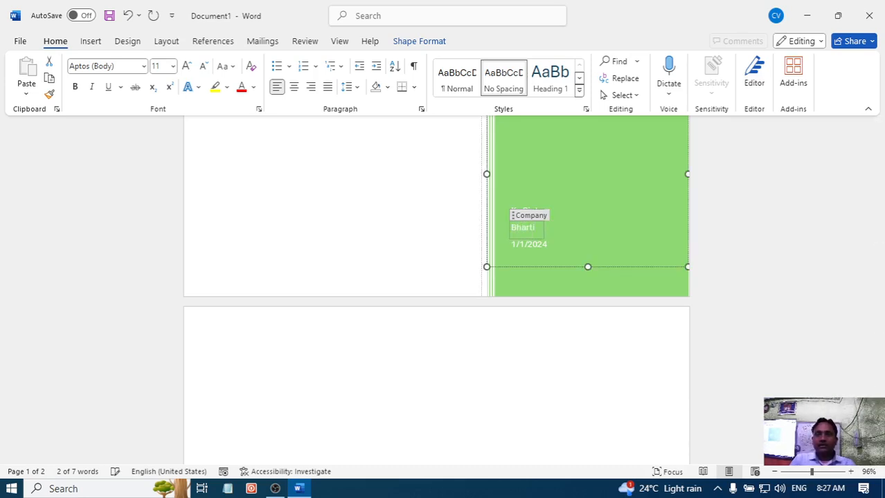
{"action": "type", "text": " bha"}
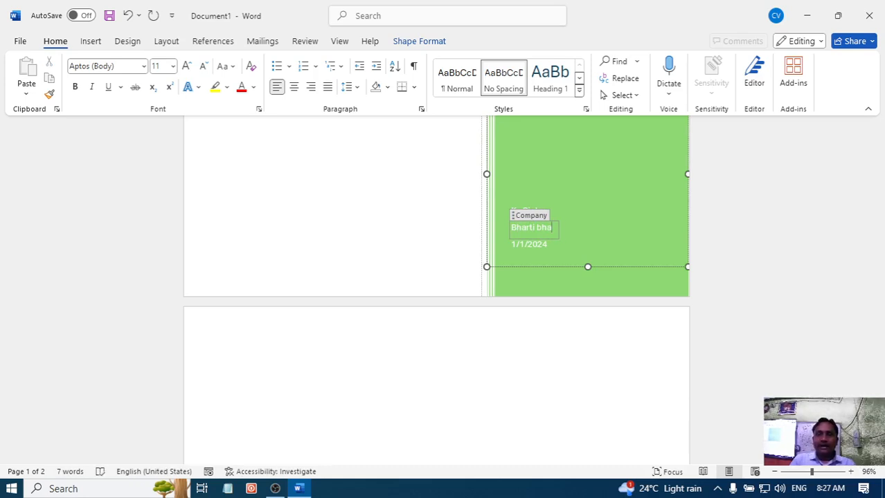
{"action": "type", "text": "bhan"}
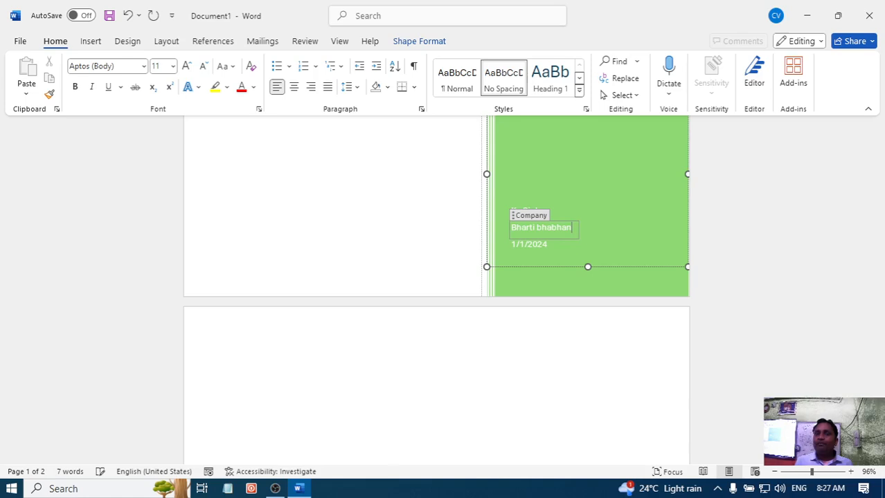
- Correct the misspelled second word of the company name to the suggested spelling "bhavan"
{"action": "left_click", "coordinate": [551, 215]}
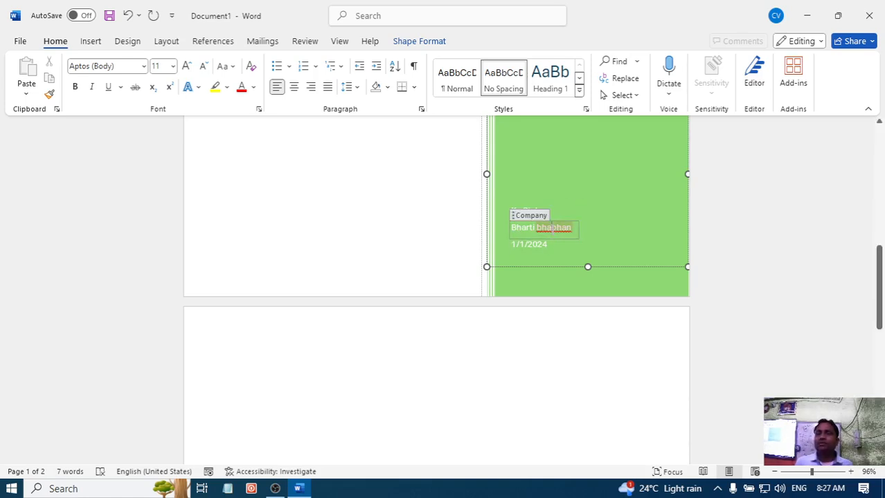
{"action": "right_click", "coordinate": [550, 227]}
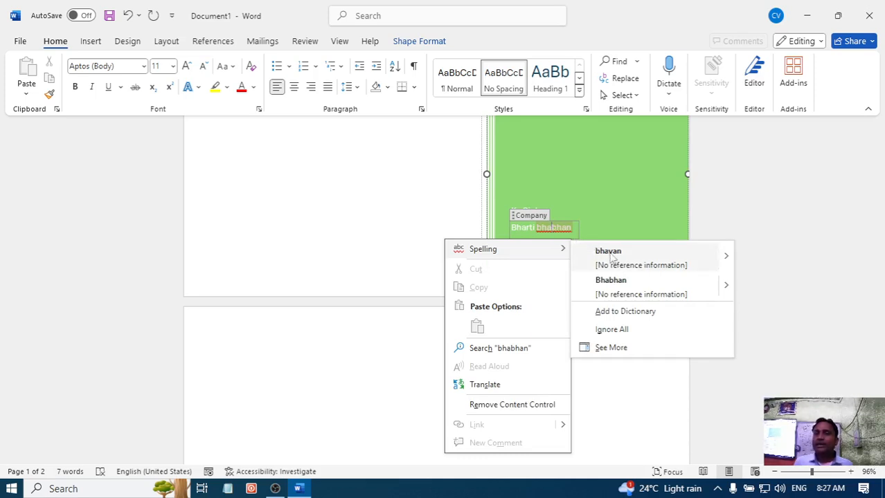
{"action": "left_click", "coordinate": [609, 253]}
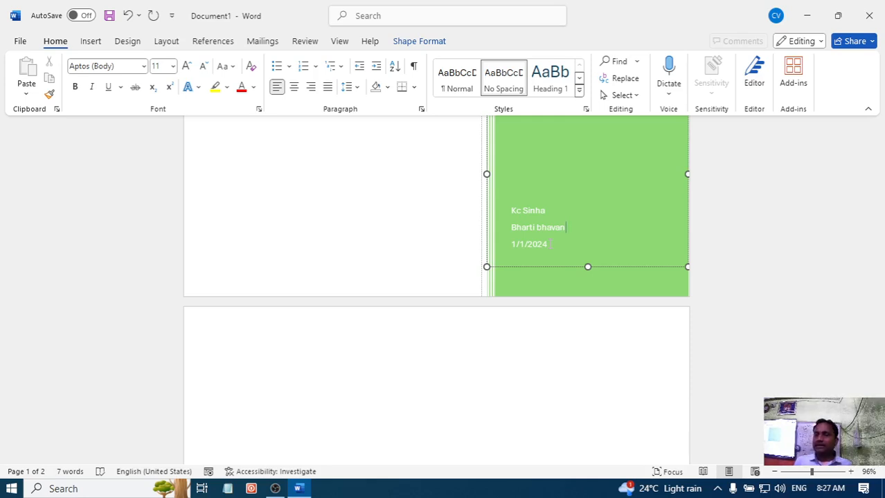
- Place the insertion point on the blank page that follows the cover page
{"action": "left_click", "coordinate": [528, 245]}
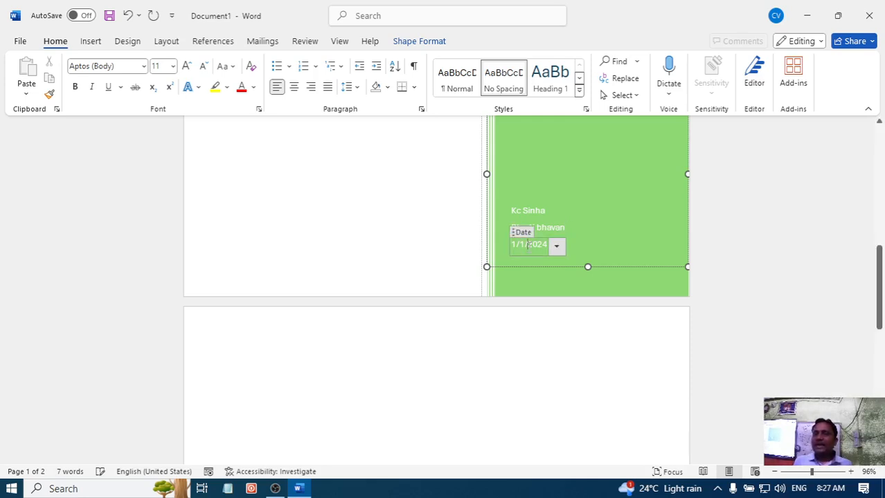
{"action": "scroll", "coordinate": [529, 244], "scroll_direction": "down", "scroll_amount": 4}
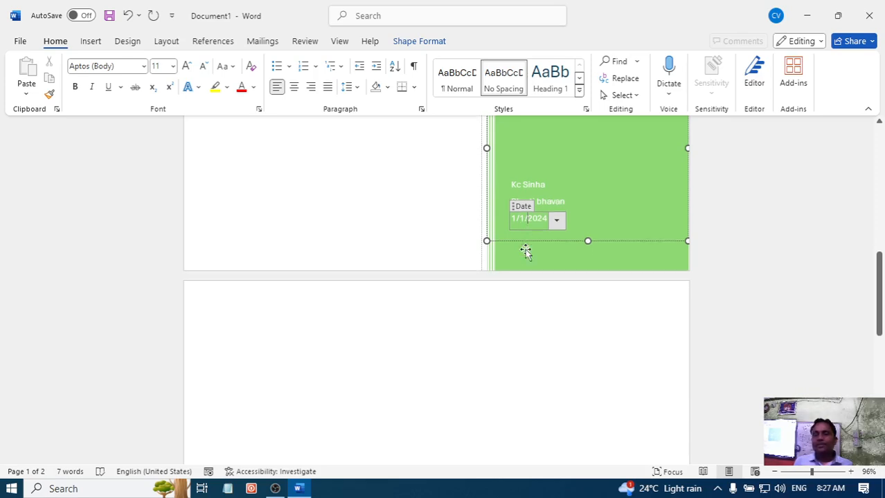
{"action": "left_click", "coordinate": [301, 289]}
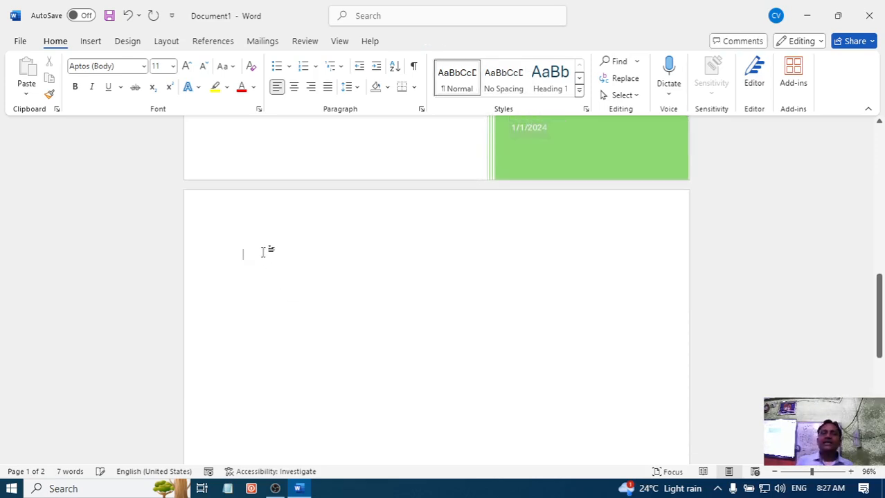
{"action": "scroll", "coordinate": [389, 211], "scroll_direction": "up", "scroll_amount": 6}
{"action": "scroll", "coordinate": [398, 223], "scroll_direction": "up", "scroll_amount": 10}
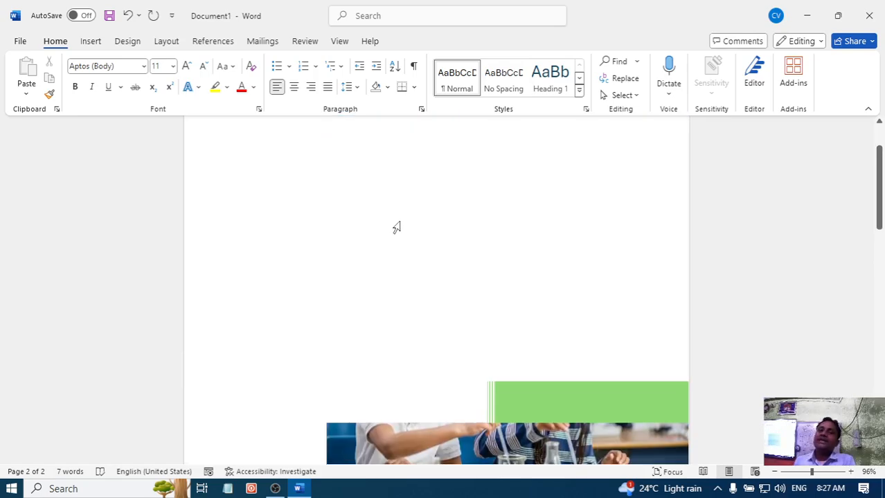
{"action": "scroll", "coordinate": [399, 221], "scroll_direction": "down", "scroll_amount": 2}
{"action": "scroll", "coordinate": [402, 215], "scroll_direction": "down", "scroll_amount": 18}
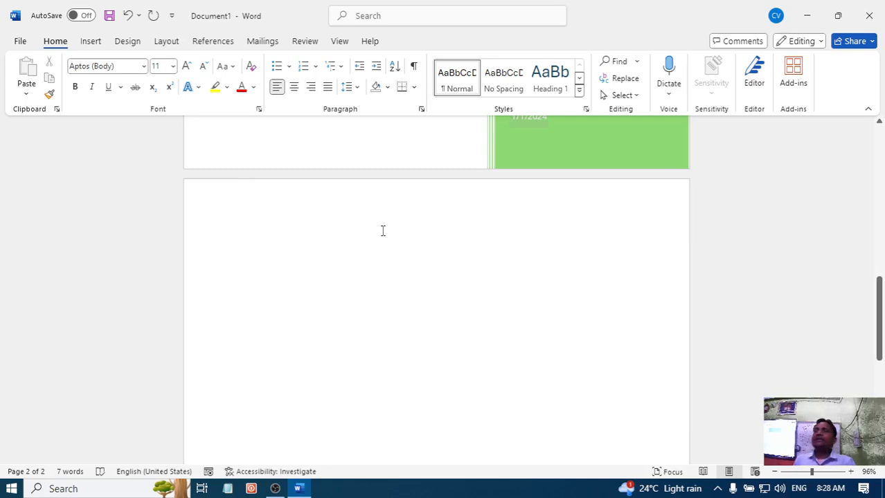
- Examine the built-in table of contents designs and the available page layout, design and insert options
{"action": "left_click", "coordinate": [213, 43]}
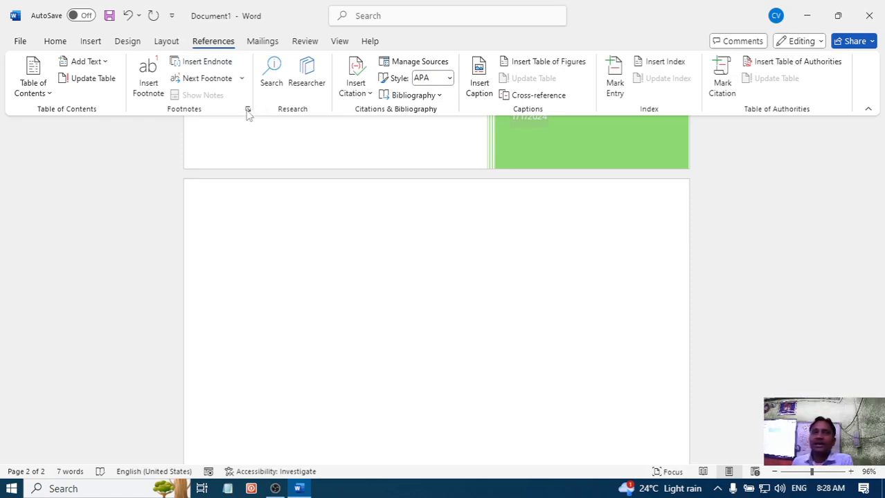
{"action": "left_click", "coordinate": [37, 92]}
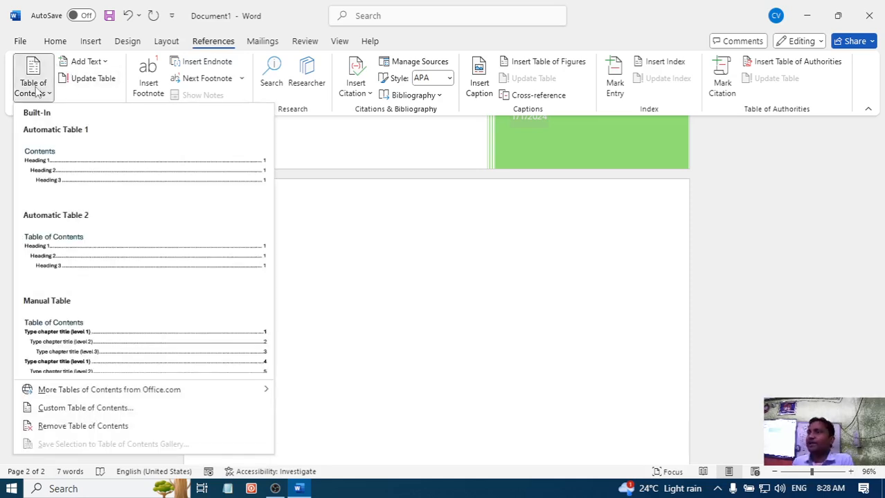
{"action": "left_click", "coordinate": [424, 237]}
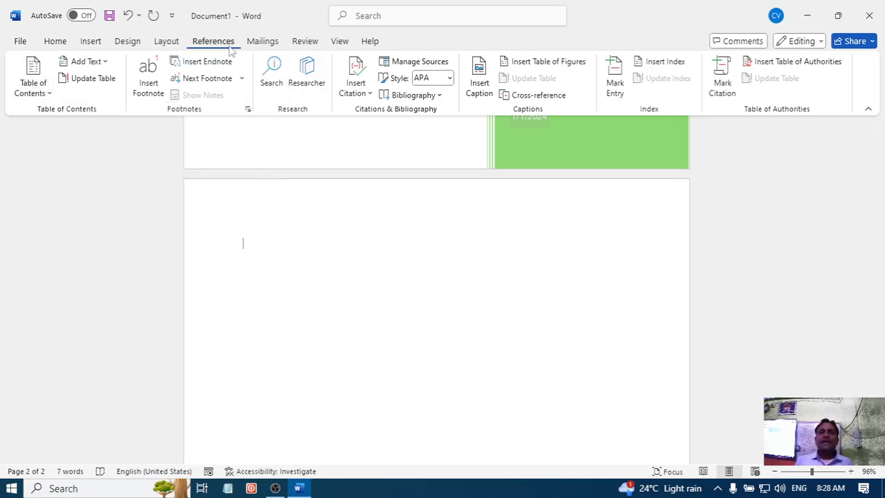
{"action": "left_click", "coordinate": [169, 43]}
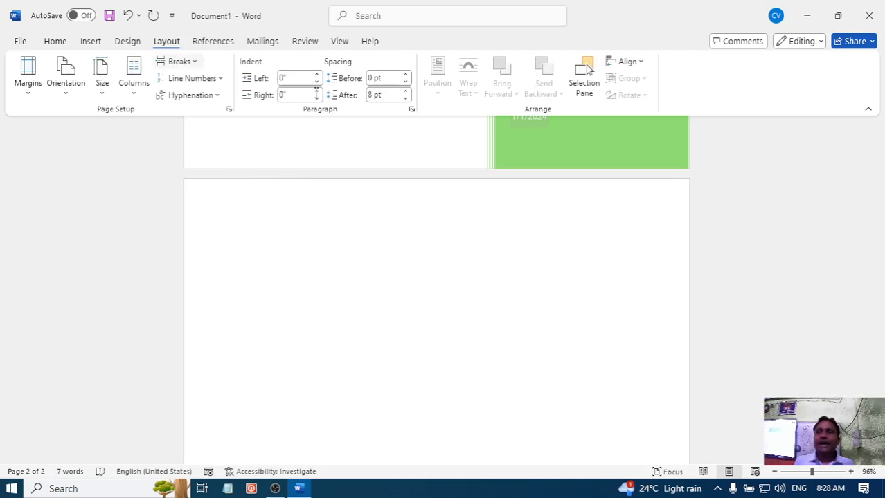
{"action": "left_click", "coordinate": [128, 41]}
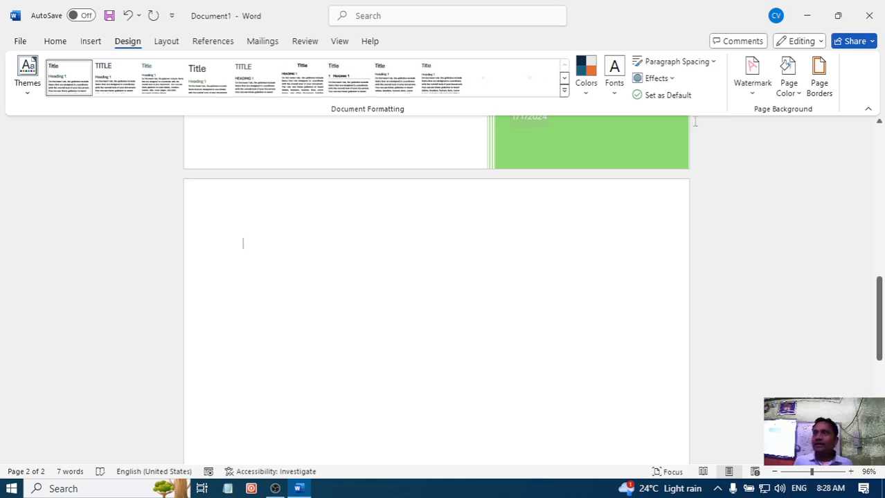
{"action": "left_click", "coordinate": [166, 43]}
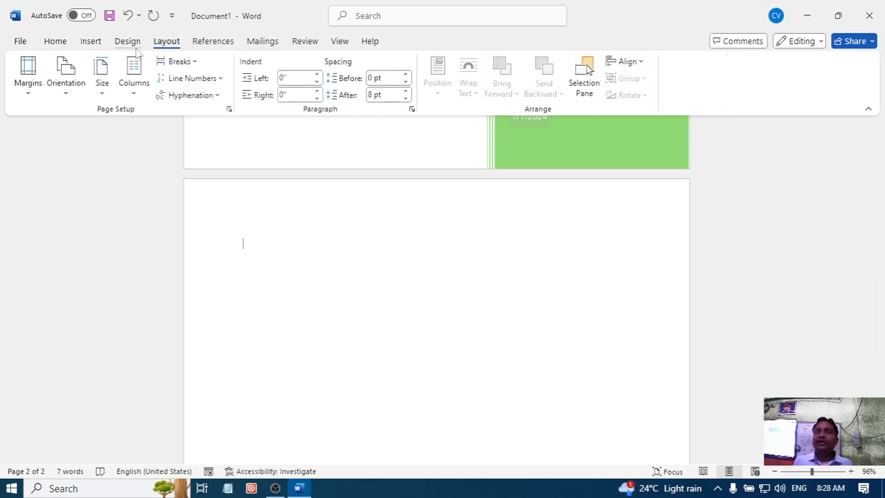
{"action": "left_click", "coordinate": [130, 43]}
{"action": "left_click", "coordinate": [166, 43]}
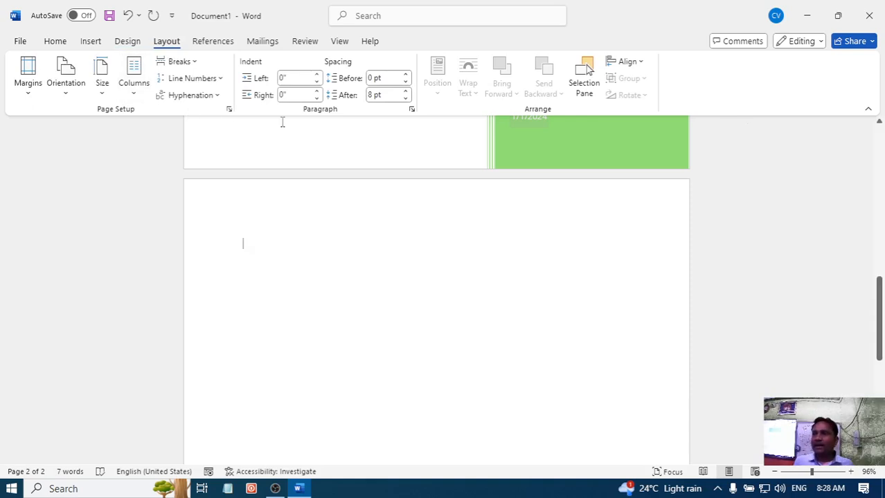
{"action": "left_click", "coordinate": [86, 43]}
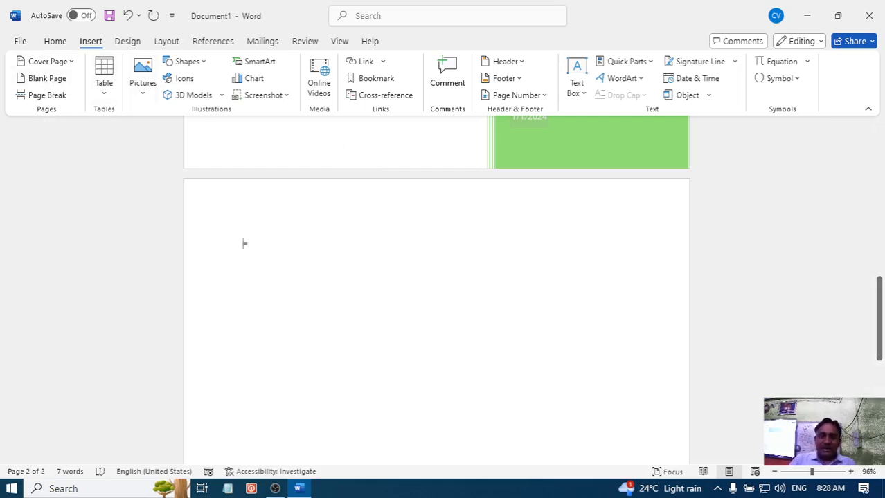
- Fill the blank page with 17 paragraphs of sample text using the formula =rand(17)
{"action": "type", "text": "="}
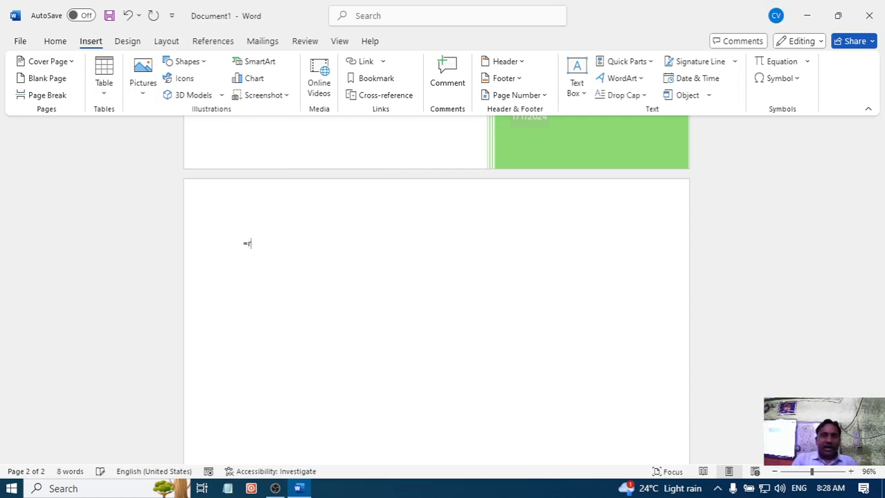
{"action": "type", "text": "rand"}
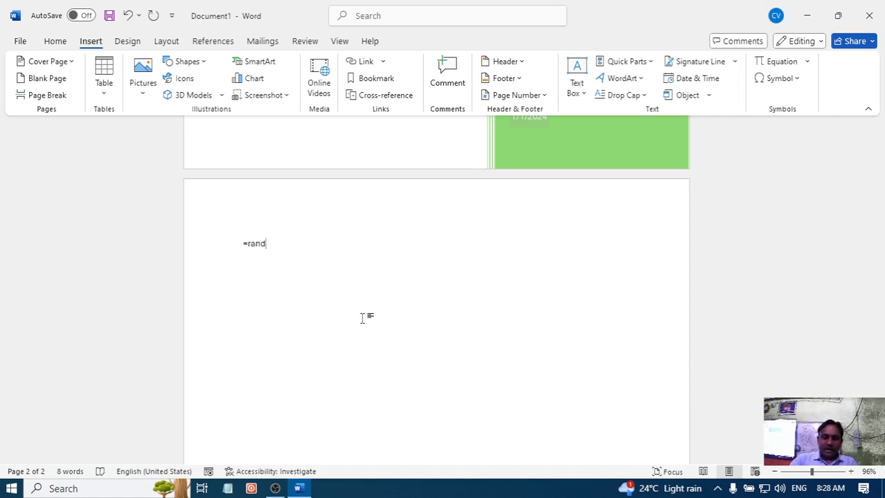
{"action": "type", "text": "(1"}
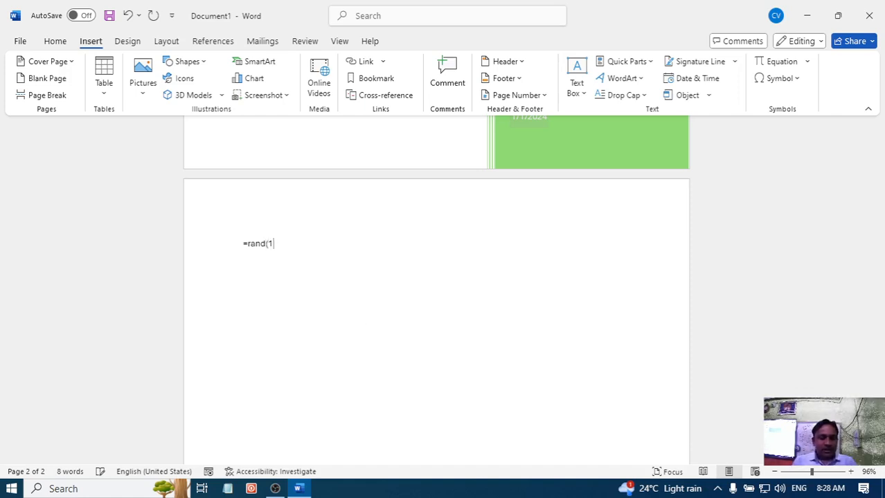
{"action": "type", "text": "7"}
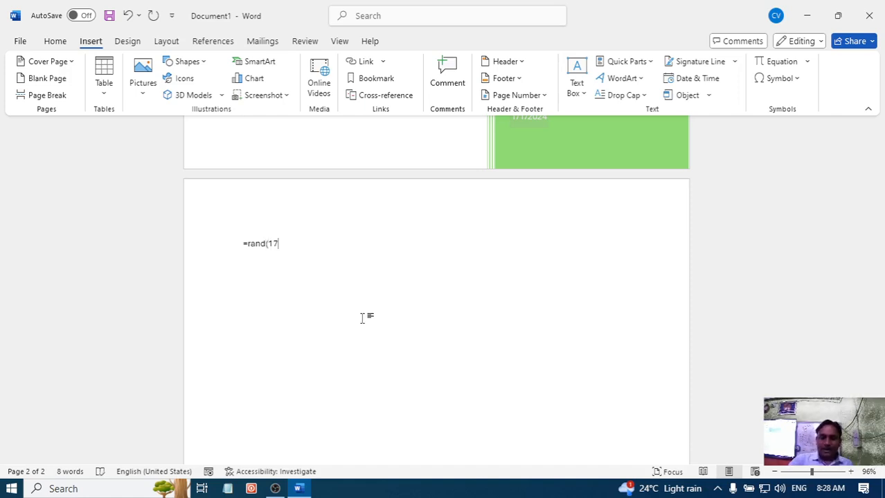
{"action": "type", "text": ")"}
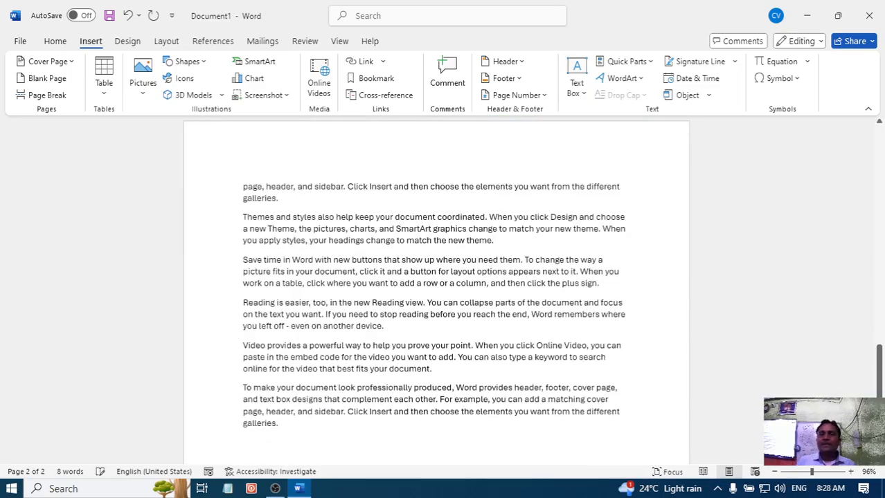
- Add an empty line above the first paragraph of the sample text after the cover page
{"action": "scroll", "coordinate": [405, 339], "scroll_direction": "down", "scroll_amount": 6}
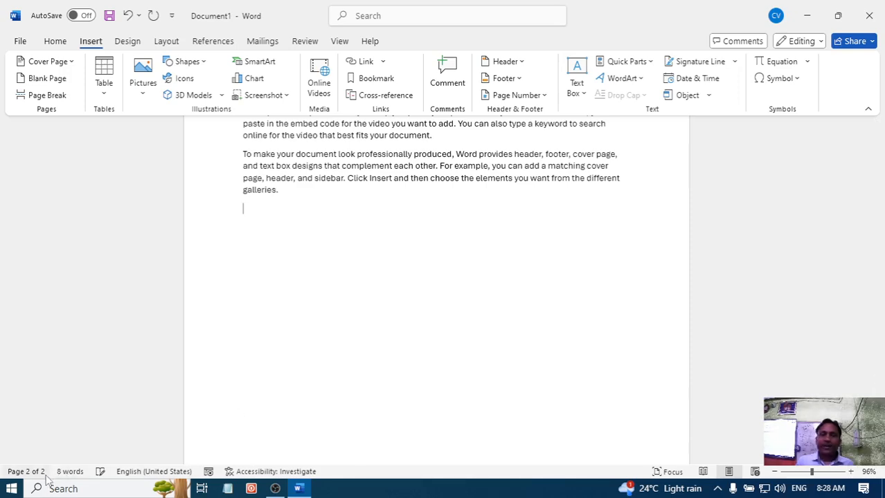
{"action": "scroll", "coordinate": [356, 328], "scroll_direction": "up", "scroll_amount": 5}
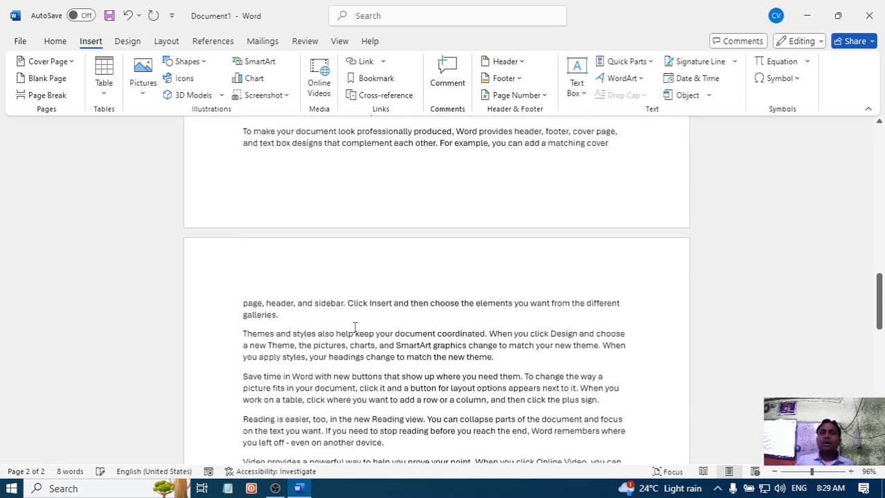
{"action": "scroll", "coordinate": [355, 328], "scroll_direction": "up", "scroll_amount": 10}
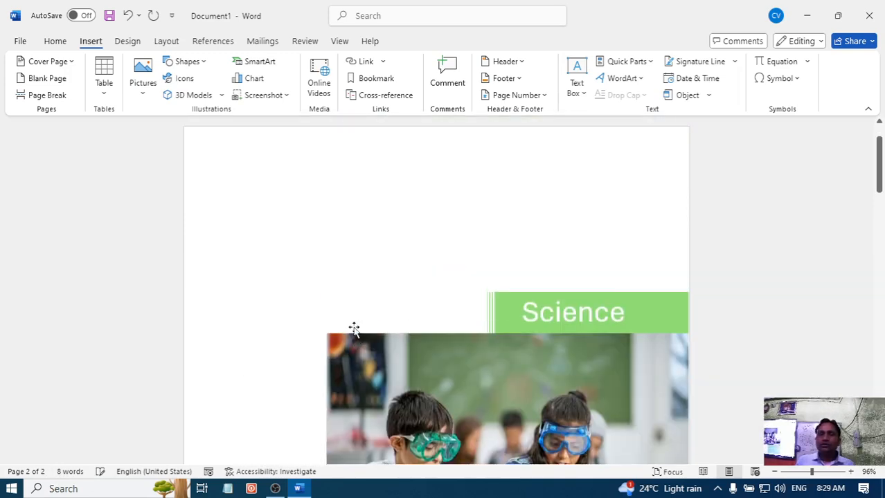
{"action": "scroll", "coordinate": [355, 328], "scroll_direction": "down", "scroll_amount": 10}
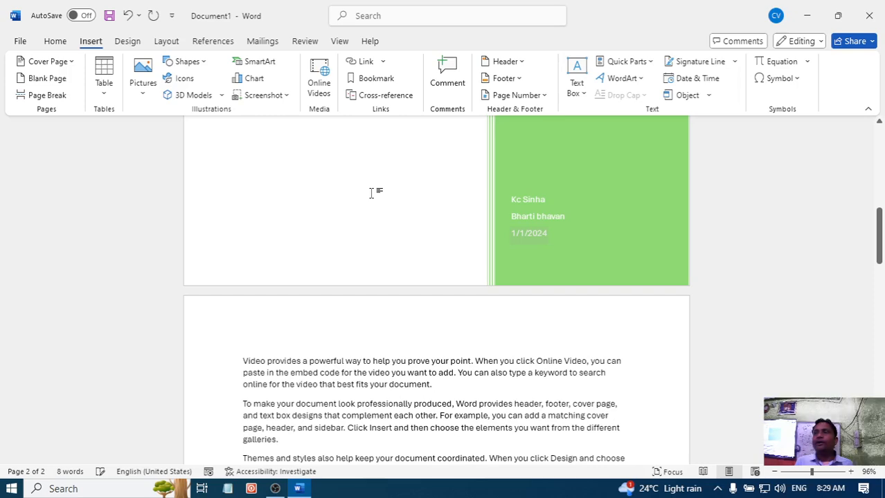
{"action": "scroll", "coordinate": [371, 193], "scroll_direction": "down", "scroll_amount": 3}
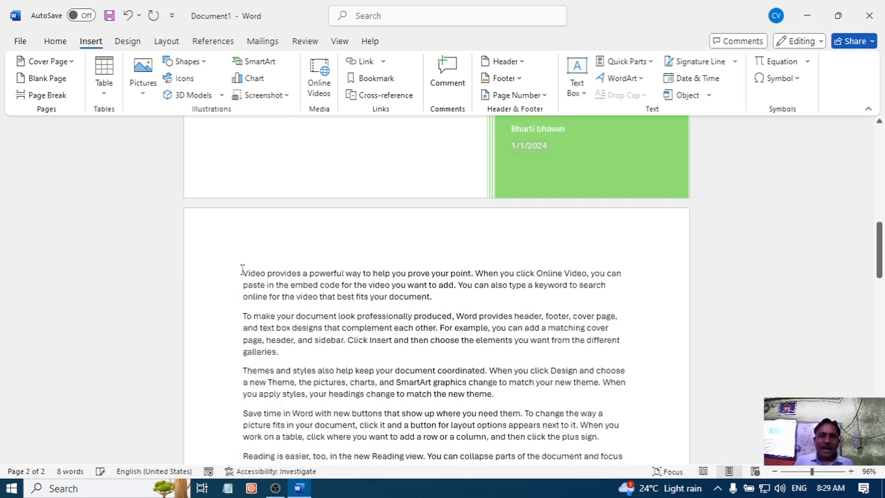
{"action": "left_click", "coordinate": [242, 273]}
{"action": "key", "text": "Return"}
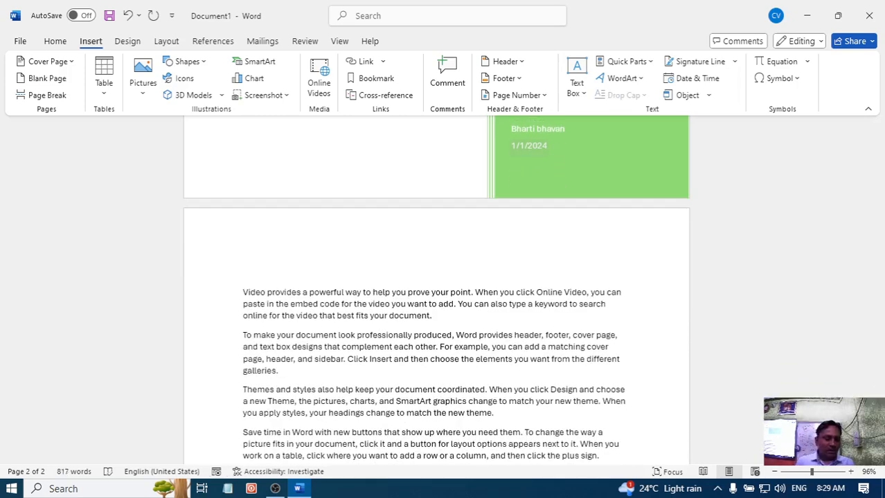
- Select the whole document and enlarge its text by four font size increments
{"action": "key", "text": "ctrl+a"}
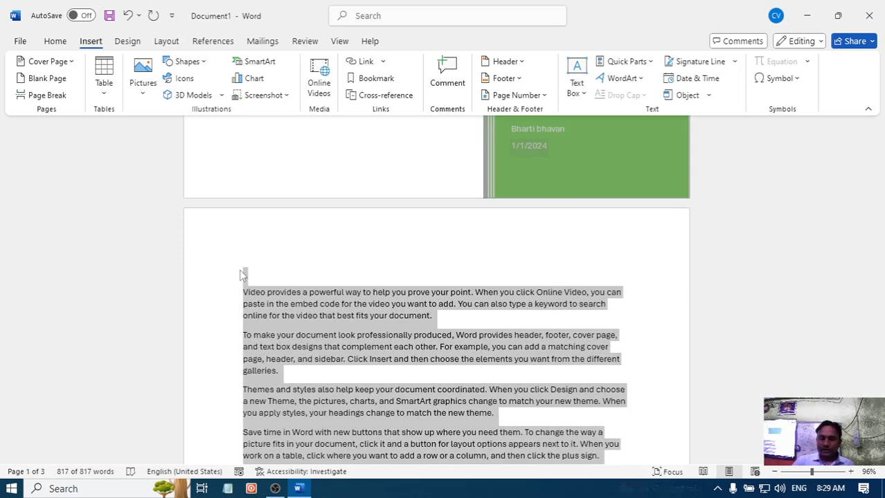
{"action": "key", "text": "ctrl+shift+period"}
{"action": "key", "text": "ctrl+shift+period"}
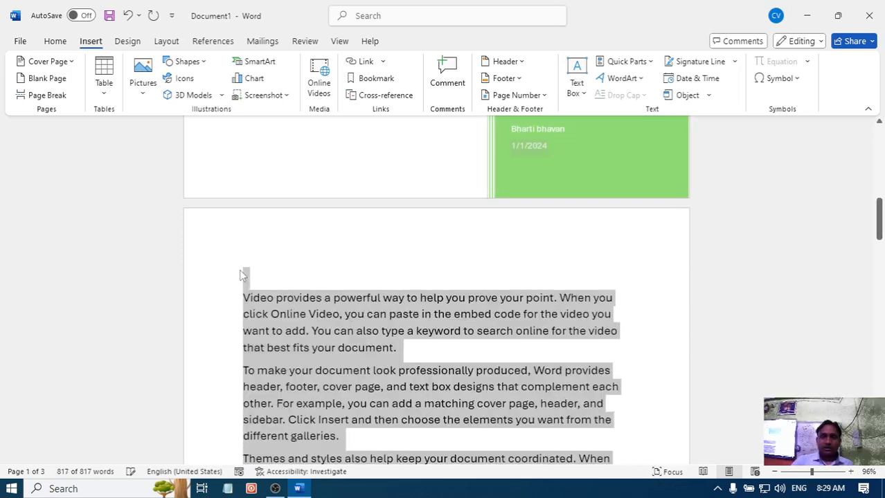
{"action": "key", "text": "ctrl+shift+period"}
{"action": "key", "text": "ctrl+shift+period"}
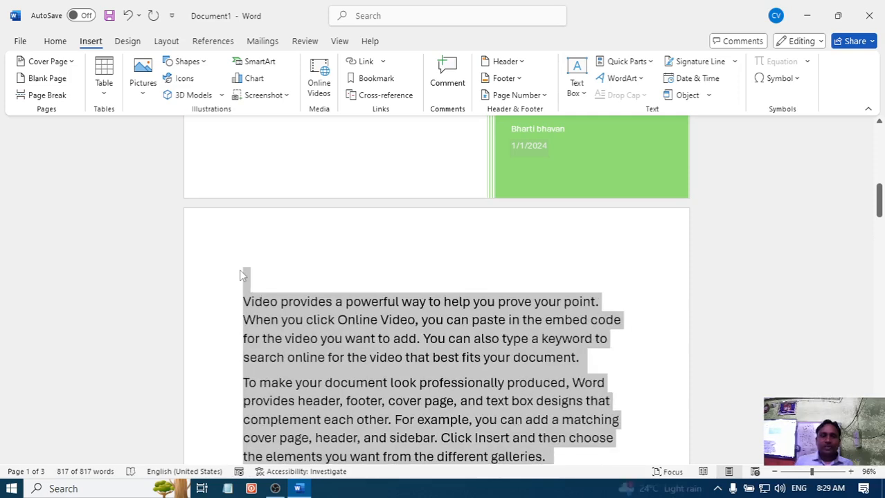
- Add the heading text "Mouse" on the empty line above the first sample paragraph on page 2, followed by a blank line
{"action": "left_click", "coordinate": [422, 280]}
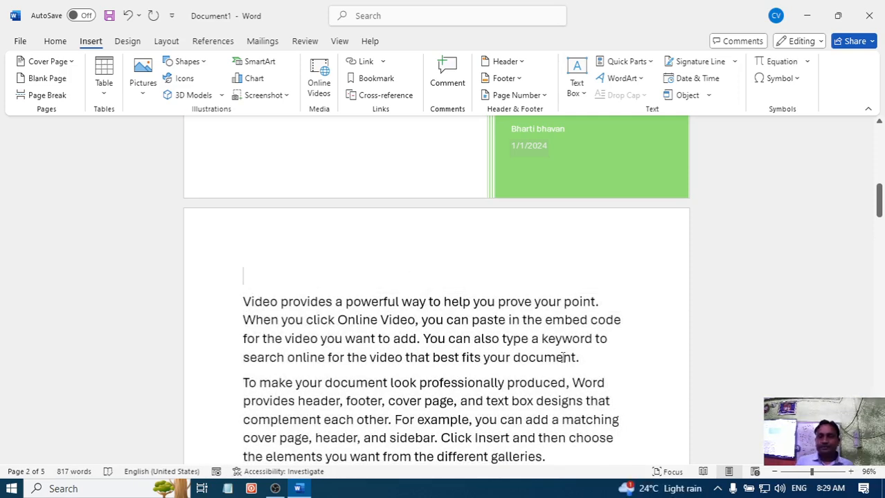
{"action": "left_click", "coordinate": [850, 472]}
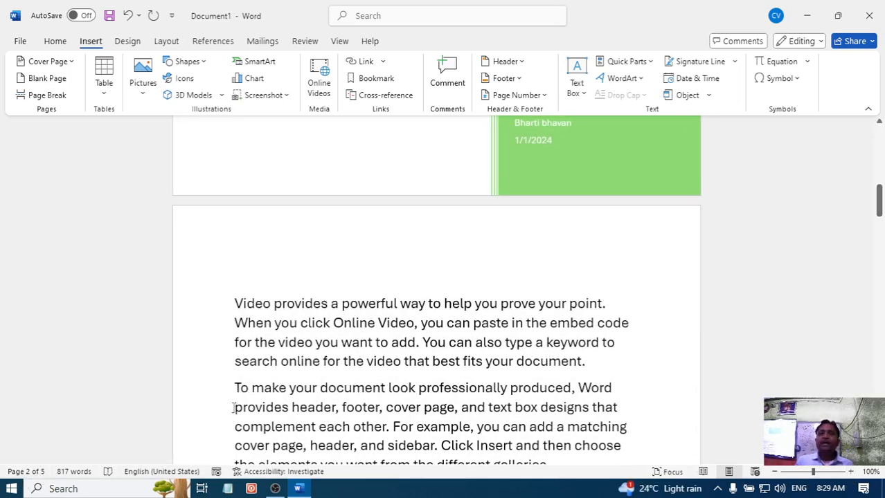
{"action": "scroll", "coordinate": [239, 250], "scroll_direction": "down", "scroll_amount": 1}
{"action": "type", "text": "mo"}
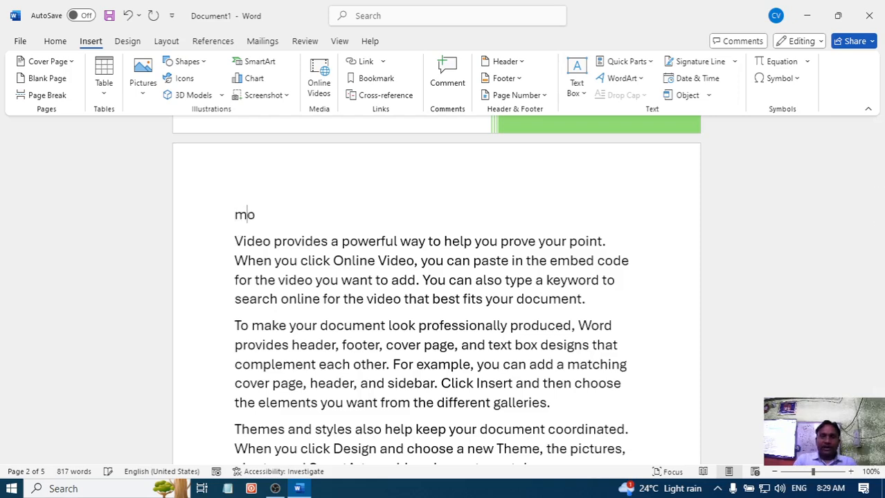
{"action": "type", "text": "use"}
{"action": "key", "text": "Return"}
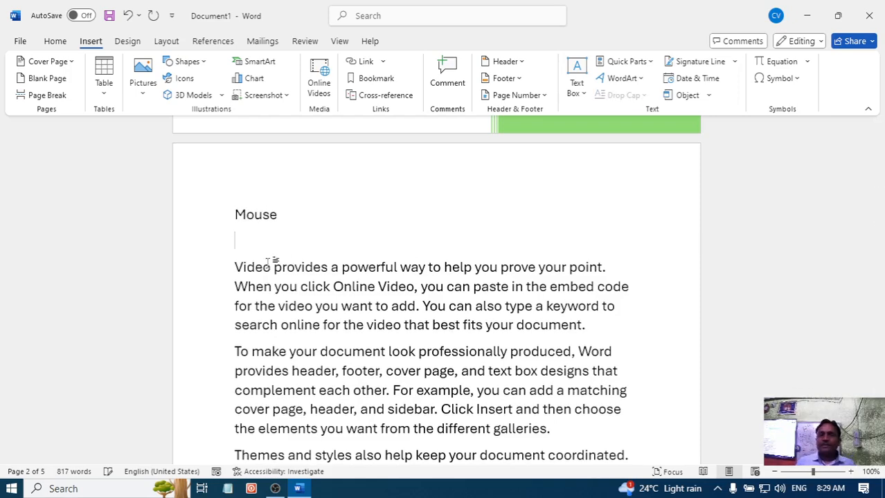
- Apply the Intense Quote style to the "Mouse" heading on page 2
{"action": "scroll", "coordinate": [274, 259], "scroll_direction": "down", "scroll_amount": 3}
{"action": "scroll", "coordinate": [294, 181], "scroll_direction": "up", "scroll_amount": 2}
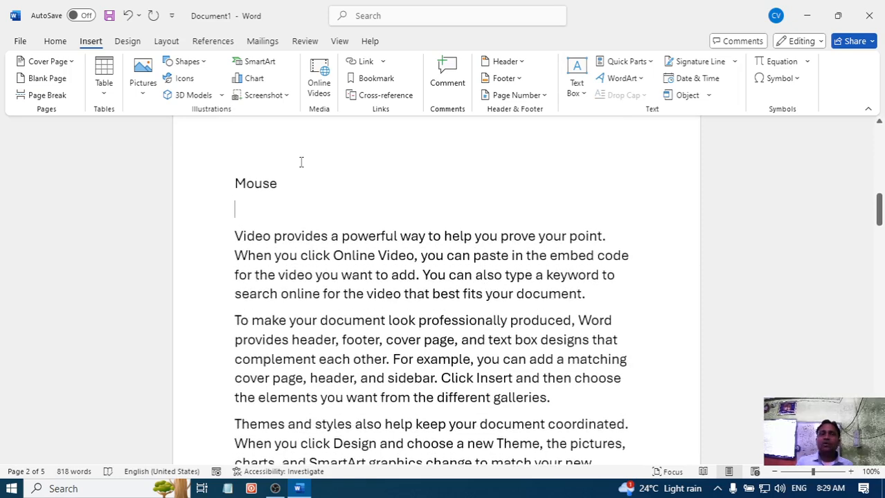
{"action": "left_click_drag", "start_coordinate": [298, 182], "coordinate": [231, 173]}
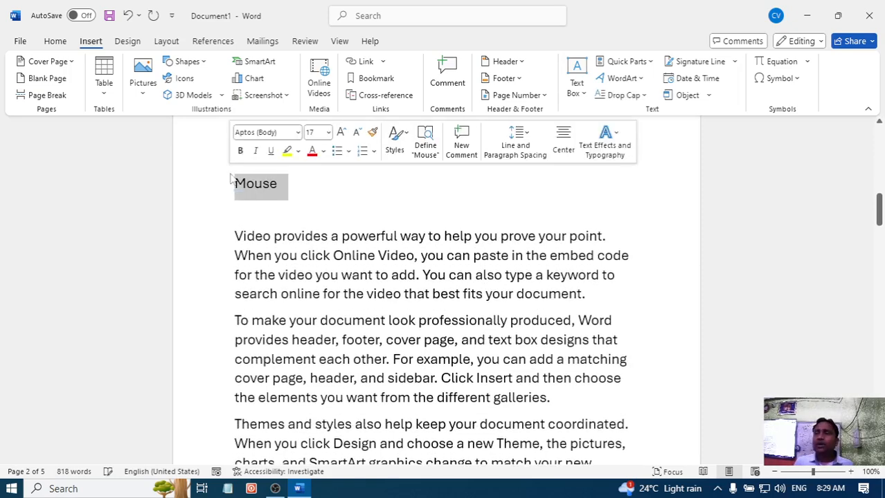
{"action": "left_click", "coordinate": [55, 41]}
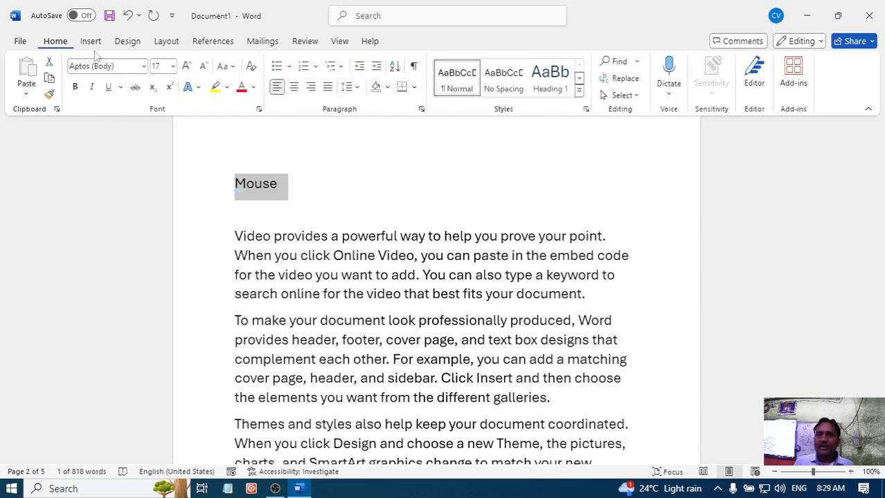
{"action": "left_click", "coordinate": [550, 78]}
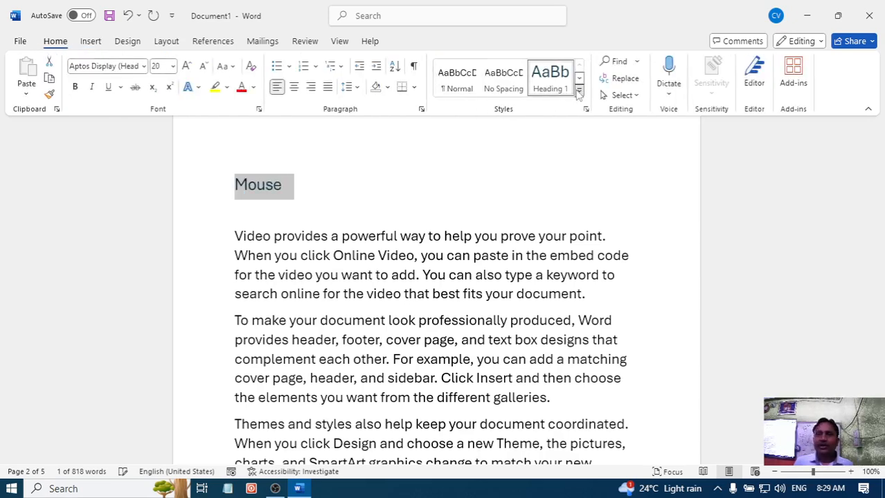
{"action": "left_click", "coordinate": [579, 91]}
{"action": "left_click", "coordinate": [594, 153]}
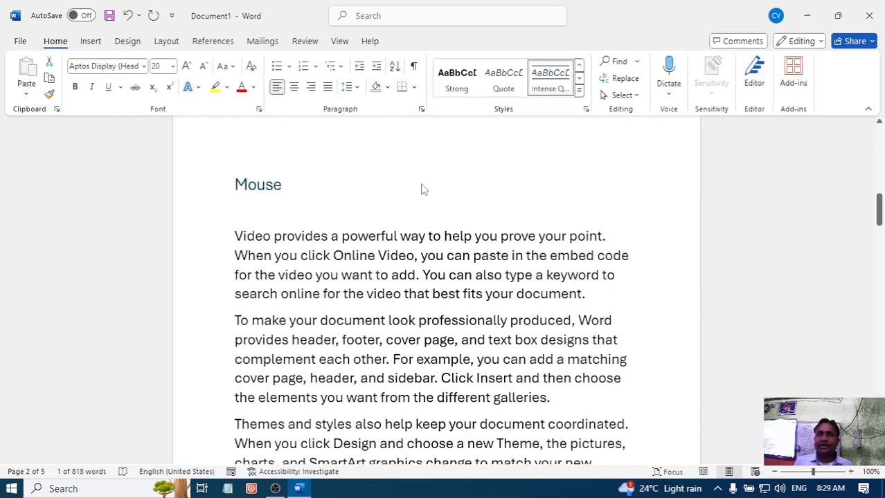
- Add the heading "Keyboard" above the first paragraph on page 3 and apply the Intense Quote style to it
{"action": "scroll", "coordinate": [433, 248], "scroll_direction": "down", "scroll_amount": 10}
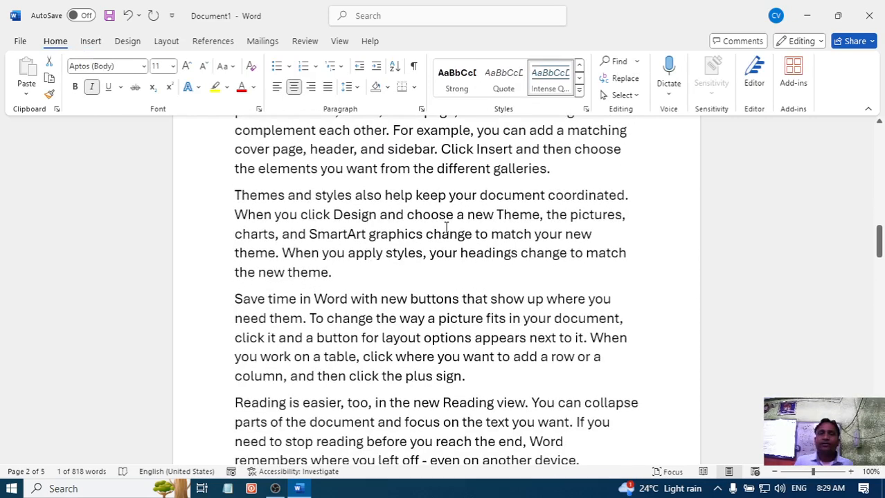
{"action": "scroll", "coordinate": [433, 249], "scroll_direction": "down", "scroll_amount": 3}
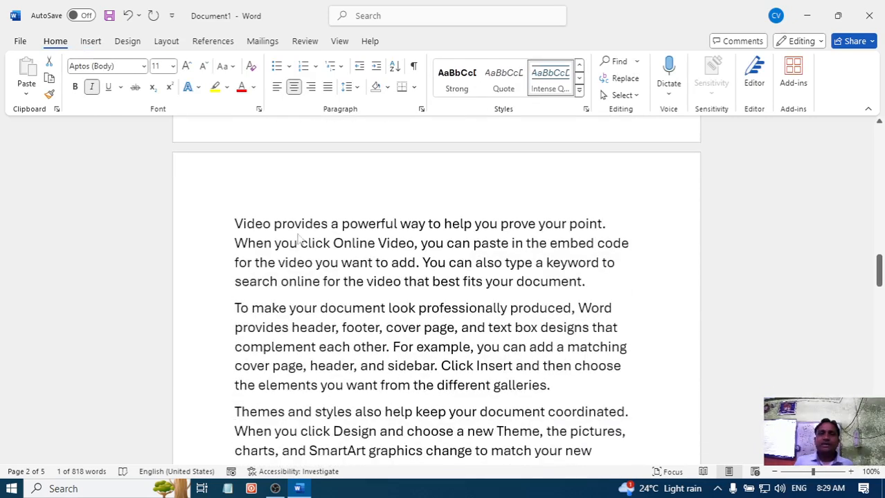
{"action": "left_click", "coordinate": [235, 220]}
{"action": "key", "text": "Return"}
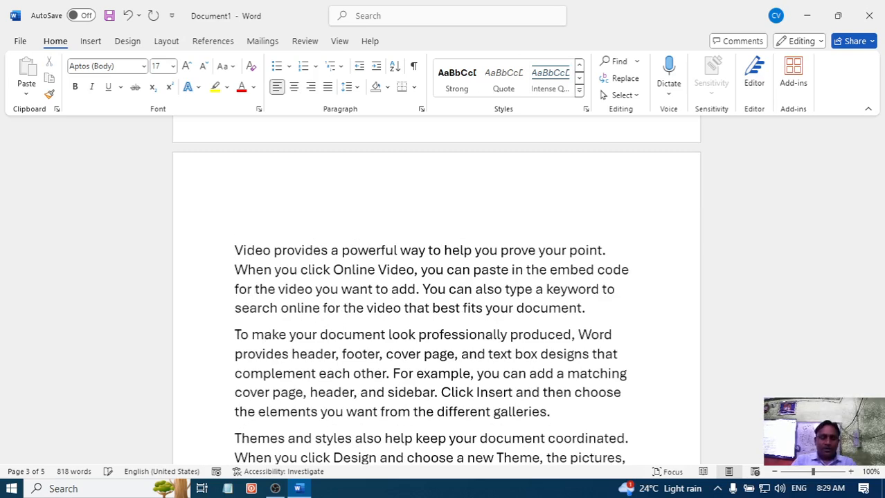
{"action": "type", "text": "k"}
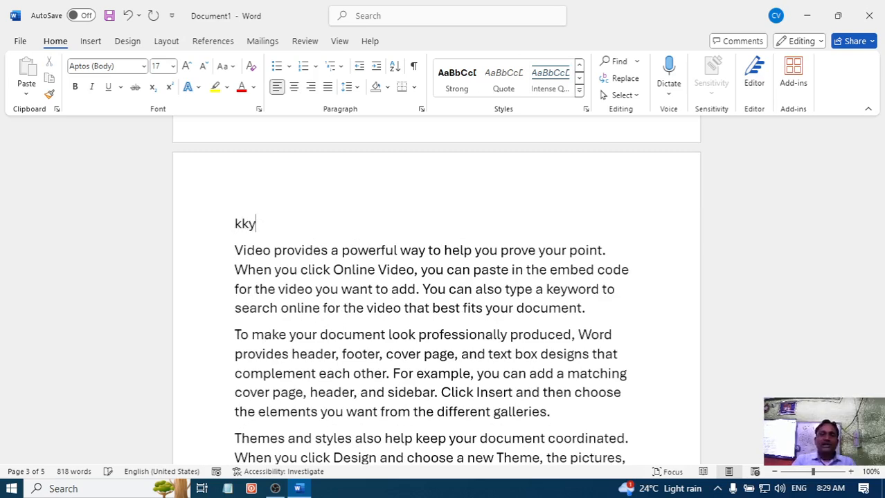
{"action": "type", "text": "eybo"}
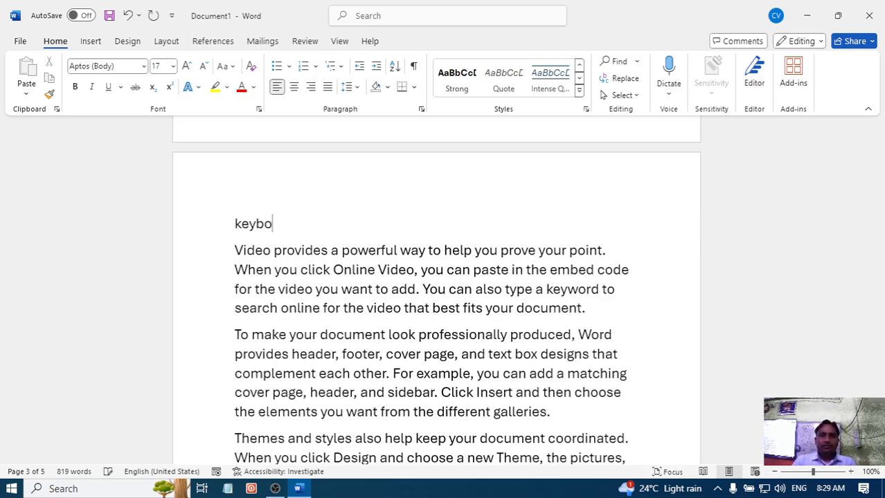
{"action": "type", "text": "ard"}
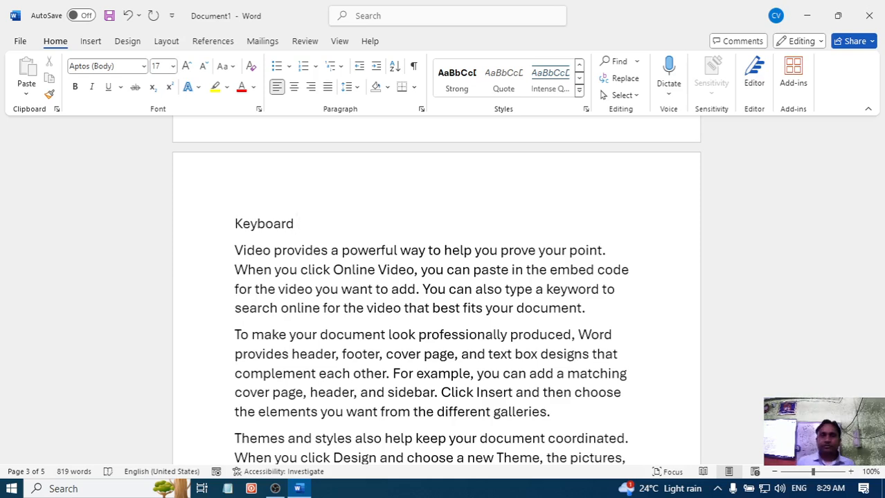
{"action": "left_click_drag", "start_coordinate": [296, 217], "coordinate": [237, 223]}
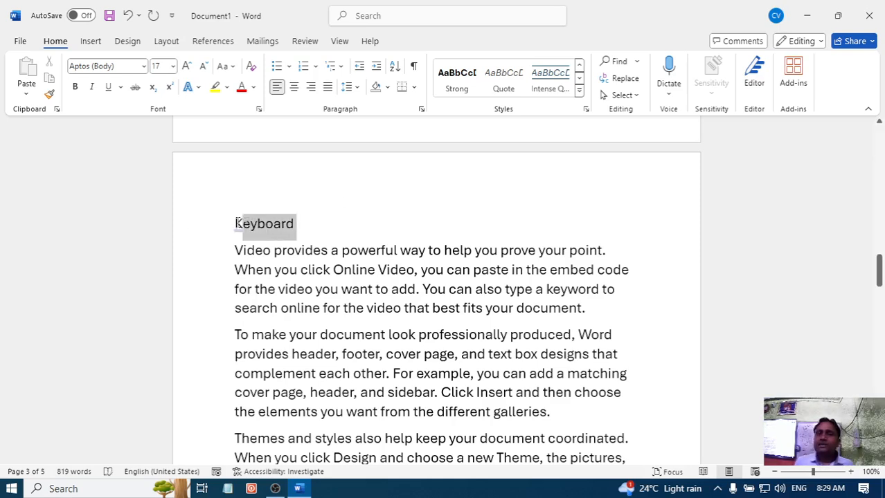
{"action": "left_click", "coordinate": [550, 77]}
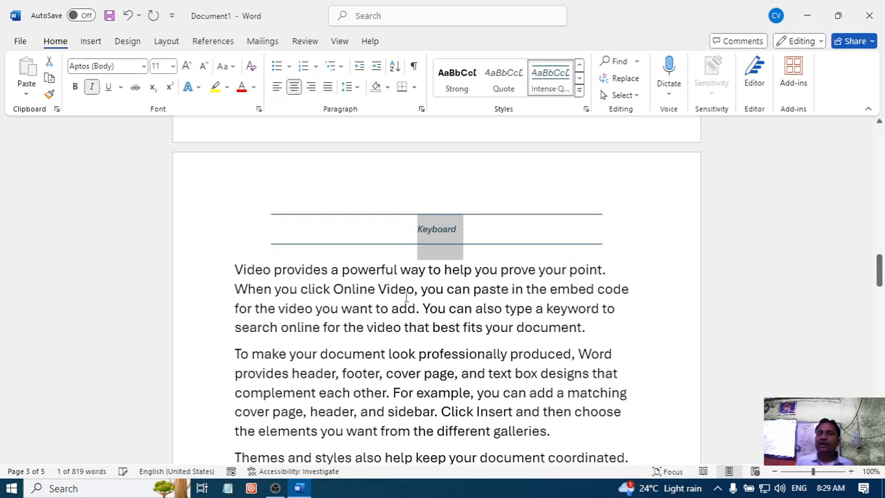
- Add the heading "Monitor" above the first paragraph on page 4 and apply the Intense Quote style to it
{"action": "scroll", "coordinate": [407, 296], "scroll_direction": "down", "scroll_amount": 10}
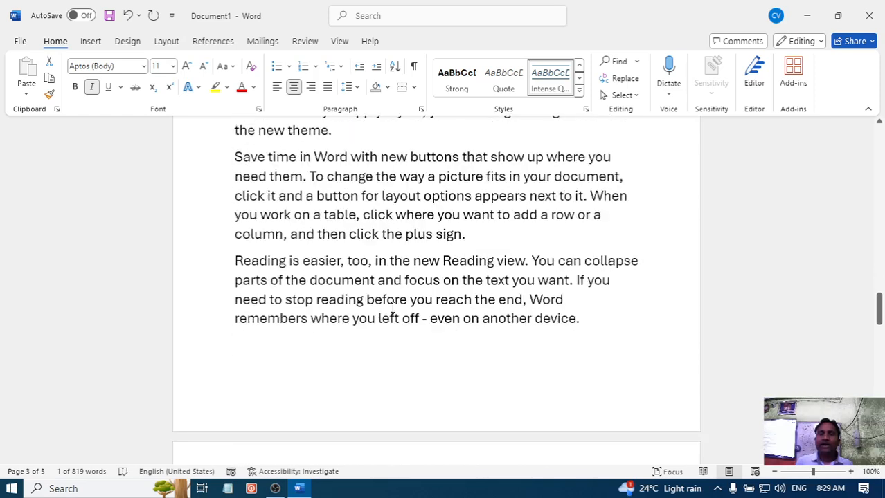
{"action": "scroll", "coordinate": [391, 308], "scroll_direction": "down", "scroll_amount": 6}
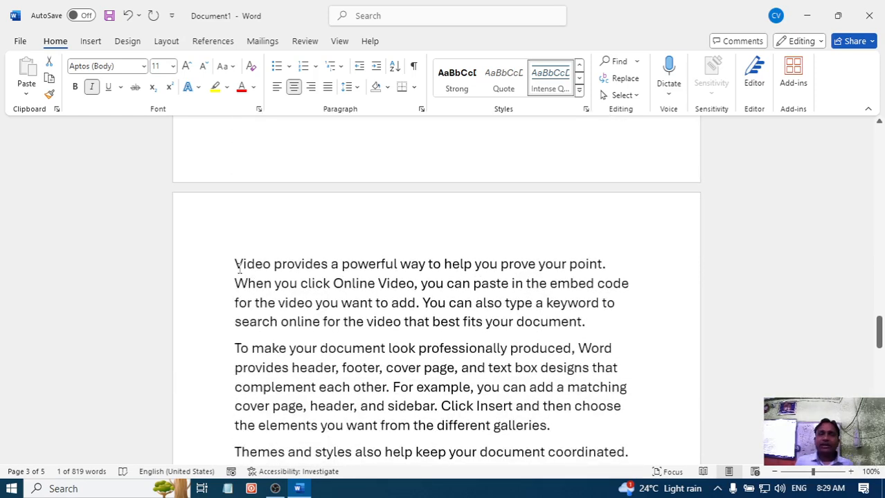
{"action": "left_click", "coordinate": [238, 268]}
{"action": "key", "text": "Return"}
{"action": "key", "text": "Up"}
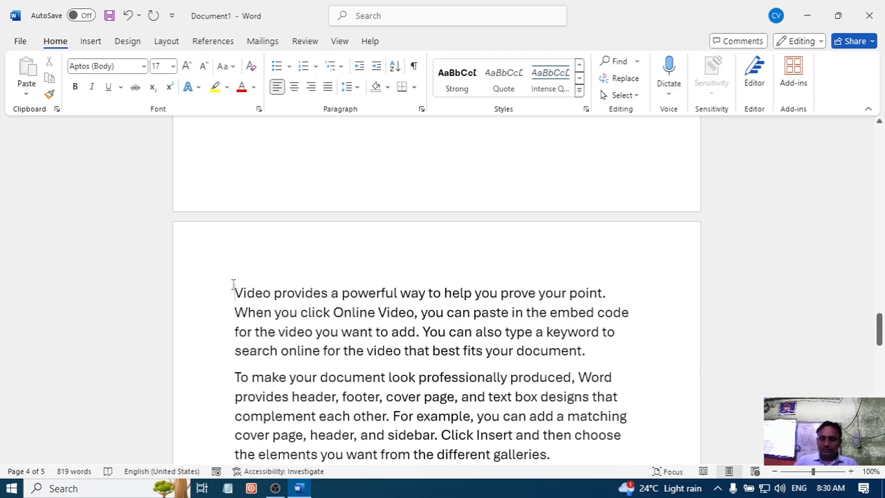
{"action": "key", "text": "Return"}
{"action": "type", "text": "monitor"}
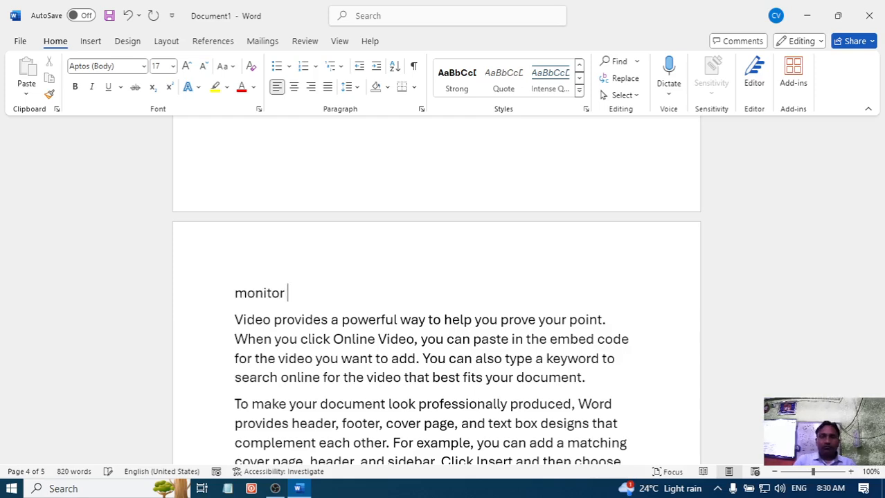
{"action": "key", "text": "BackSpace"}
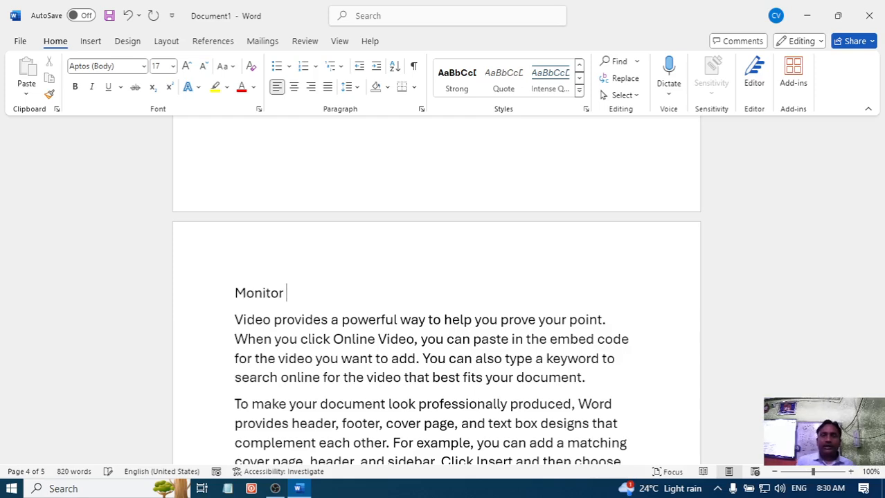
{"action": "left_click", "coordinate": [559, 82]}
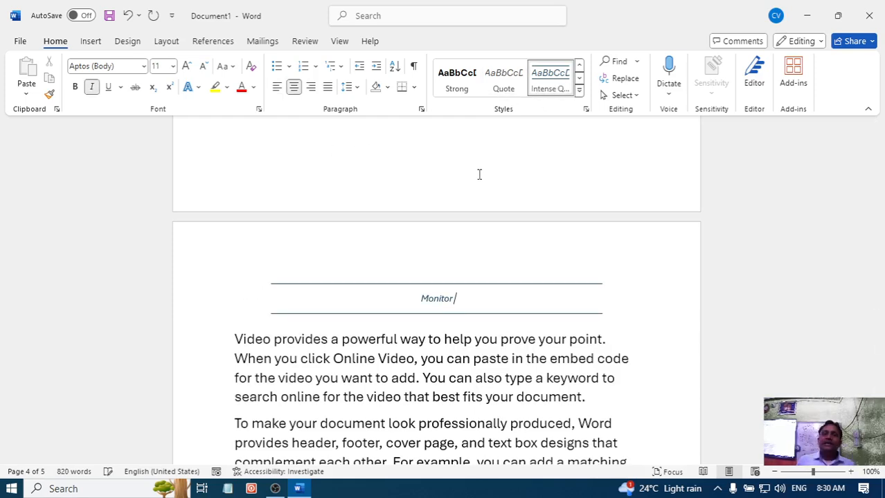
- Review the Mouse, Keyboard and Monitor headings and the text beneath them across the document's pages
{"action": "scroll", "coordinate": [408, 338], "scroll_direction": "up", "scroll_amount": 3}
{"action": "scroll", "coordinate": [410, 334], "scroll_direction": "up", "scroll_amount": 6}
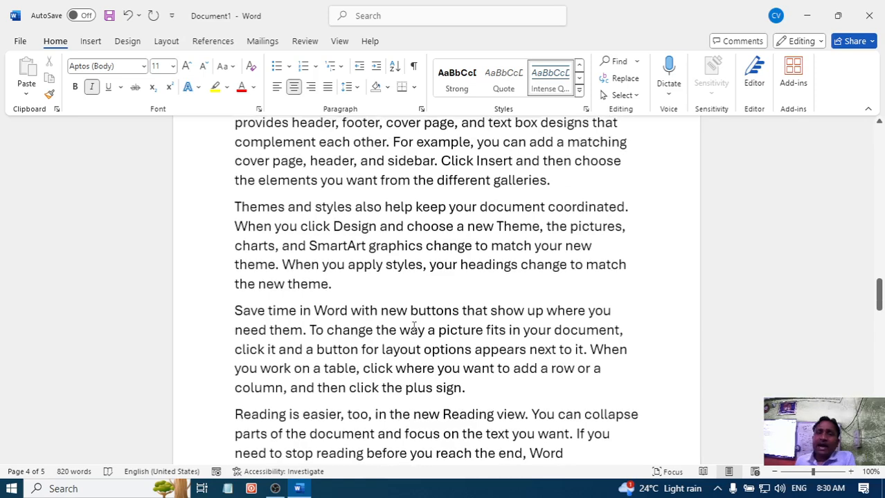
{"action": "scroll", "coordinate": [412, 325], "scroll_direction": "down", "scroll_amount": 4}
{"action": "scroll", "coordinate": [414, 316], "scroll_direction": "up", "scroll_amount": 1}
{"action": "scroll", "coordinate": [414, 317], "scroll_direction": "up", "scroll_amount": 6}
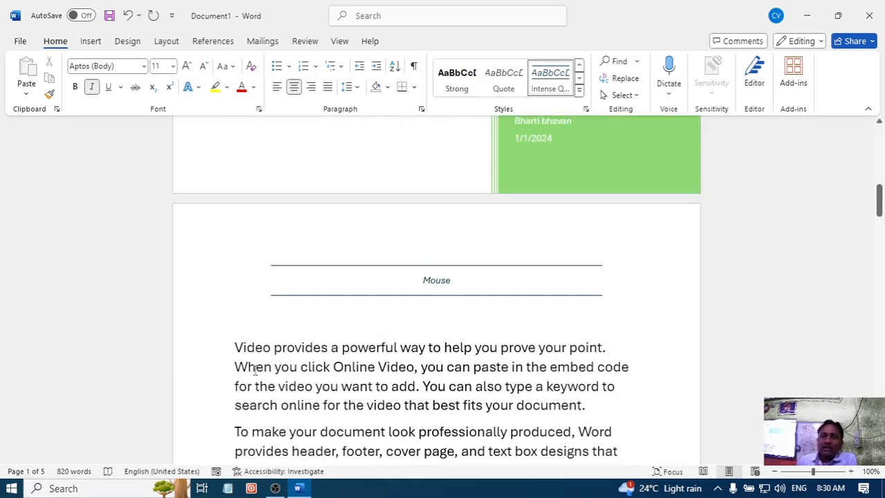
{"action": "scroll", "coordinate": [420, 246], "scroll_direction": "down", "scroll_amount": 1}
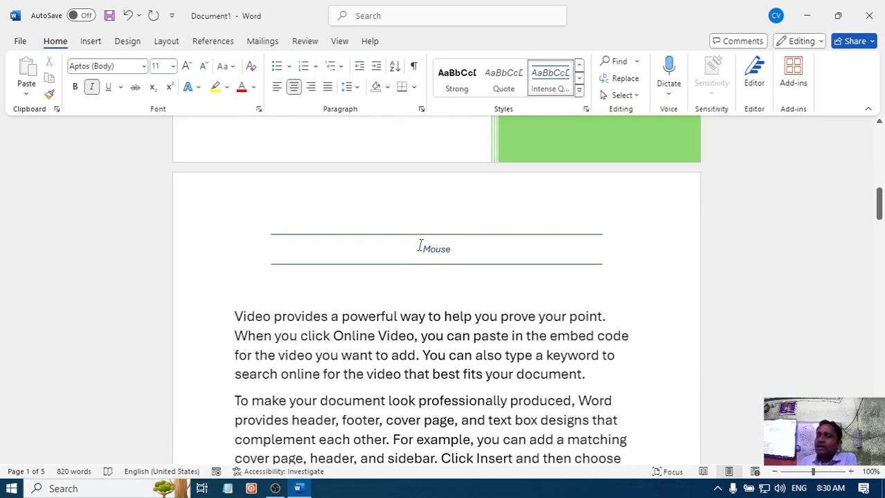
{"action": "scroll", "coordinate": [420, 249], "scroll_direction": "down", "scroll_amount": 18}
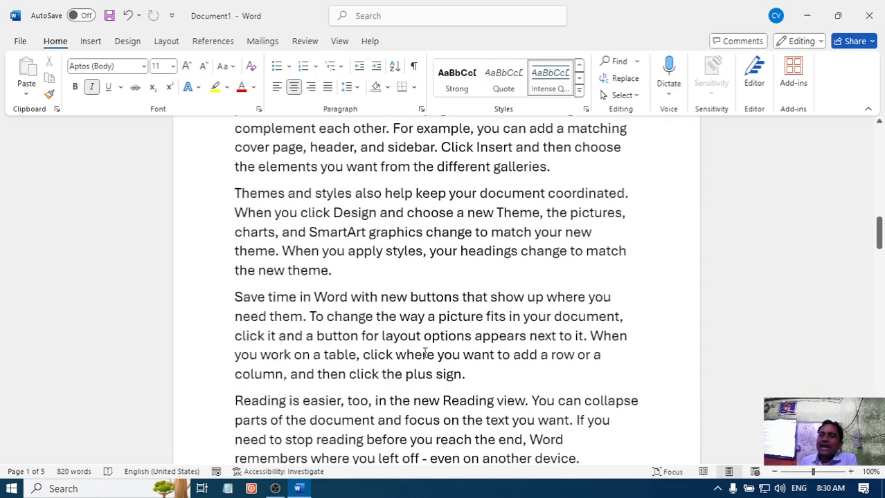
{"action": "scroll", "coordinate": [424, 353], "scroll_direction": "down", "scroll_amount": 8}
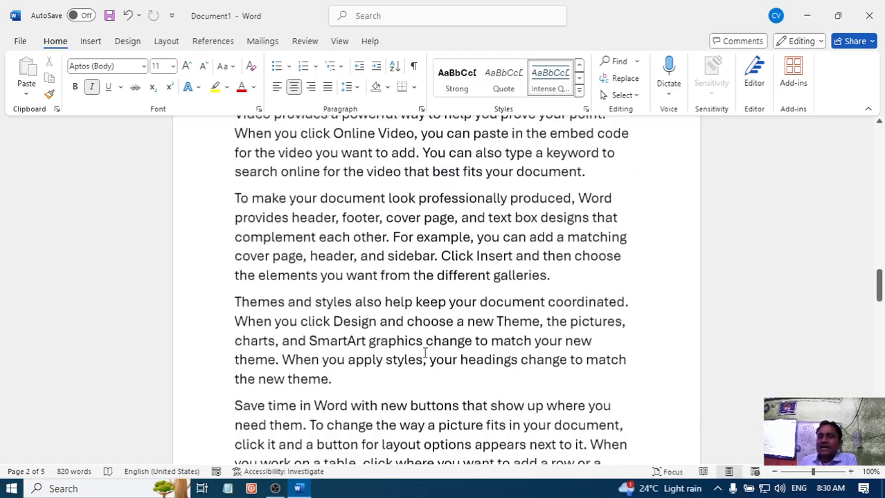
{"action": "scroll", "coordinate": [423, 353], "scroll_direction": "down", "scroll_amount": 10}
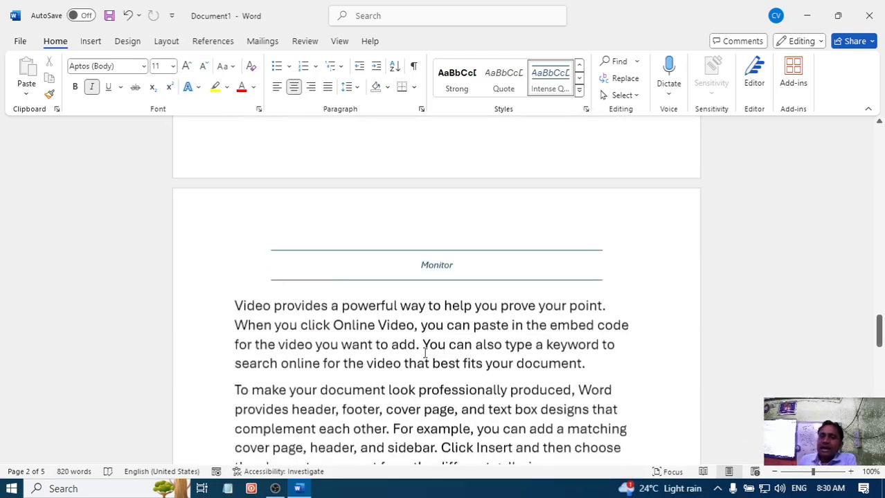
{"action": "scroll", "coordinate": [424, 352], "scroll_direction": "up", "scroll_amount": 10}
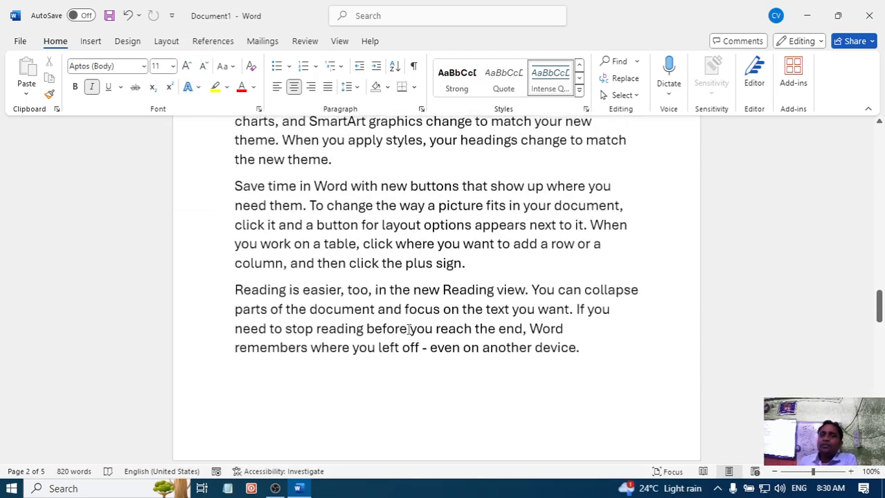
{"action": "scroll", "coordinate": [406, 314], "scroll_direction": "up", "scroll_amount": 4}
{"action": "scroll", "coordinate": [415, 229], "scroll_direction": "down", "scroll_amount": 6}
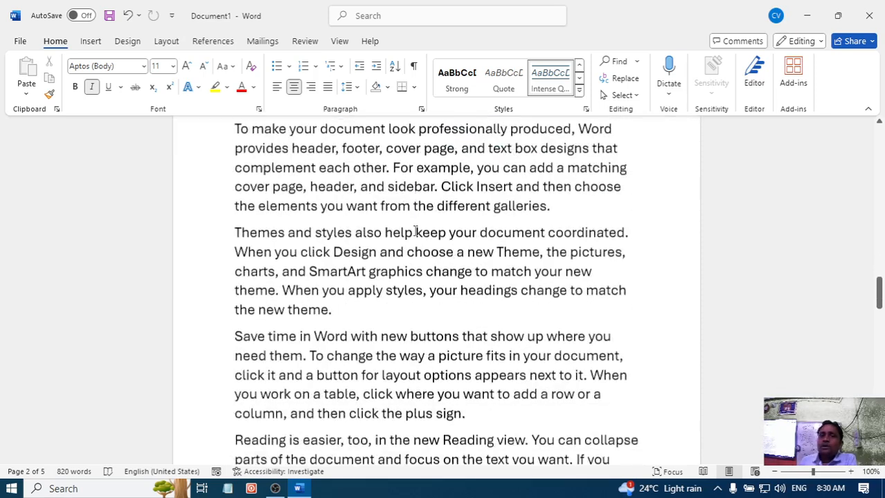
{"action": "scroll", "coordinate": [408, 216], "scroll_direction": "up", "scroll_amount": 4}
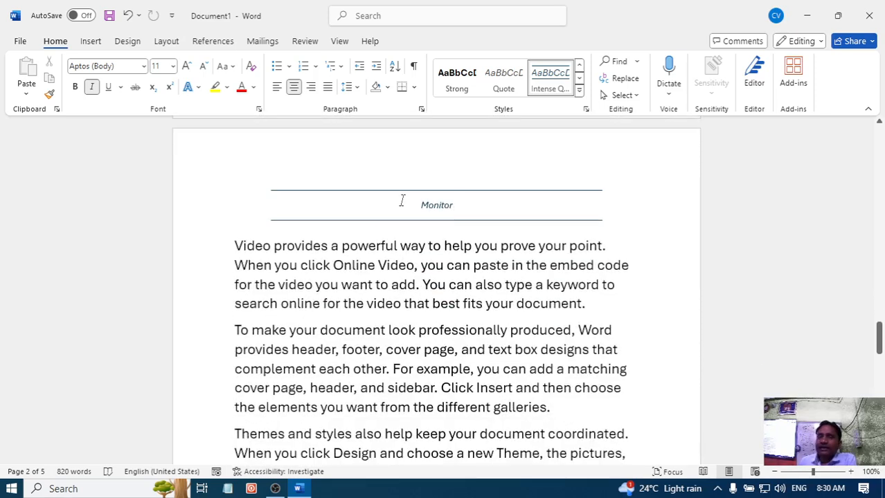
{"action": "scroll", "coordinate": [411, 205], "scroll_direction": "up", "scroll_amount": 3}
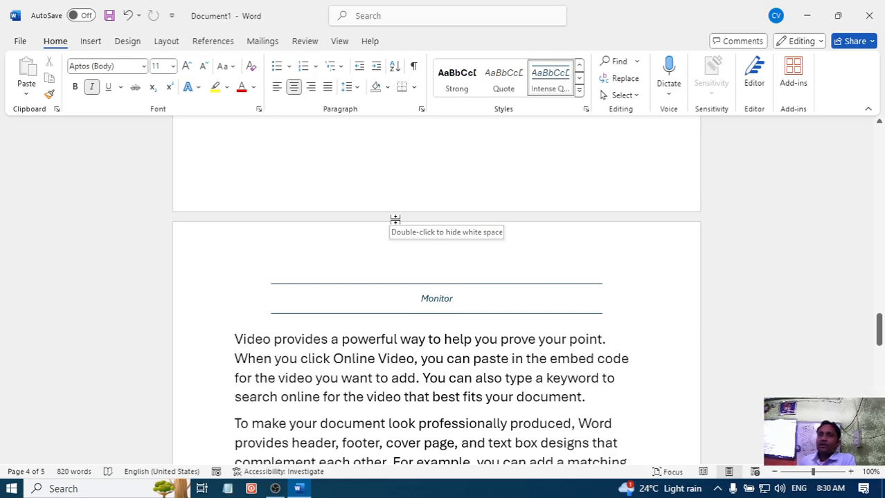
{"action": "scroll", "coordinate": [395, 219], "scroll_direction": "up", "scroll_amount": 10}
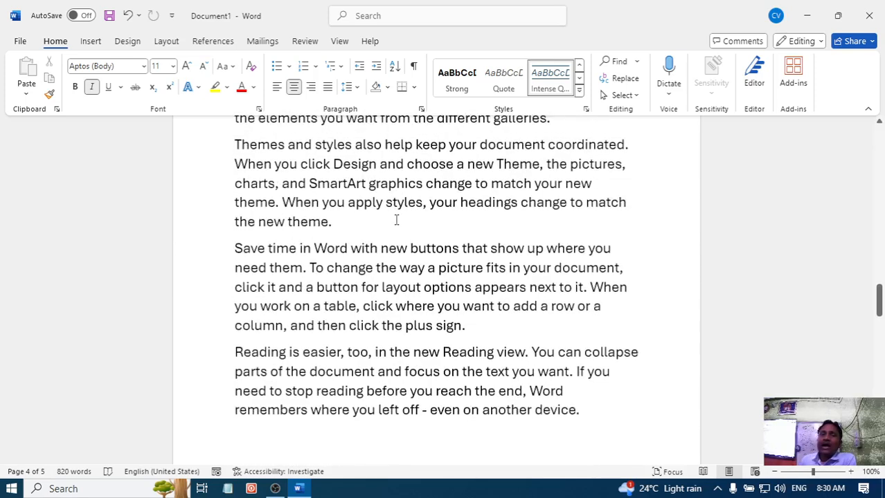
{"action": "scroll", "coordinate": [437, 166], "scroll_direction": "up", "scroll_amount": 8}
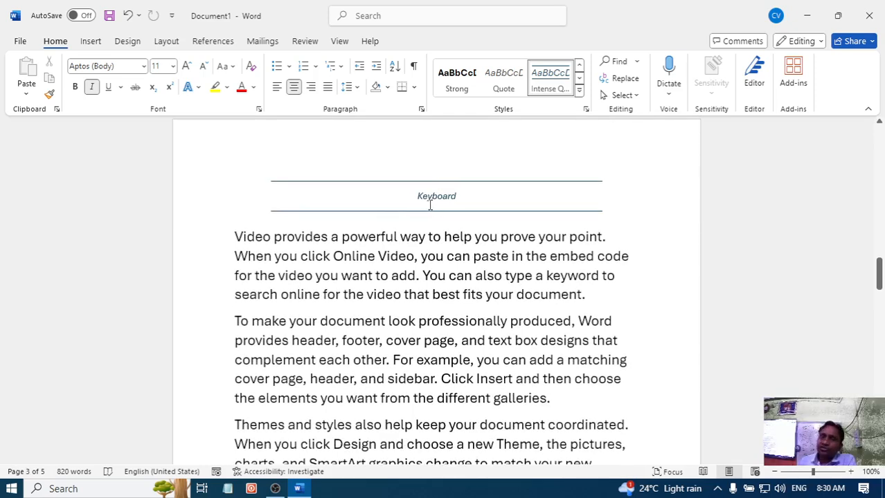
- Insert a blank page after the last paragraph of the Keyboard page on page 3
{"action": "scroll", "coordinate": [429, 206], "scroll_direction": "down", "scroll_amount": 15}
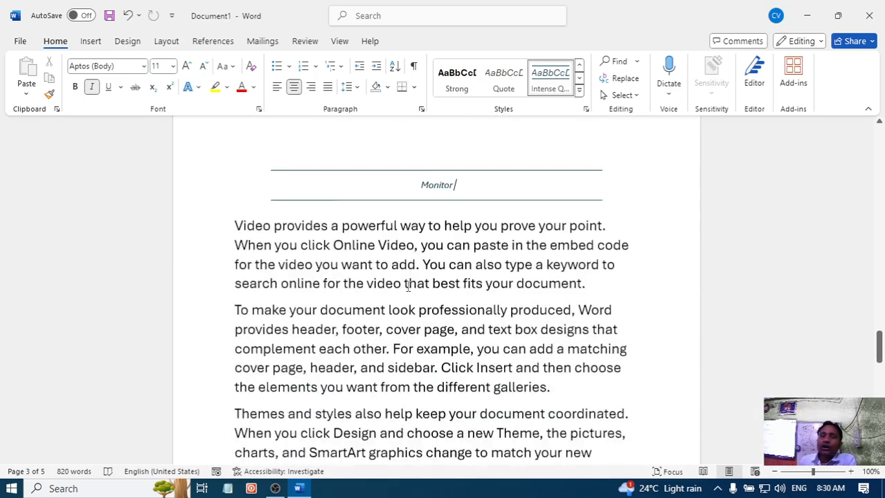
{"action": "scroll", "coordinate": [405, 256], "scroll_direction": "down", "scroll_amount": 1}
{"action": "scroll", "coordinate": [426, 231], "scroll_direction": "up", "scroll_amount": 2}
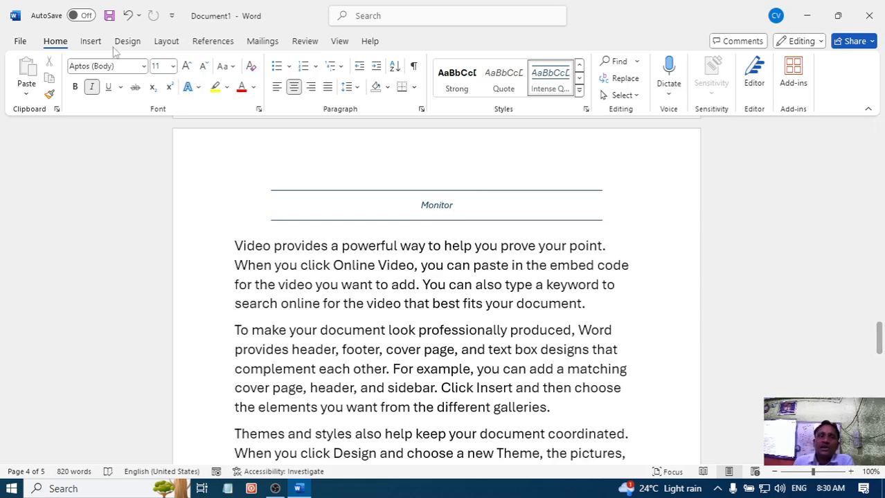
{"action": "left_click", "coordinate": [92, 41]}
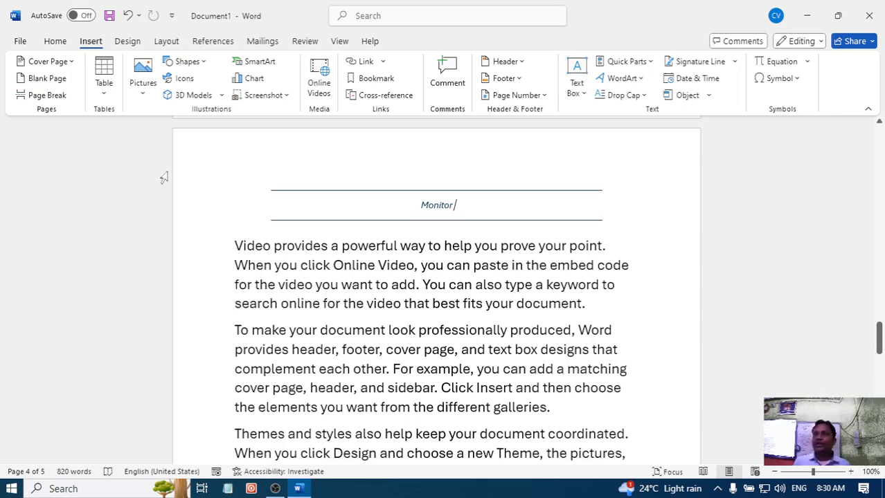
{"action": "scroll", "coordinate": [387, 244], "scroll_direction": "up", "scroll_amount": 8}
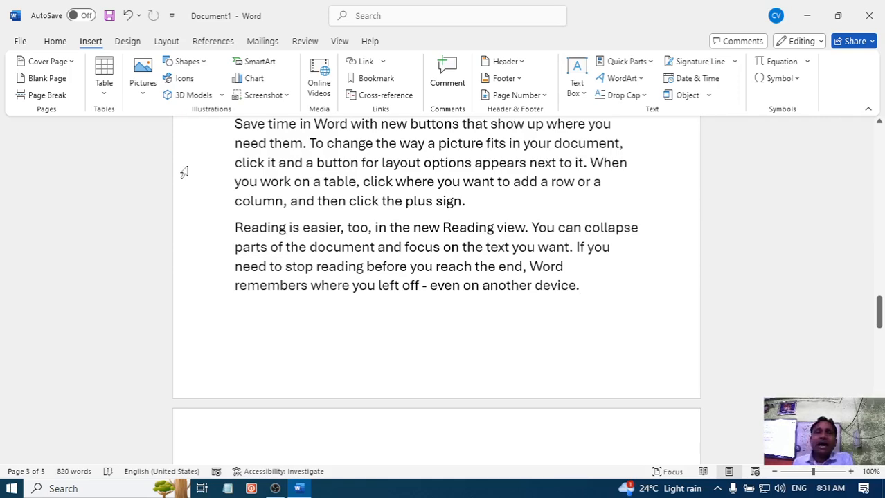
{"action": "left_click", "coordinate": [45, 79]}
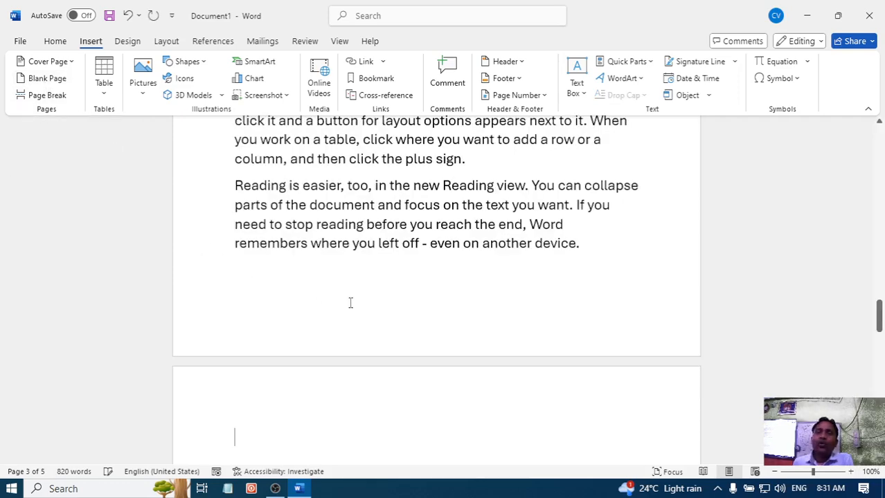
- Examine the Keyboard and Monitor pages around the inserted blank page
{"action": "scroll", "coordinate": [388, 290], "scroll_direction": "up", "scroll_amount": 1}
{"action": "scroll", "coordinate": [421, 284], "scroll_direction": "up", "scroll_amount": 8}
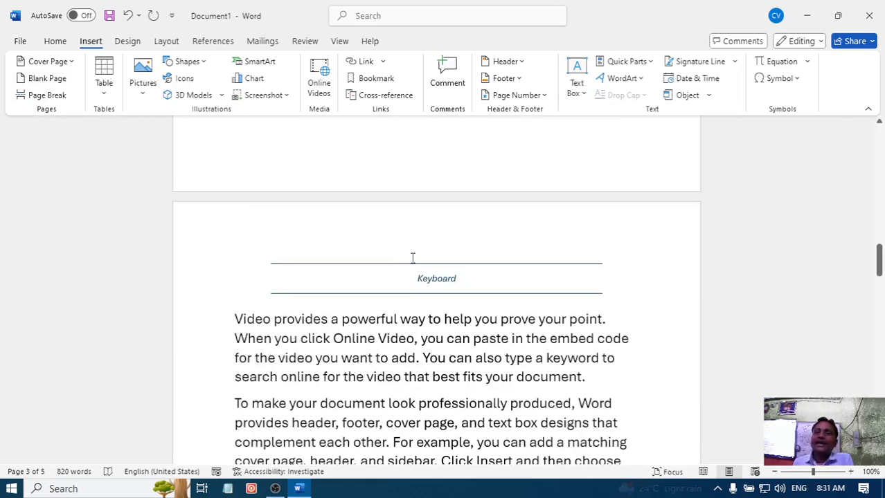
{"action": "scroll", "coordinate": [405, 210], "scroll_direction": "down", "scroll_amount": 1}
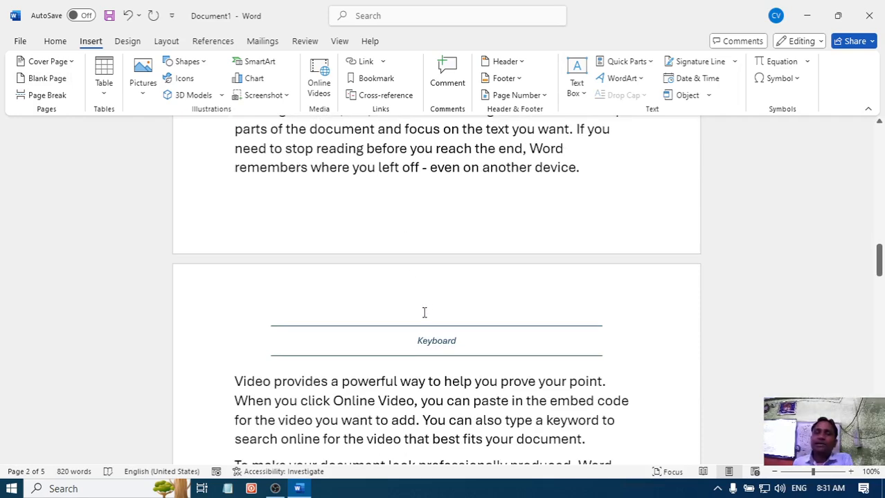
{"action": "scroll", "coordinate": [419, 280], "scroll_direction": "down", "scroll_amount": 2}
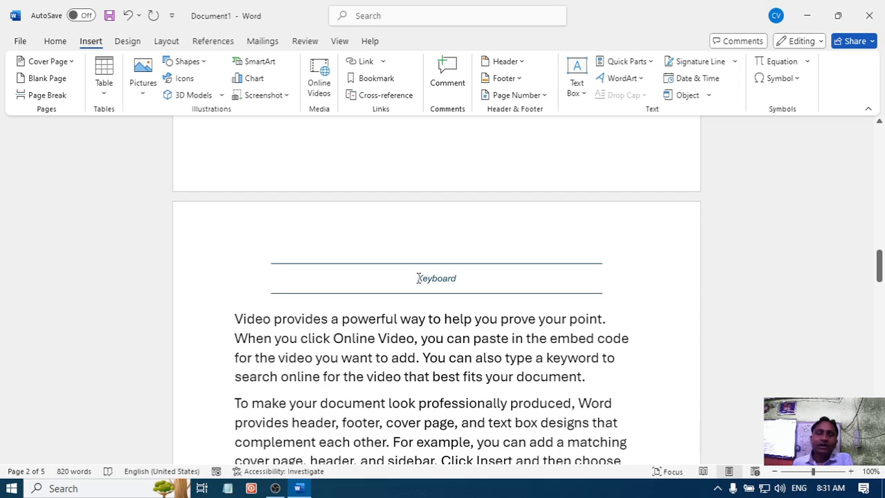
{"action": "scroll", "coordinate": [415, 277], "scroll_direction": "down", "scroll_amount": 3}
{"action": "left_click", "coordinate": [414, 189]}
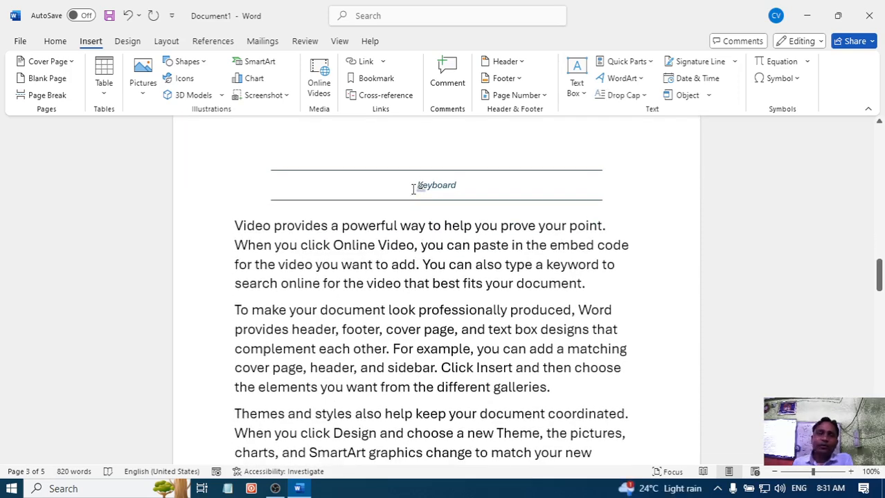
{"action": "scroll", "coordinate": [391, 265], "scroll_direction": "down", "scroll_amount": 15}
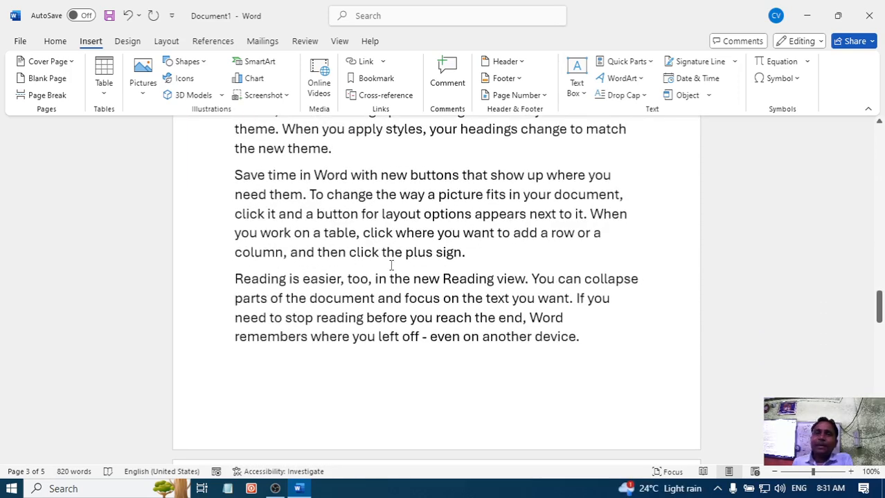
{"action": "scroll", "coordinate": [391, 265], "scroll_direction": "down", "scroll_amount": 5}
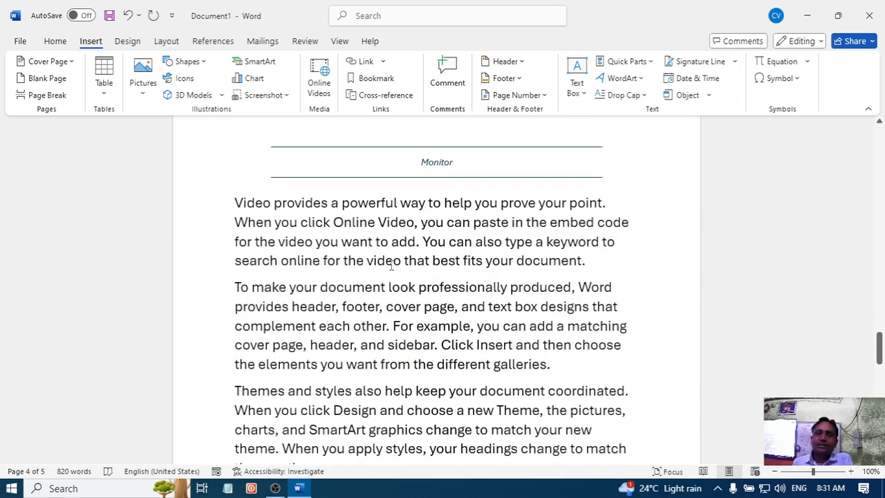
{"action": "scroll", "coordinate": [392, 265], "scroll_direction": "up", "scroll_amount": 5}
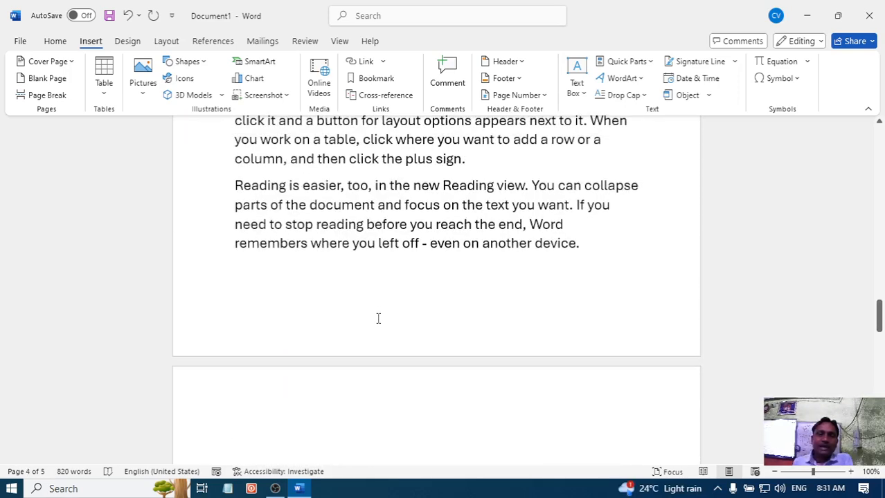
{"action": "scroll", "coordinate": [378, 298], "scroll_direction": "up", "scroll_amount": 8}
{"action": "scroll", "coordinate": [378, 291], "scroll_direction": "down", "scroll_amount": 7}
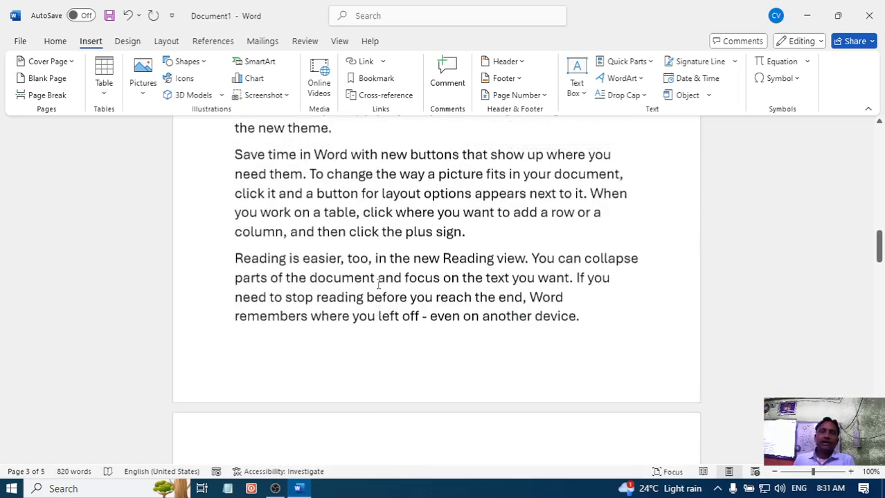
- Undo the first blank page insertion and insert a blank page between the Keyboard and Monitor pages, after the last paragraph of page 3
{"action": "scroll", "coordinate": [378, 280], "scroll_direction": "up", "scroll_amount": 7}
{"action": "scroll", "coordinate": [346, 285], "scroll_direction": "down", "scroll_amount": 4}
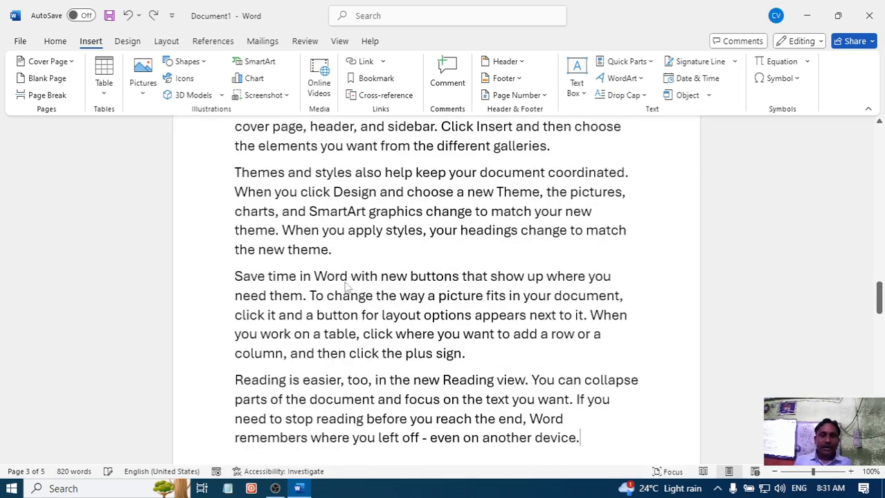
{"action": "scroll", "coordinate": [346, 287], "scroll_direction": "down", "scroll_amount": 8}
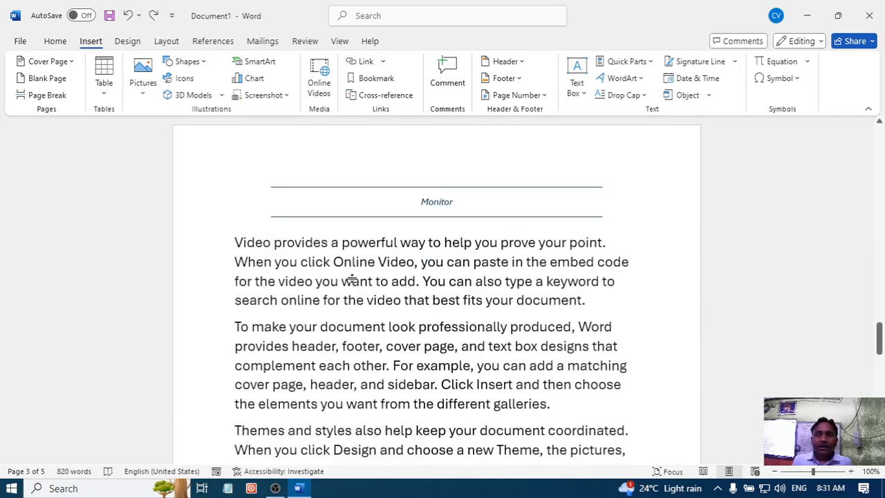
{"action": "scroll", "coordinate": [352, 279], "scroll_direction": "up", "scroll_amount": 4}
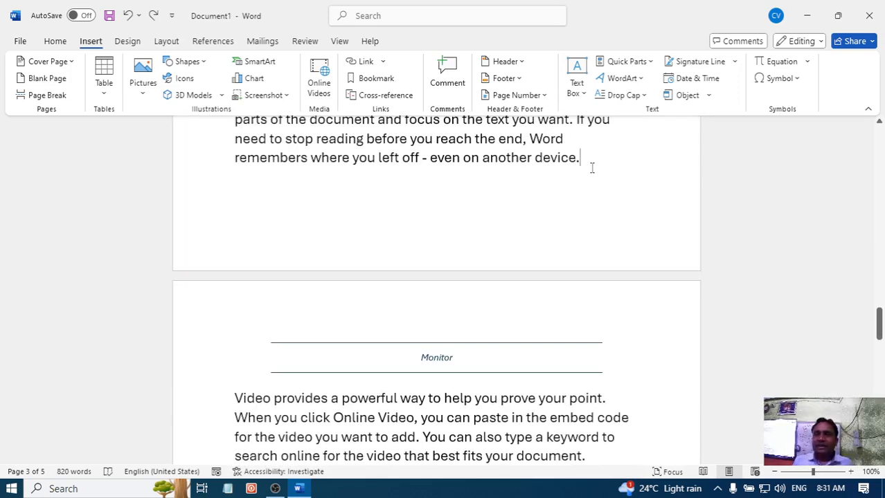
{"action": "left_click", "coordinate": [39, 81]}
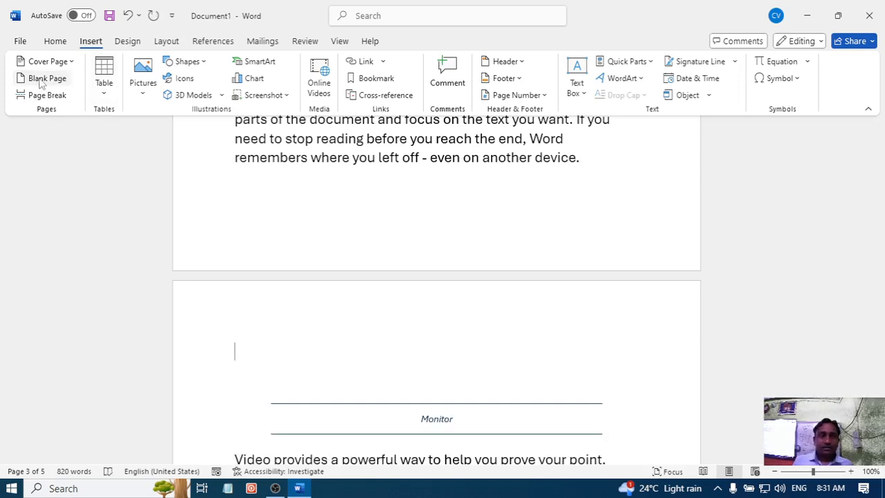
{"action": "left_click", "coordinate": [41, 82]}
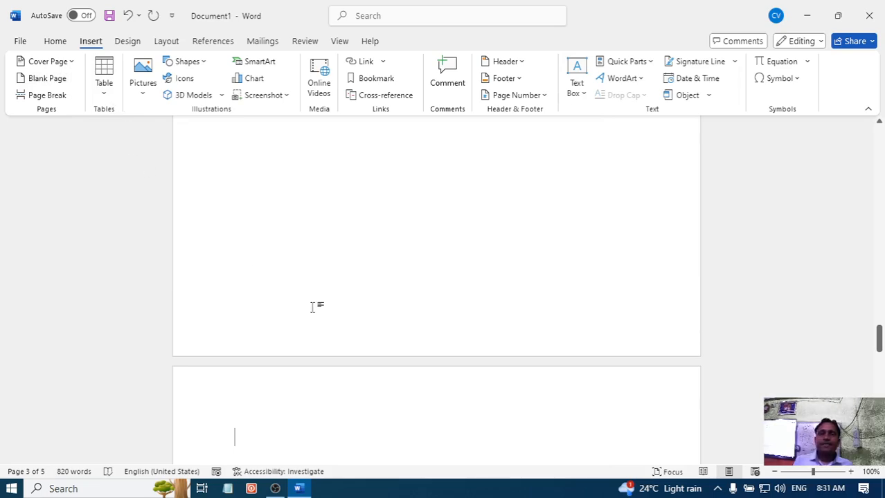
- Review the new blank page and how the Keyboard text before it and the Monitor heading after it are laid out
{"action": "scroll", "coordinate": [313, 307], "scroll_direction": "up", "scroll_amount": 3}
{"action": "scroll", "coordinate": [312, 307], "scroll_direction": "up", "scroll_amount": 10}
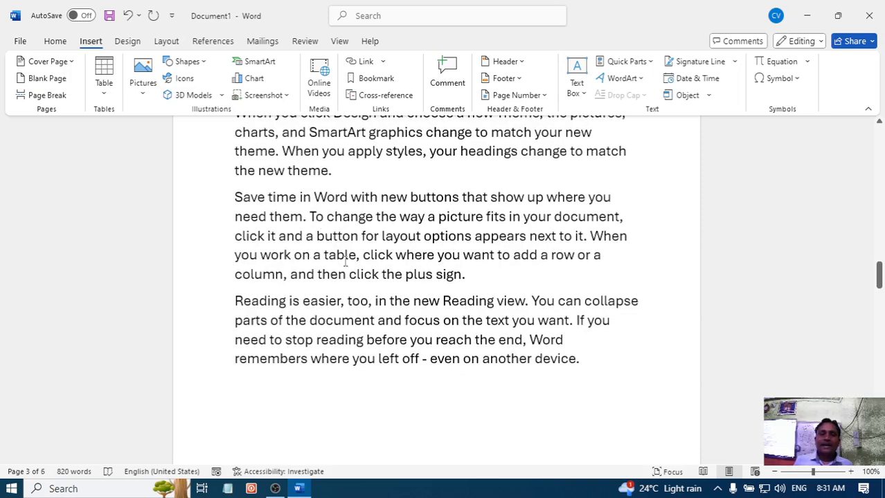
{"action": "scroll", "coordinate": [345, 261], "scroll_direction": "up", "scroll_amount": 3}
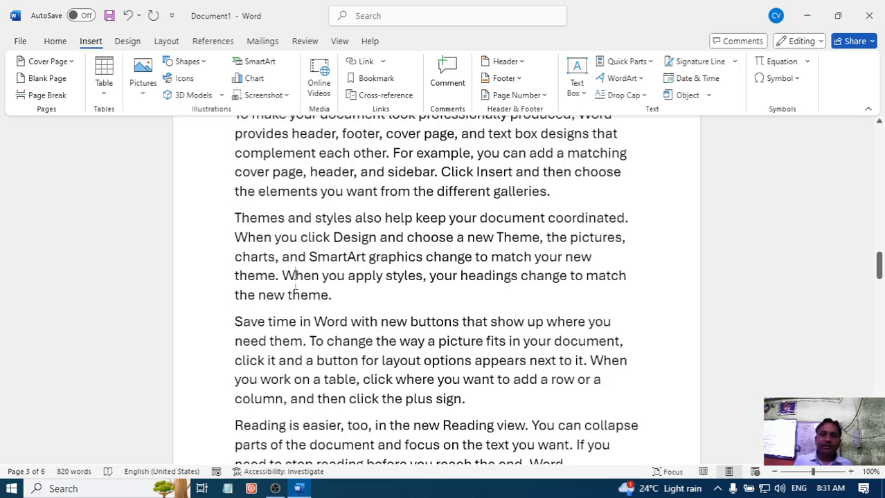
{"action": "scroll", "coordinate": [294, 285], "scroll_direction": "down", "scroll_amount": 6}
{"action": "scroll", "coordinate": [295, 285], "scroll_direction": "down", "scroll_amount": 5}
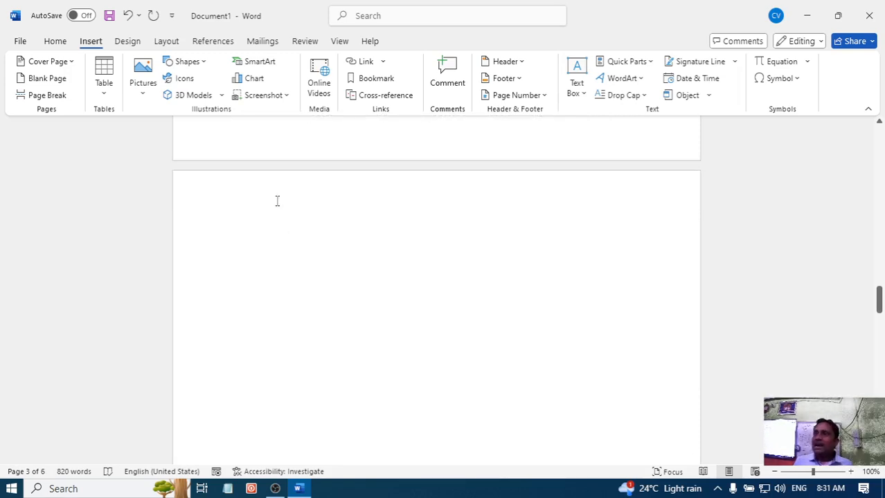
{"action": "scroll", "coordinate": [277, 201], "scroll_direction": "down", "scroll_amount": 14}
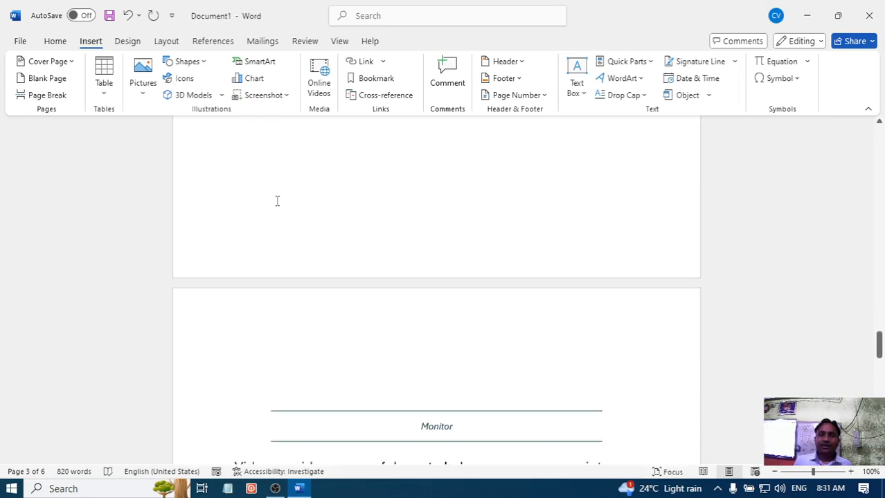
{"action": "scroll", "coordinate": [277, 201], "scroll_direction": "down", "scroll_amount": 5}
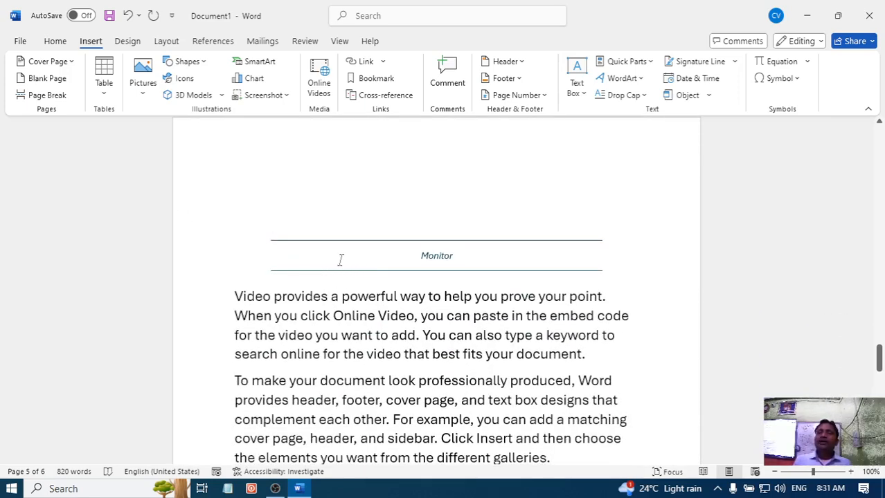
{"action": "scroll", "coordinate": [339, 259], "scroll_direction": "up", "scroll_amount": 5}
{"action": "scroll", "coordinate": [346, 255], "scroll_direction": "up", "scroll_amount": 5}
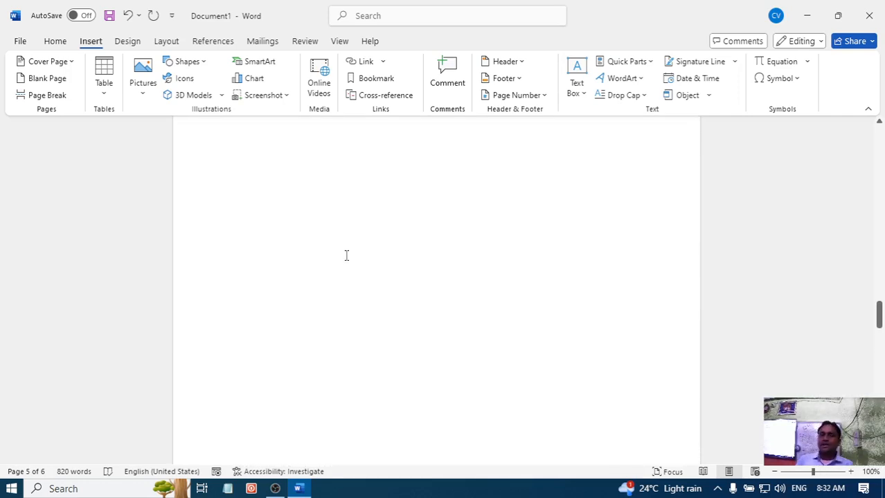
{"action": "scroll", "coordinate": [346, 255], "scroll_direction": "down", "scroll_amount": 2}
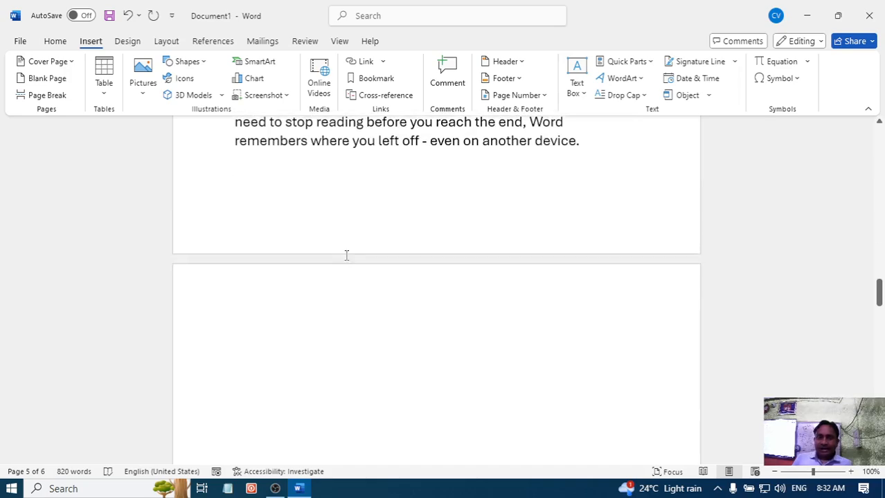
{"action": "scroll", "coordinate": [346, 256], "scroll_direction": "up", "scroll_amount": 4}
{"action": "scroll", "coordinate": [346, 256], "scroll_direction": "up", "scroll_amount": 10}
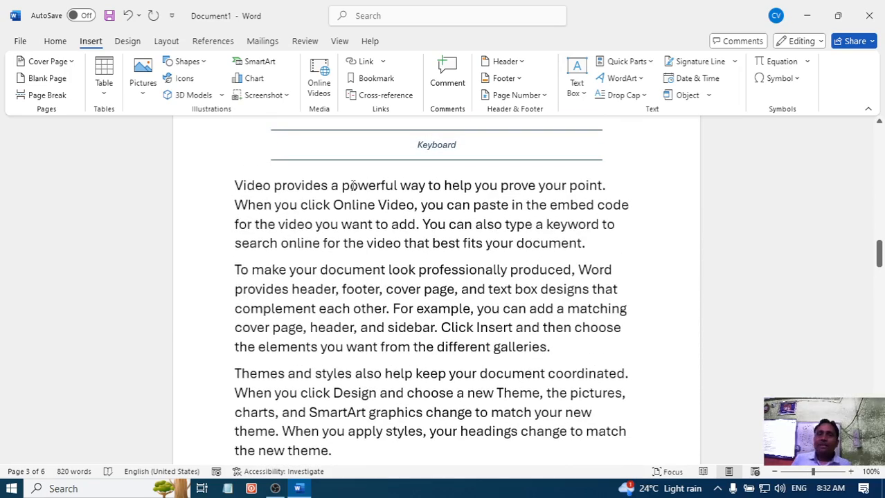
{"action": "scroll", "coordinate": [374, 194], "scroll_direction": "down", "scroll_amount": 3}
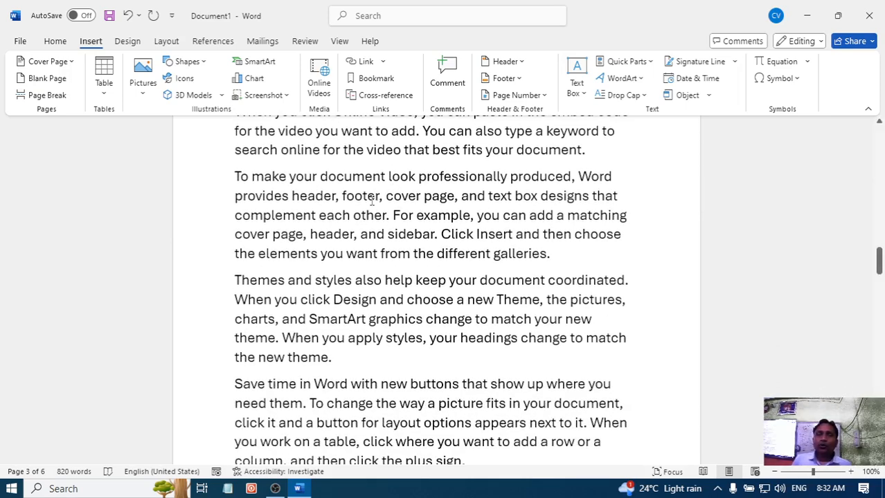
- Examine the closing paragraphs of the Keyboard page and the blank page that follows them
{"action": "left_click", "coordinate": [350, 358]}
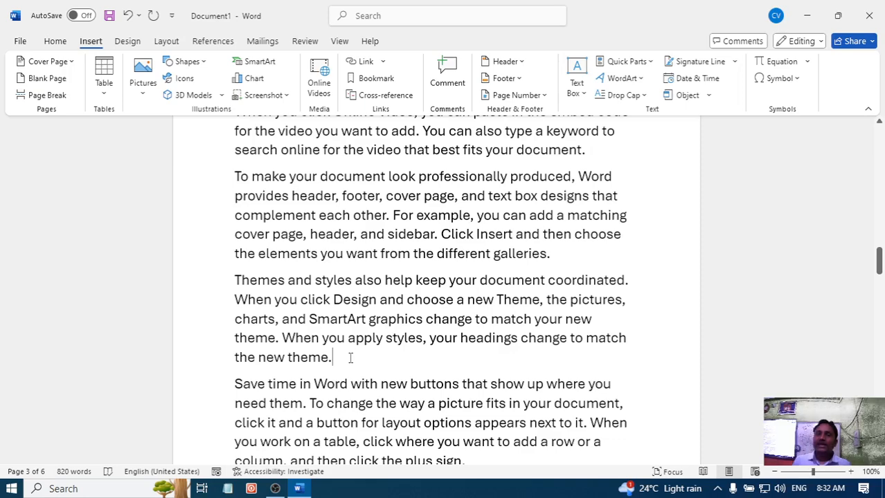
{"action": "scroll", "coordinate": [351, 358], "scroll_direction": "down", "scroll_amount": 1}
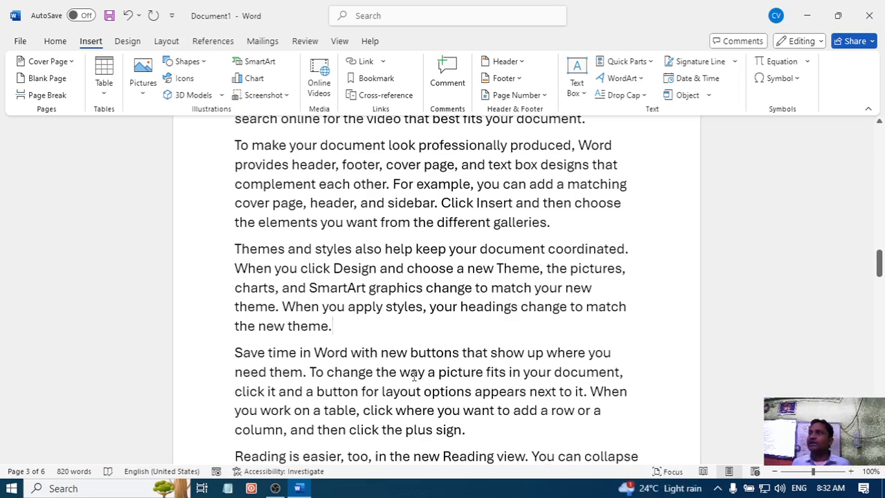
{"action": "scroll", "coordinate": [414, 376], "scroll_direction": "down", "scroll_amount": 3}
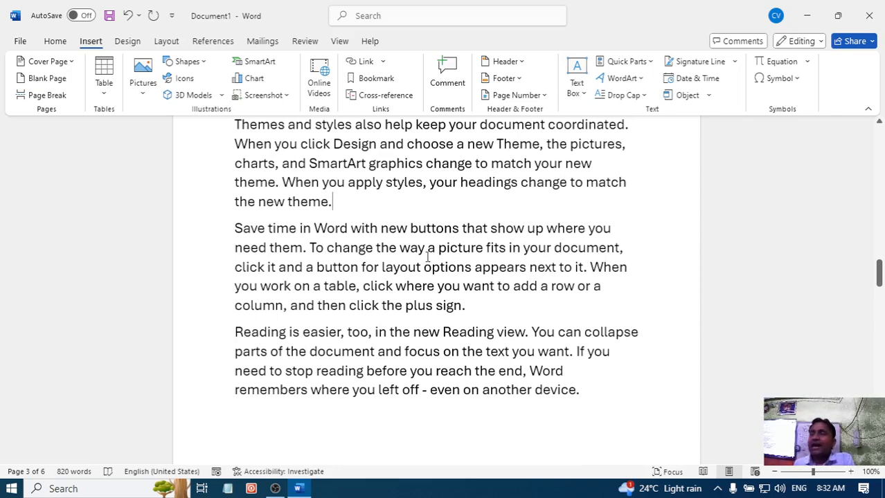
{"action": "left_click_drag", "start_coordinate": [581, 395], "coordinate": [208, 234]}
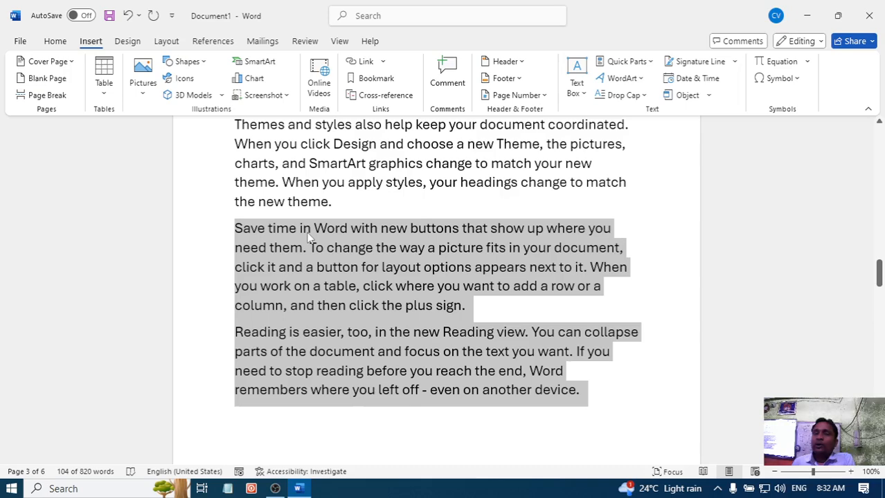
{"action": "scroll", "coordinate": [309, 237], "scroll_direction": "down", "scroll_amount": 5}
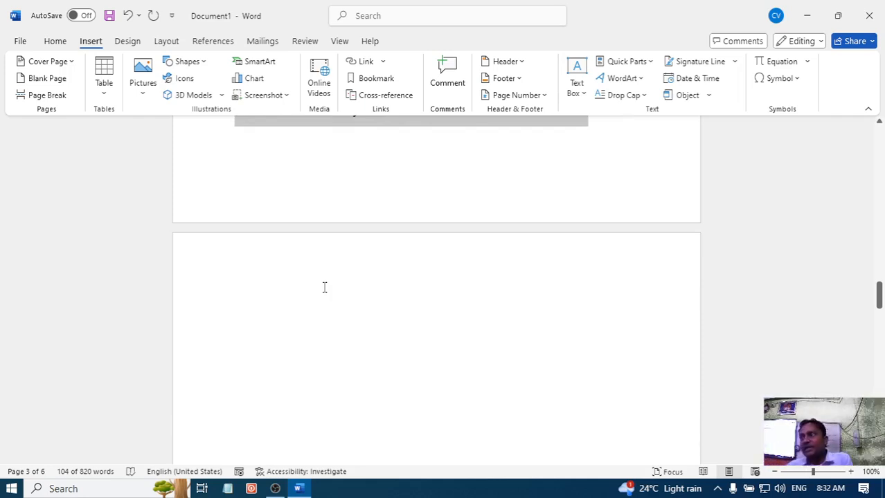
{"action": "scroll", "coordinate": [324, 288], "scroll_direction": "up", "scroll_amount": 4}
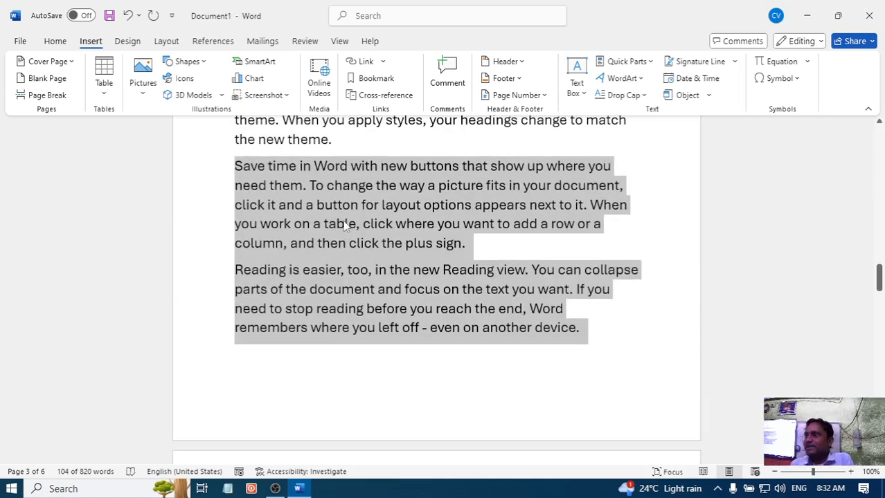
{"action": "scroll", "coordinate": [344, 227], "scroll_direction": "up", "scroll_amount": 2}
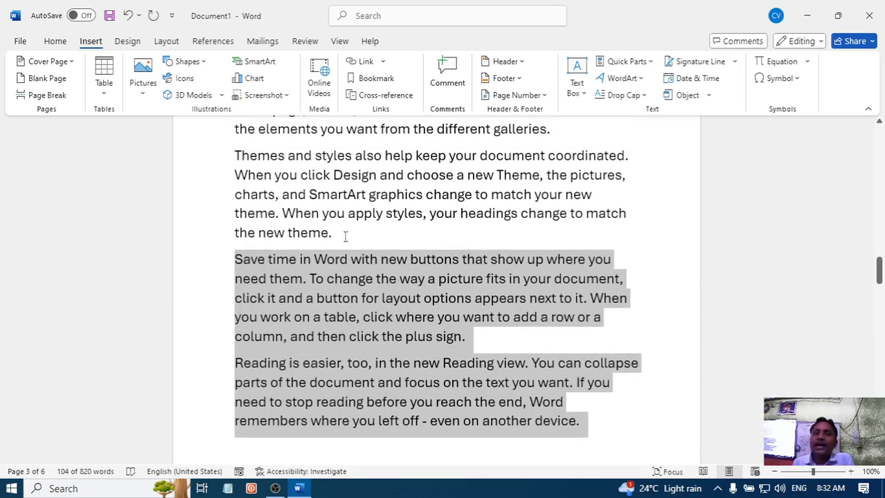
- Insert a page break before the "Save time in Word" paragraph on the Keyboard page and check how the text splits
{"action": "left_click", "coordinate": [345, 236]}
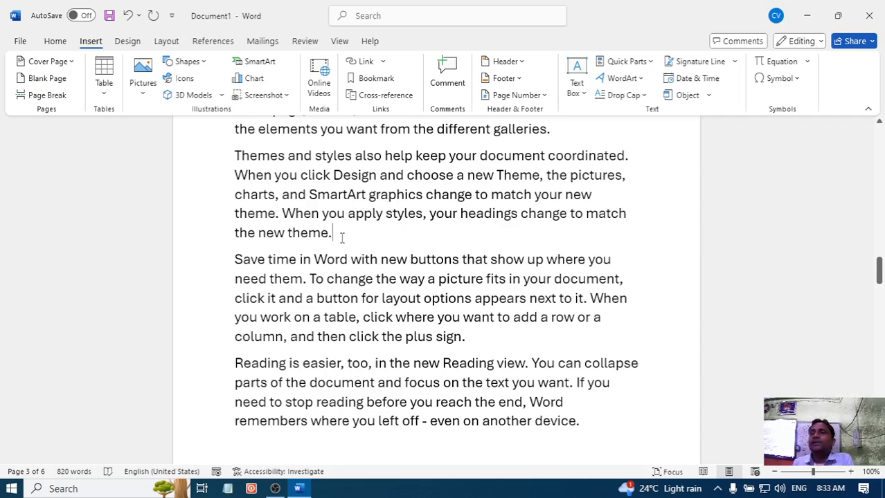
{"action": "left_click_drag", "start_coordinate": [341, 237], "coordinate": [282, 195]}
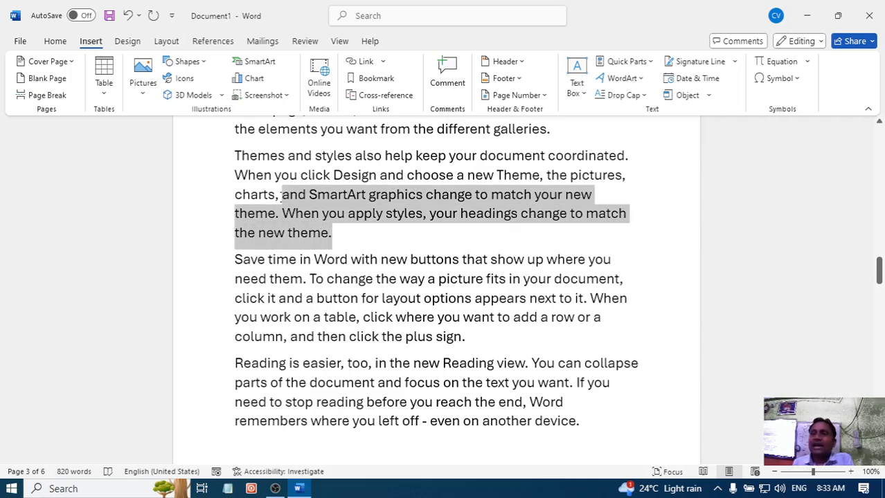
{"action": "left_click", "coordinate": [348, 239]}
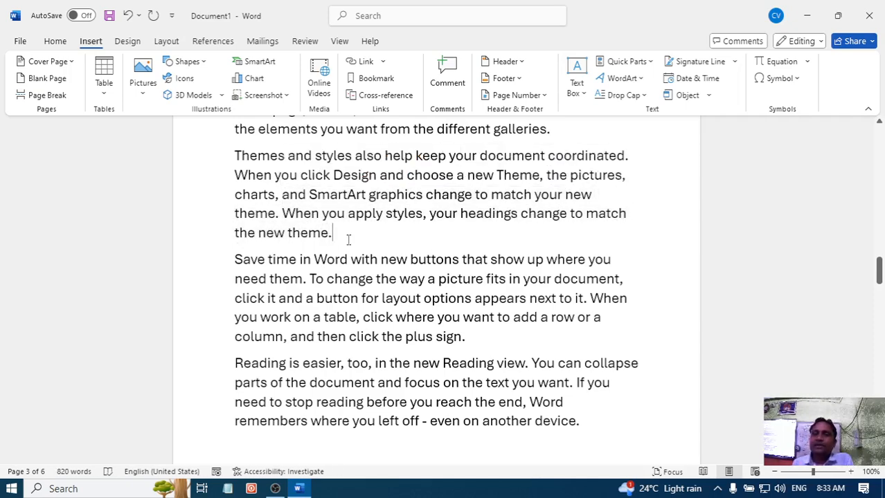
{"action": "left_click", "coordinate": [235, 260]}
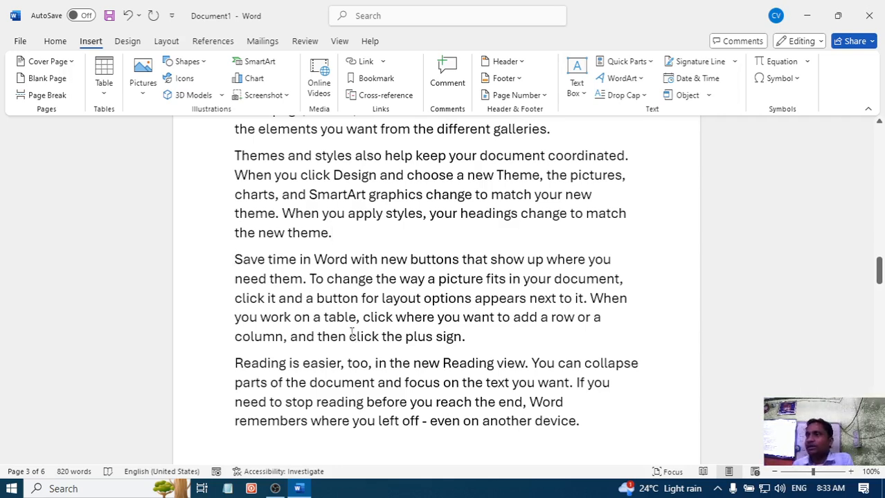
{"action": "left_click", "coordinate": [43, 96]}
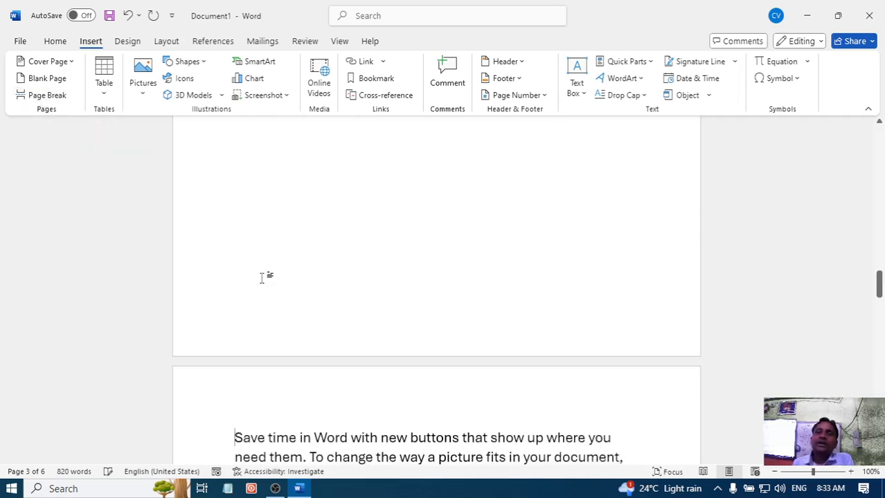
{"action": "scroll", "coordinate": [263, 277], "scroll_direction": "up", "scroll_amount": 3}
{"action": "scroll", "coordinate": [267, 274], "scroll_direction": "up", "scroll_amount": 1}
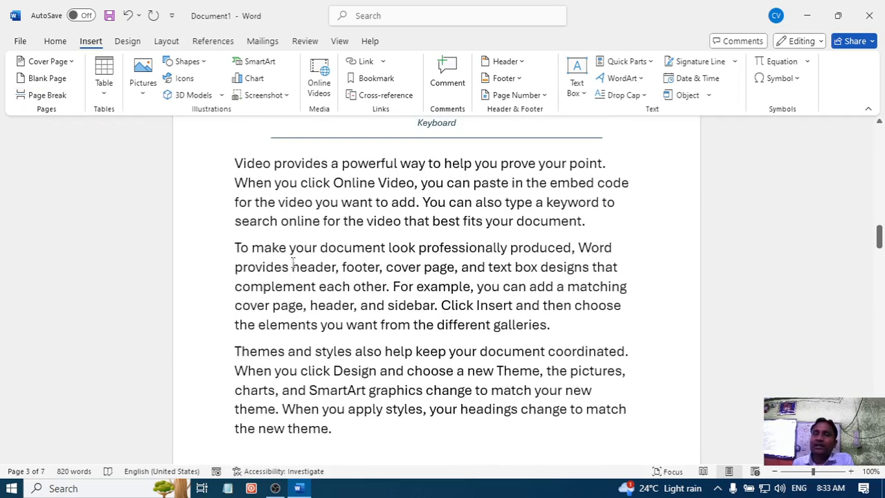
{"action": "scroll", "coordinate": [291, 317], "scroll_direction": "down", "scroll_amount": 2}
{"action": "scroll", "coordinate": [291, 317], "scroll_direction": "down", "scroll_amount": 8}
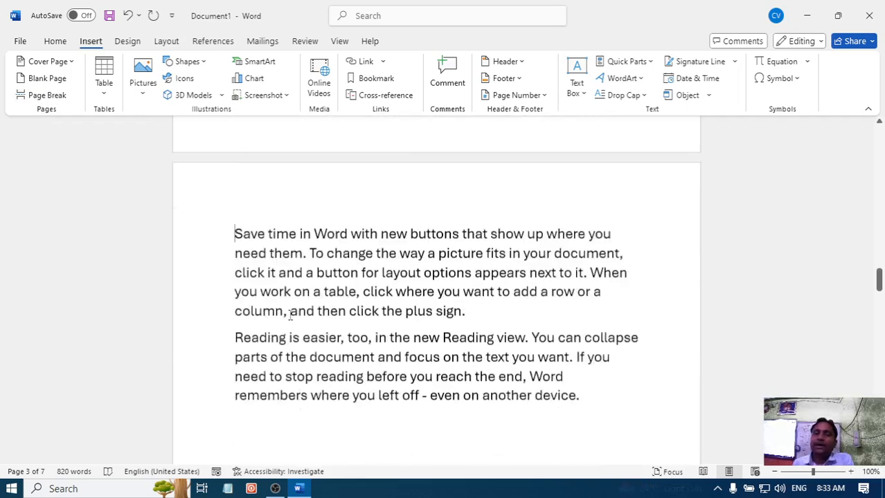
{"action": "scroll", "coordinate": [291, 316], "scroll_direction": "up", "scroll_amount": 1}
{"action": "scroll", "coordinate": [291, 316], "scroll_direction": "up", "scroll_amount": 1}
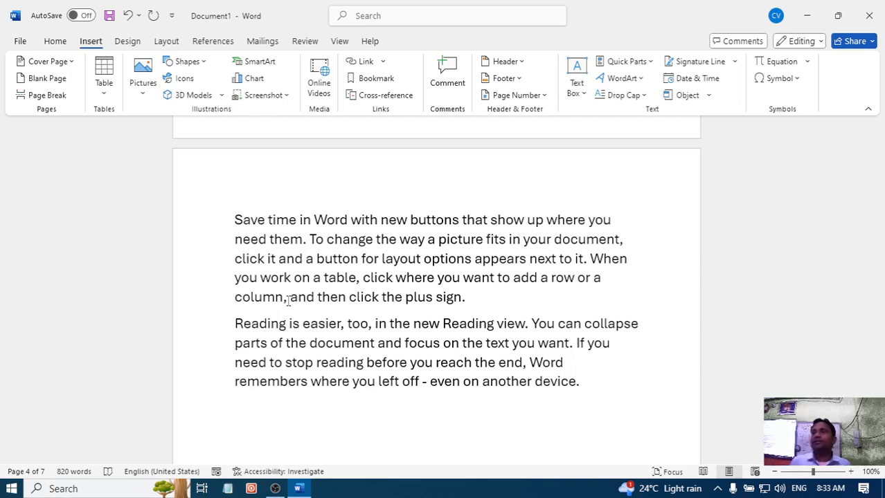
- Insert another page break in front of the "Save time in Word" paragraph on page 4
{"action": "scroll", "coordinate": [288, 299], "scroll_direction": "up", "scroll_amount": 2}
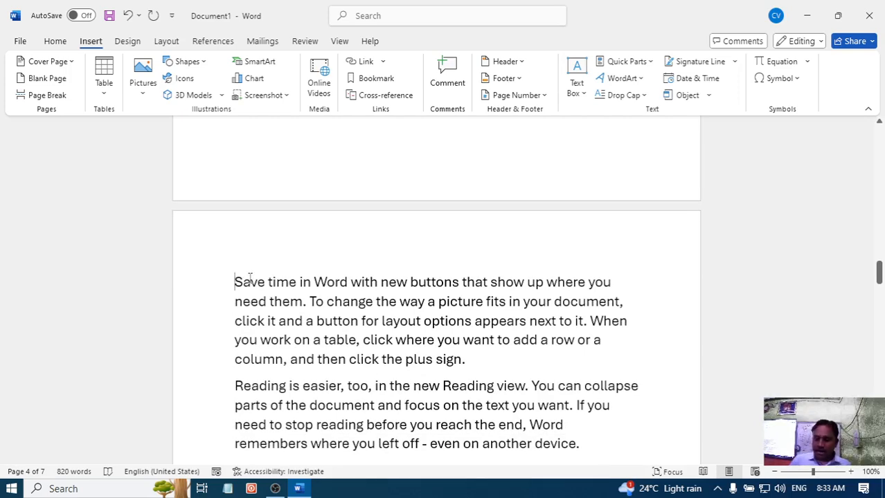
{"action": "scroll", "coordinate": [250, 279], "scroll_direction": "up", "scroll_amount": 5}
{"action": "scroll", "coordinate": [250, 279], "scroll_direction": "up", "scroll_amount": 15}
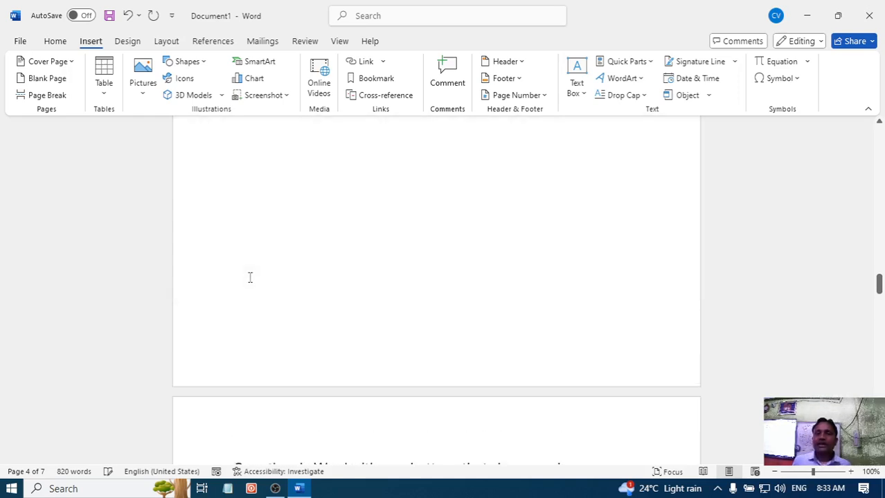
{"action": "scroll", "coordinate": [284, 257], "scroll_direction": "up", "scroll_amount": 5}
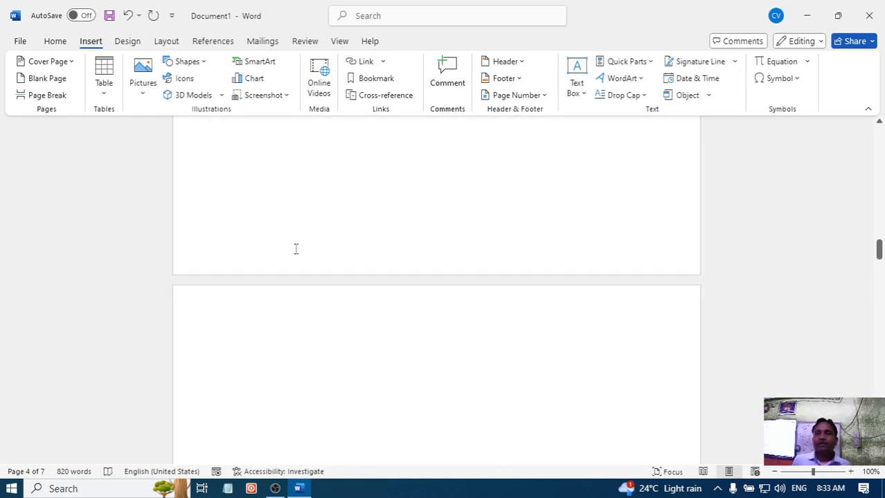
{"action": "scroll", "coordinate": [340, 266], "scroll_direction": "down", "scroll_amount": 3}
{"action": "scroll", "coordinate": [337, 262], "scroll_direction": "down", "scroll_amount": 10}
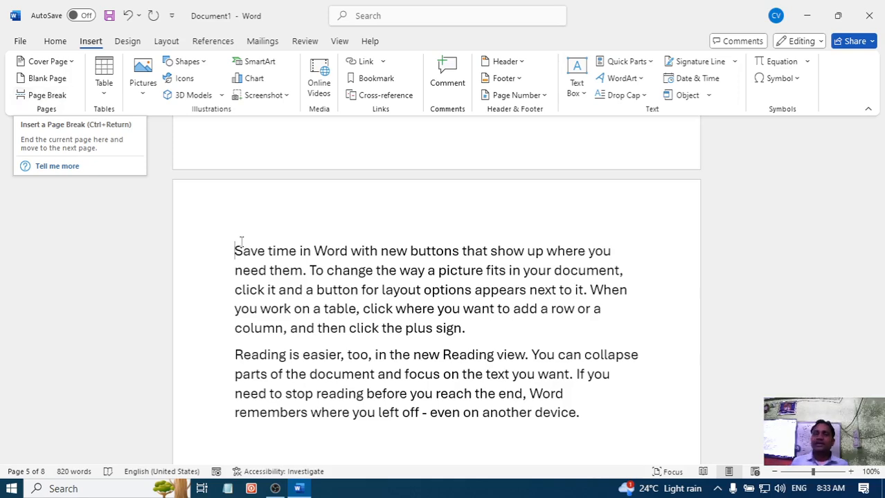
- Insert a page break before the "Reading is easier" paragraph and review the split pages
{"action": "left_click_drag", "start_coordinate": [465, 329], "coordinate": [235, 253]}
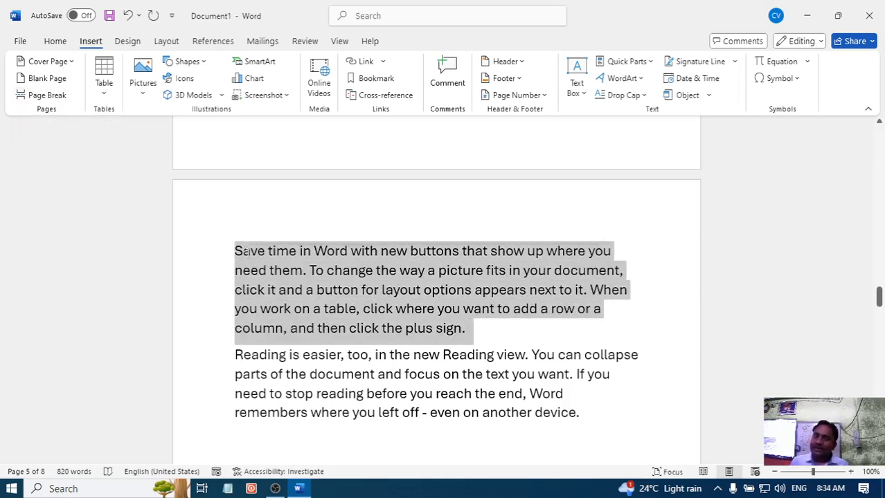
{"action": "left_click", "coordinate": [233, 355]}
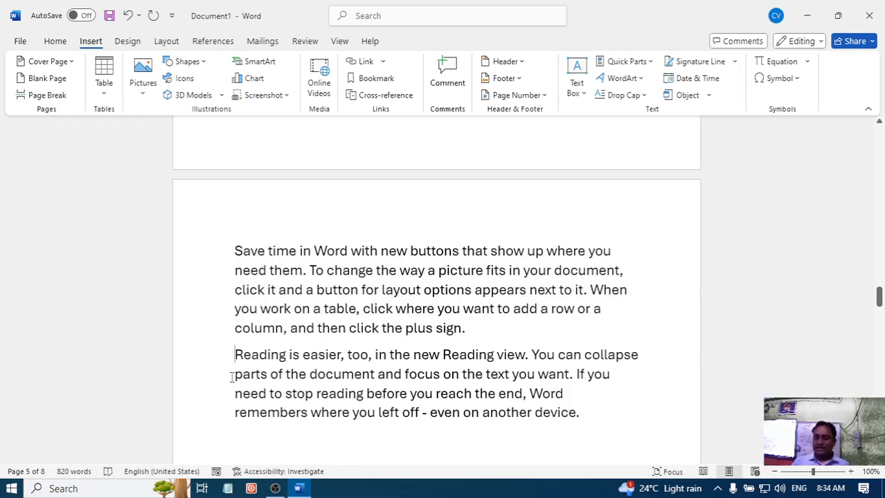
{"action": "key", "text": "ctrl+Return"}
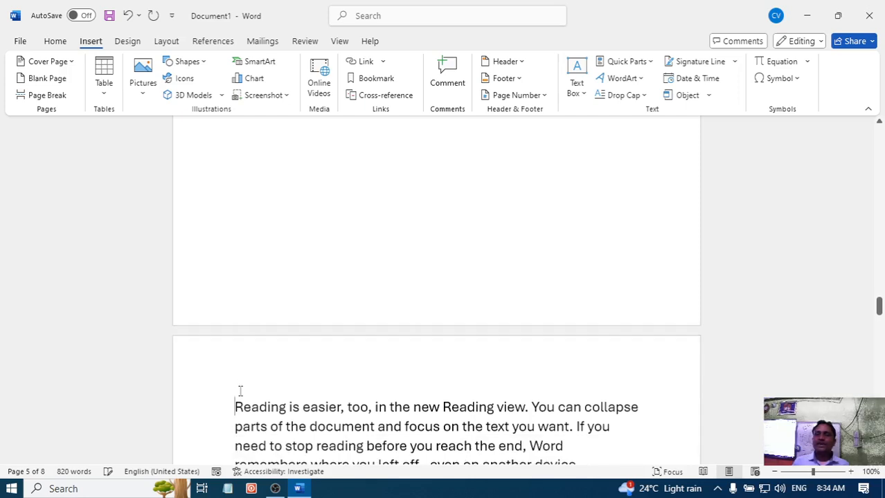
{"action": "scroll", "coordinate": [280, 299], "scroll_direction": "up", "scroll_amount": 6}
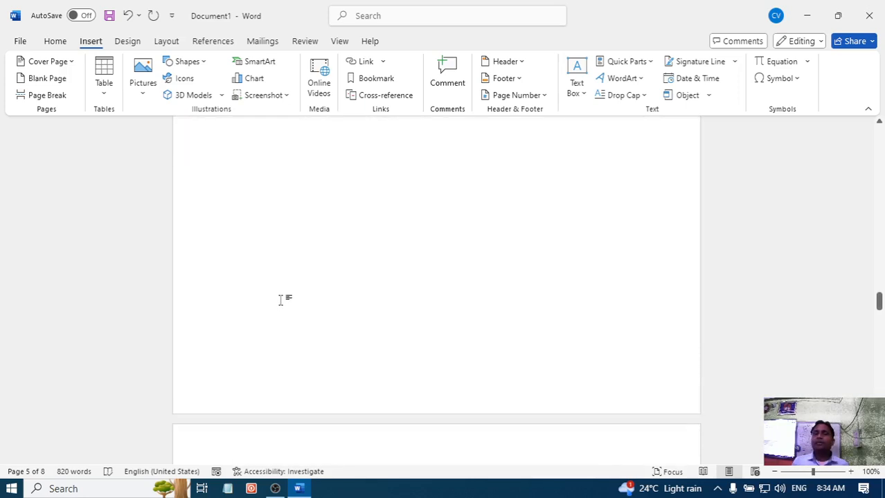
{"action": "scroll", "coordinate": [281, 299], "scroll_direction": "up", "scroll_amount": 6}
{"action": "scroll", "coordinate": [281, 300], "scroll_direction": "down", "scroll_amount": 2}
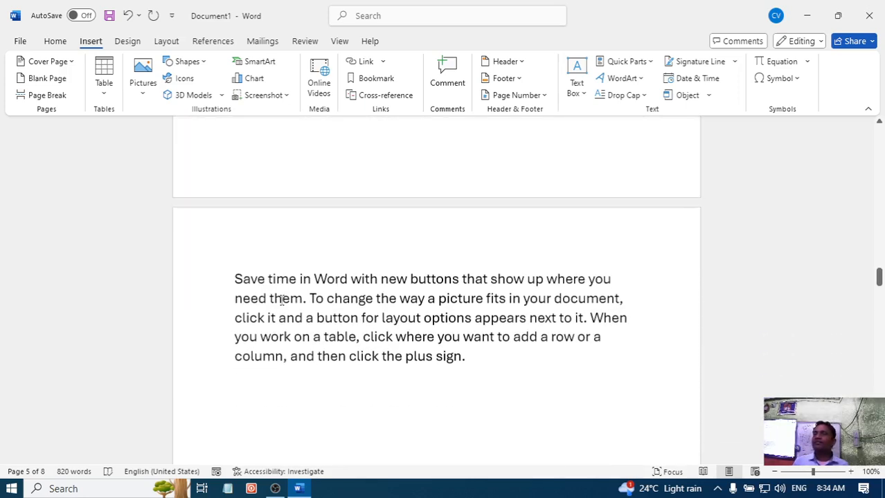
{"action": "scroll", "coordinate": [281, 299], "scroll_direction": "down", "scroll_amount": 4}
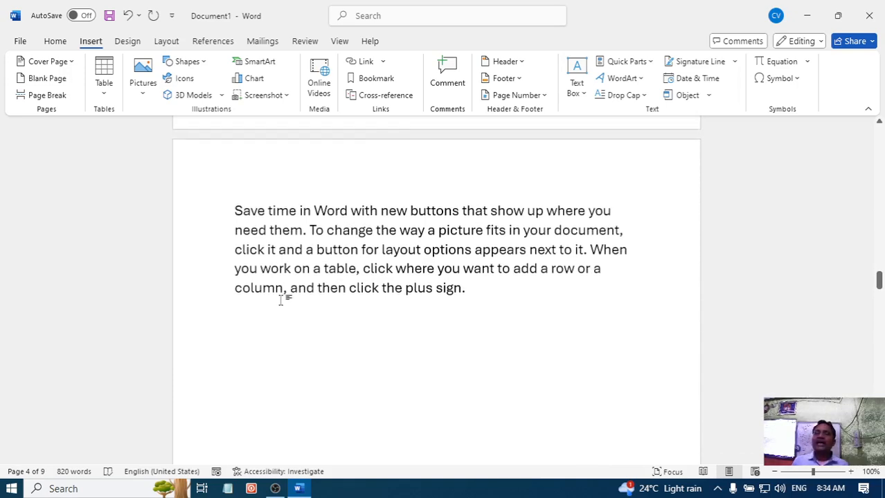
{"action": "scroll", "coordinate": [282, 300], "scroll_direction": "up", "scroll_amount": 1}
{"action": "scroll", "coordinate": [277, 235], "scroll_direction": "up", "scroll_amount": 3}
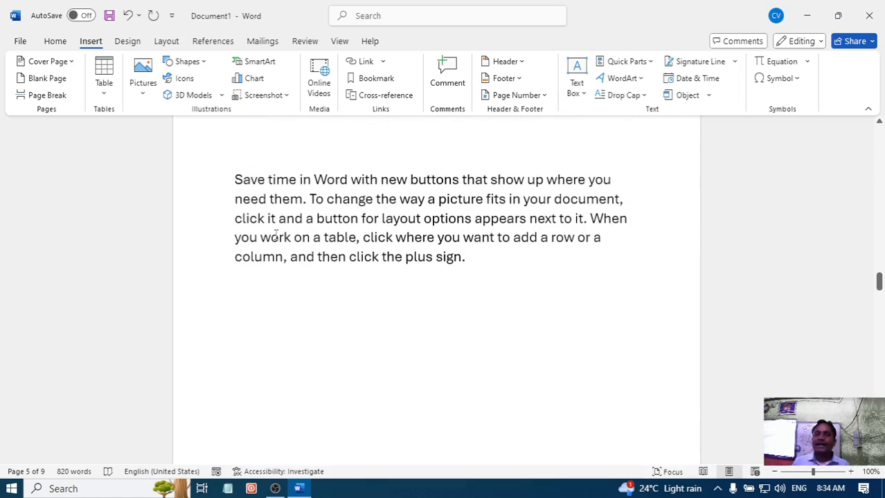
{"action": "left_click", "coordinate": [236, 180]}
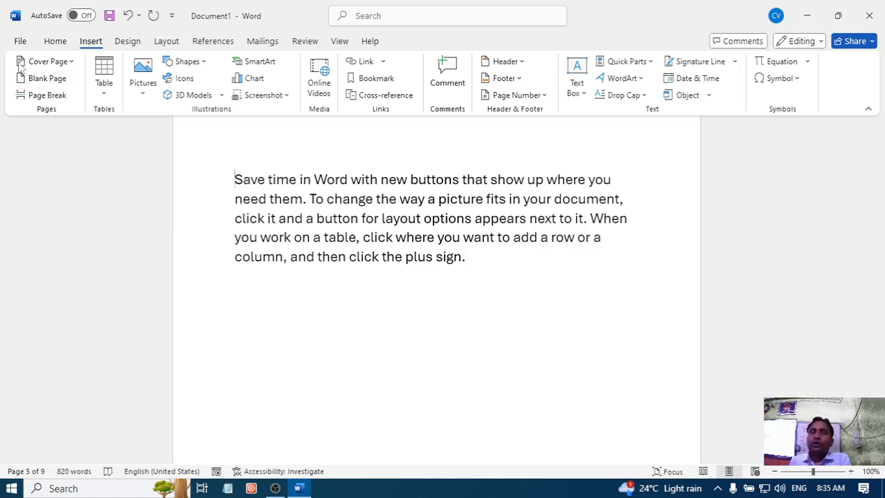
{"action": "left_click", "coordinate": [104, 95]}
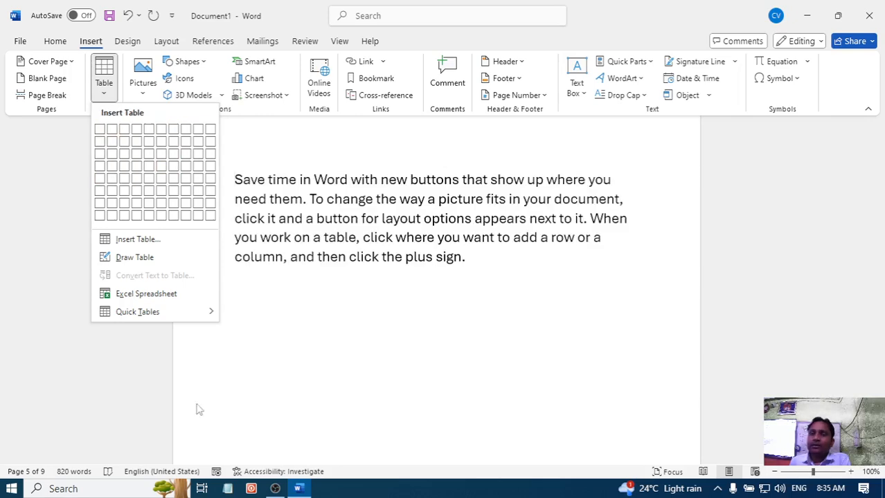
{"action": "left_click", "coordinate": [331, 340]}
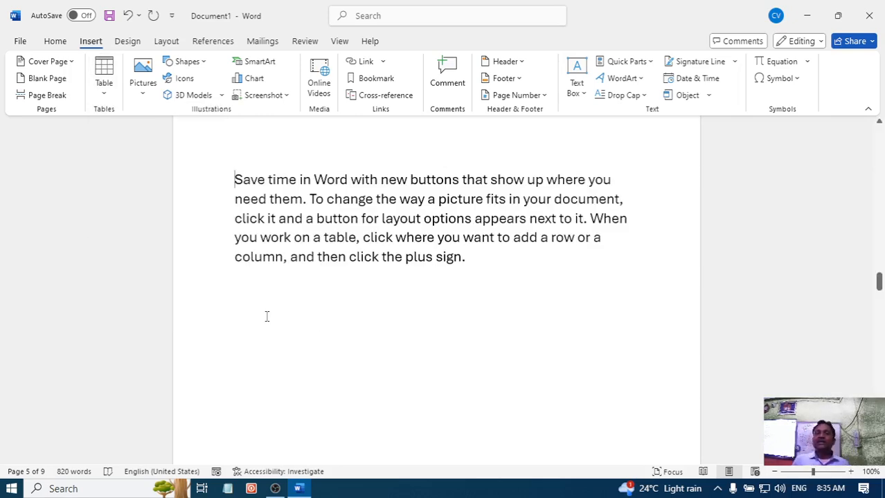
- Insert a table with 6 columns and 6 rows below the "Save time in Word" paragraph on page 5
{"action": "scroll", "coordinate": [266, 316], "scroll_direction": "up", "scroll_amount": 3}
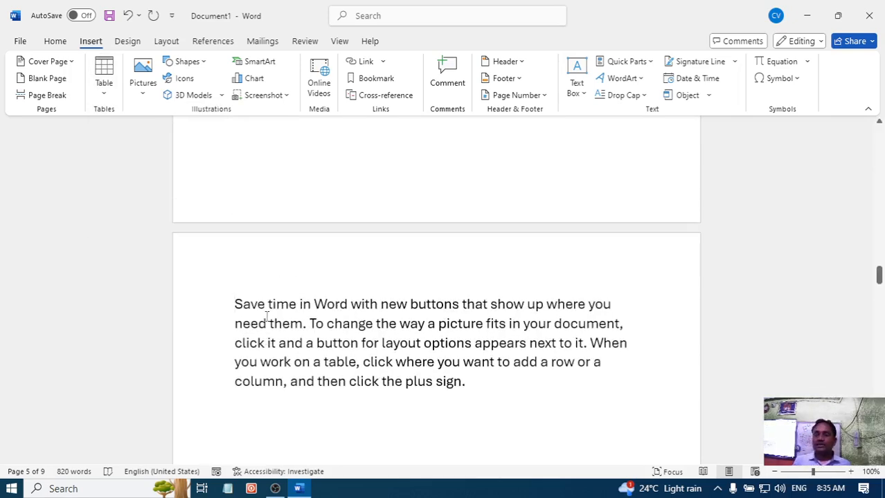
{"action": "scroll", "coordinate": [256, 345], "scroll_direction": "down", "scroll_amount": 2}
{"action": "scroll", "coordinate": [256, 345], "scroll_direction": "down", "scroll_amount": 1}
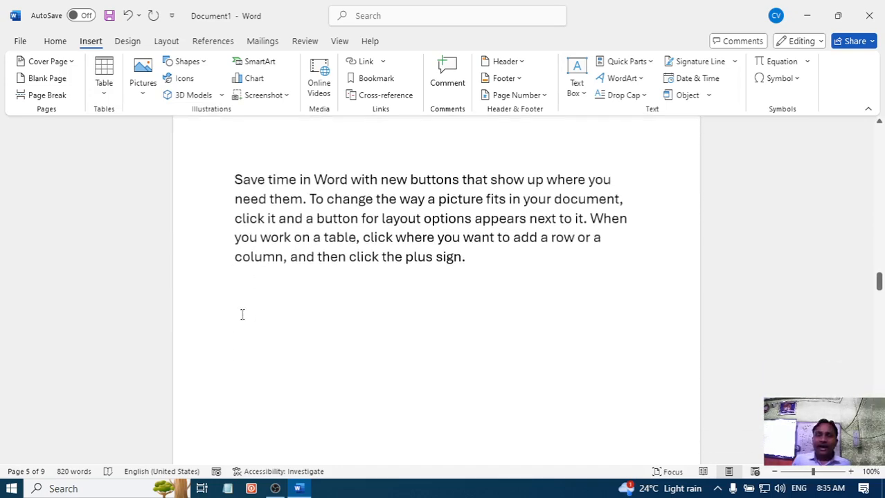
{"action": "left_click", "coordinate": [241, 308]}
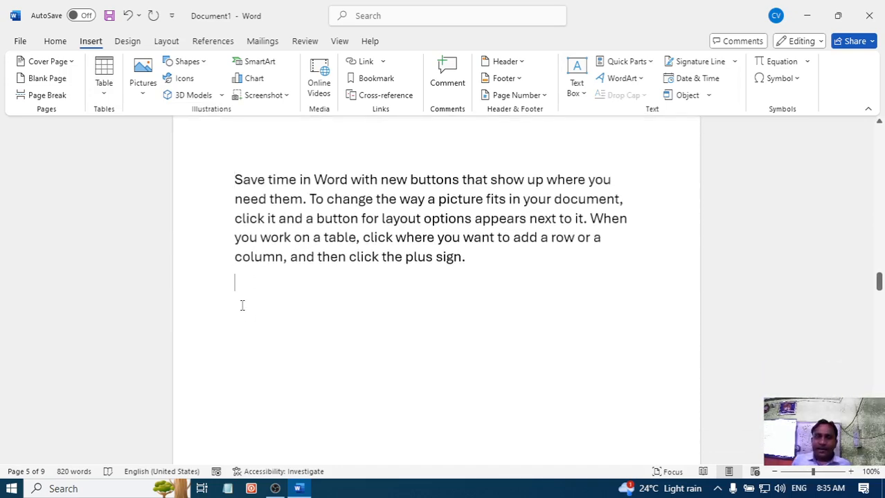
{"action": "left_click", "coordinate": [105, 94]}
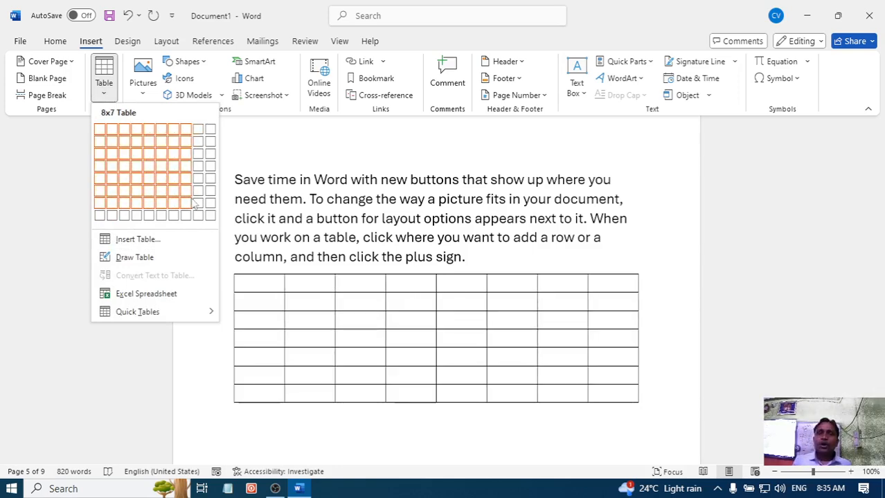
{"action": "left_click", "coordinate": [136, 239]}
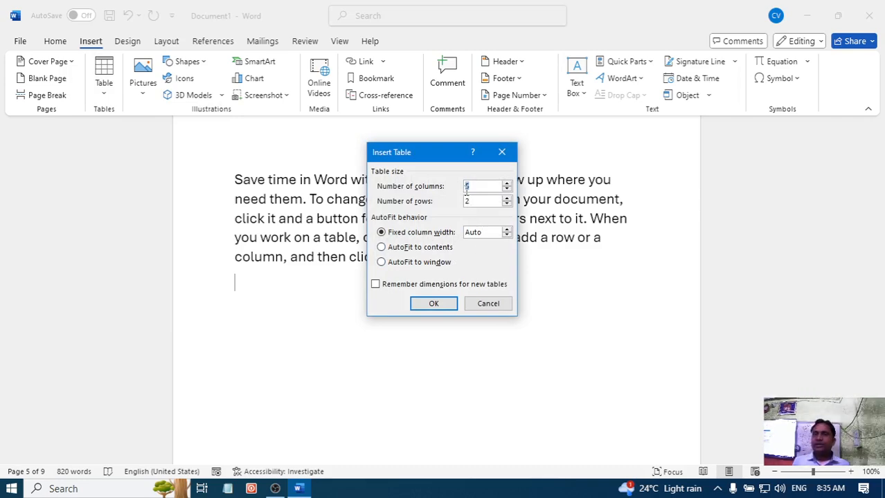
{"action": "type", "text": "6"}
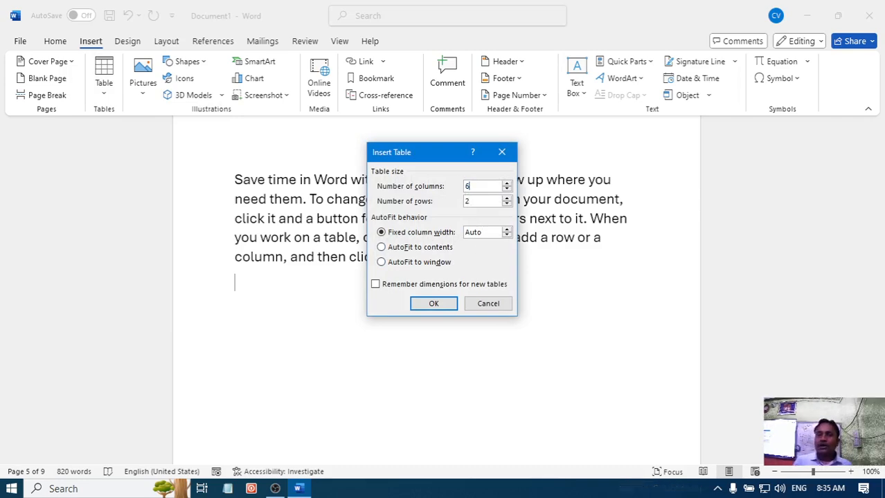
{"action": "left_click_drag", "start_coordinate": [488, 201], "coordinate": [444, 201]}
{"action": "type", "text": "6"}
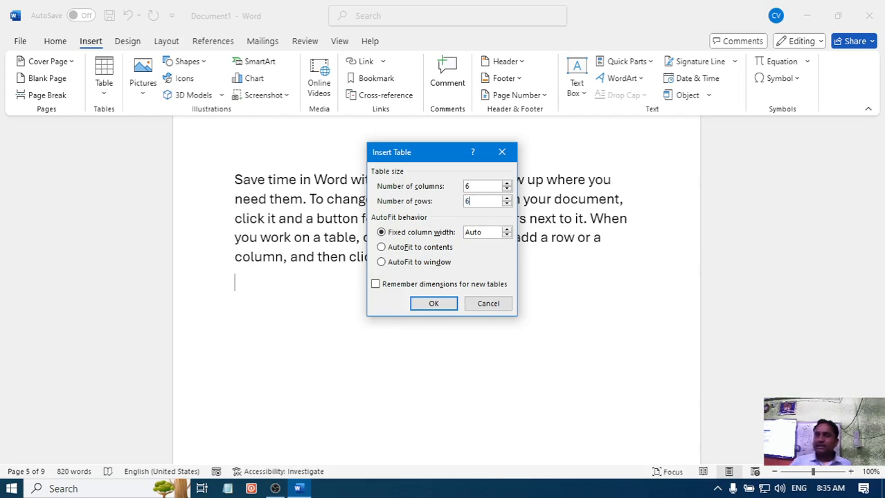
{"action": "left_click", "coordinate": [434, 304]}
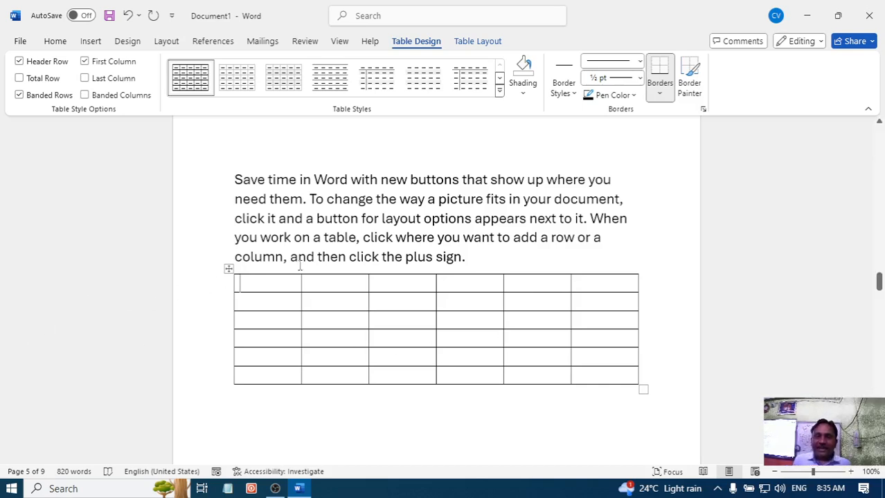
- Try banded Grid Table styles with solid header rows on the new table, including the blue and green variants
{"action": "mouse_move", "coordinate": [301, 269]}
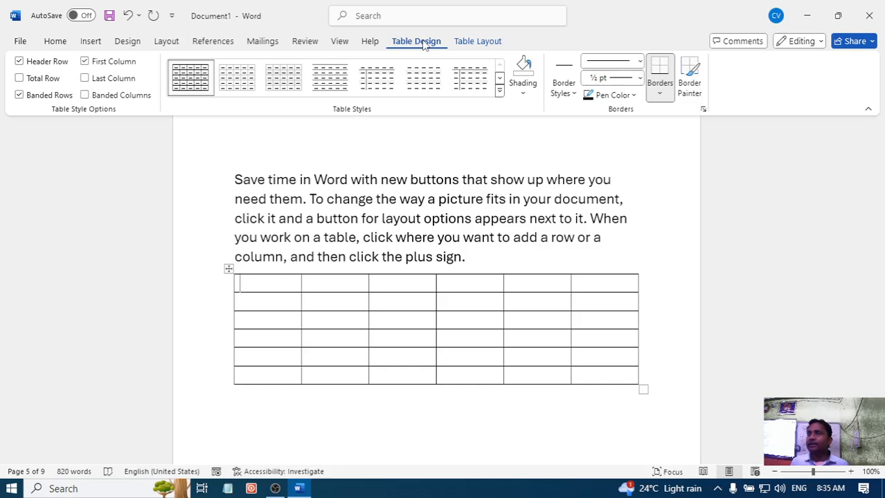
{"action": "left_click", "coordinate": [499, 90]}
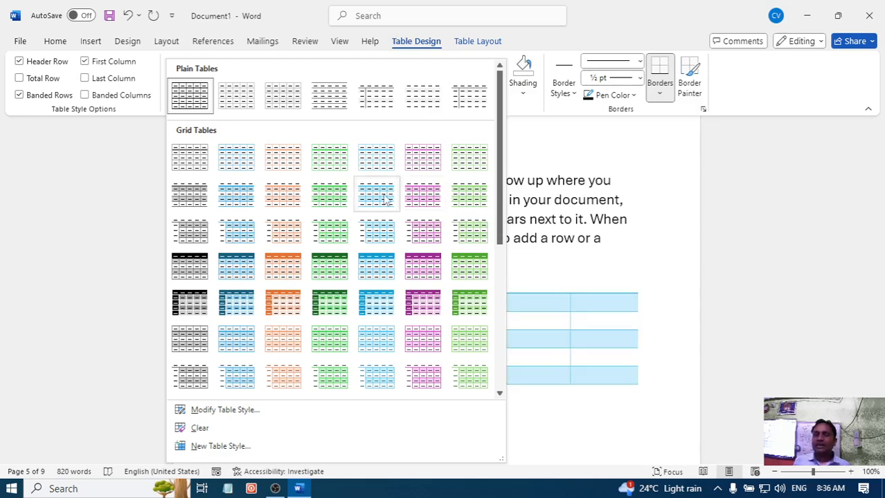
{"action": "left_click", "coordinate": [328, 267]}
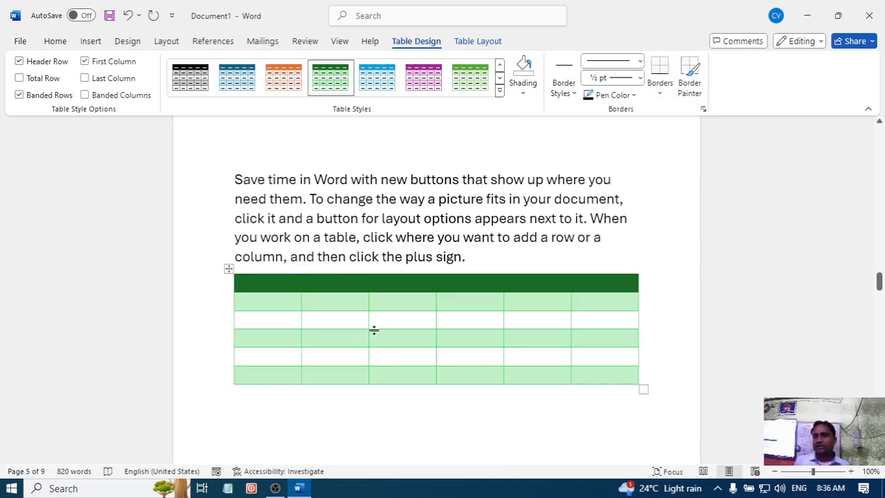
{"action": "left_click", "coordinate": [422, 80]}
{"action": "left_click", "coordinate": [468, 80]}
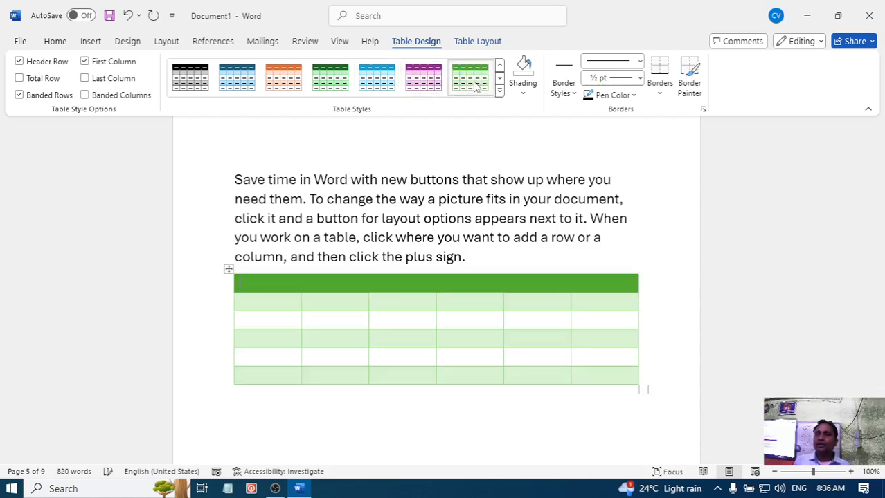
- Apply the light blue plain grid style from the first row of Grid Tables to the table
{"action": "left_click", "coordinate": [498, 90]}
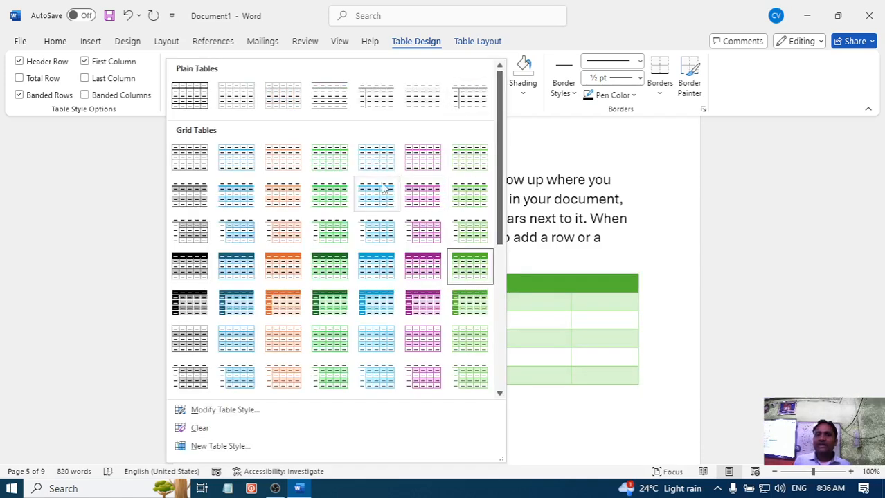
{"action": "left_click", "coordinate": [372, 159]}
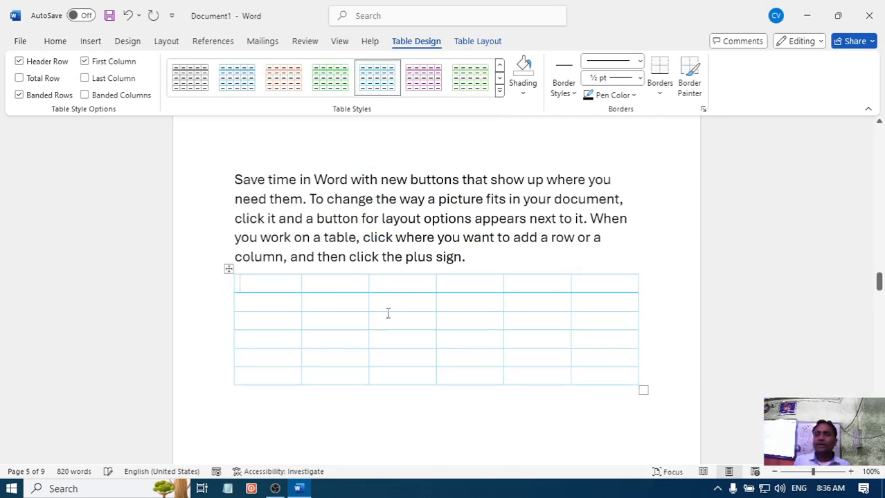
{"action": "left_click", "coordinate": [346, 340]}
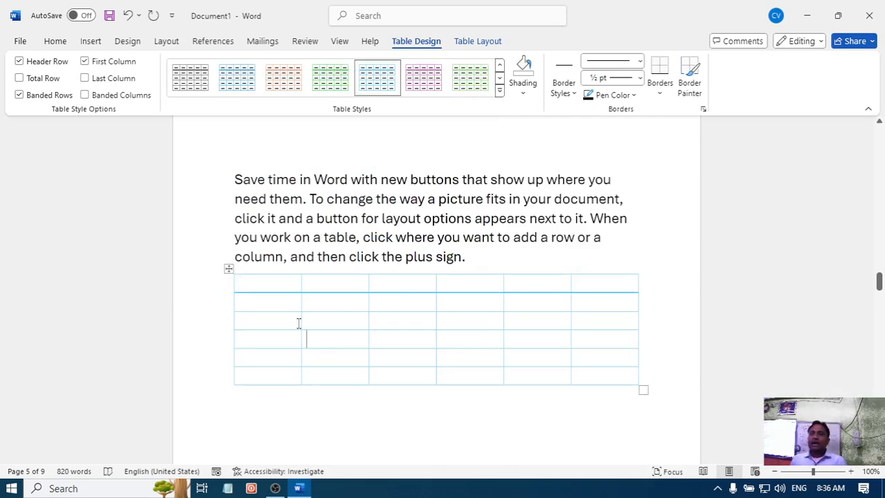
{"action": "left_click", "coordinate": [259, 282]}
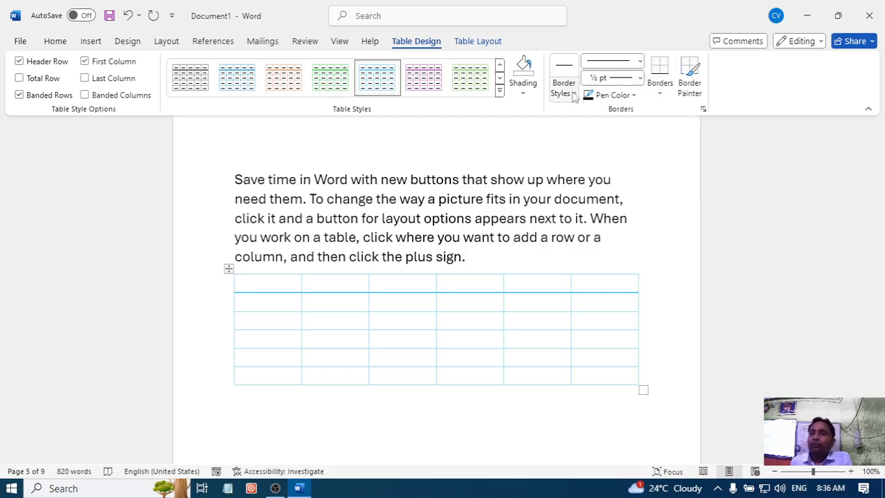
- Select the whole table and choose the orange double-line theme border style
{"action": "left_click", "coordinate": [572, 94]}
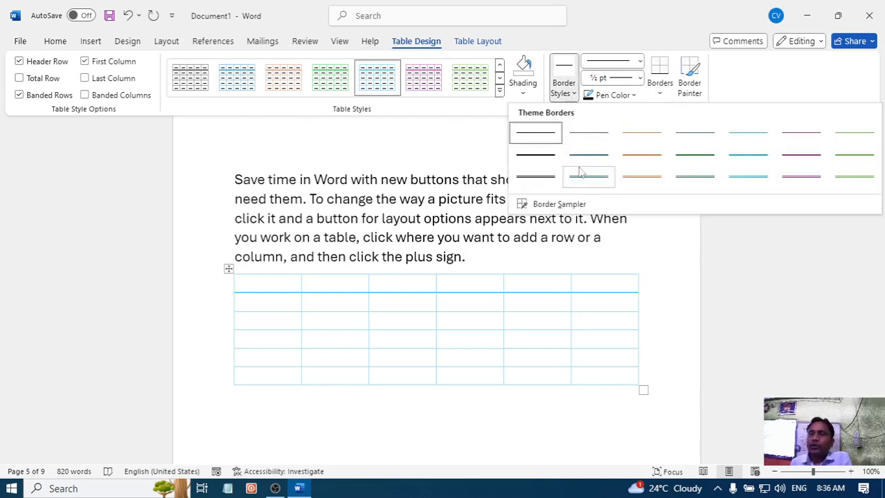
{"action": "left_click", "coordinate": [231, 270]}
{"action": "left_click", "coordinate": [229, 270]}
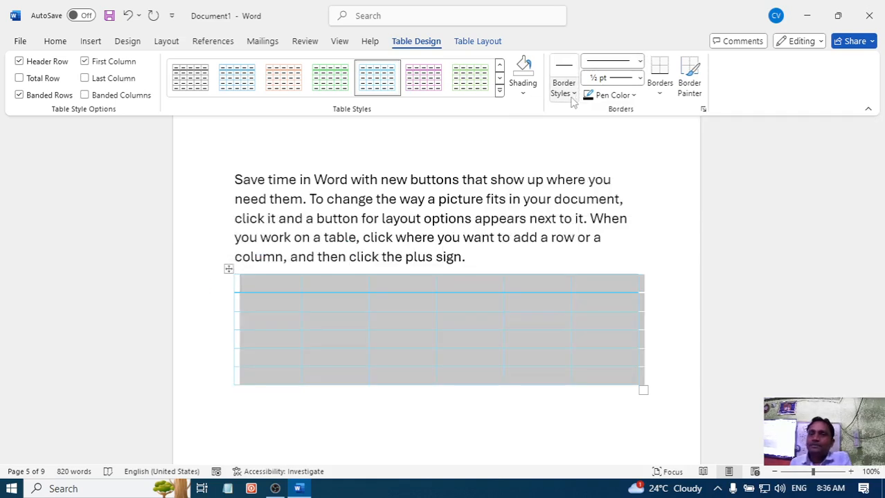
{"action": "left_click", "coordinate": [573, 97]}
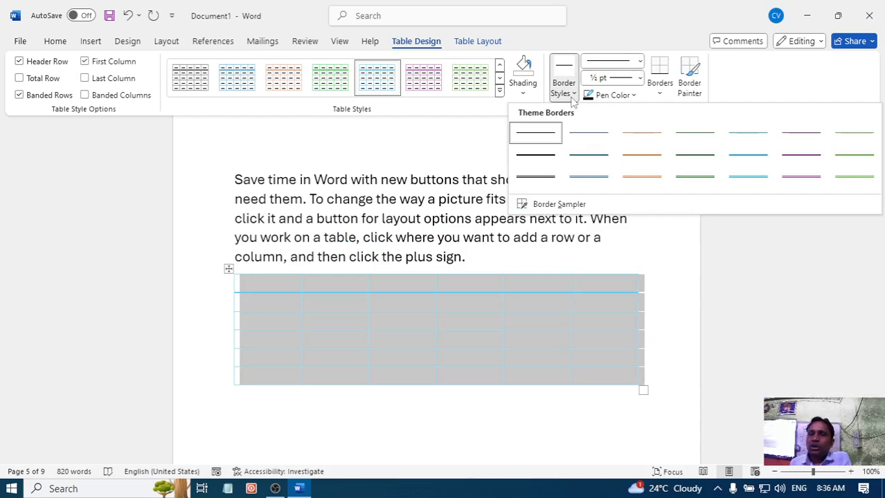
{"action": "left_click", "coordinate": [637, 180]}
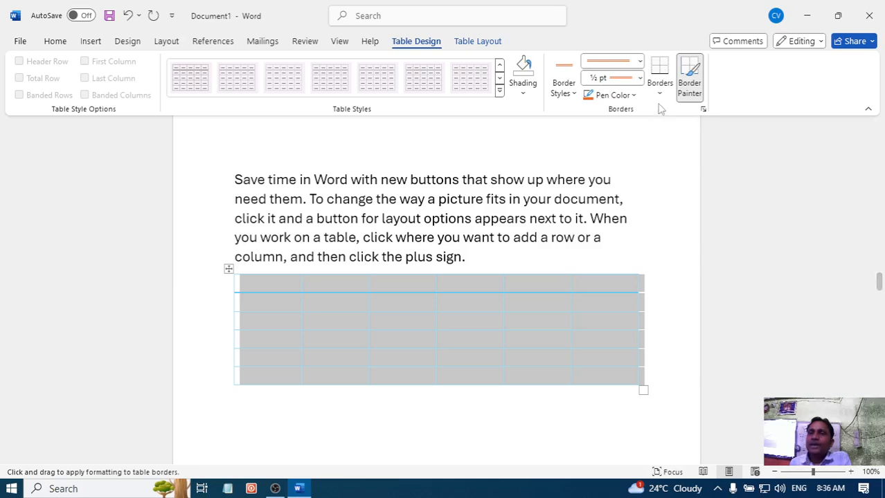
- Set the border pen color to light green and apply All Borders to the selected table
{"action": "left_click", "coordinate": [634, 96]}
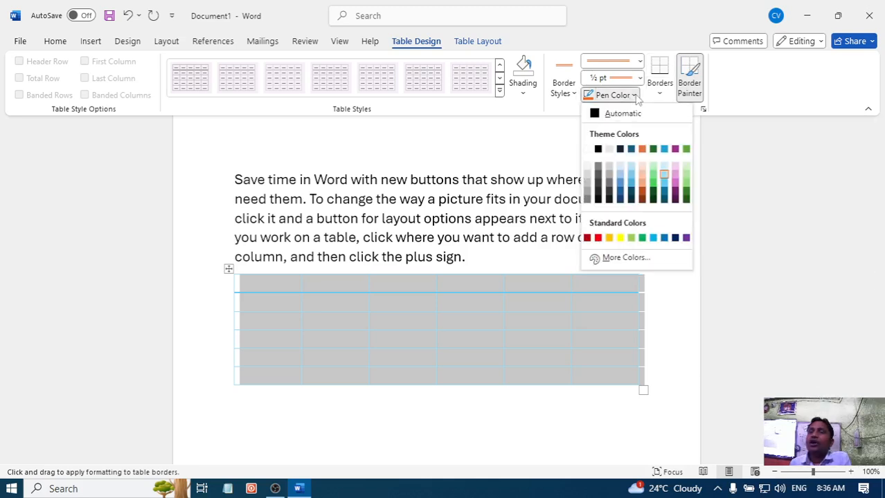
{"action": "left_click", "coordinate": [652, 184]}
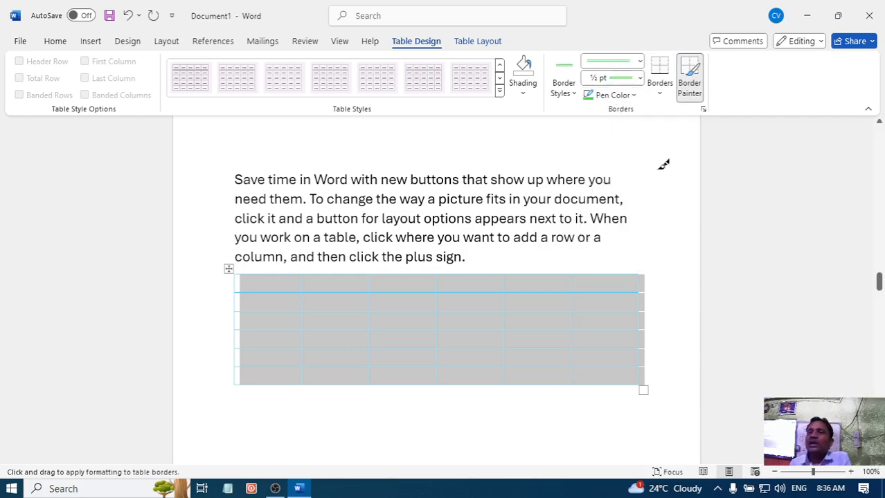
{"action": "left_click", "coordinate": [661, 93]}
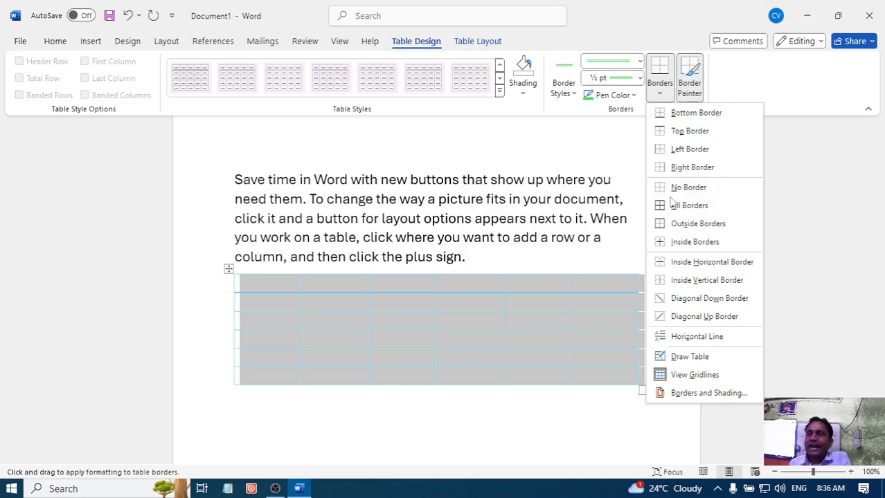
{"action": "left_click", "coordinate": [675, 212]}
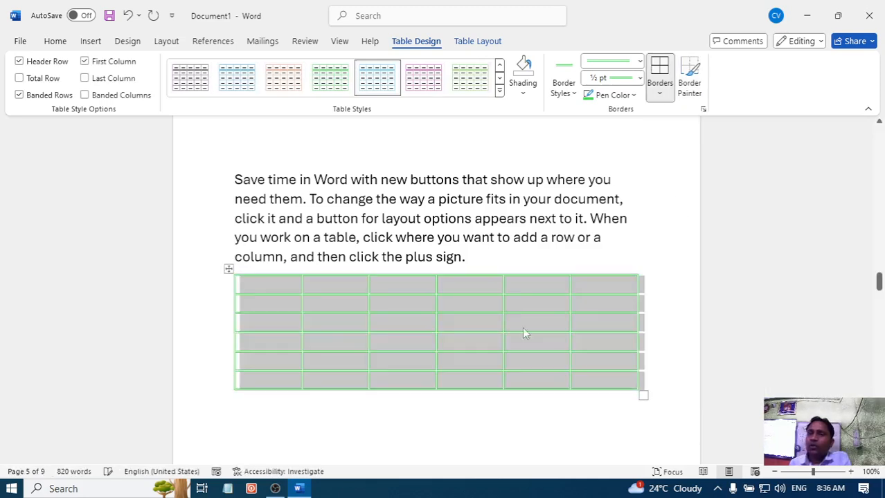
{"action": "left_click", "coordinate": [466, 339]}
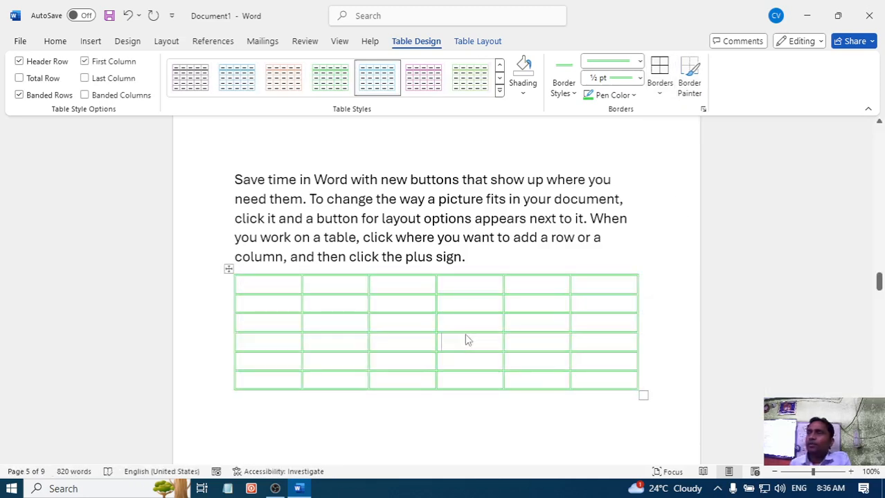
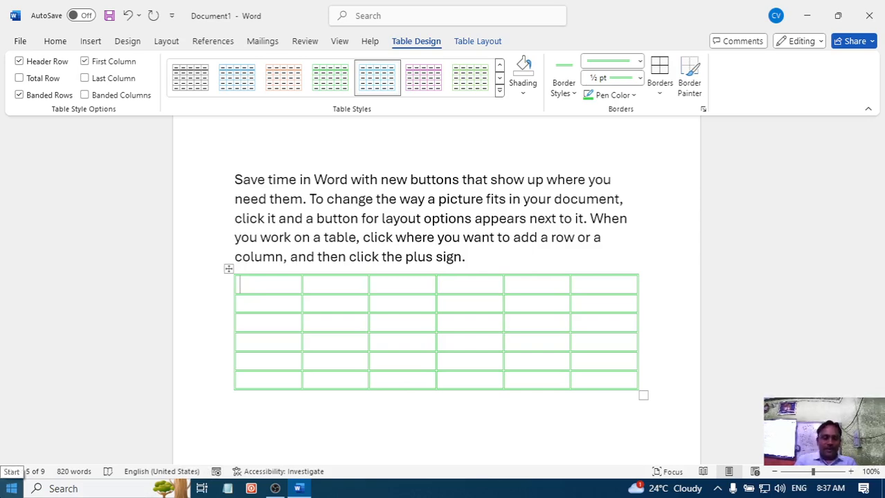
- Enter the heading "Name" in the first cell of the table's header row
{"action": "type", "text": "nmae"}
{"action": "key", "text": "BackSpace"}
{"action": "key", "text": "BackSpace"}
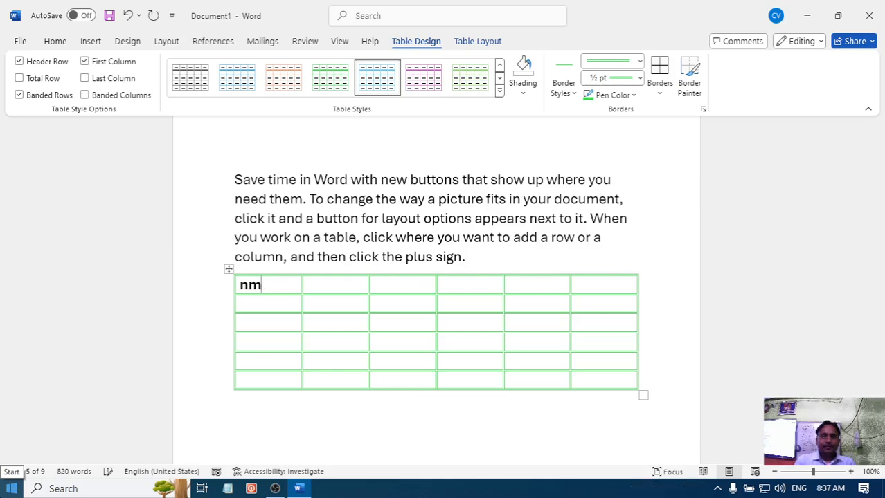
{"action": "key", "text": "BackSpace"}
{"action": "key", "text": "BackSpace"}
{"action": "type", "text": "naem"}
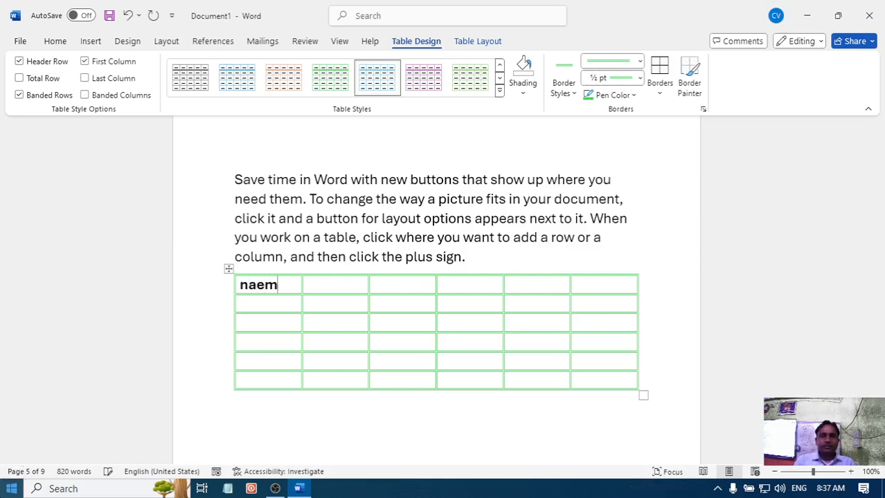
{"action": "key", "text": "BackSpace"}
{"action": "key", "text": "BackSpace"}
{"action": "type", "text": "me"}
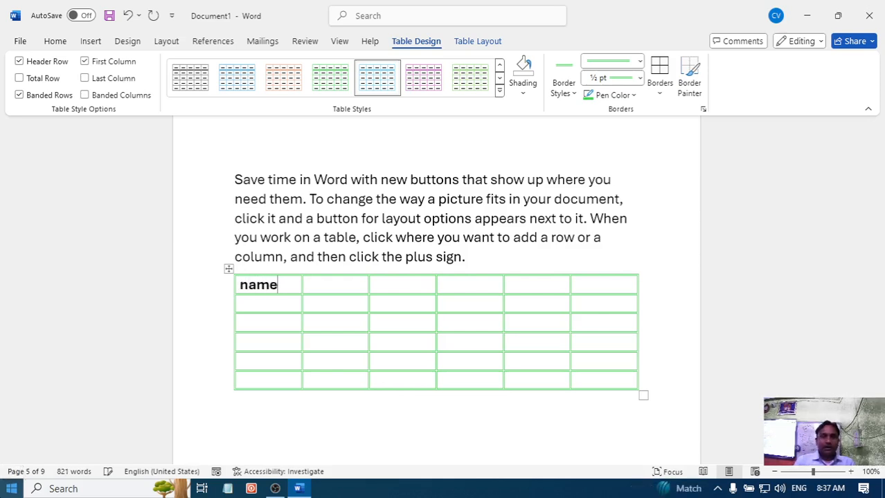
{"action": "key", "text": "Tab"}
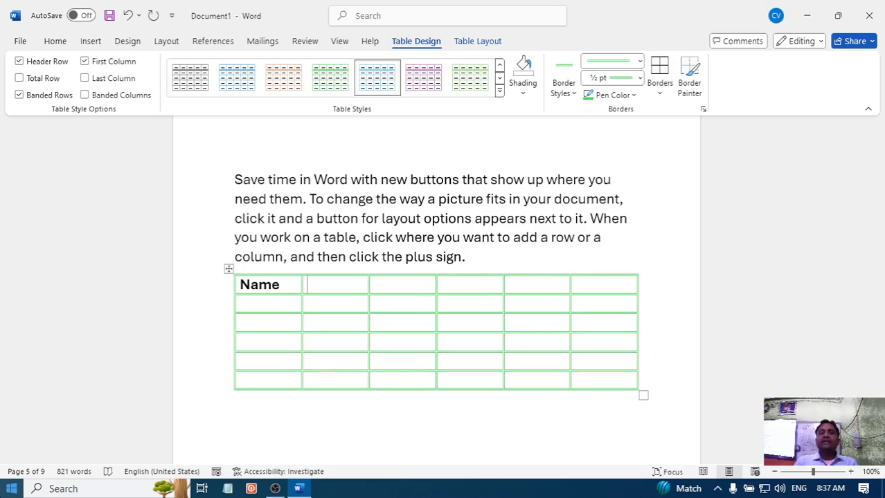
- Enter the heading "Science" in the second cell of the table's header row
{"action": "type", "text": "sci"}
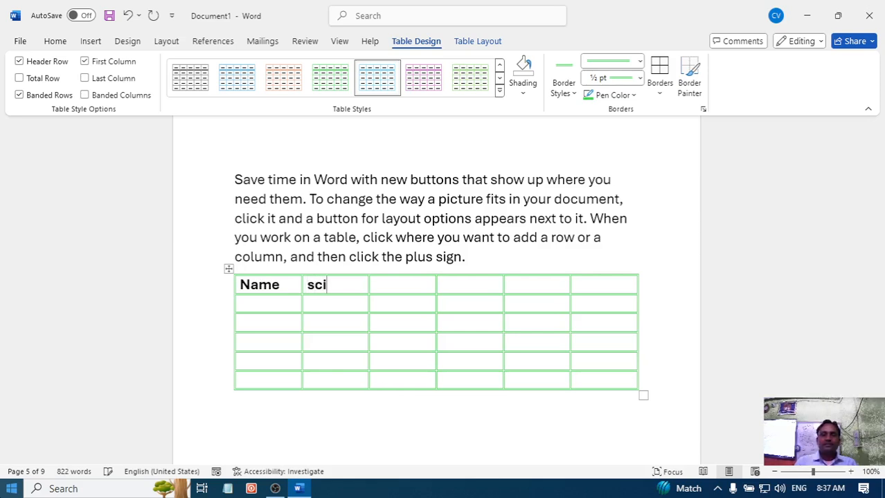
{"action": "type", "text": "ence"}
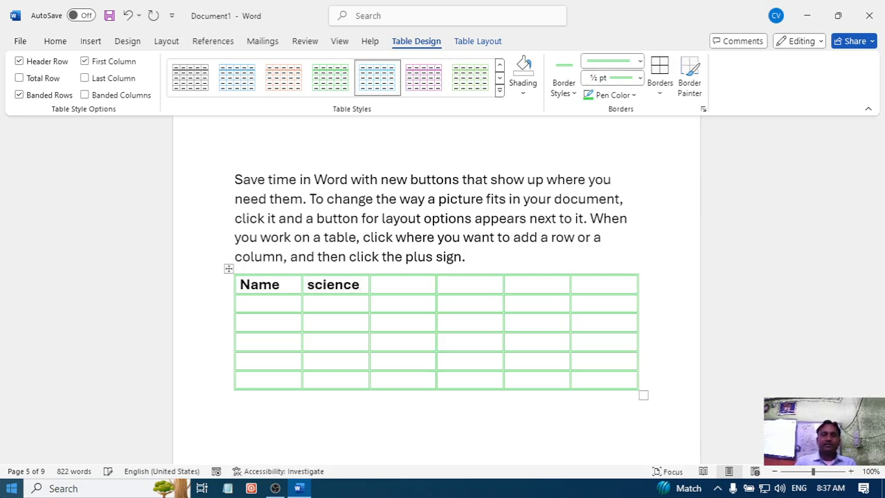
{"action": "key", "text": "BackSpace"}
{"action": "key", "text": "Down"}
{"action": "key", "text": "Up"}
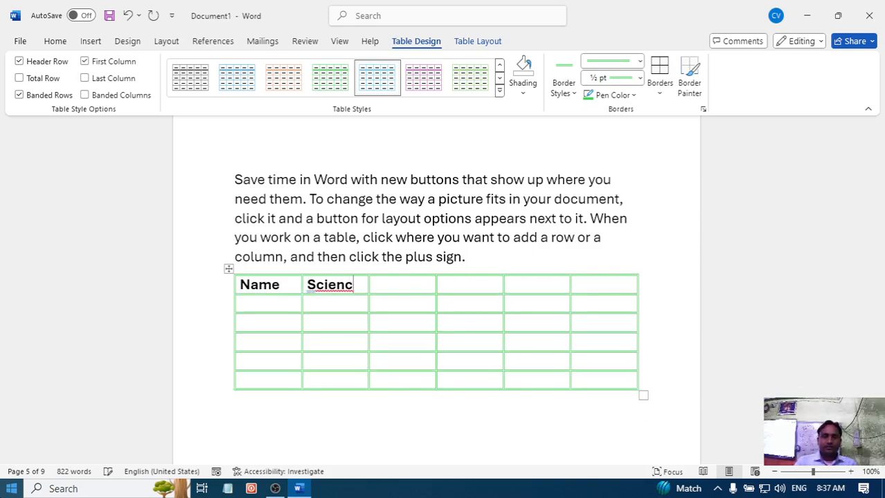
{"action": "type", "text": "e"}
{"action": "key", "text": "Tab"}
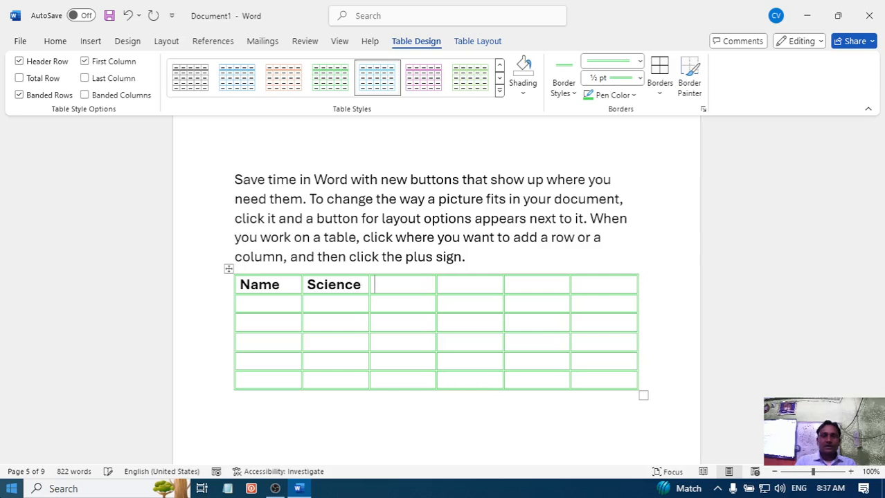
- Enter the headings "Math" and "Snk" in the third and fourth cells of the header row
{"action": "type", "text": "math"}
{"action": "key", "text": "Tab"}
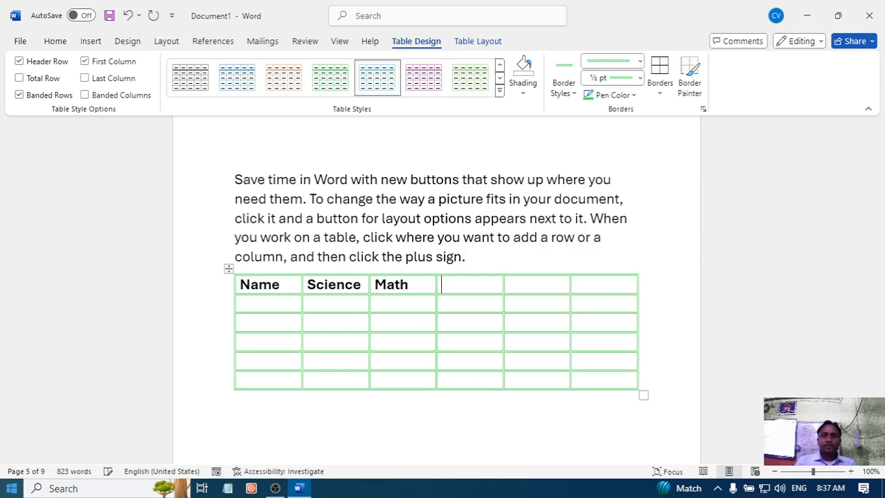
{"action": "type", "text": "skn"}
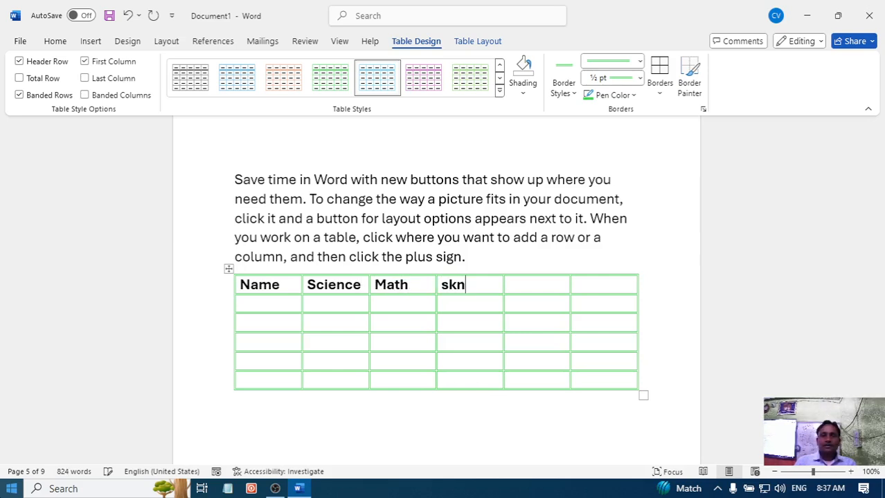
{"action": "key", "text": "BackSpace"}
{"action": "key", "text": "BackSpace"}
{"action": "type", "text": "nk"}
{"action": "key", "text": "Tab"}
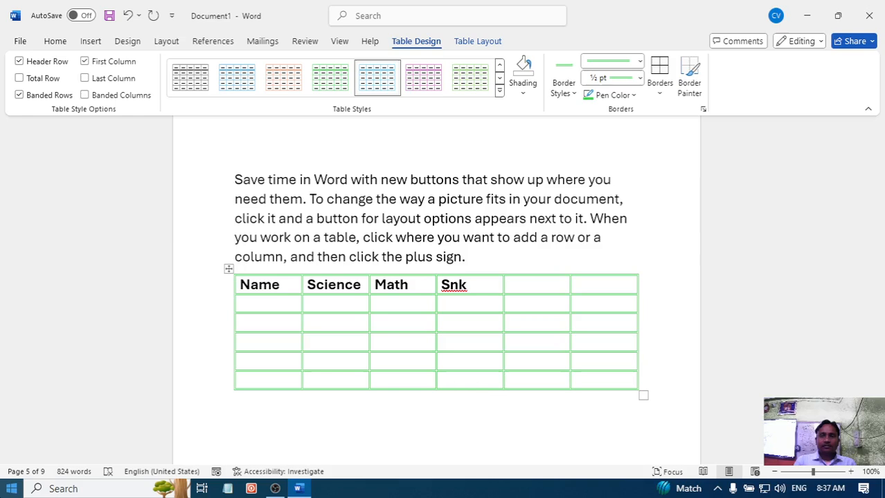
- Enter the headings "Sst" and "total" in the last two cells of the header row
{"action": "type", "text": "sst"}
{"action": "key", "text": "Tab"}
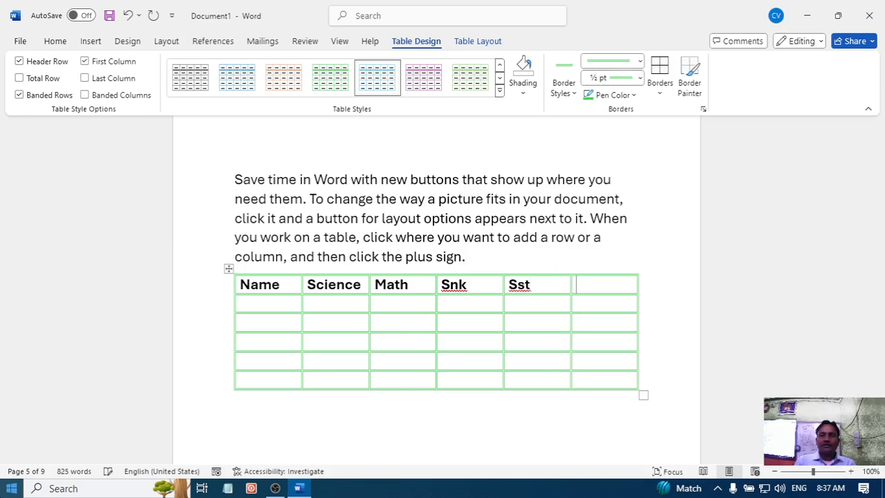
{"action": "type", "text": "to"}
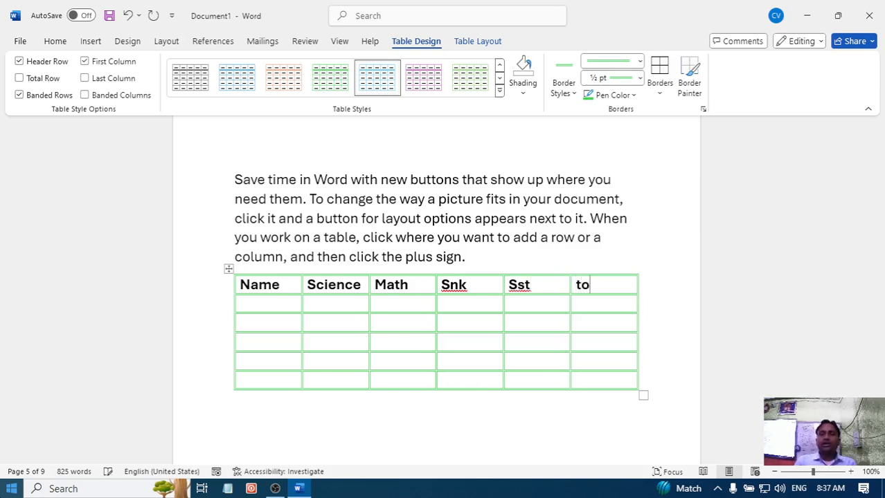
{"action": "type", "text": "tao"}
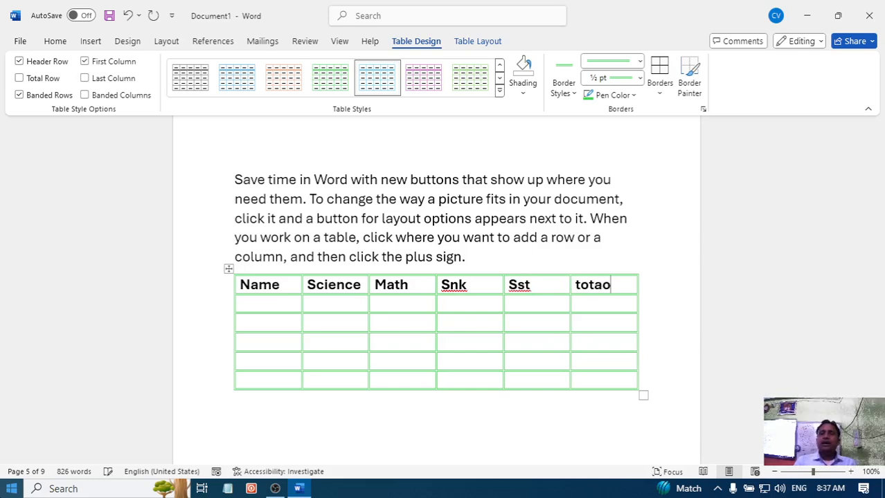
{"action": "key", "text": "BackSpace"}
{"action": "type", "text": "l"}
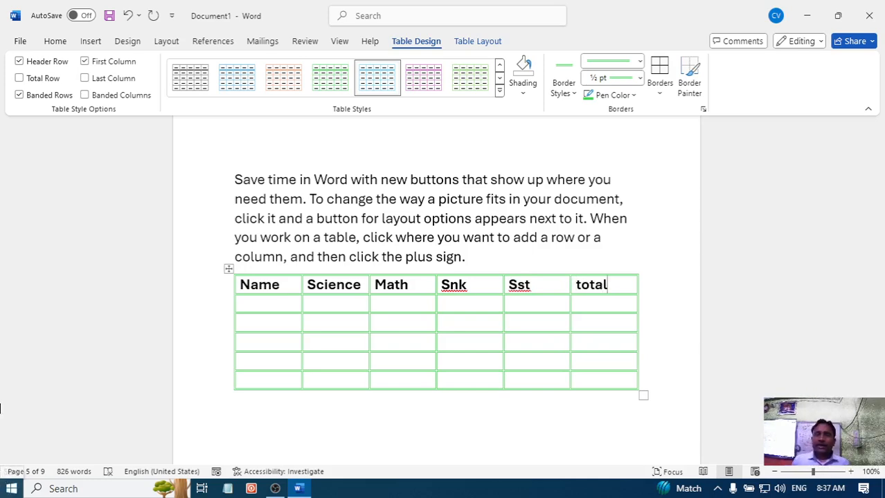
- Enter the first student's name in the Name column, directly below the header row
{"action": "left_click", "coordinate": [267, 303]}
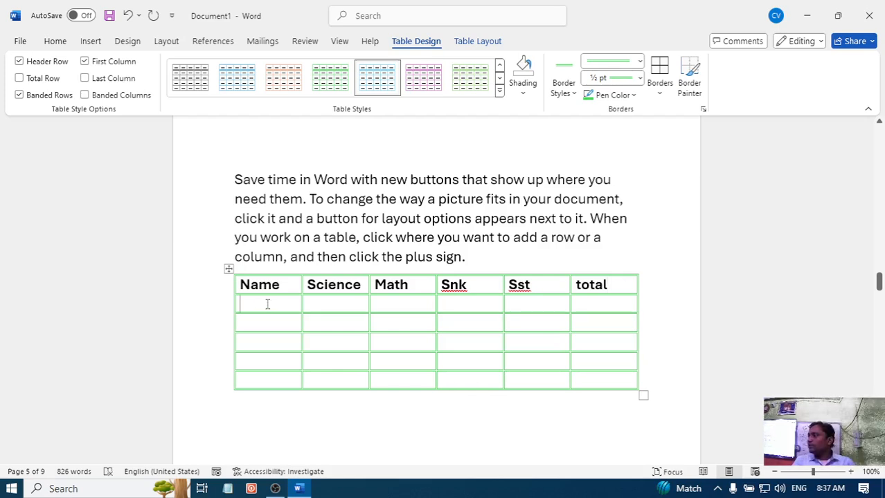
{"action": "type", "text": "pri"}
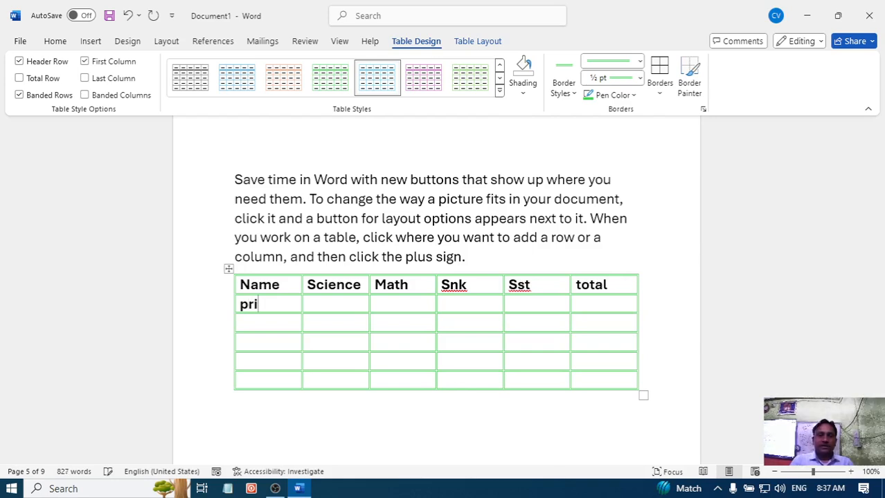
{"action": "type", "text": "tam"}
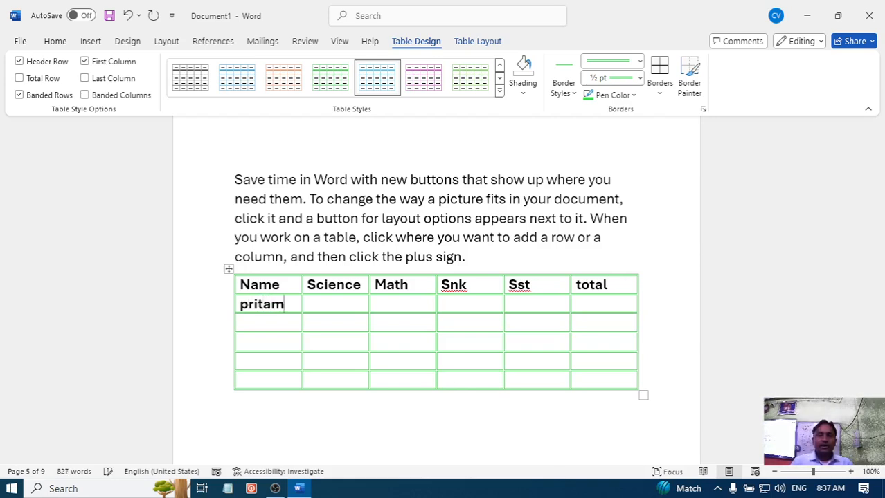
{"action": "key", "text": "Return"}
{"action": "key", "text": "BackSpace"}
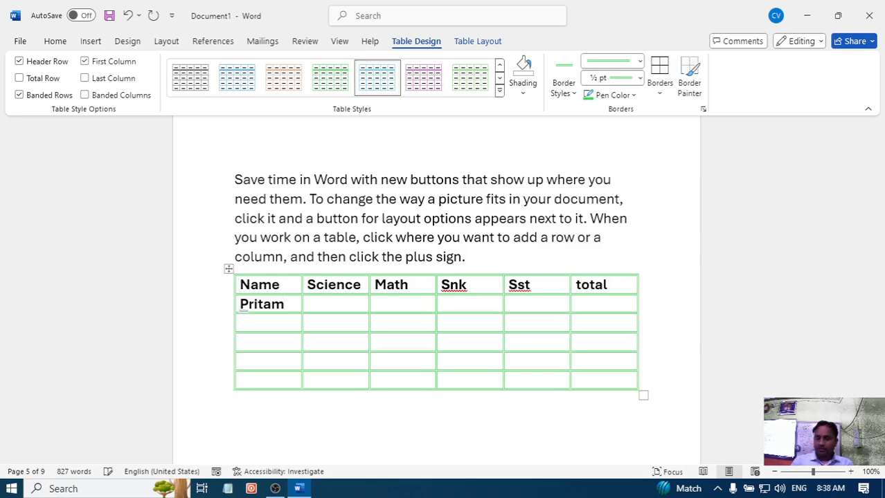
- Enter the second student's name in the third row of the Name column
{"action": "key", "text": "Down"}
{"action": "type", "text": "m"}
{"action": "key", "text": "BackSpace"}
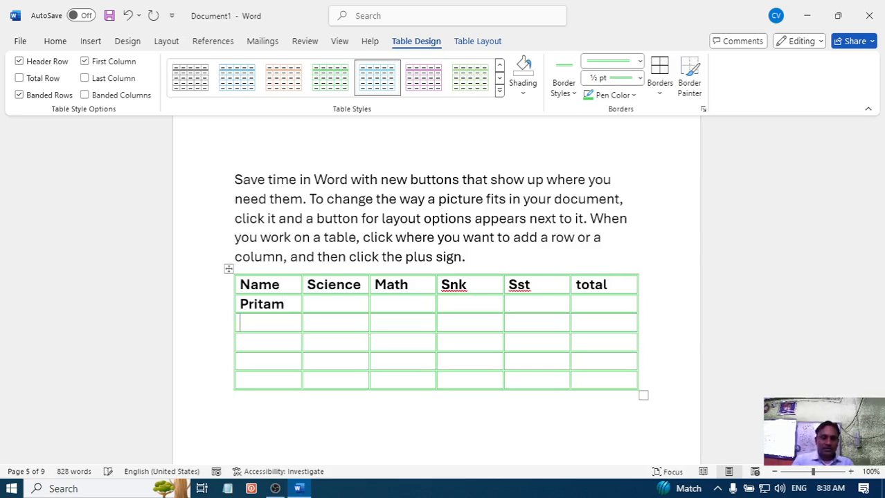
{"action": "type", "text": "bho"}
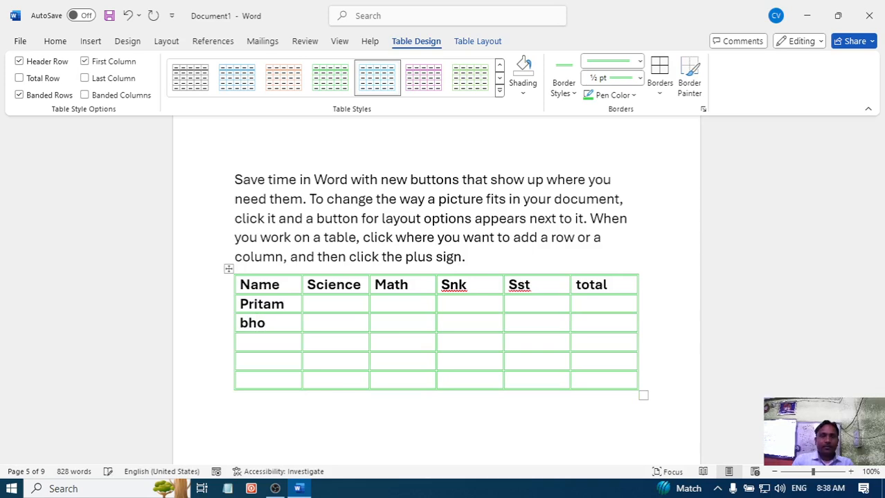
{"action": "type", "text": "la"}
{"action": "key", "text": "Down"}
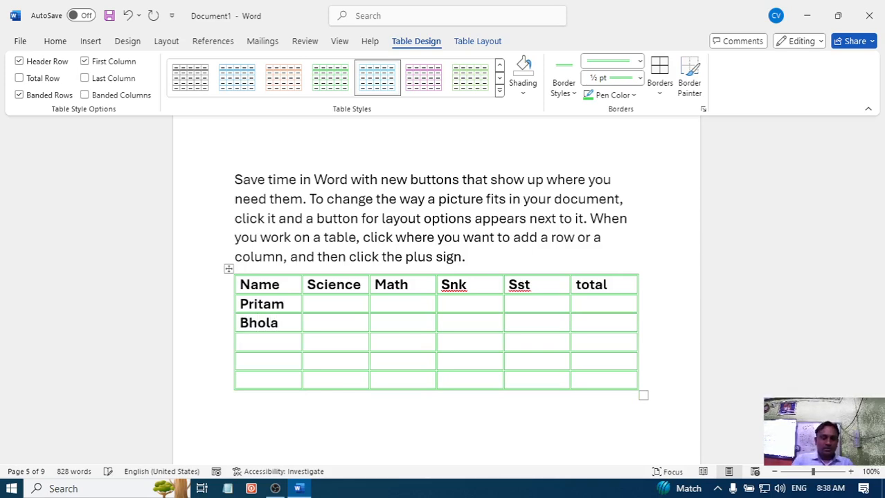
- Enter the third student's name in the fourth row of the Name column
{"action": "type", "text": "bull"}
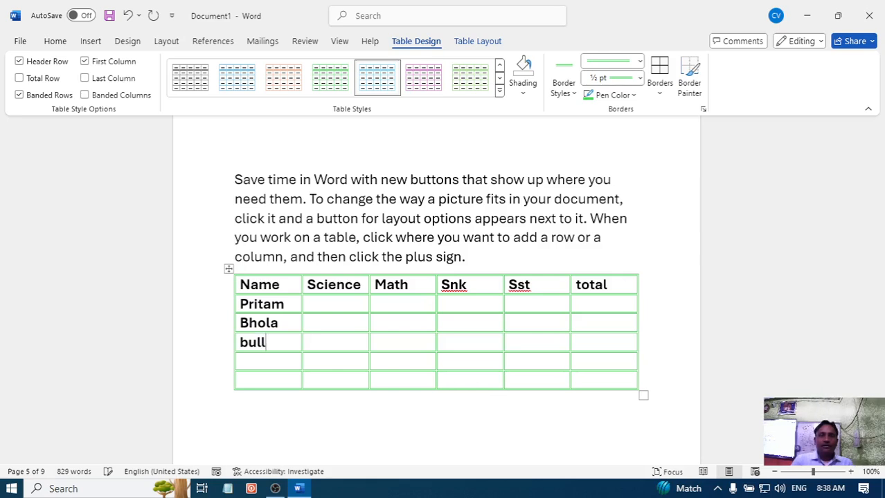
{"action": "type", "text": "et"}
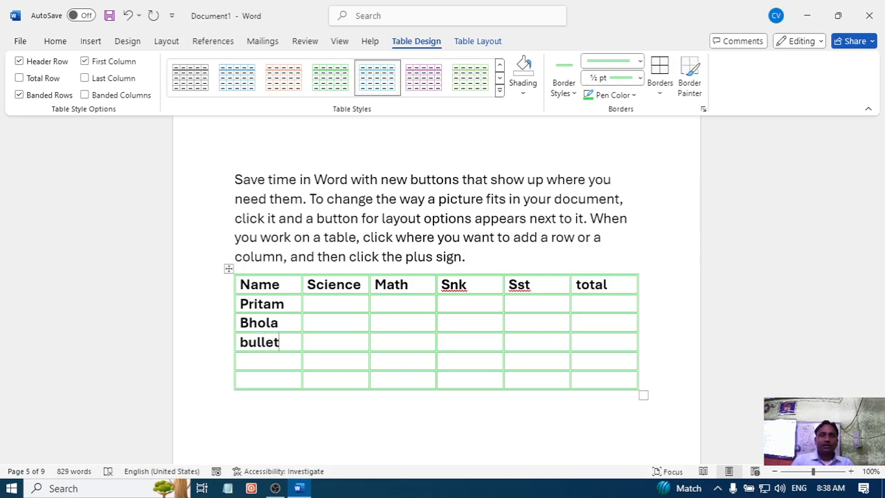
{"action": "key", "text": "BackSpace"}
{"action": "key", "text": "BackSpace"}
{"action": "key", "text": "BackSpace"}
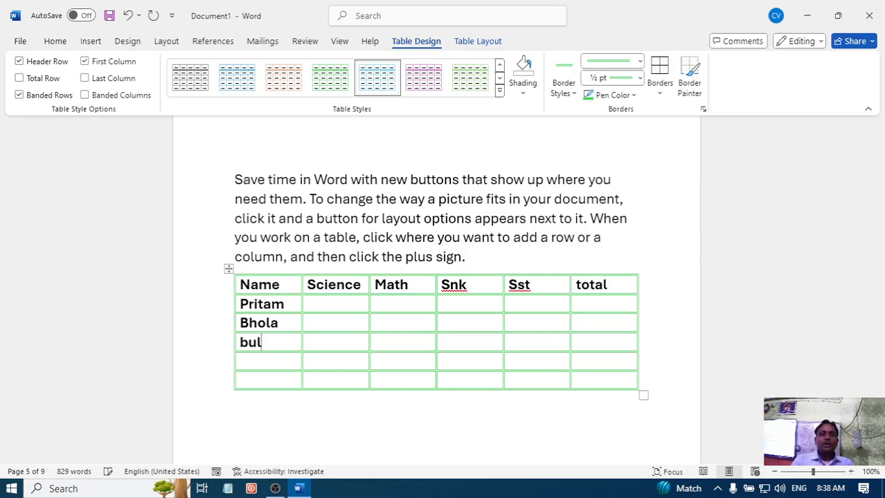
{"action": "type", "text": "et"}
{"action": "key", "text": "Down"}
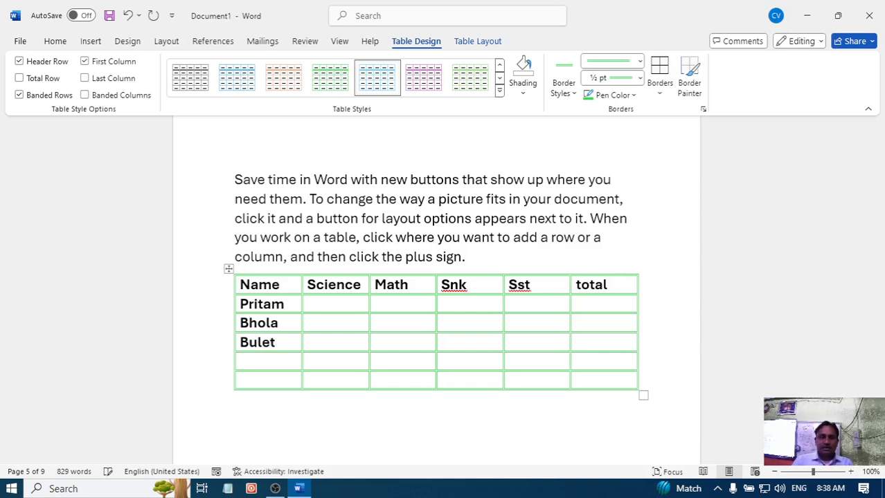
- Enter the fourth and fifth students' names in the last two rows of the Name column
{"action": "type", "text": "anshu"}
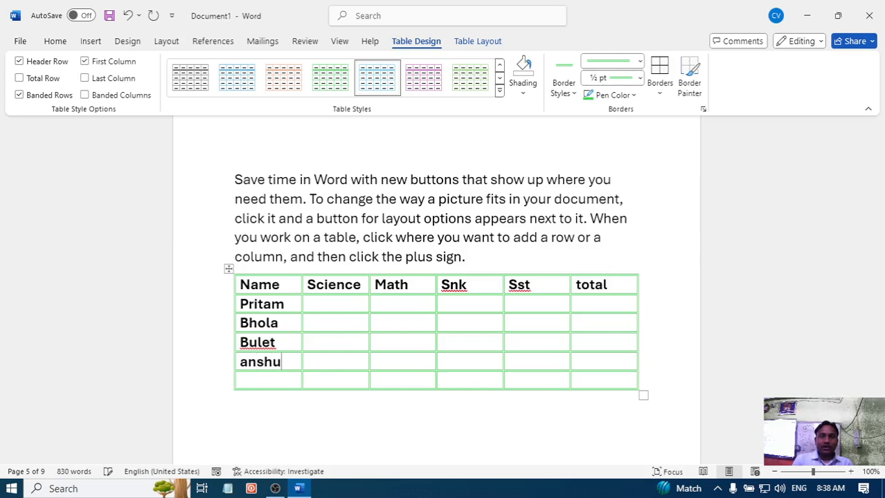
{"action": "key", "text": "Down"}
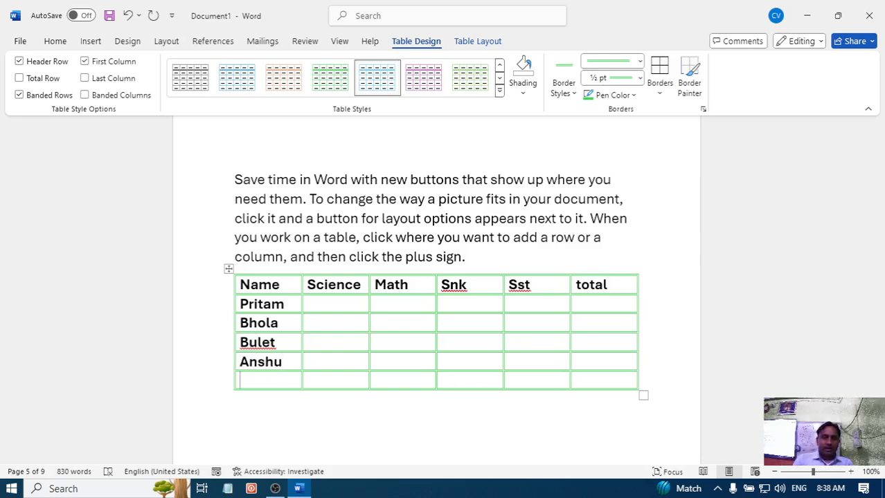
{"action": "type", "text": "p"}
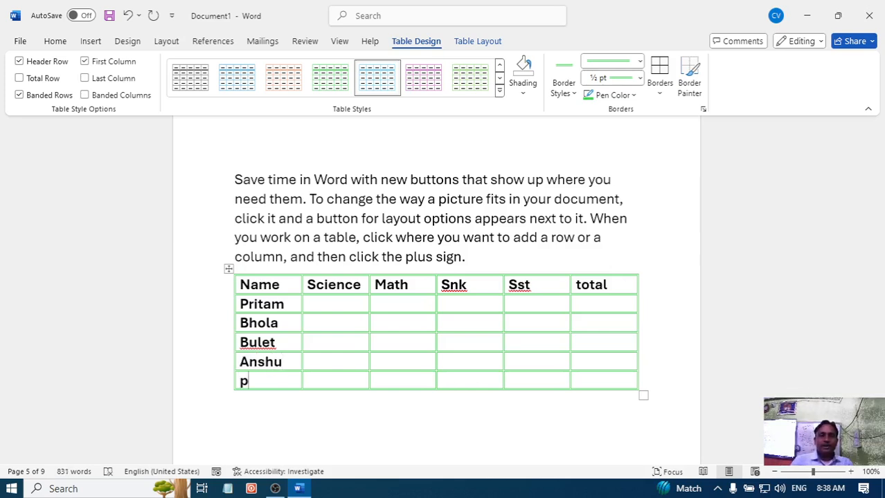
{"action": "type", "text": "rem"}
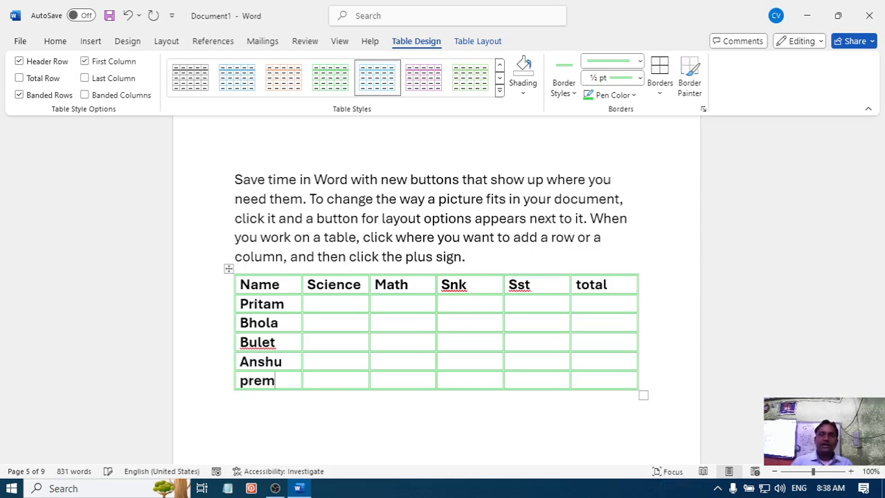
- Fill in the first student's marks: Science 65, Math 96, Snk 85 and Sst 45
{"action": "left_click", "coordinate": [329, 303]}
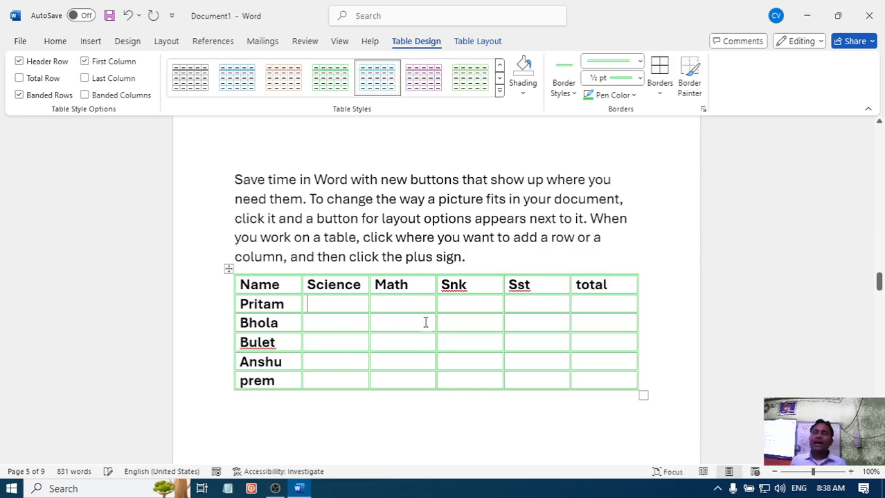
{"action": "type", "text": "65"}
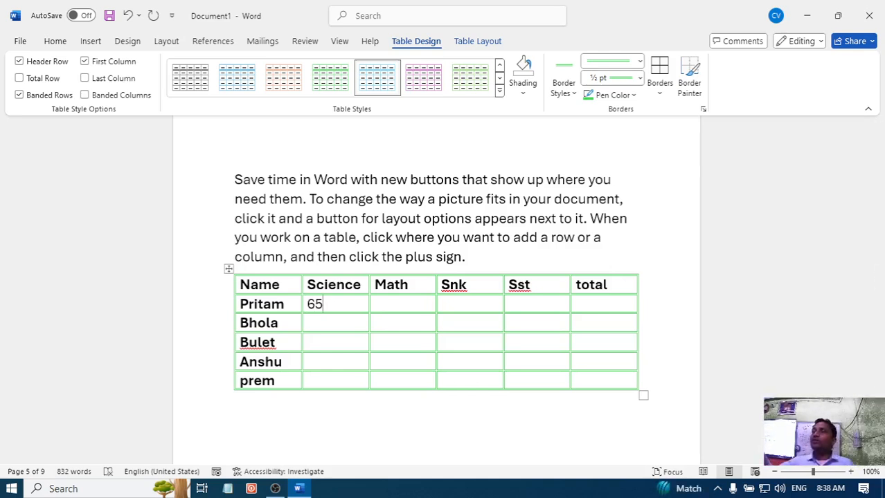
{"action": "key", "text": "Tab"}
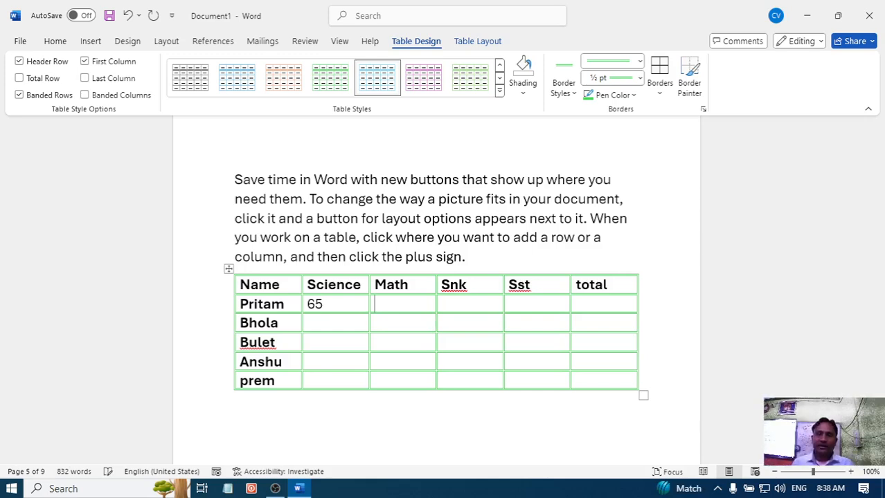
{"action": "type", "text": "96 "}
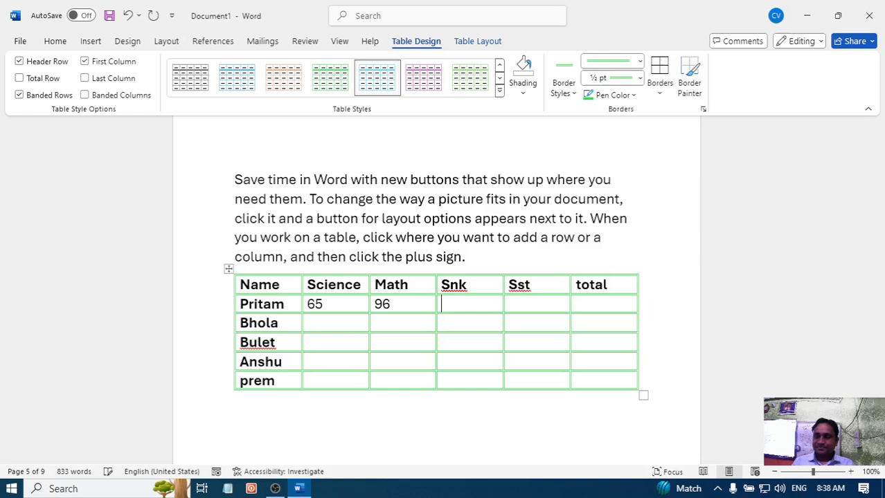
{"action": "type", "text": "85"}
{"action": "key", "text": "Tab"}
{"action": "type", "text": "45"}
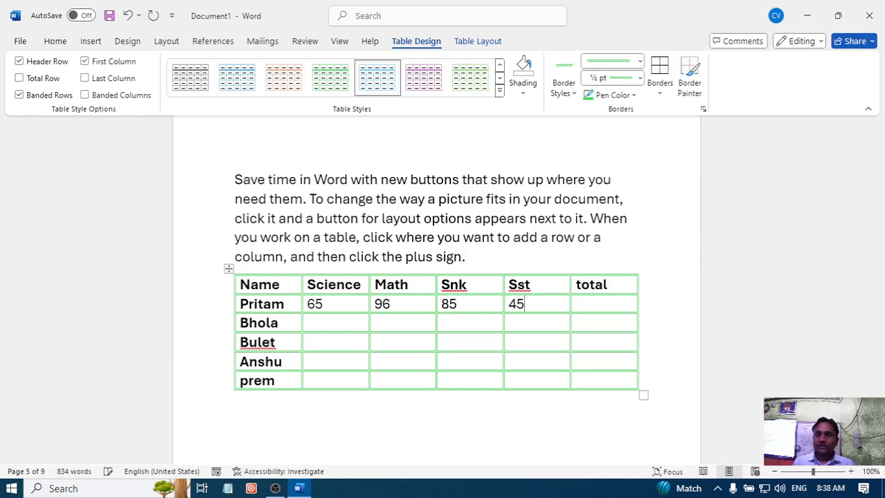
- Fill in the second student's marks: Science 75, Math 85, Snk 33 and Sst 95
{"action": "key", "text": "Tab"}
{"action": "key", "text": "Tab"}
{"action": "key", "text": "Tab"}
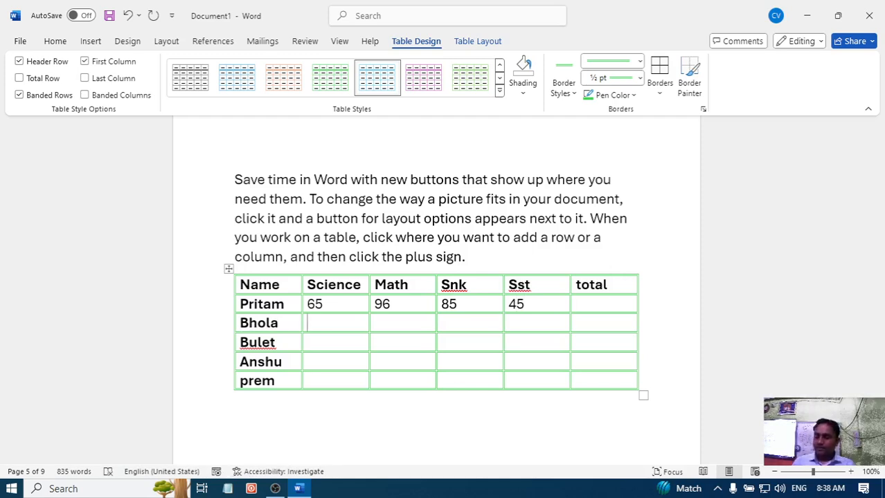
{"action": "type", "text": "65"}
{"action": "key", "text": "BackSpace"}
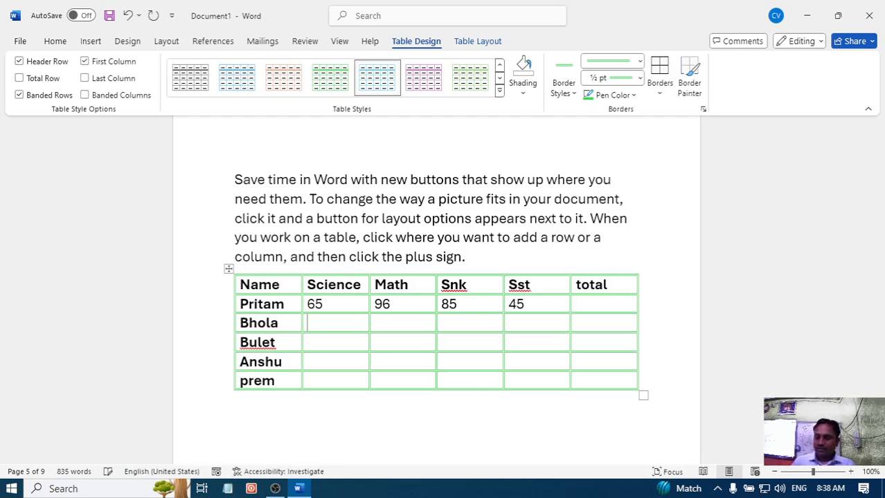
{"action": "type", "text": "75"}
{"action": "key", "text": "Tab"}
{"action": "type", "text": "85"}
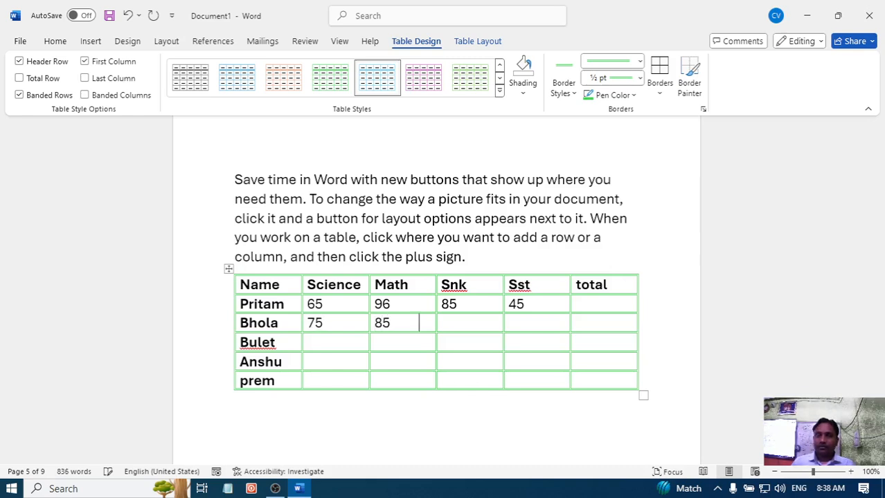
{"action": "key", "text": "Tab"}
{"action": "type", "text": "33"}
{"action": "key", "text": "Tab"}
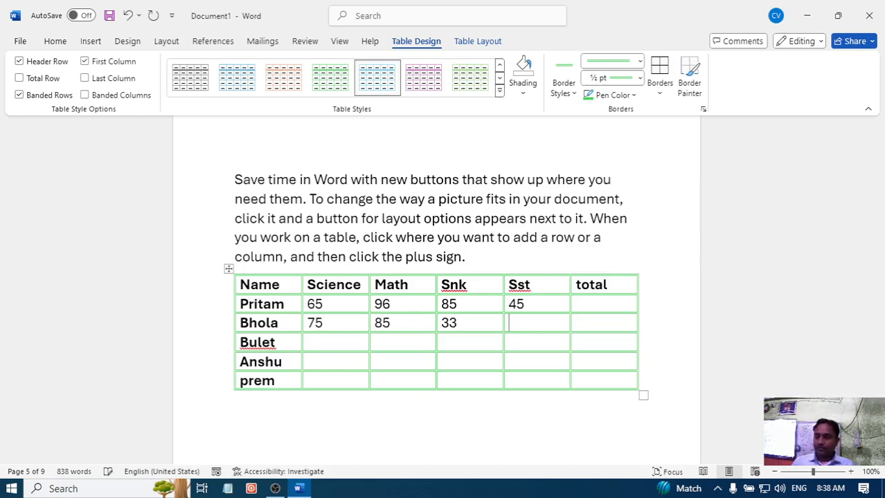
{"action": "type", "text": "95"}
- Fill in the third student's marks: Science 85, Math 65, Snk 85 and Sst 65
{"action": "key", "text": "Tab"}
{"action": "key", "text": "Tab"}
{"action": "key", "text": "Tab"}
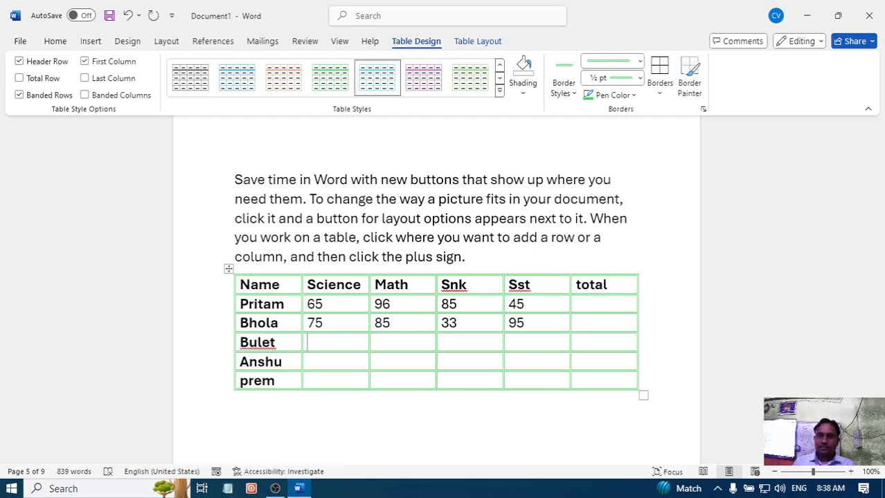
{"action": "type", "text": "85"}
{"action": "key", "text": "Tab"}
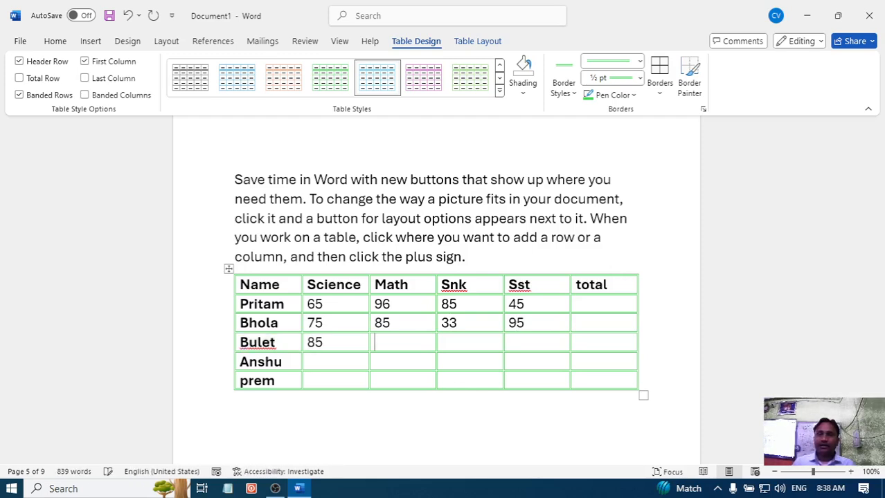
{"action": "type", "text": "65"}
{"action": "key", "text": "Tab"}
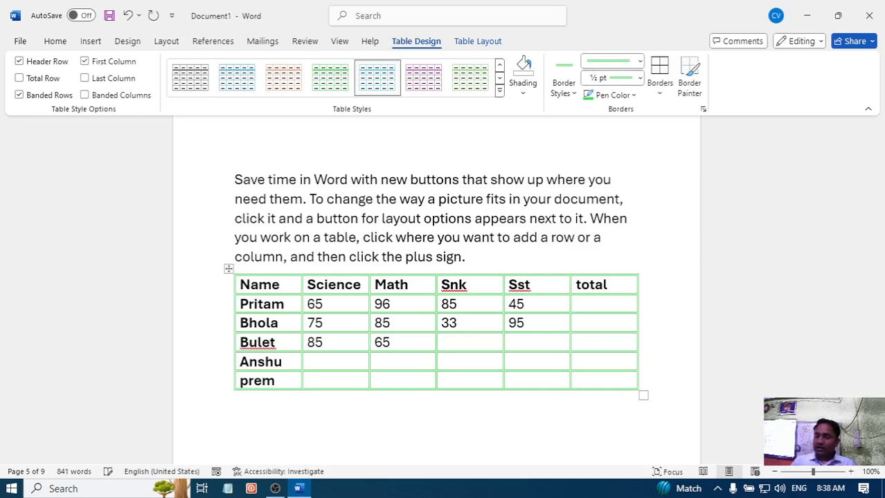
{"action": "type", "text": "85"}
{"action": "key", "text": "Tab"}
{"action": "type", "text": "2"}
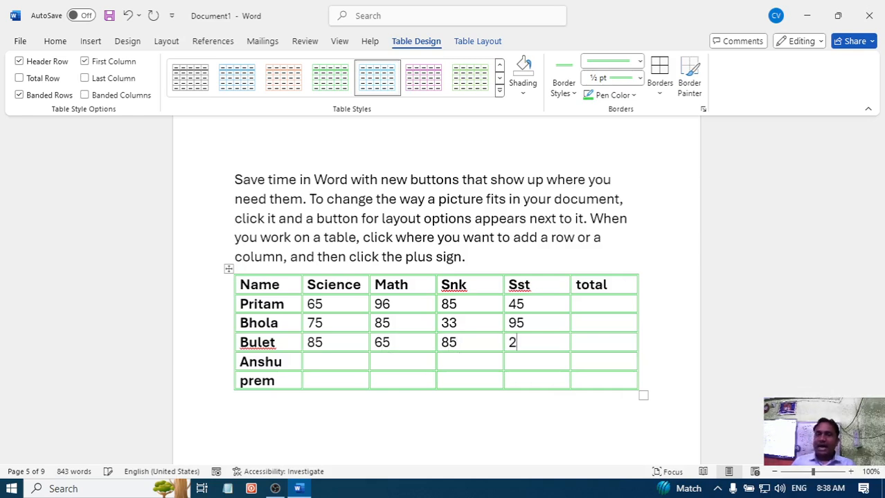
{"action": "key", "text": "BackSpace"}
{"action": "type", "text": "65"}
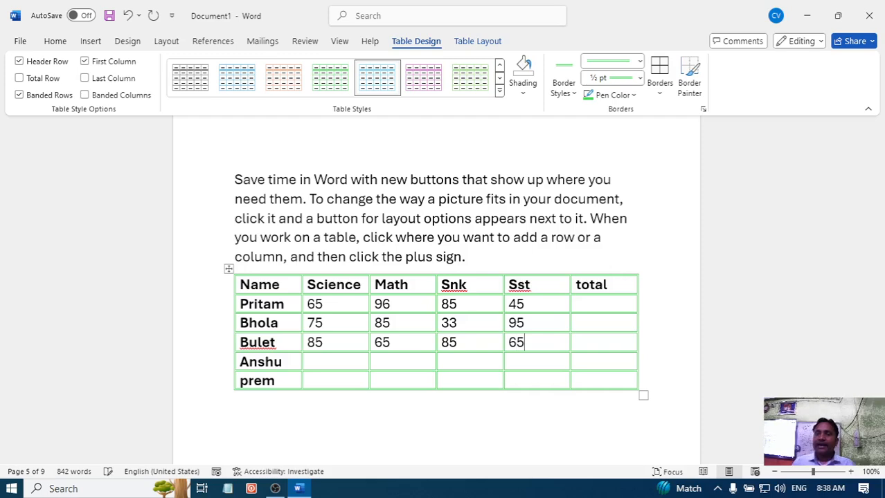
- Fill in the fourth student's marks: Science 87, Math 95, Snk 85 and Sst 45
{"action": "key", "text": "Tab"}
{"action": "key", "text": "Tab"}
{"action": "key", "text": "Tab"}
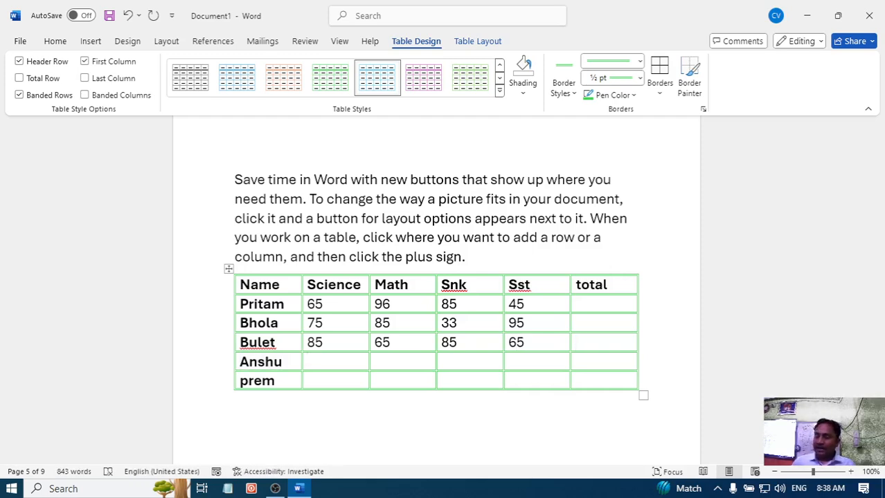
{"action": "type", "text": "87"}
{"action": "key", "text": "Tab"}
{"action": "type", "text": "9"}
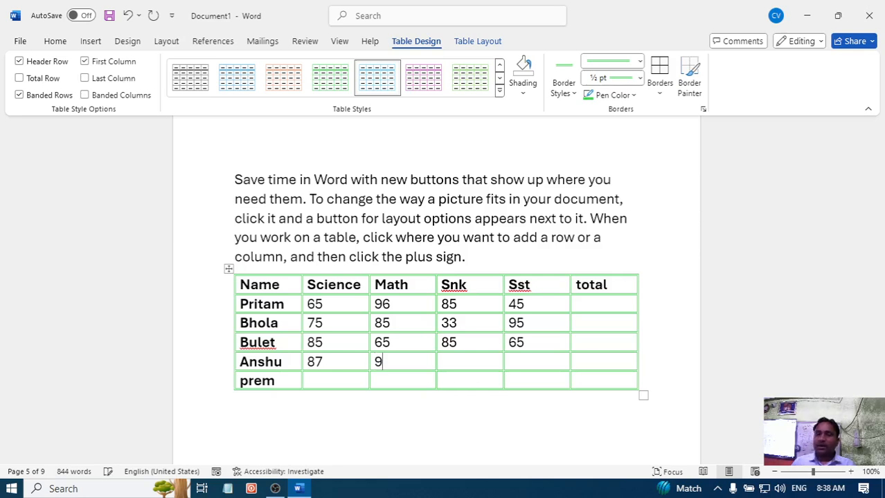
{"action": "type", "text": "5"}
{"action": "key", "text": "Tab"}
{"action": "type", "text": "85"}
{"action": "key", "text": "Tab"}
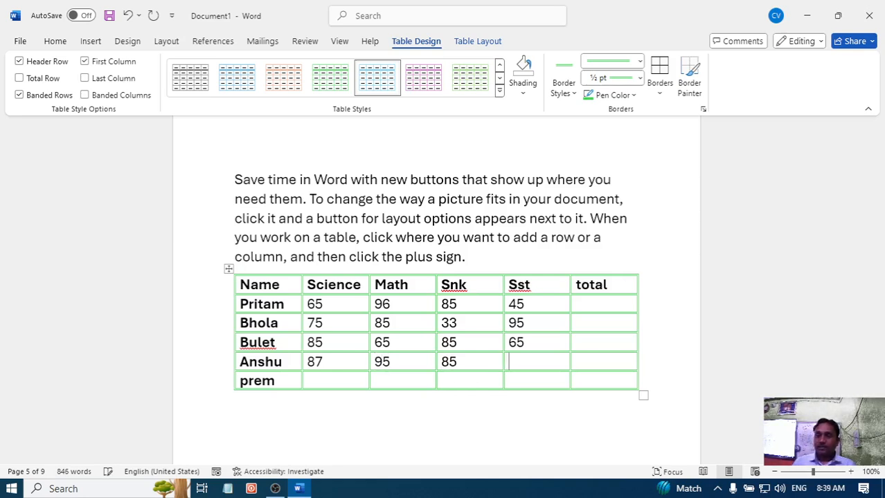
{"action": "type", "text": "45"}
- Fill in the fifth student's marks: Science 87, Math 85, Snk 95 and Sst 85
{"action": "key", "text": "Tab"}
{"action": "key", "text": "Tab"}
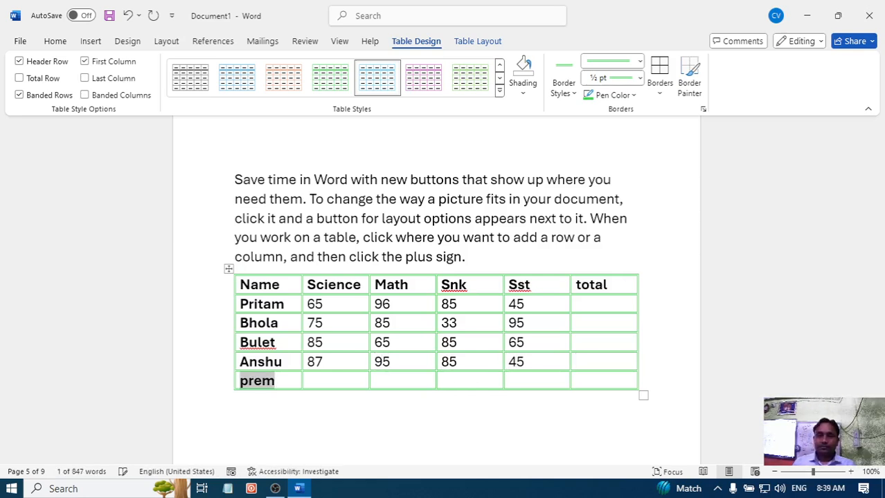
{"action": "key", "text": "Tab"}
{"action": "type", "text": "87"}
{"action": "key", "text": "Tab"}
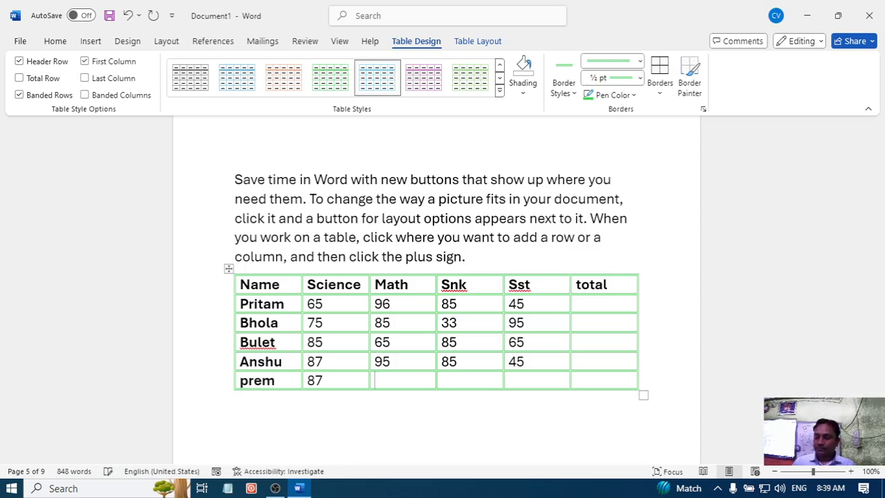
{"action": "type", "text": "85"}
{"action": "key", "text": "Tab"}
{"action": "type", "text": "95"}
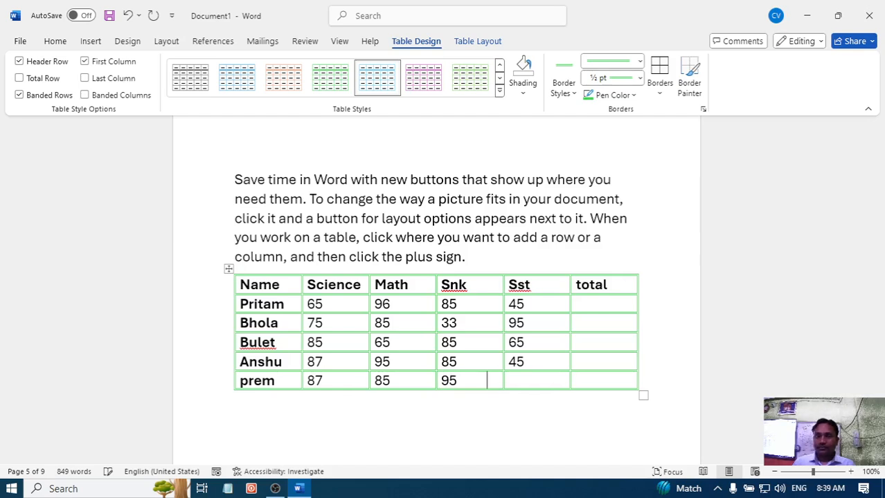
{"action": "key", "text": "Tab"}
{"action": "type", "text": "85"}
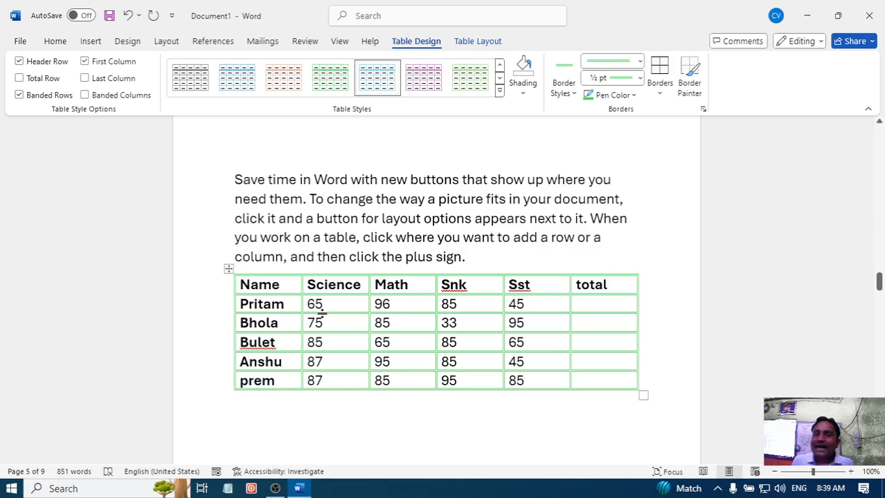
- Insert the table formula =SUM(LEFT) in the first student's total cell
{"action": "left_click", "coordinate": [603, 308]}
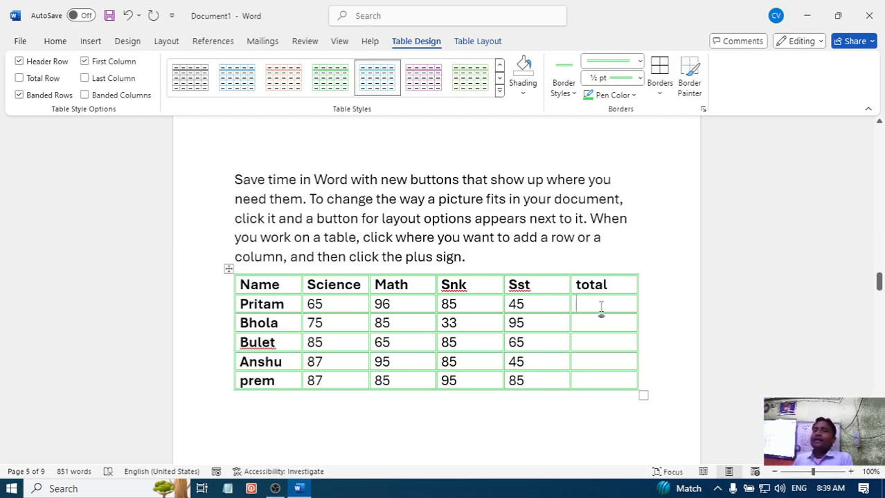
{"action": "left_click", "coordinate": [475, 45]}
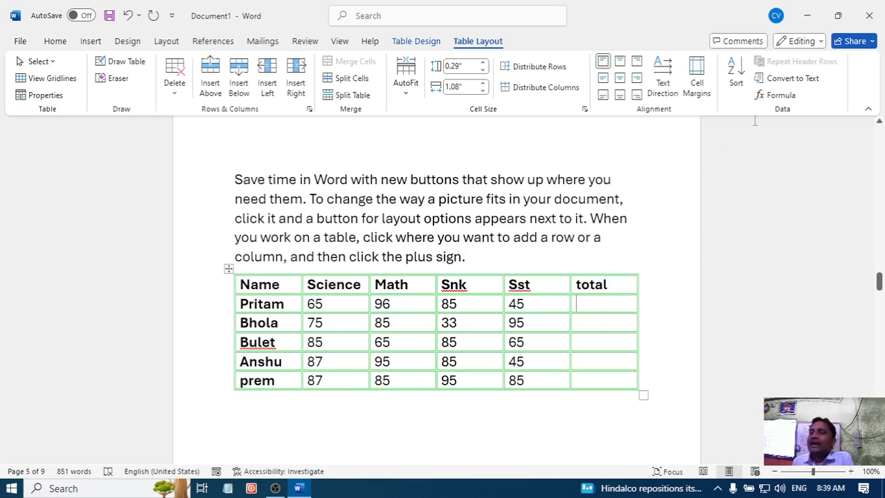
{"action": "left_click", "coordinate": [781, 96]}
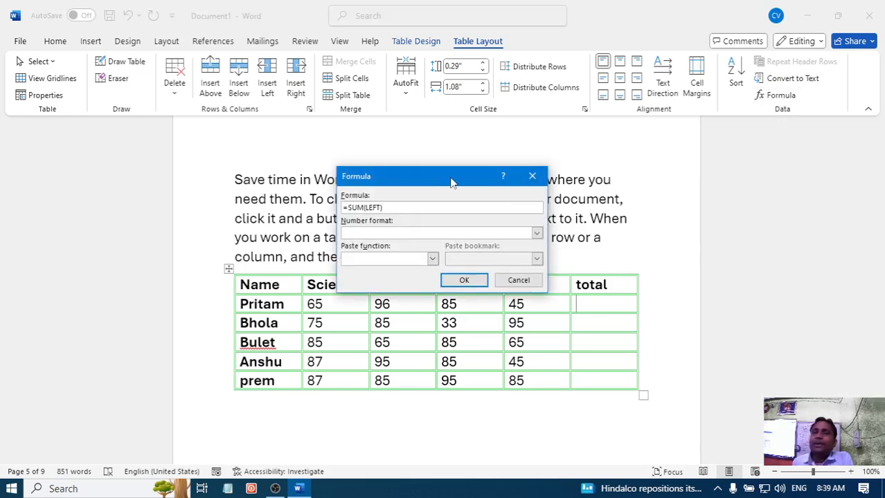
{"action": "left_click_drag", "start_coordinate": [450, 181], "coordinate": [771, 168]}
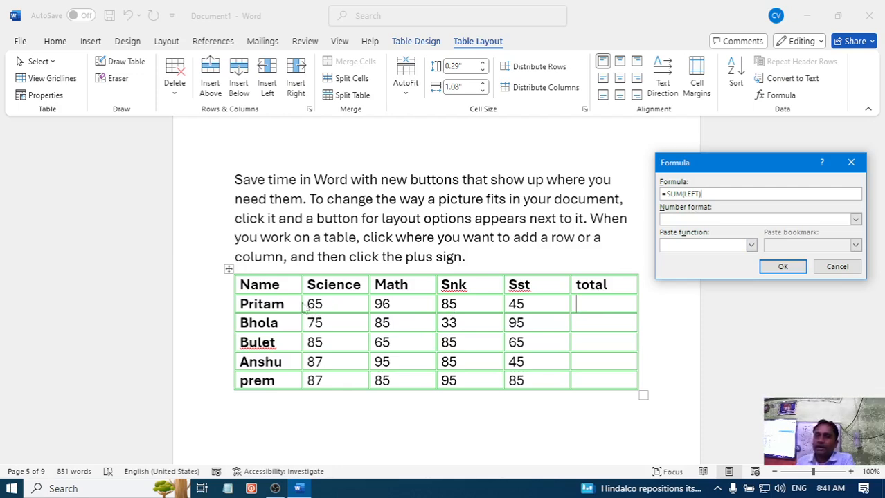
{"action": "left_click", "coordinate": [783, 268]}
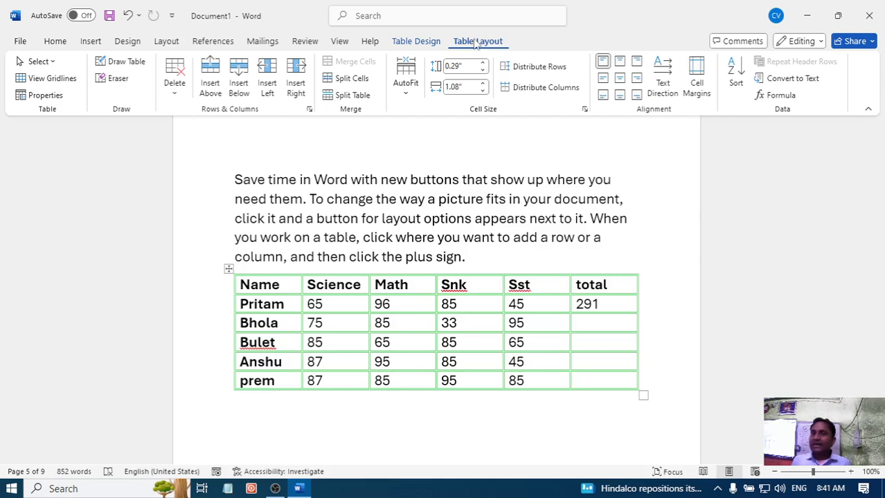
- Insert a formula in the second student's total cell, replacing the suggested ABOVE argument to make it =SUM(left)
{"action": "left_click", "coordinate": [778, 97]}
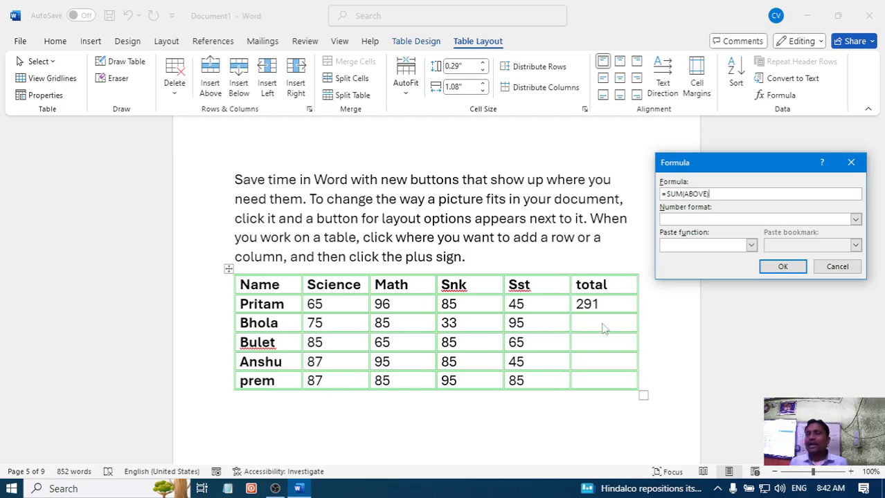
{"action": "key", "text": "BackSpace"}
{"action": "key", "text": "BackSpace"}
{"action": "key", "text": "BackSpace"}
{"action": "key", "text": "BackSpace"}
{"action": "key", "text": "BackSpace"}
{"action": "key", "text": "BackSpace"}
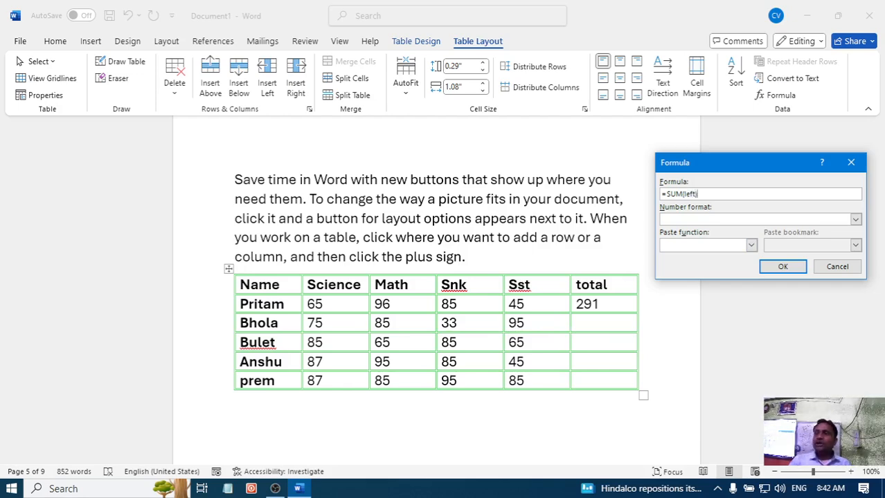
{"action": "left_click", "coordinate": [781, 269]}
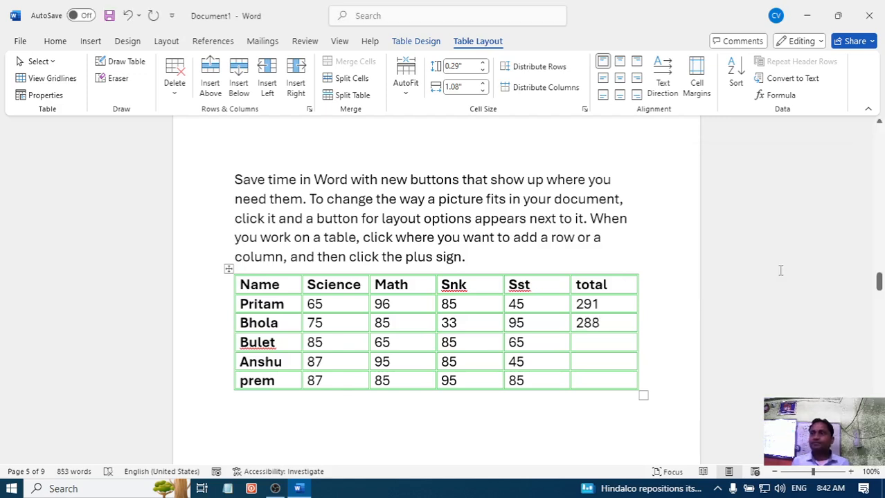
- Insert the formula =SUM(left) in the third student's total cell in place of the suggested one
{"action": "left_click", "coordinate": [602, 346]}
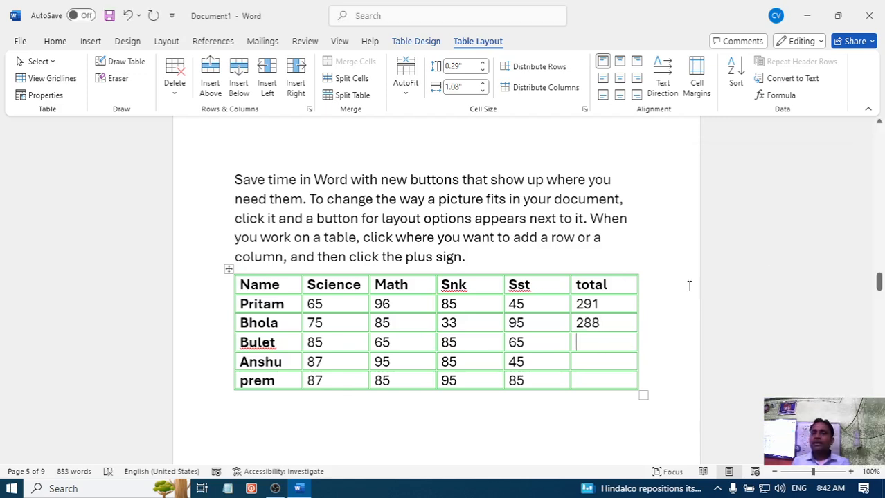
{"action": "left_click", "coordinate": [779, 94]}
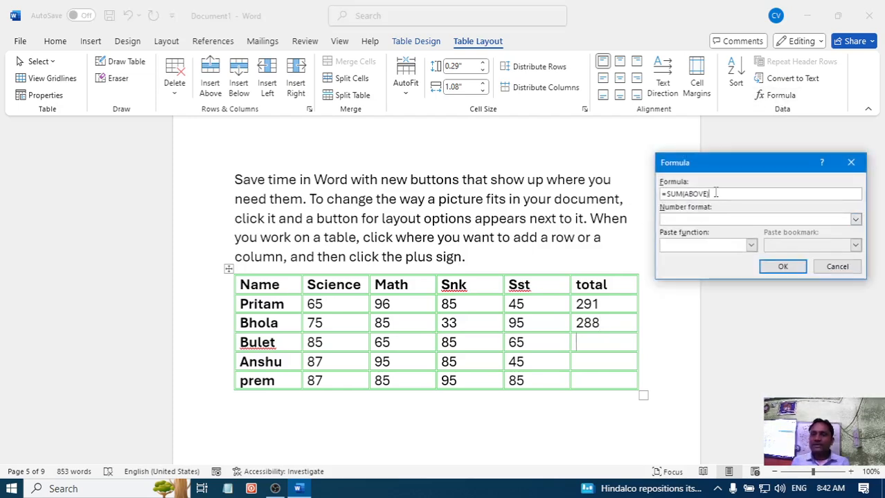
{"action": "key", "text": "BackSpace"}
{"action": "key", "text": "BackSpace"}
{"action": "key", "text": "BackSpace"}
{"action": "key", "text": "BackSpace"}
{"action": "key", "text": "BackSpace"}
{"action": "key", "text": "BackSpace"}
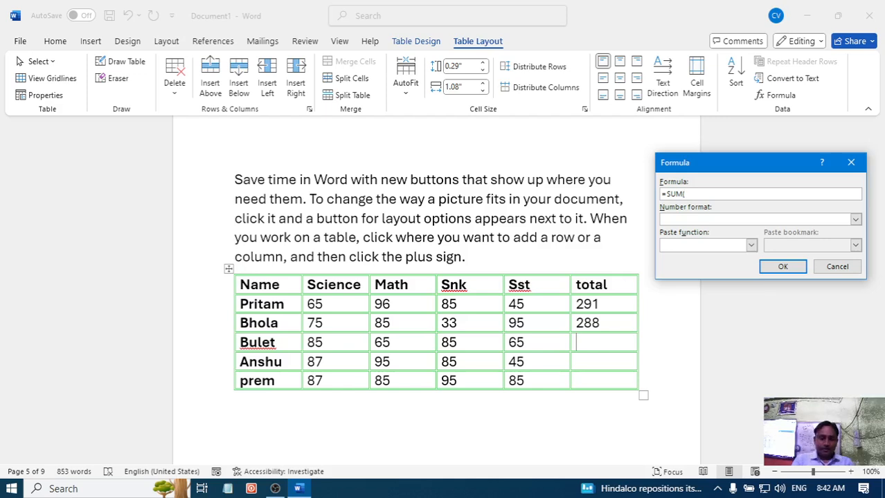
{"action": "type", "text": "left"}
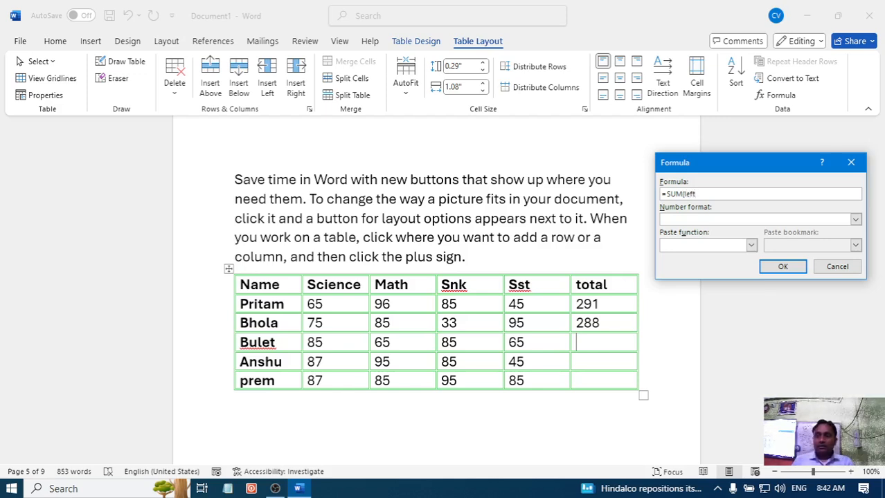
{"action": "left_click", "coordinate": [782, 267]}
{"action": "left_click", "coordinate": [597, 362]}
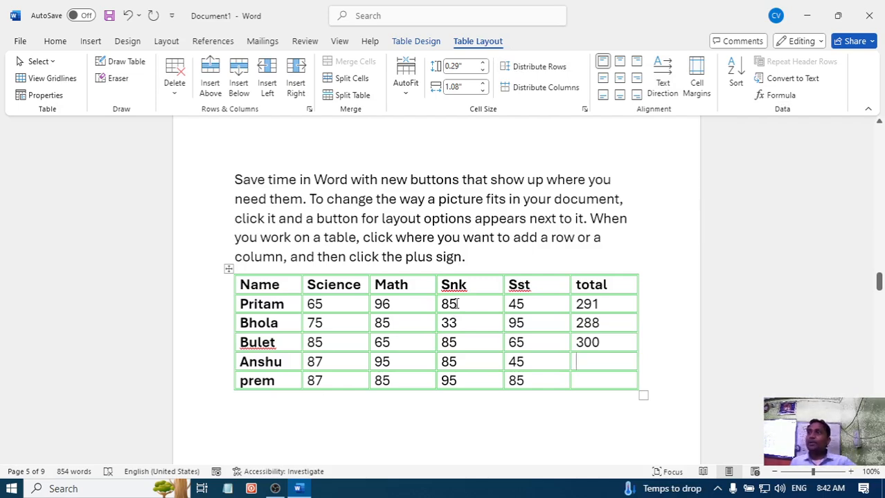
{"action": "left_click", "coordinate": [577, 180]}
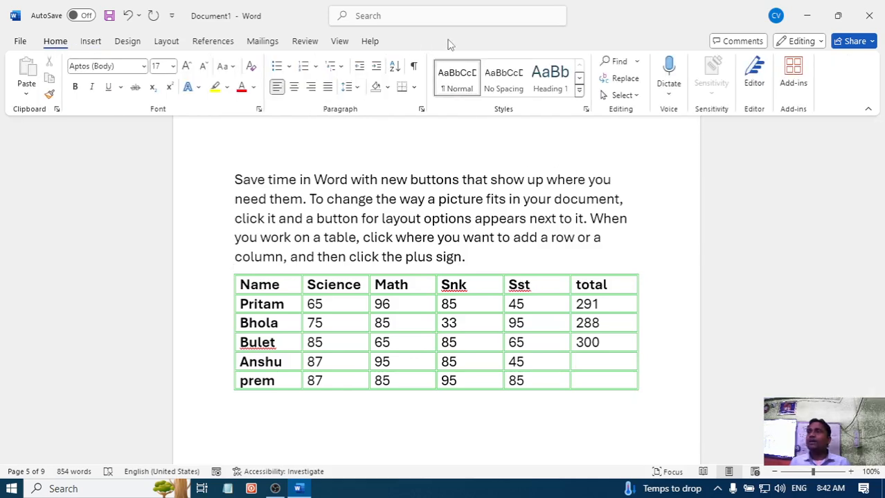
{"action": "left_click", "coordinate": [605, 364]}
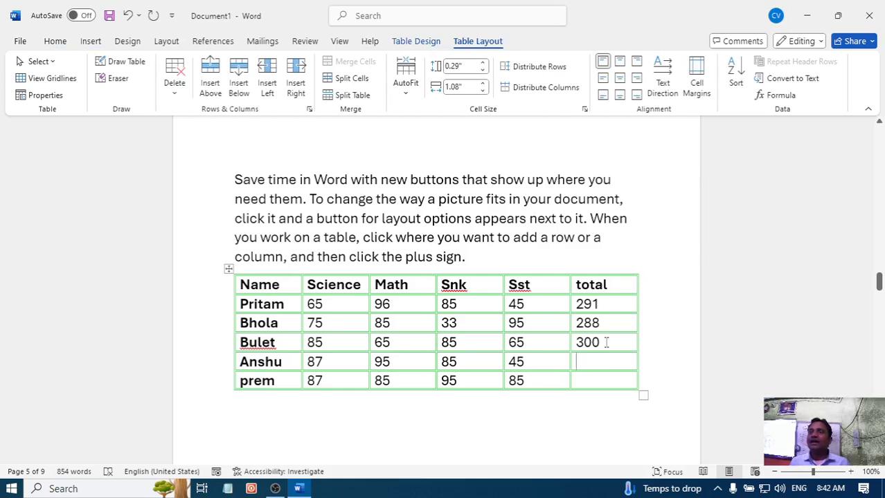
{"action": "left_click", "coordinate": [618, 207]}
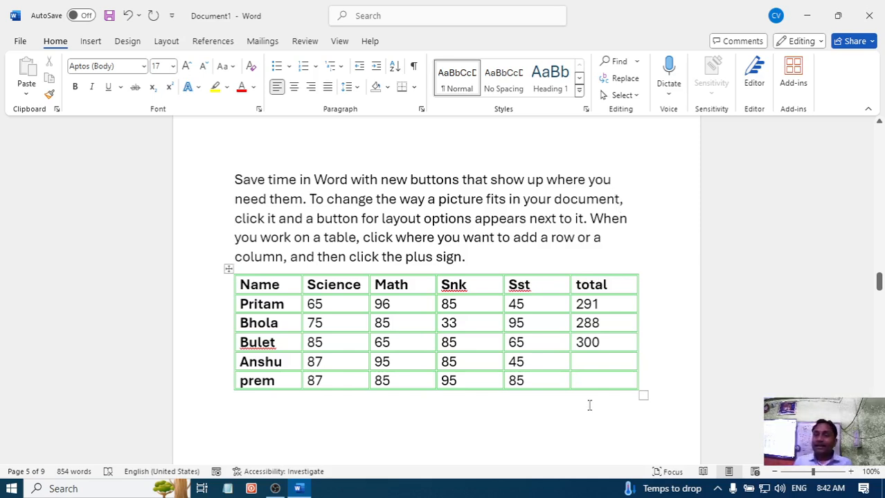
- Insert the formula =SUM(left) in the fourth student's total cell in place of the suggested ABOVE formula
{"action": "left_click", "coordinate": [592, 365]}
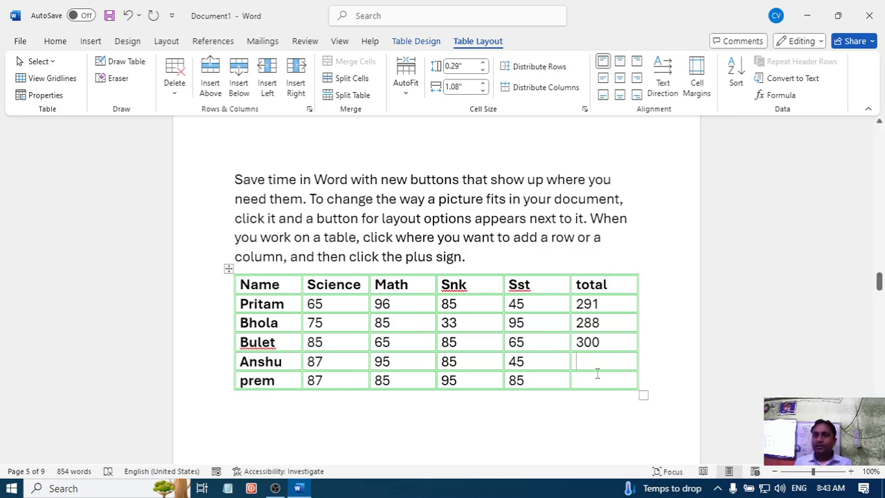
{"action": "left_click", "coordinate": [778, 96]}
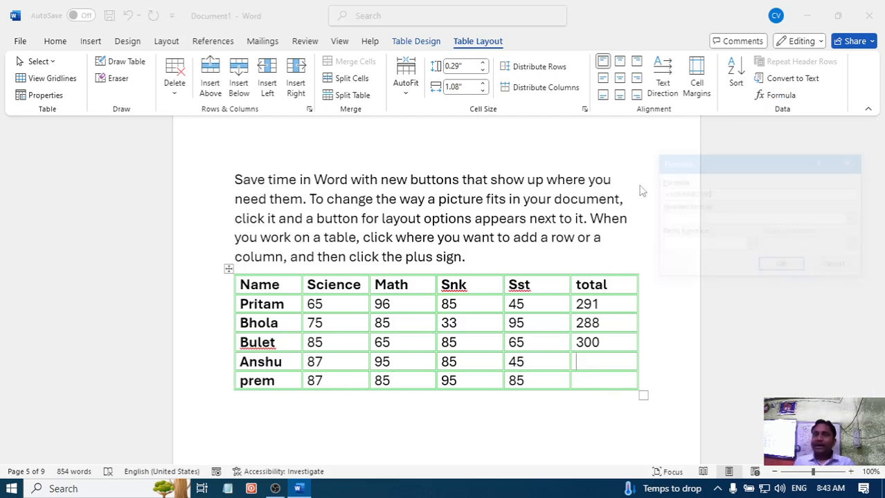
{"action": "key", "text": "BackSpace"}
{"action": "key", "text": "BackSpace"}
{"action": "key", "text": "BackSpace"}
{"action": "key", "text": "BackSpace"}
{"action": "key", "text": "BackSpace"}
{"action": "key", "text": "BackSpace"}
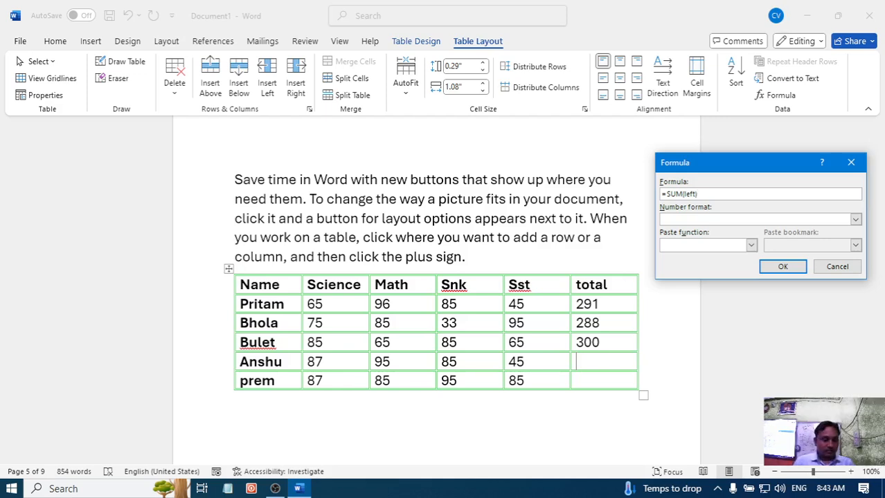
{"action": "key", "text": "shift+Left"}
{"action": "key", "text": "shift+Left"}
{"action": "key", "text": "shift+Left"}
{"action": "key", "text": "shift+Left"}
{"action": "key", "text": "shift+Left"}
{"action": "key", "text": "shift+Left"}
{"action": "key", "text": "shift+Left"}
{"action": "key", "text": "shift+Left"}
{"action": "key", "text": "shift+Left"}
{"action": "key", "text": "shift+Left"}
{"action": "key", "text": "ctrl+c"}
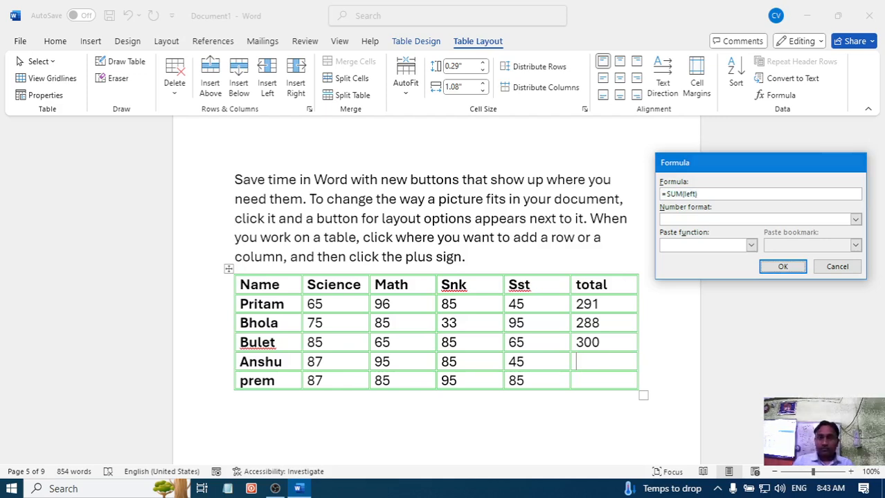
{"action": "left_click", "coordinate": [782, 267]}
- Insert a formula in the fifth student's total cell, overwriting the whole suggested expression with the copied =SUM(left)
{"action": "left_click", "coordinate": [596, 384]}
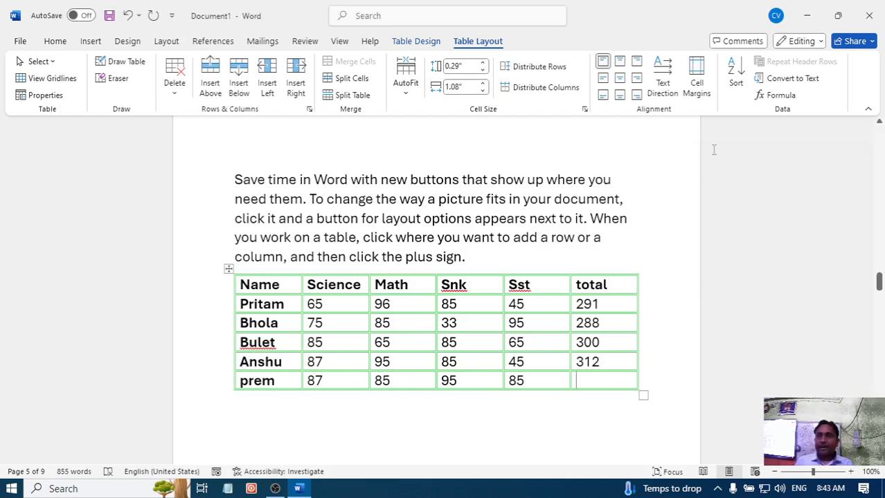
{"action": "left_click", "coordinate": [781, 95]}
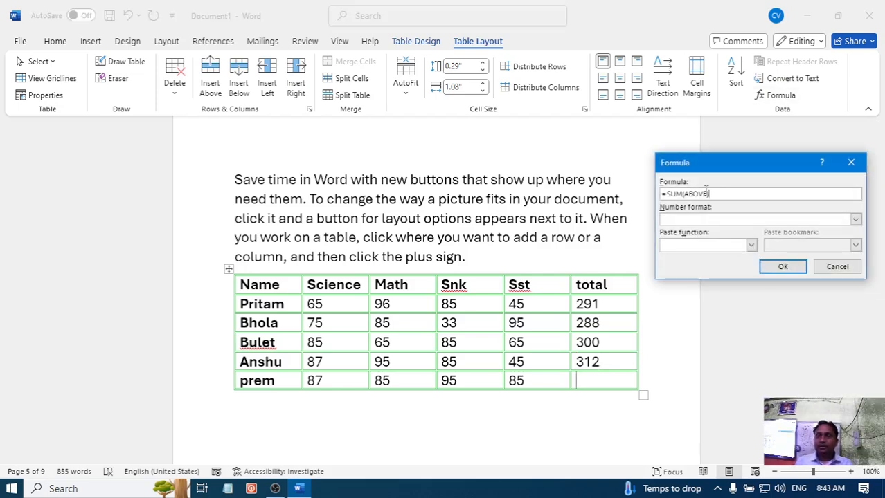
{"action": "key", "text": "shift+Left"}
{"action": "key", "text": "shift+Left"}
{"action": "key", "text": "shift+Left"}
{"action": "key", "text": "shift+Left"}
{"action": "key", "text": "shift+Left"}
{"action": "key", "text": "shift+Left"}
{"action": "key", "text": "ctrl+v"}
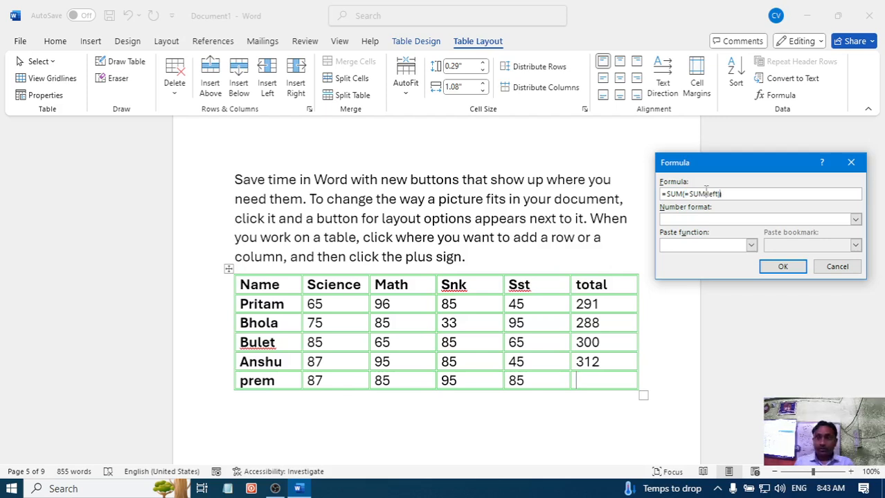
{"action": "left_click_drag", "start_coordinate": [729, 195], "coordinate": [653, 192]}
{"action": "key", "text": "ctrl+v"}
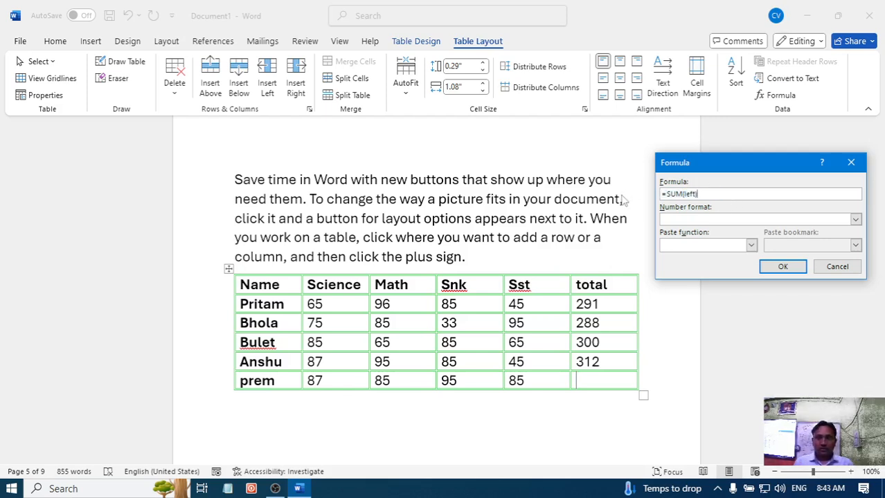
{"action": "left_click", "coordinate": [792, 271]}
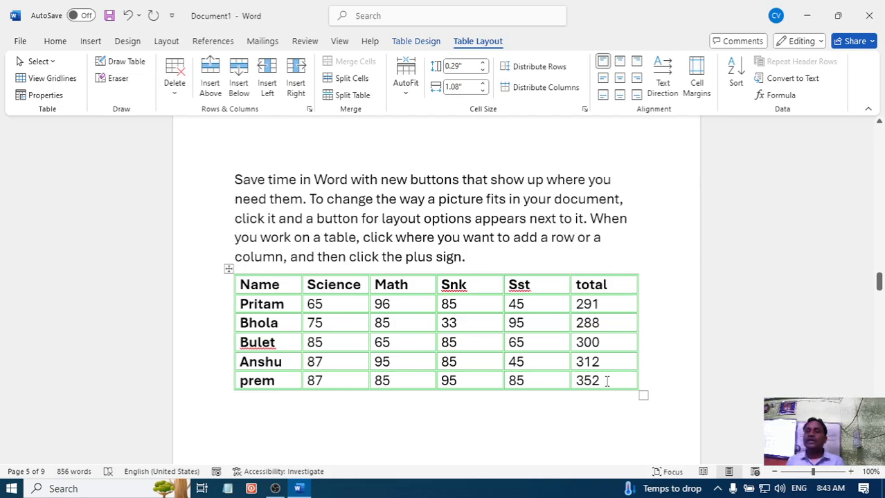
- Add a new row at the end of the marks table and enter the label Max= in its Science cell
{"action": "scroll", "coordinate": [606, 381], "scroll_direction": "down", "scroll_amount": 2}
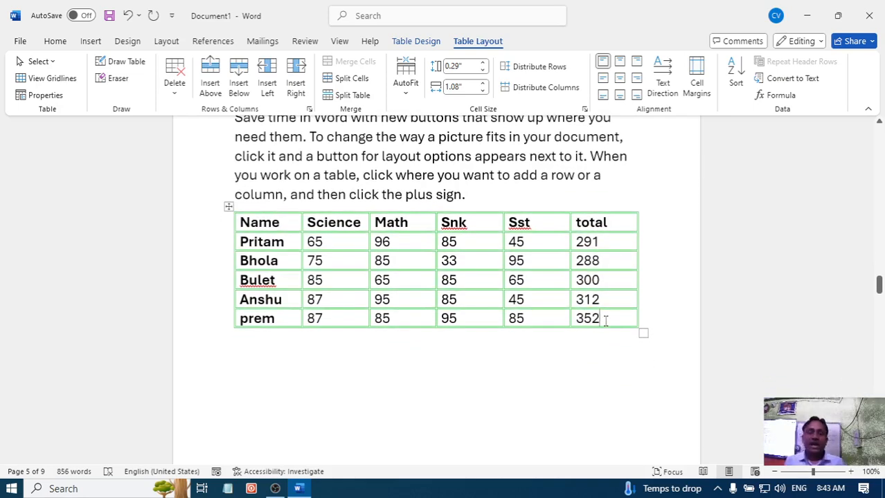
{"action": "key", "text": "Tab"}
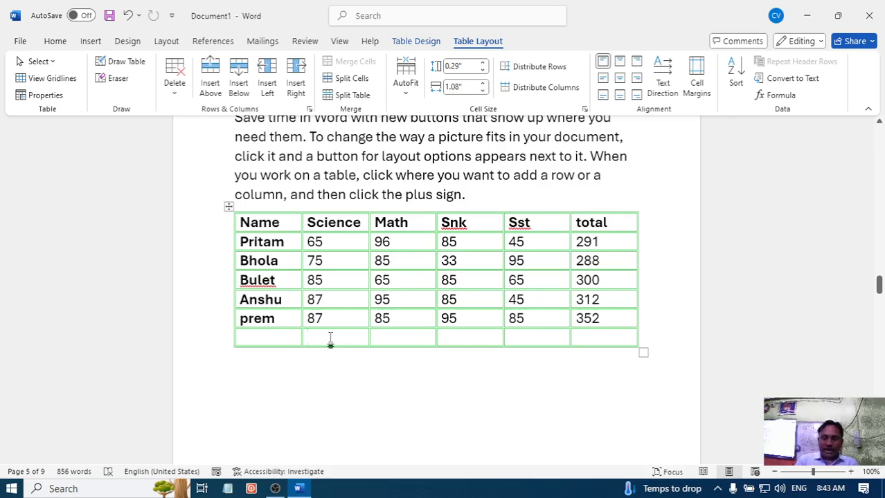
{"action": "type", "text": "m"}
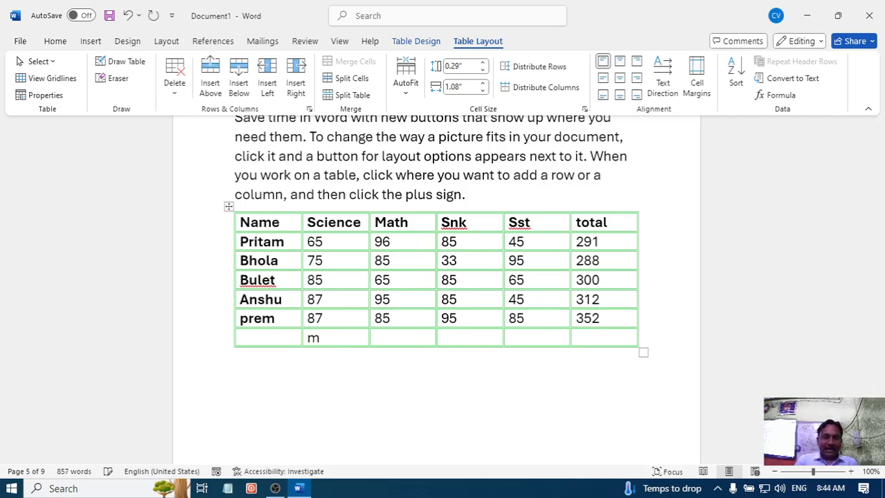
{"action": "type", "text": "ax"}
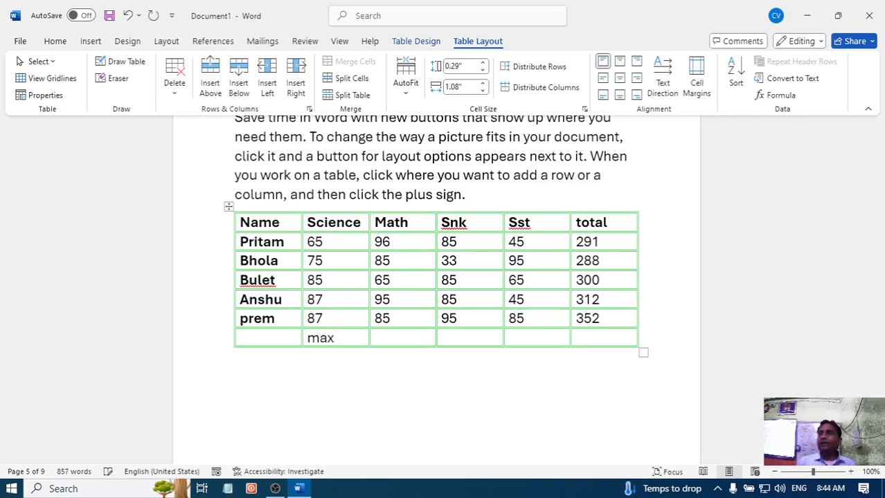
{"action": "type", "text": "="}
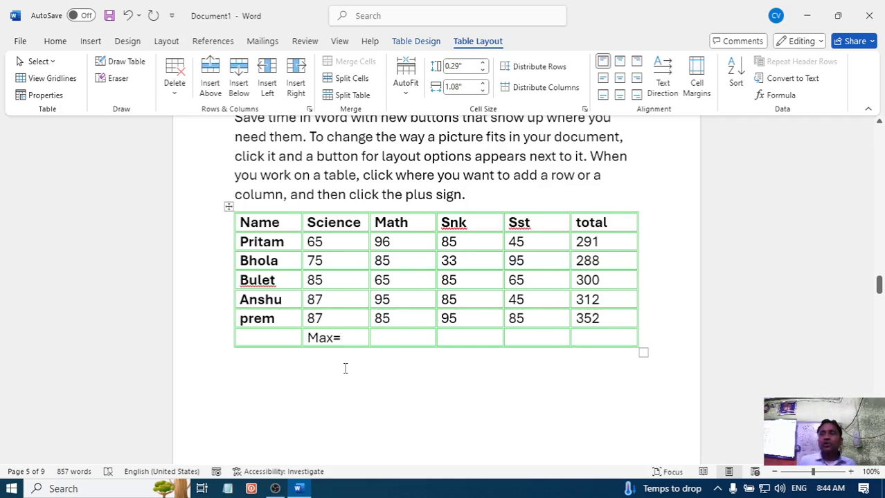
- Insert the formula =max(above) after the Max= label in the Science column, replacing the suggested SUM formula
{"action": "left_click", "coordinate": [778, 96]}
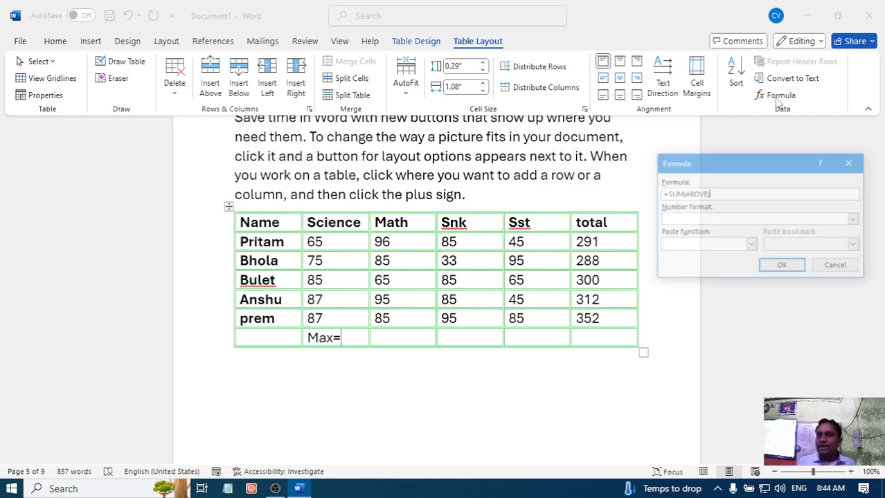
{"action": "left_click_drag", "start_coordinate": [727, 193], "coordinate": [615, 193]}
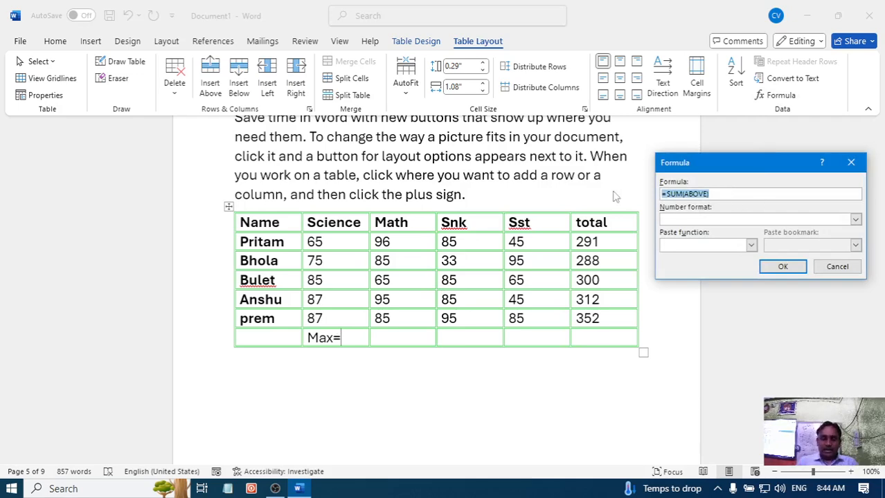
{"action": "type", "text": "=max"}
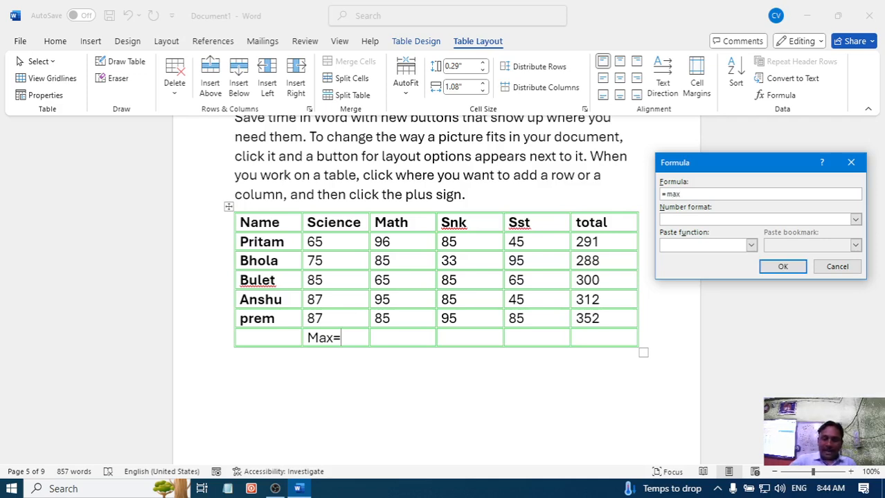
{"action": "type", "text": "("}
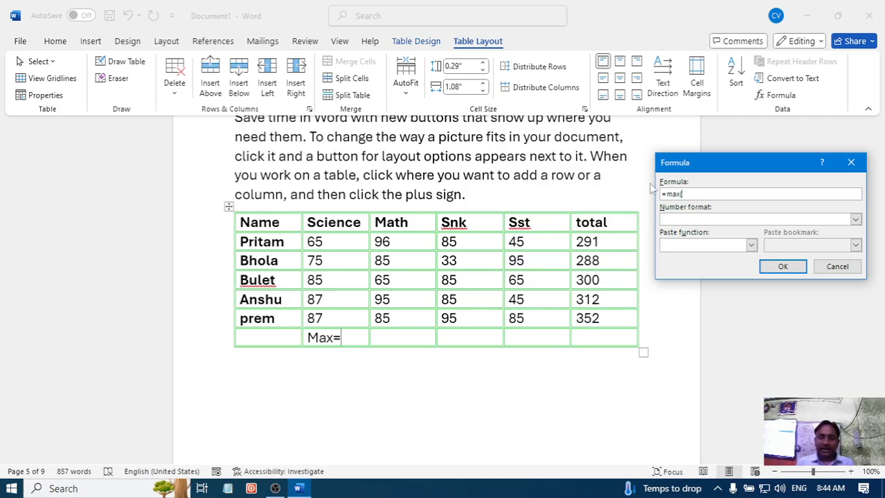
{"action": "type", "text": "abo"}
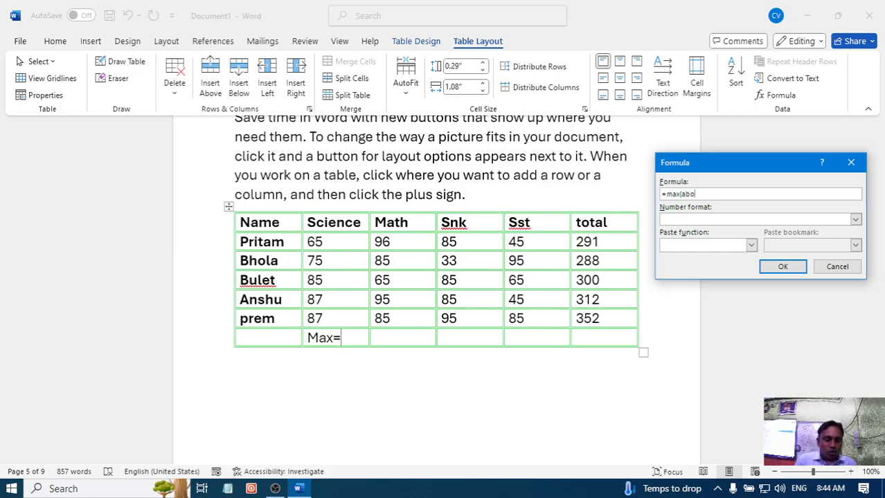
{"action": "type", "text": "ve"}
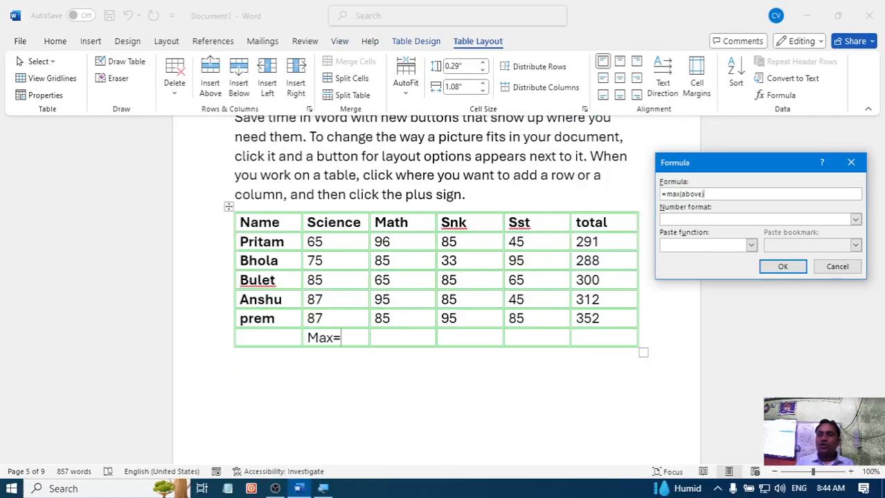
{"action": "left_click", "coordinate": [784, 267]}
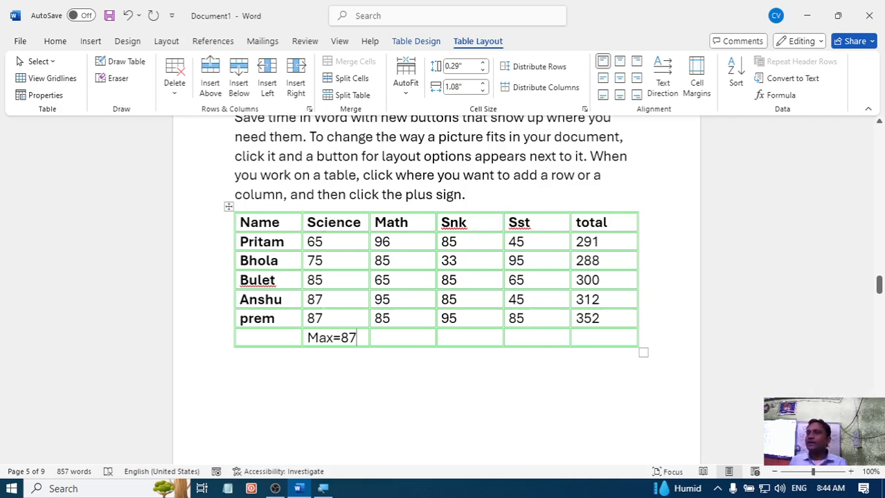
- Label the last row's Math cell Min= and insert the formula =min(above) after it
{"action": "left_click", "coordinate": [388, 337]}
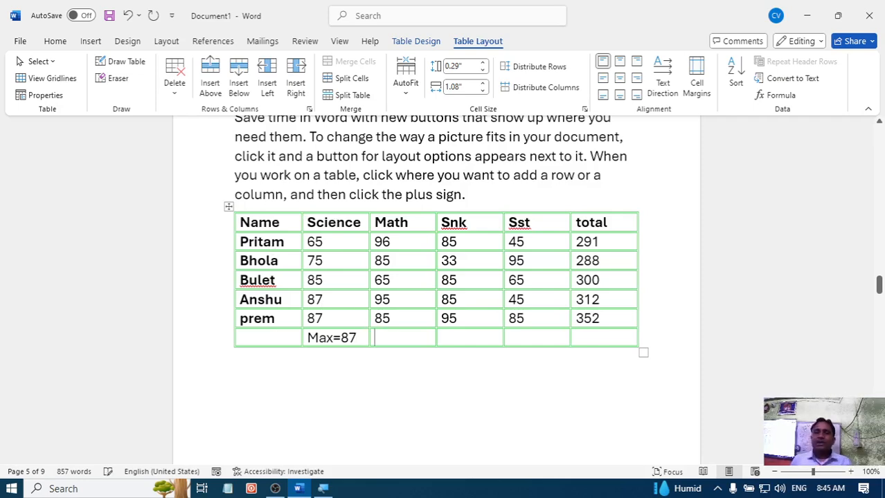
{"action": "type", "text": "min="}
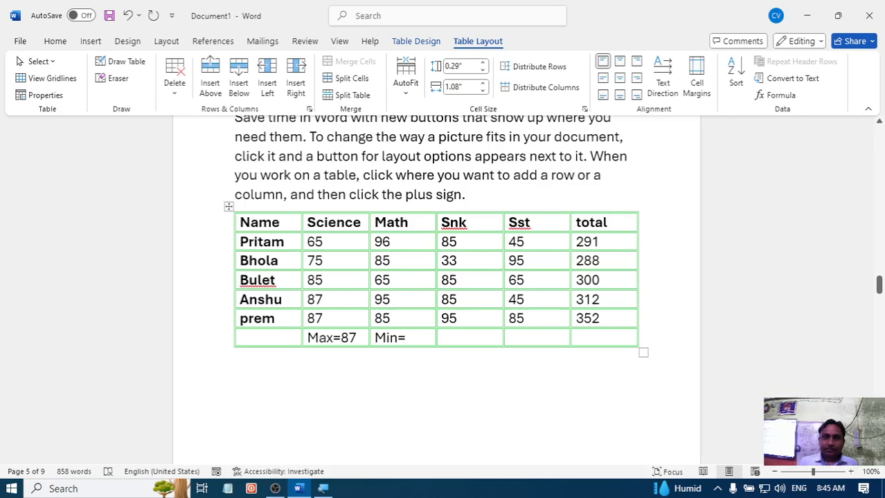
{"action": "left_click", "coordinate": [777, 96]}
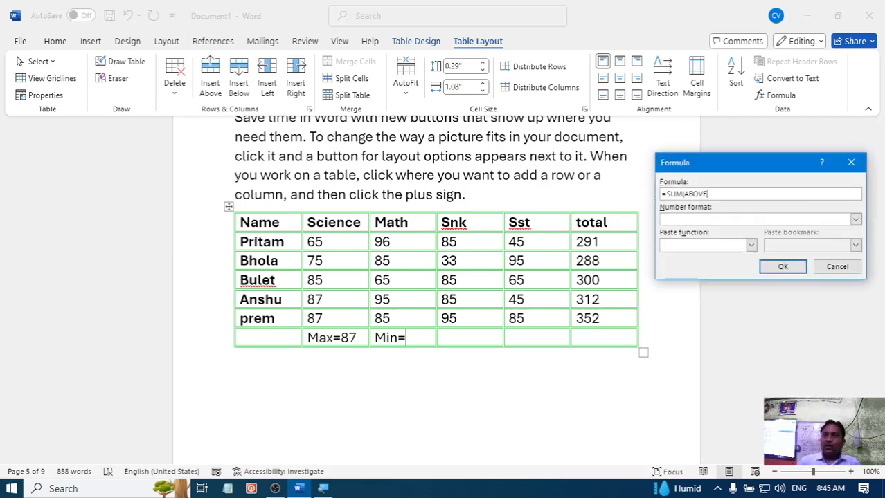
{"action": "key", "text": "BackSpace"}
{"action": "key", "text": "BackSpace"}
{"action": "key", "text": "BackSpace"}
{"action": "key", "text": "BackSpace"}
{"action": "key", "text": "BackSpace"}
{"action": "key", "text": "BackSpace"}
{"action": "key", "text": "BackSpace"}
{"action": "key", "text": "BackSpace"}
{"action": "key", "text": "BackSpace"}
{"action": "key", "text": "BackSpace"}
{"action": "key", "text": "BackSpace"}
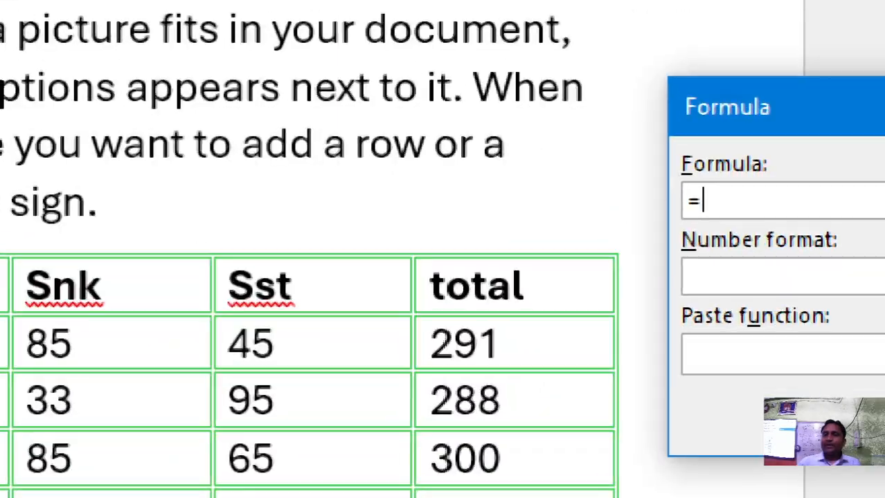
{"action": "type", "text": "min"}
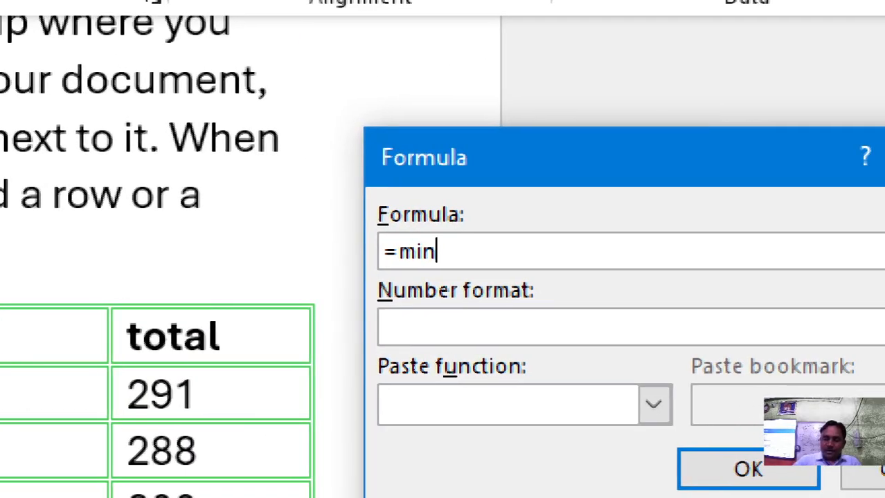
{"action": "type", "text": "(above"}
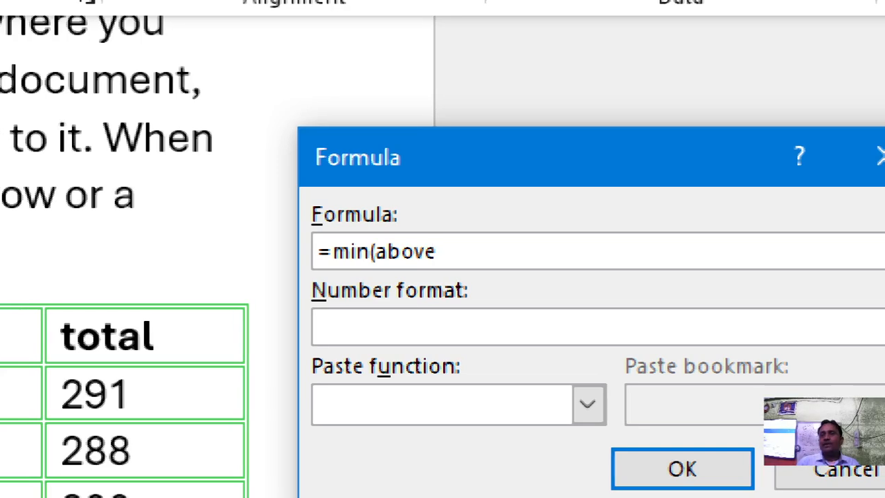
{"action": "type", "text": ")"}
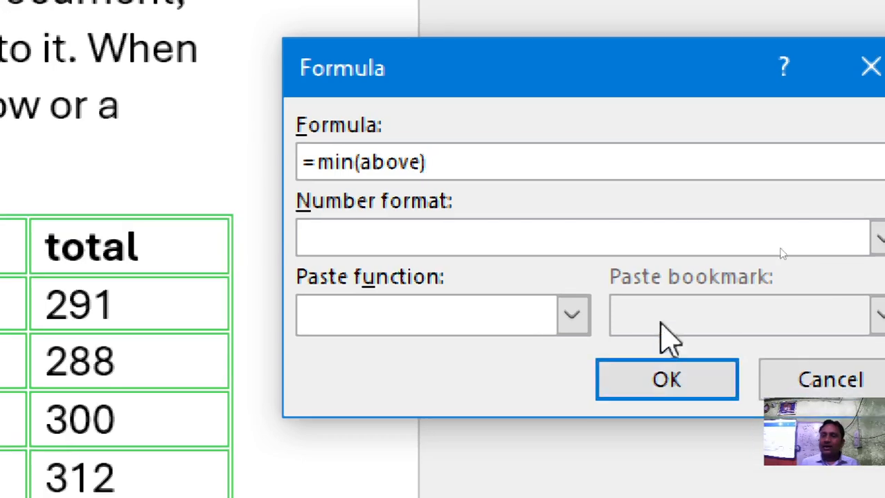
{"action": "left_click", "coordinate": [667, 398]}
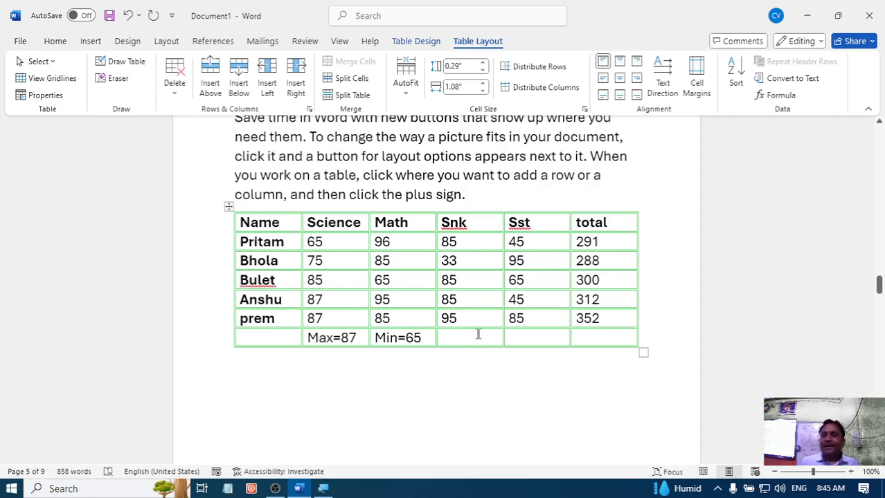
- Enter the label Average= in the last row's Snk cell
{"action": "key", "text": "Tab"}
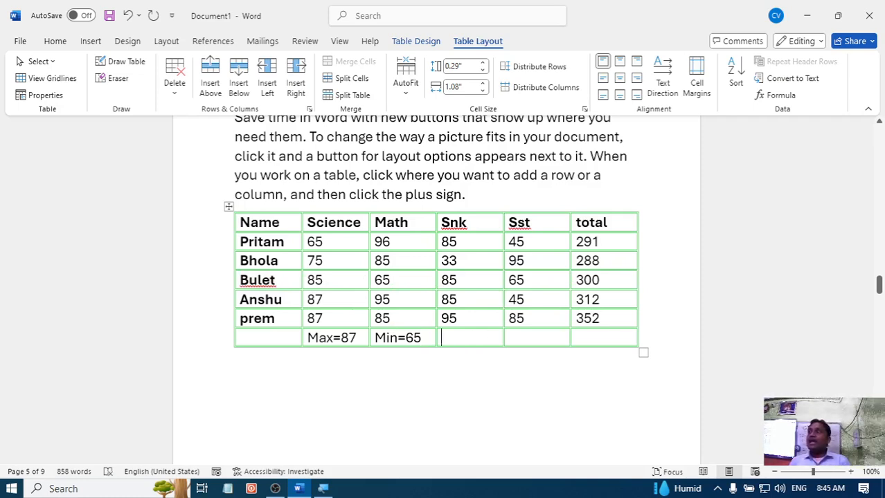
{"action": "type", "text": "="}
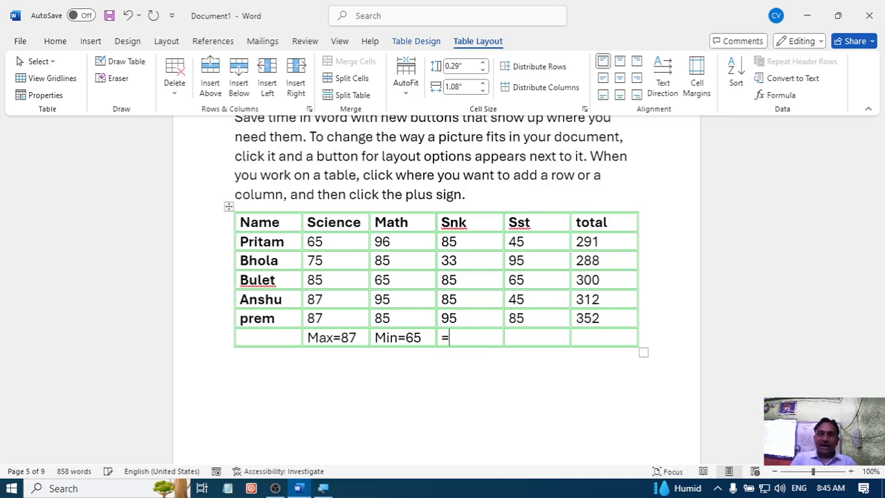
{"action": "key", "text": "BackSpace"}
{"action": "type", "text": "average"}
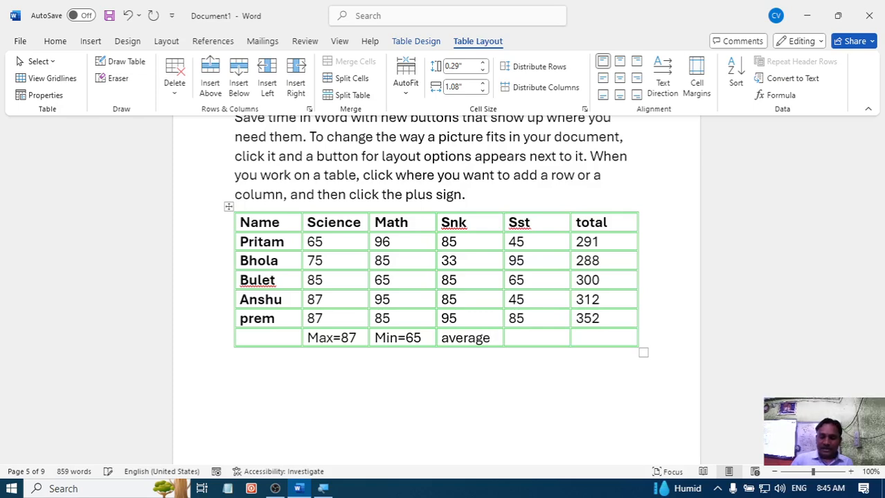
{"action": "type", "text": "="}
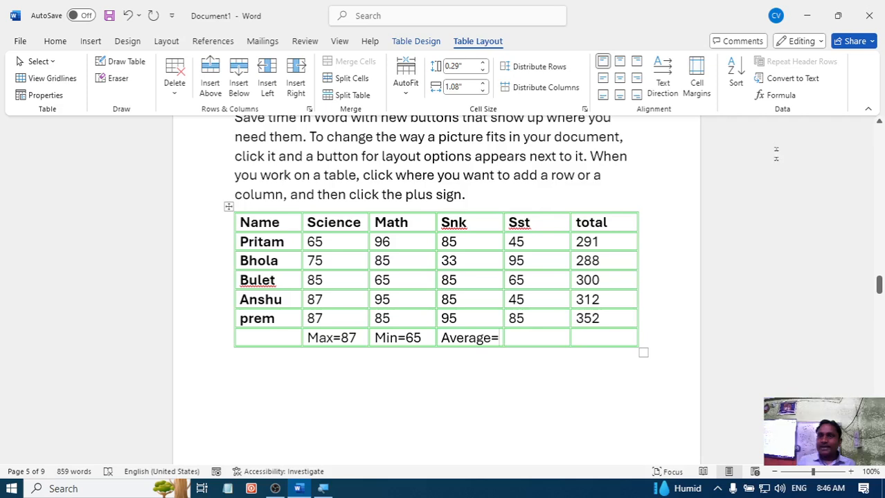
- Insert the formula =average(above) after the Average= label in the Snk column, replacing the suggested SUM formula
{"action": "left_click", "coordinate": [780, 96]}
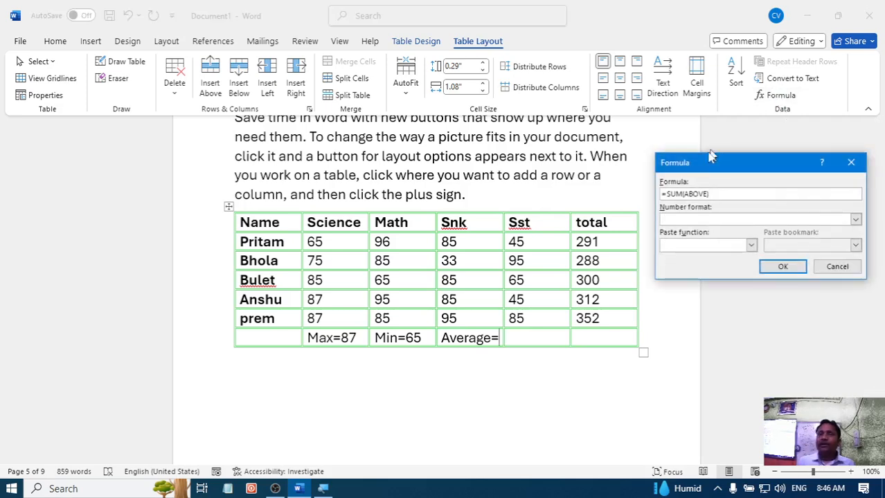
{"action": "left_click_drag", "start_coordinate": [714, 196], "coordinate": [639, 200]}
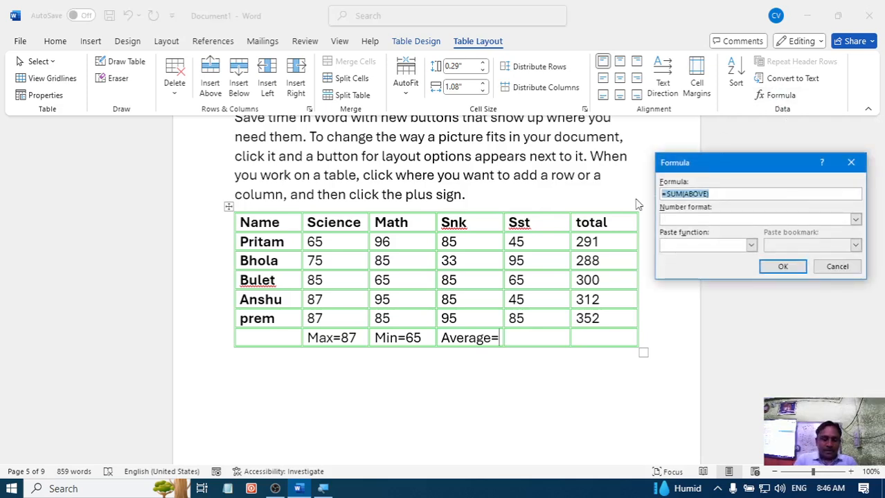
{"action": "key", "text": "BackSpace"}
{"action": "type", "text": "="}
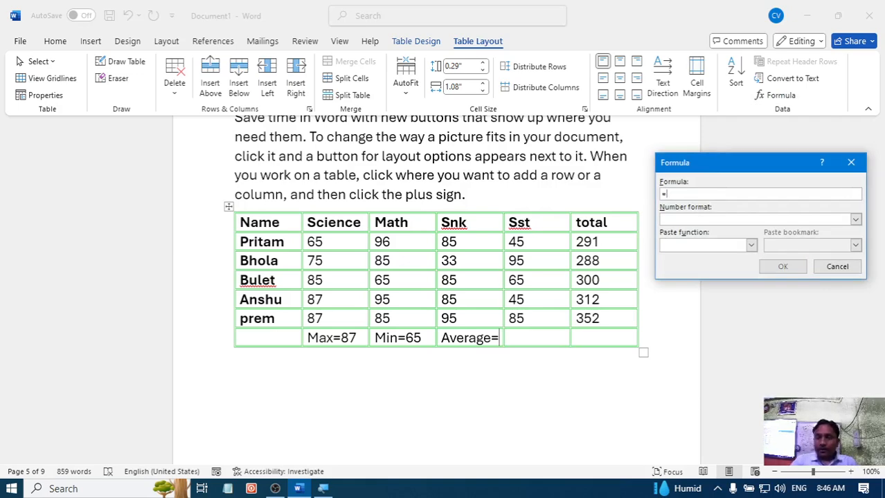
{"action": "type", "text": "ave"}
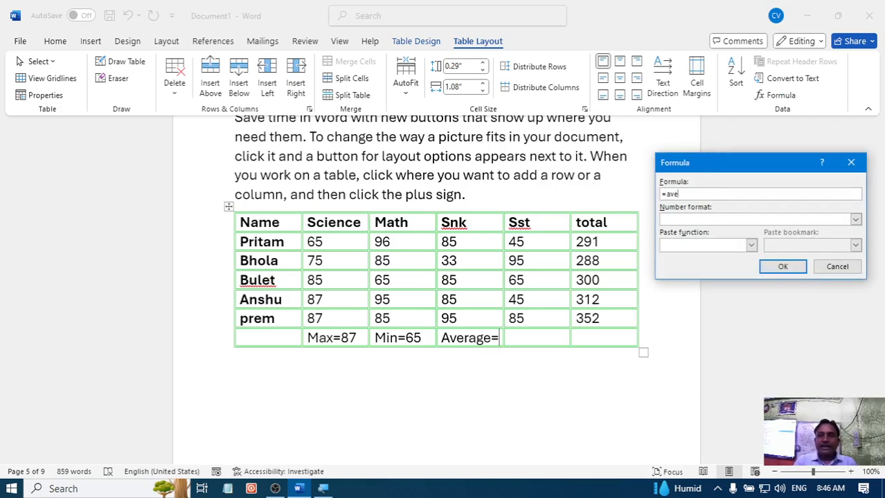
{"action": "type", "text": "rage"}
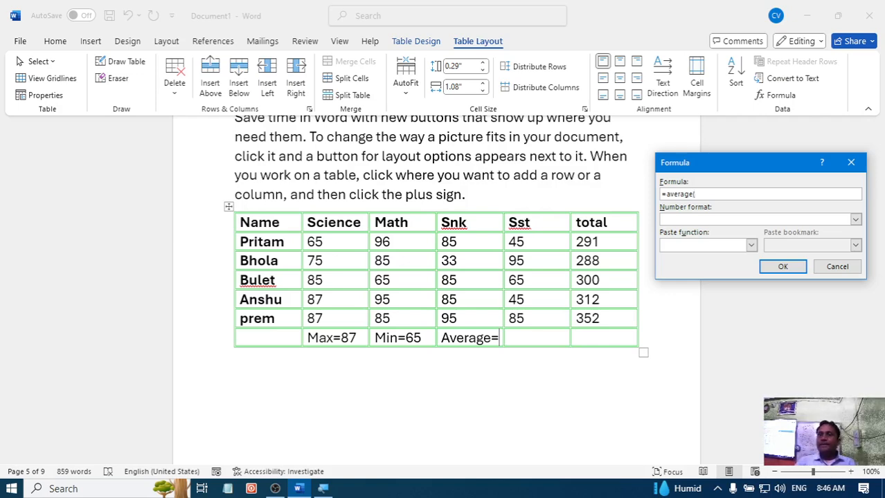
{"action": "type", "text": "(a"}
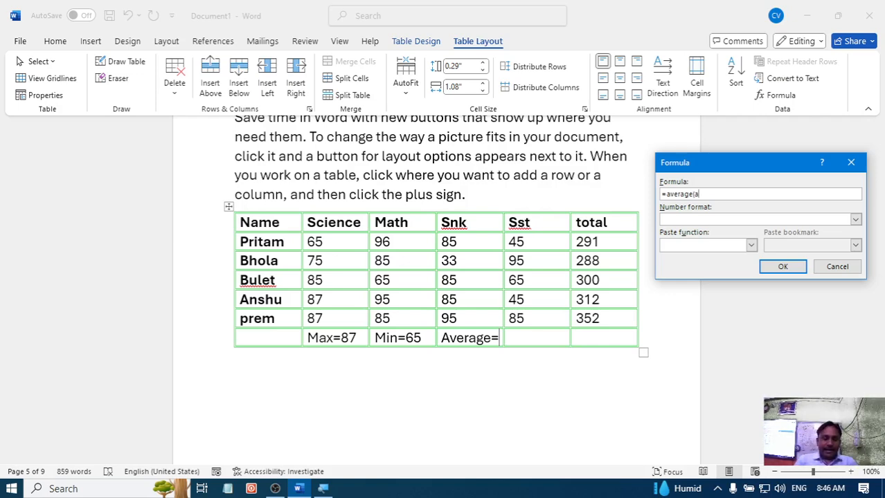
{"action": "type", "text": "bove"}
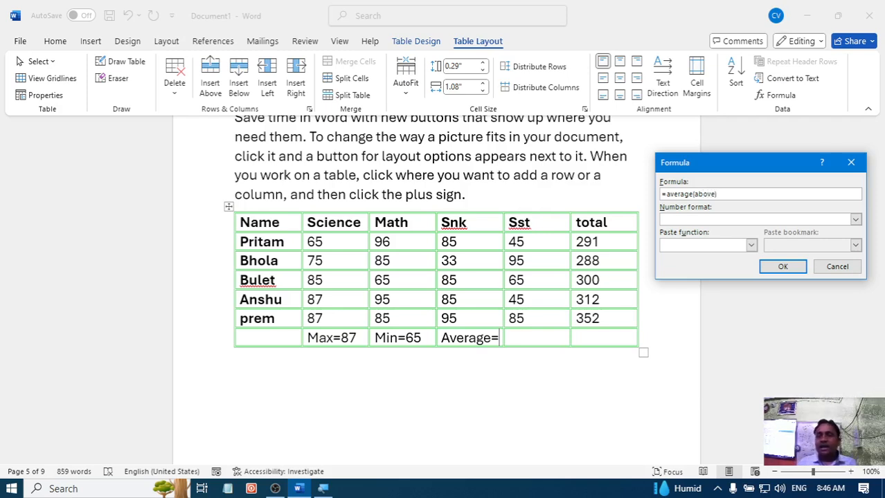
{"action": "left_click", "coordinate": [782, 267]}
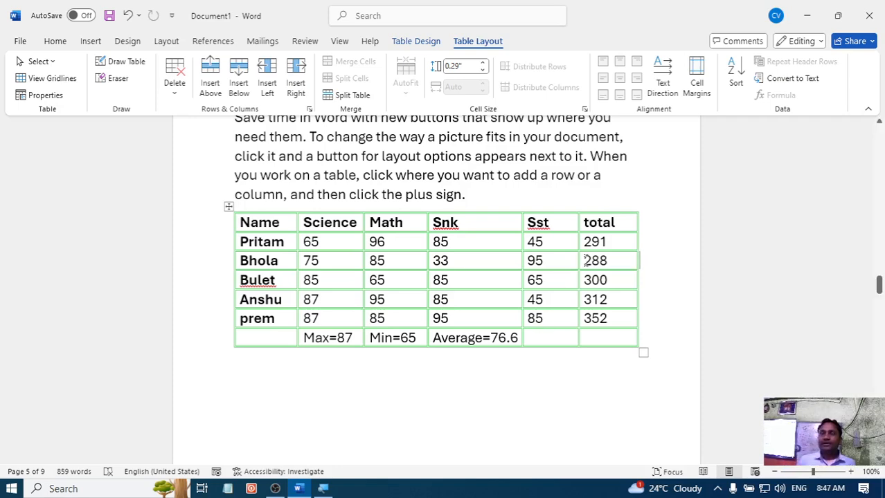
{"action": "left_click", "coordinate": [538, 340]}
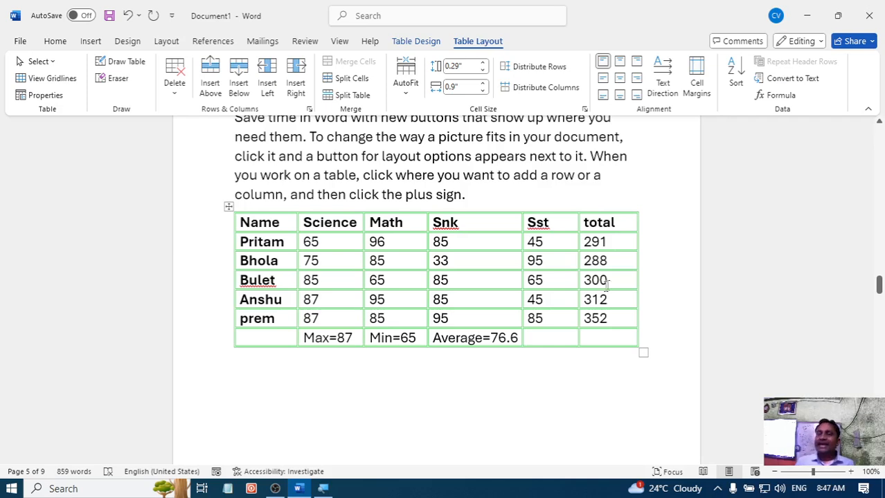
{"action": "left_click_drag", "start_coordinate": [604, 339], "coordinate": [239, 210]}
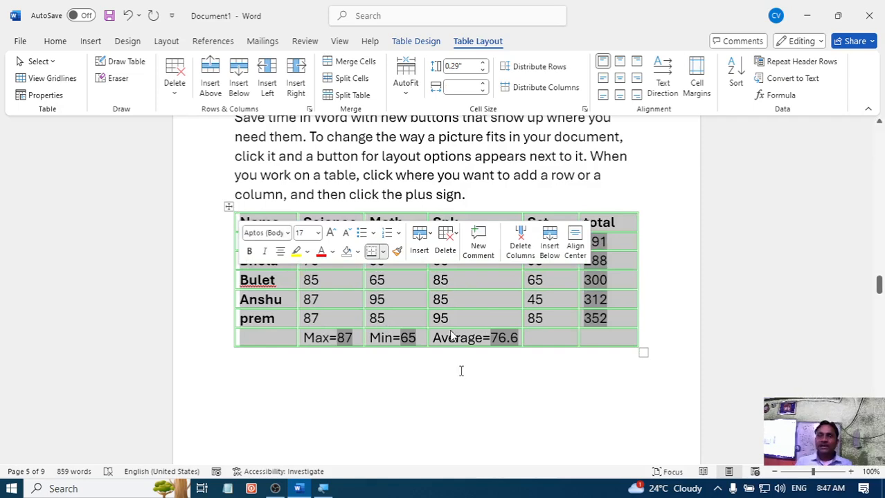
{"action": "left_click", "coordinate": [358, 357]}
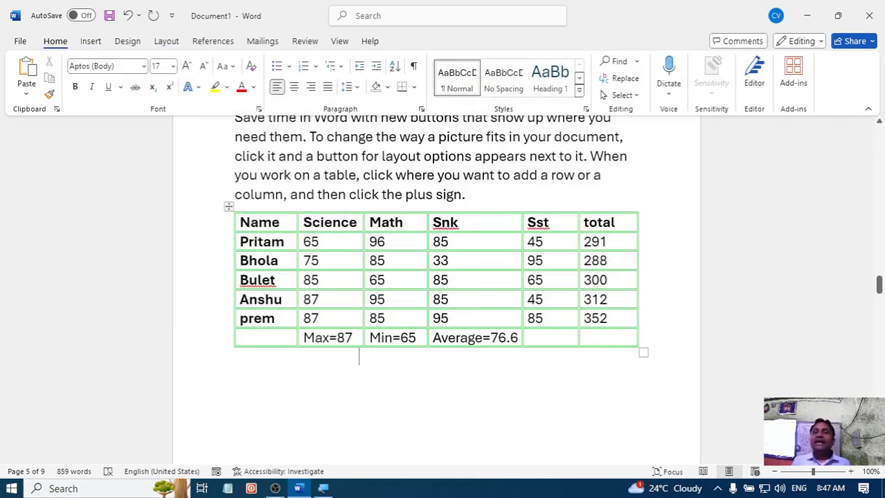
- Centre the contents of all cells of the marks table both horizontally and vertically
{"action": "left_click", "coordinate": [455, 281]}
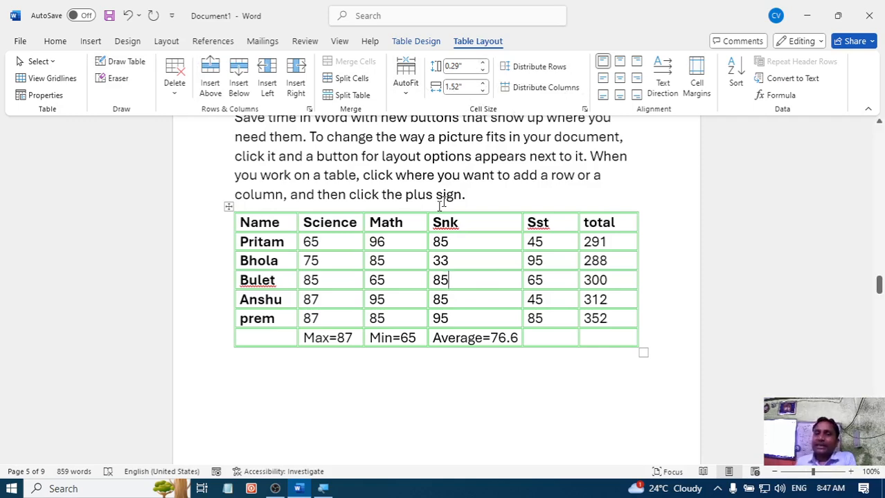
{"action": "left_click", "coordinate": [228, 206]}
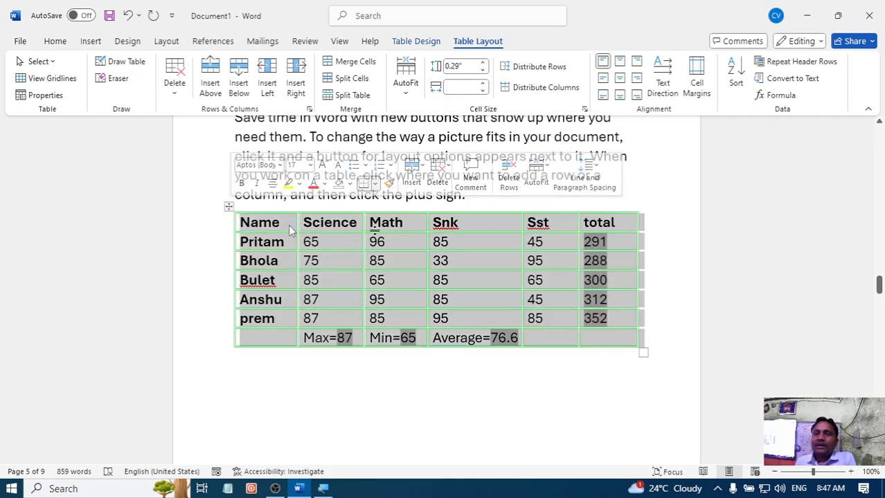
{"action": "left_click", "coordinate": [620, 79]}
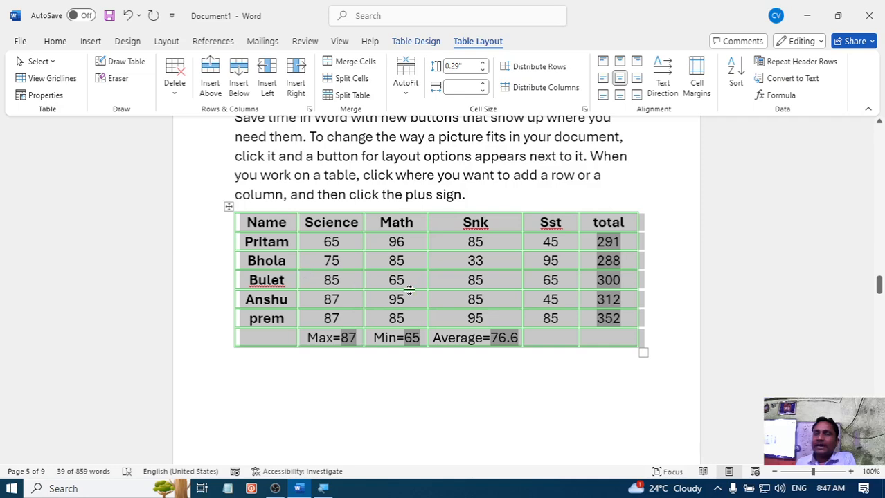
{"action": "left_click", "coordinate": [533, 362]}
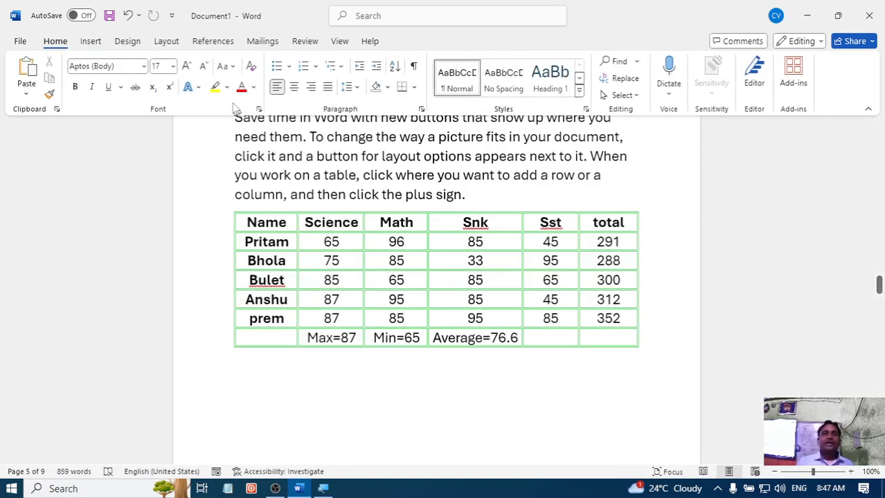
- Draw a single-cell table about 6.88" wide and 1.98" high below the marks table with Draw Table
{"action": "left_click", "coordinate": [90, 42]}
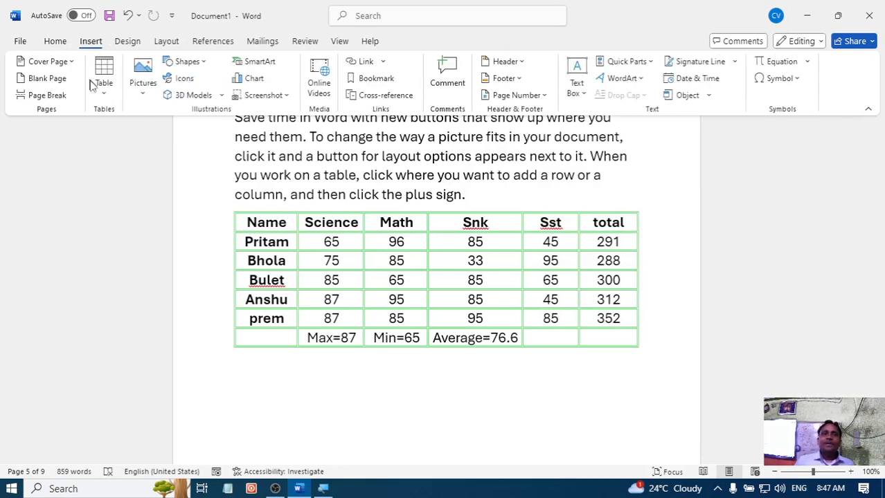
{"action": "left_click", "coordinate": [104, 93]}
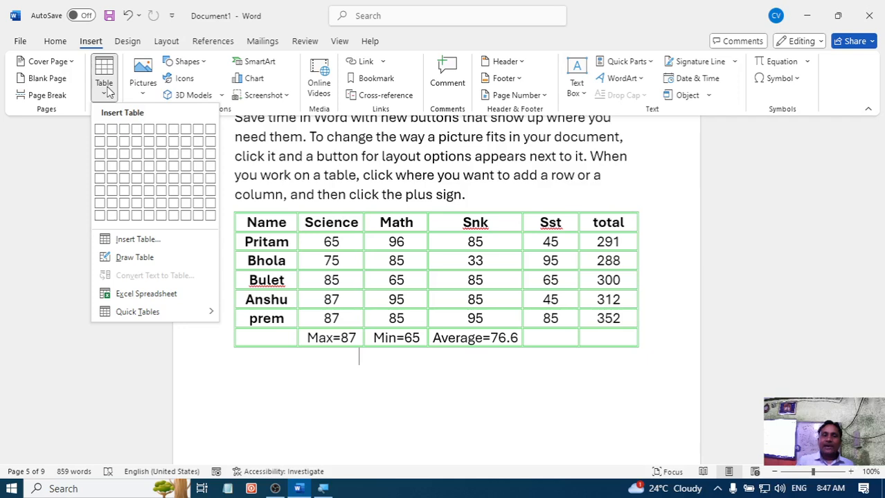
{"action": "left_click", "coordinate": [135, 257]}
{"action": "scroll", "coordinate": [268, 377], "scroll_direction": "down", "scroll_amount": 3}
{"action": "scroll", "coordinate": [268, 359], "scroll_direction": "down", "scroll_amount": 1}
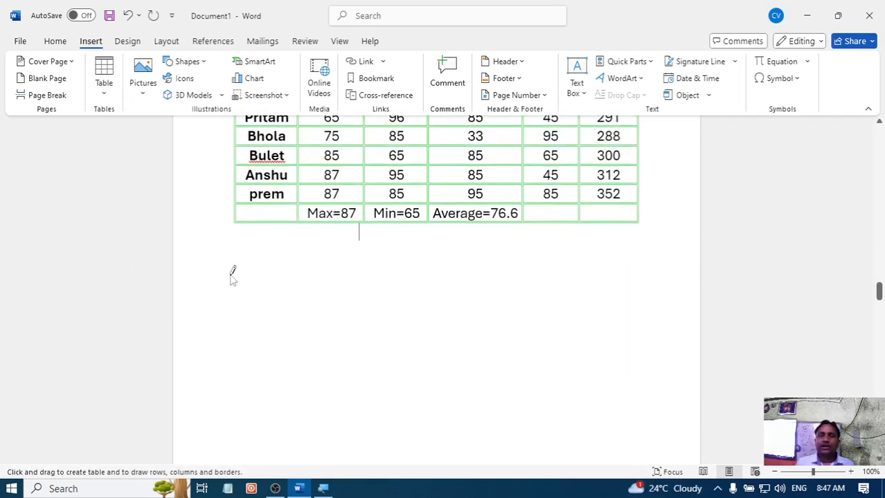
{"action": "mouse_move", "coordinate": [239, 268]}
{"action": "left_mouse_down"}
{"action": "mouse_move", "coordinate": [446, 304]}
{"action": "mouse_move", "coordinate": [575, 348]}
{"action": "mouse_move", "coordinate": [664, 391]}
{"action": "mouse_move", "coordinate": [658, 377]}
{"action": "left_mouse_up"}
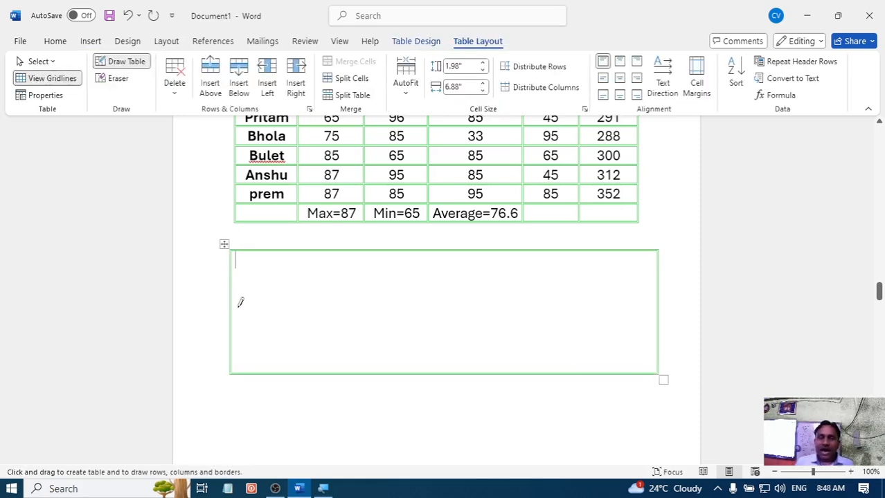
- Divide the drawn table into two rows and two columns, and split the second cell of the first row with a vertical line
{"action": "left_click_drag", "start_coordinate": [236, 305], "coordinate": [424, 308]}
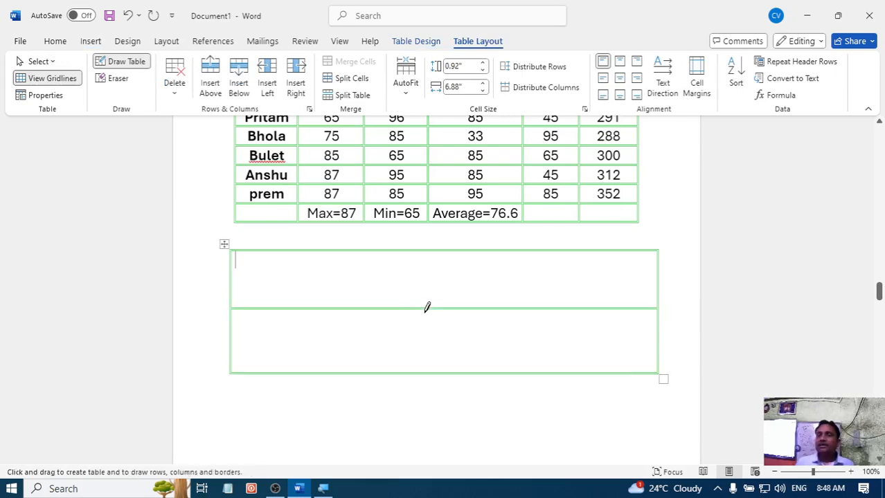
{"action": "left_click_drag", "start_coordinate": [425, 250], "coordinate": [426, 373]}
{"action": "left_click_drag", "start_coordinate": [540, 248], "coordinate": [537, 307]}
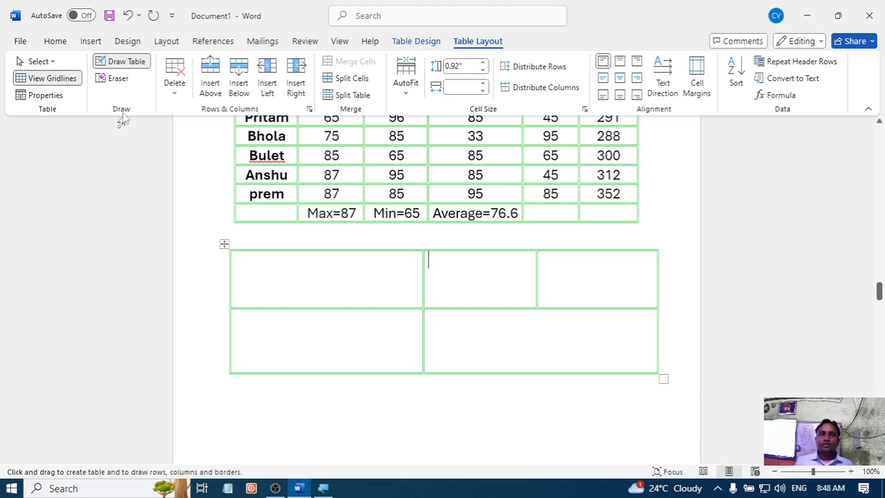
{"action": "left_click", "coordinate": [118, 63]}
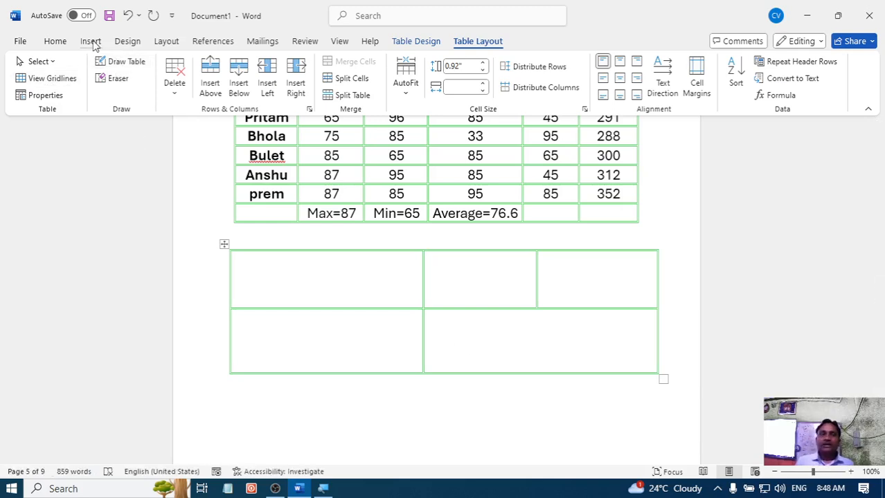
- Browse the built-in Quick Tables designs, from the calendars to the tables with subheads, without inserting one
{"action": "left_click", "coordinate": [92, 41]}
{"action": "left_click", "coordinate": [105, 88]}
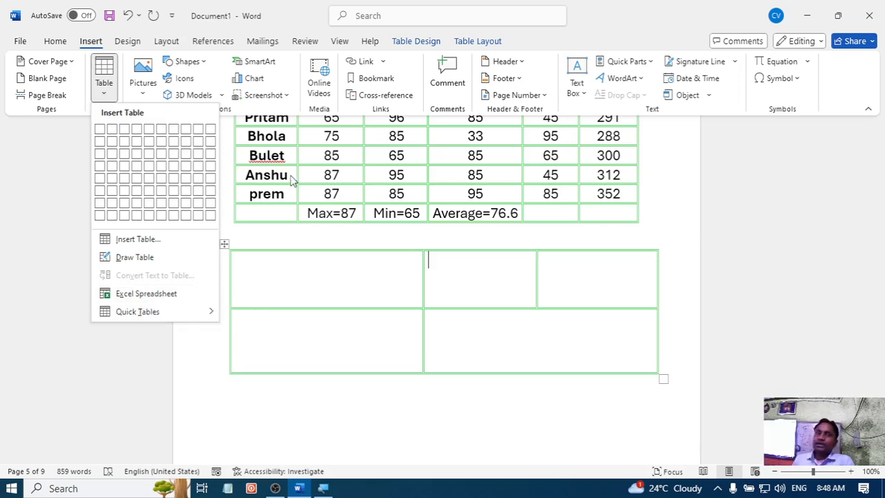
{"action": "mouse_move", "coordinate": [157, 317]}
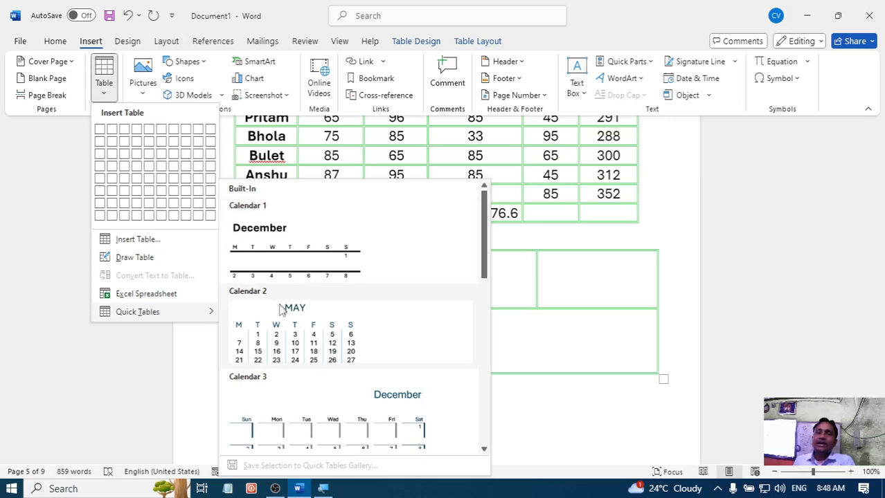
{"action": "scroll", "coordinate": [280, 304], "scroll_direction": "down", "scroll_amount": 3}
{"action": "scroll", "coordinate": [281, 279], "scroll_direction": "down", "scroll_amount": 5}
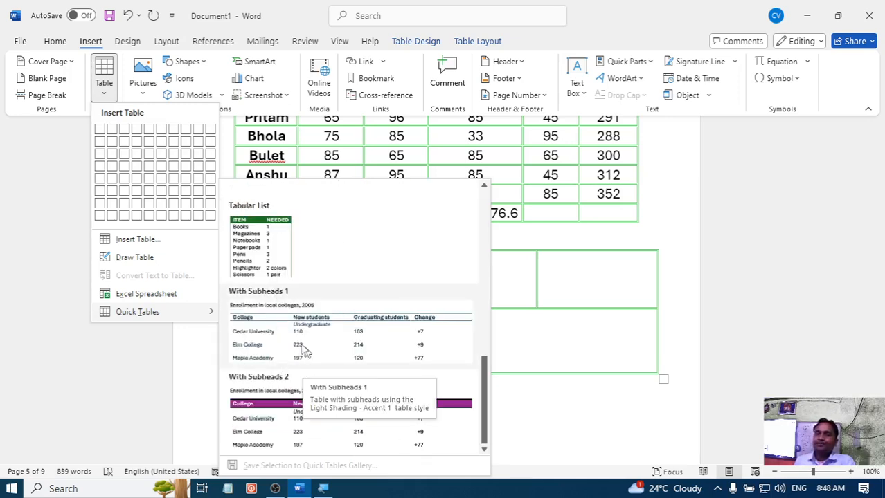
{"action": "left_click", "coordinate": [564, 339]}
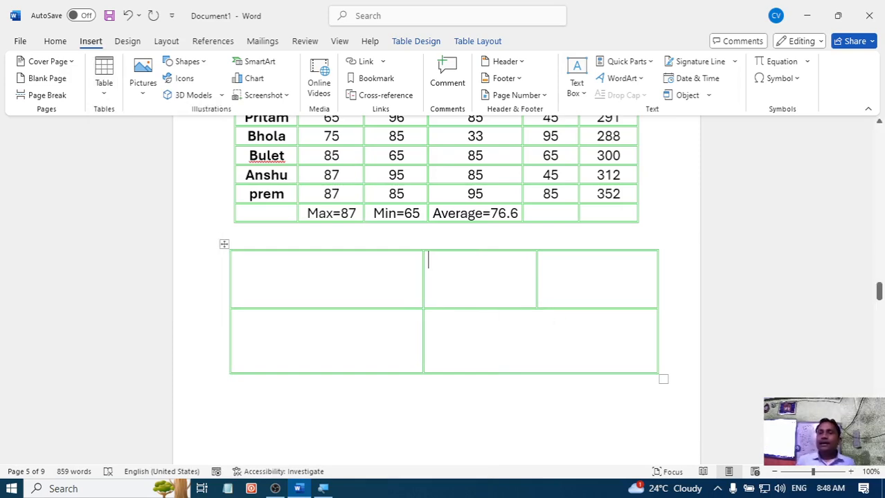
- Convert the marks table to text separated with tabs, and undo the conversion
{"action": "left_click", "coordinate": [483, 41]}
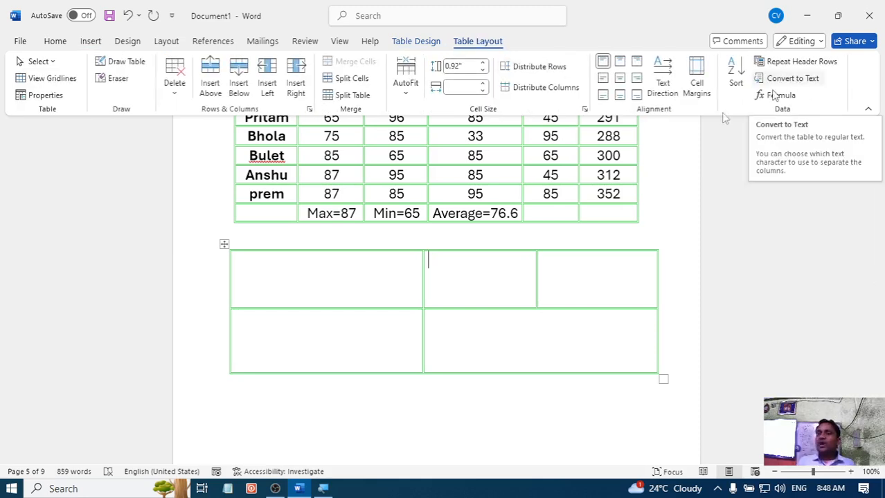
{"action": "double_click", "coordinate": [551, 175]}
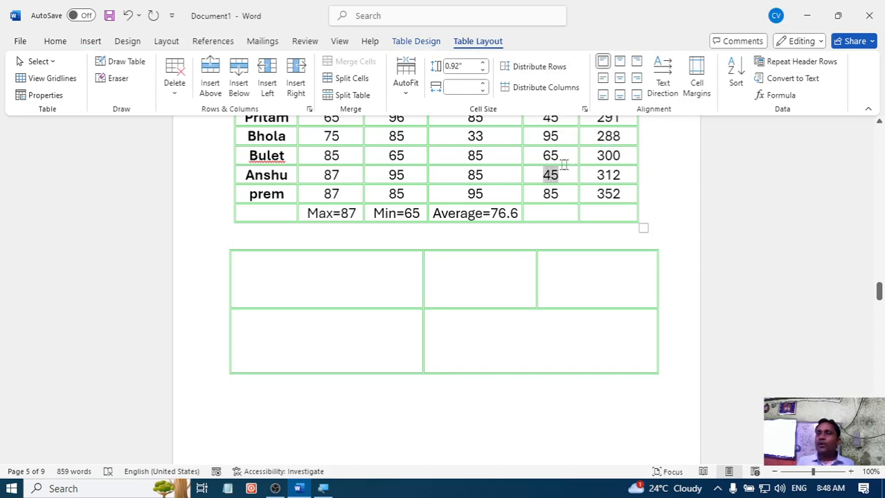
{"action": "left_click", "coordinate": [787, 79]}
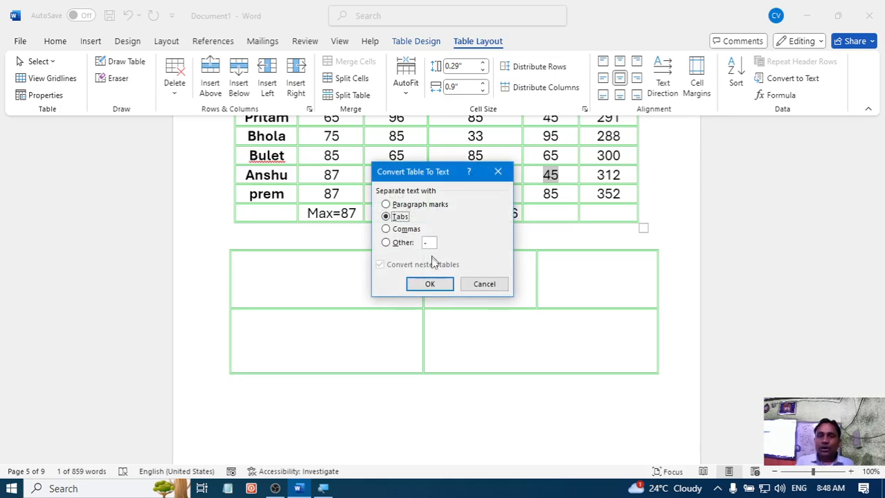
{"action": "left_click", "coordinate": [428, 286]}
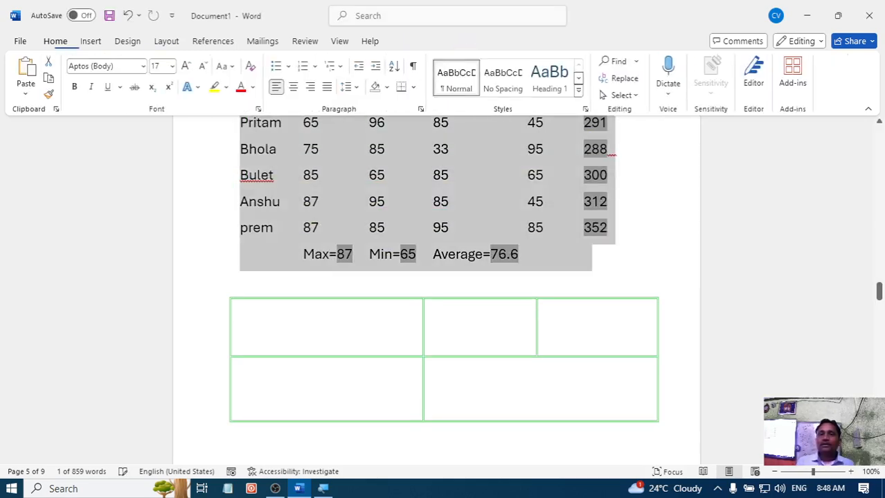
{"action": "scroll", "coordinate": [562, 259], "scroll_direction": "up", "scroll_amount": 1}
{"action": "scroll", "coordinate": [562, 259], "scroll_direction": "up", "scroll_amount": 1}
{"action": "left_click", "coordinate": [528, 274]}
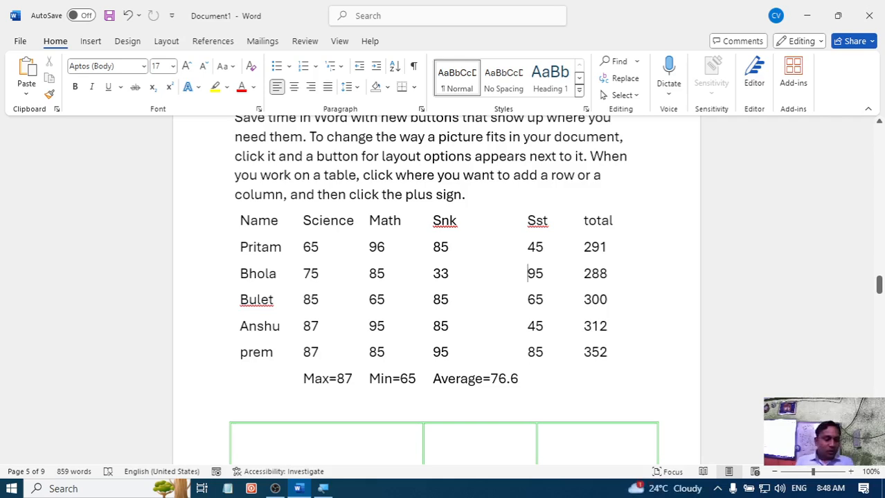
{"action": "key", "text": "ctrl+z"}
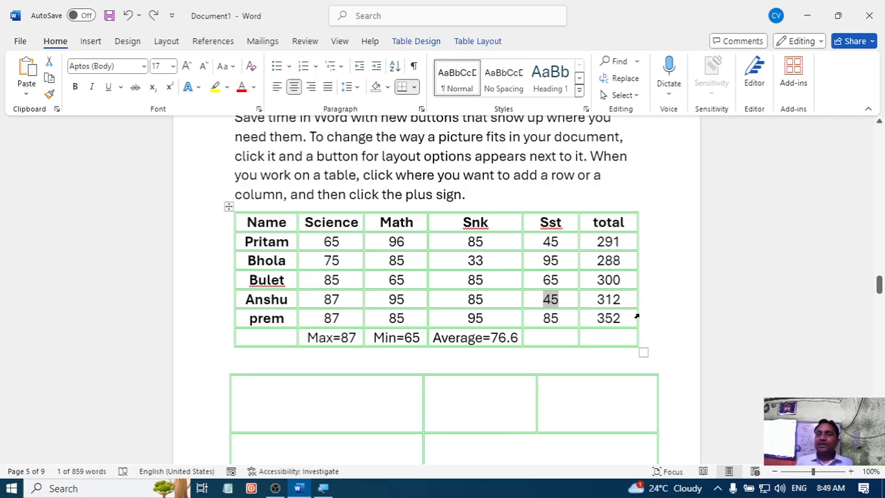
- Convert the marks table to text, using a hyphen as the Other separator
{"action": "left_click", "coordinate": [470, 42]}
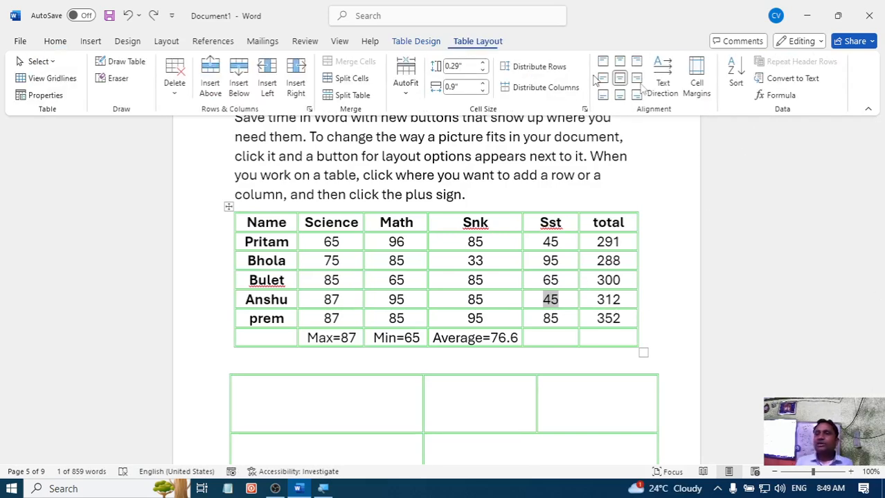
{"action": "left_click", "coordinate": [773, 80]}
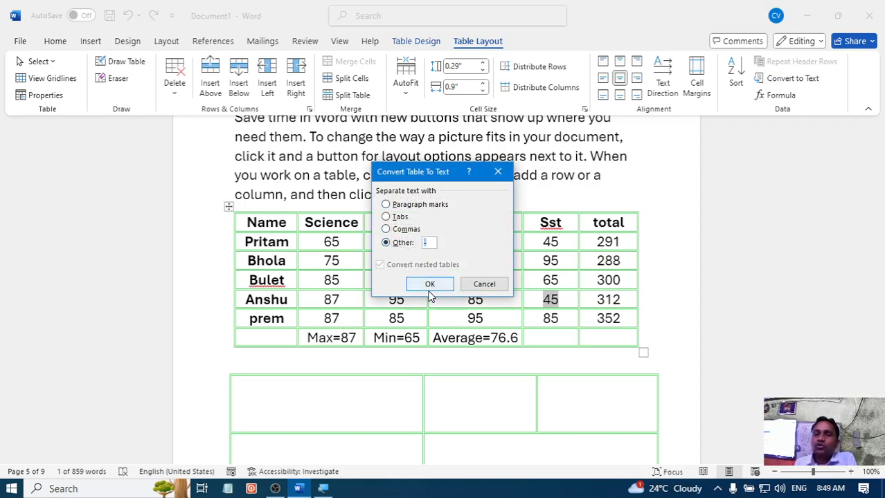
{"action": "left_click", "coordinate": [430, 284]}
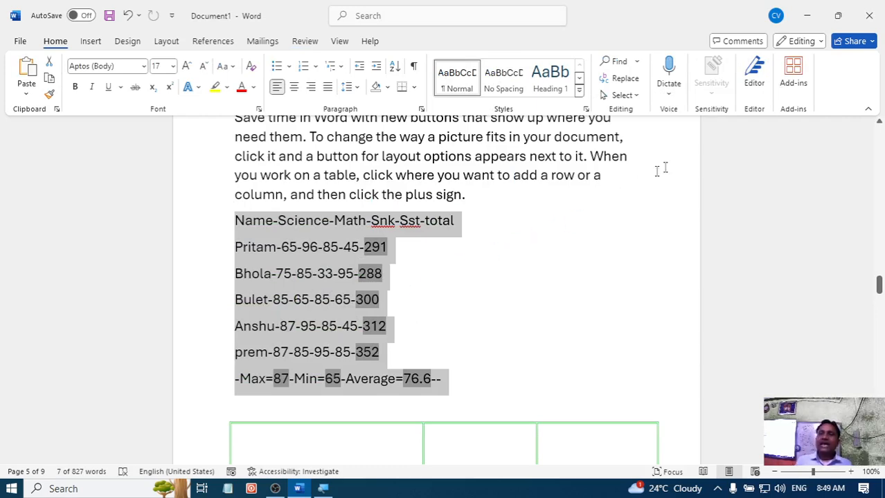
- Undo the hyphen-separated text conversion to restore the marks table, and view the table insertion options
{"action": "key", "text": "ctrl+z"}
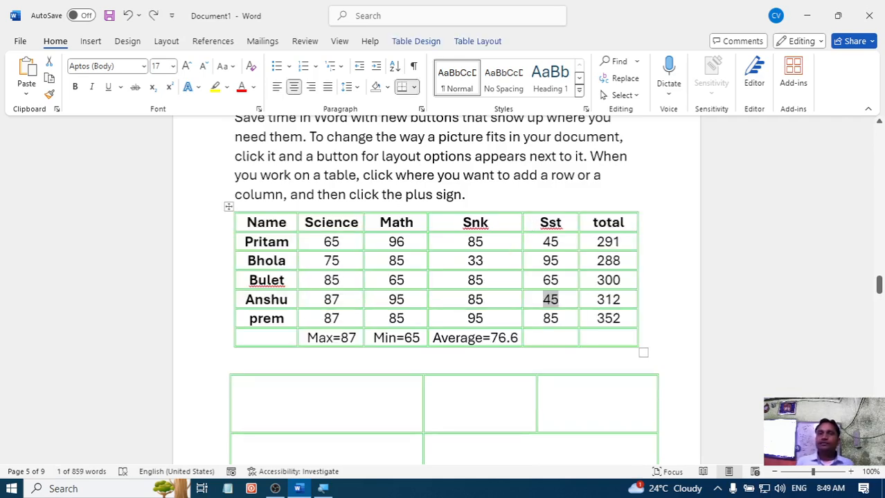
{"action": "left_click", "coordinate": [90, 41]}
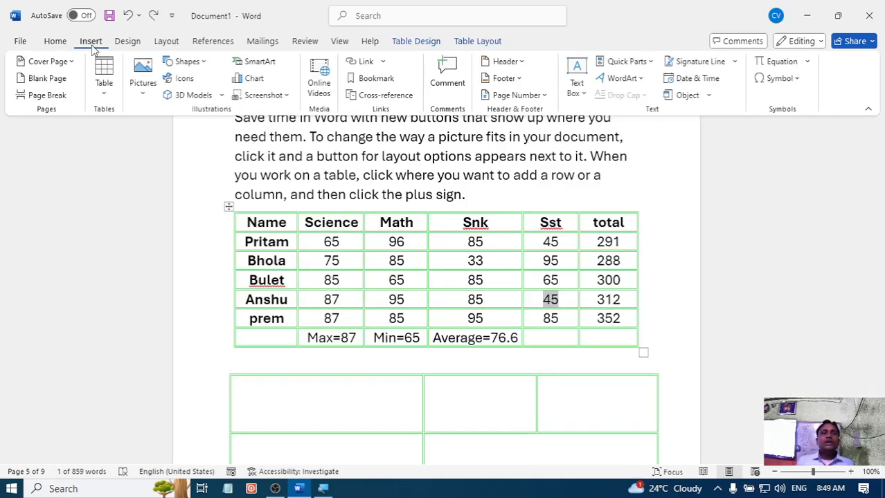
{"action": "left_click", "coordinate": [105, 97]}
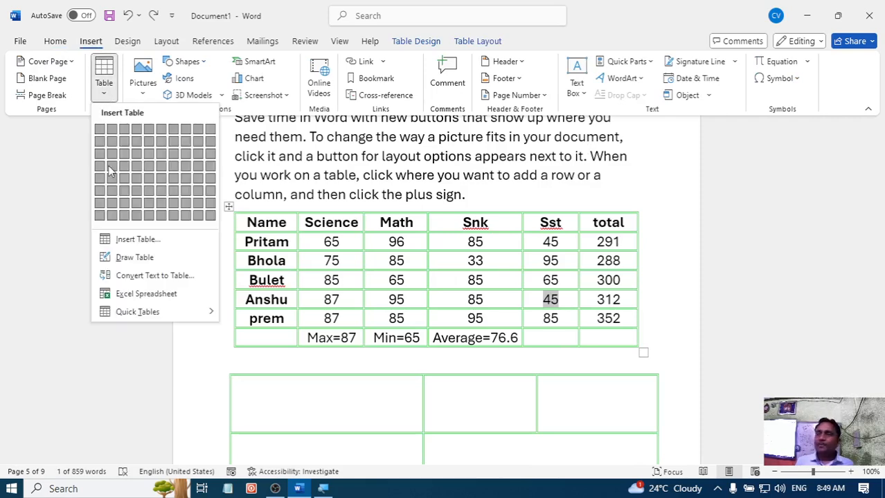
{"action": "left_click", "coordinate": [60, 164]}
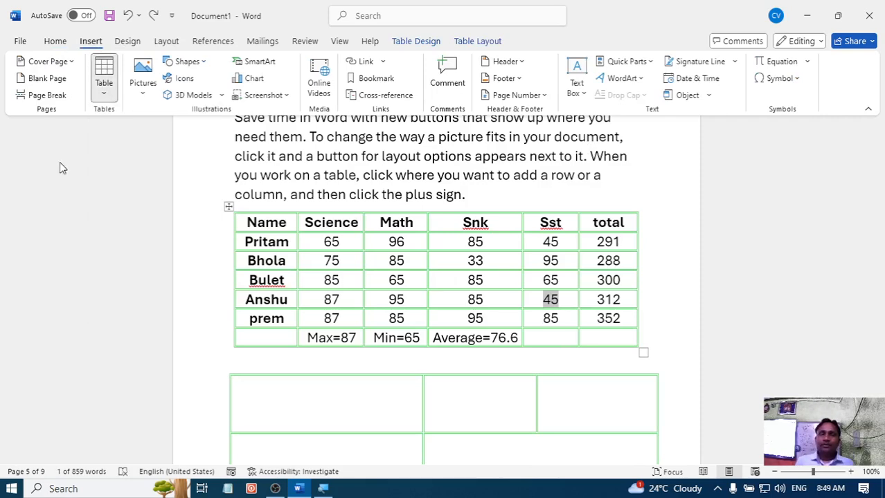
- Insert the portrait picture 654+6546546+544+ from this device's Desktop folder, below the drawn table
{"action": "left_click", "coordinate": [140, 97]}
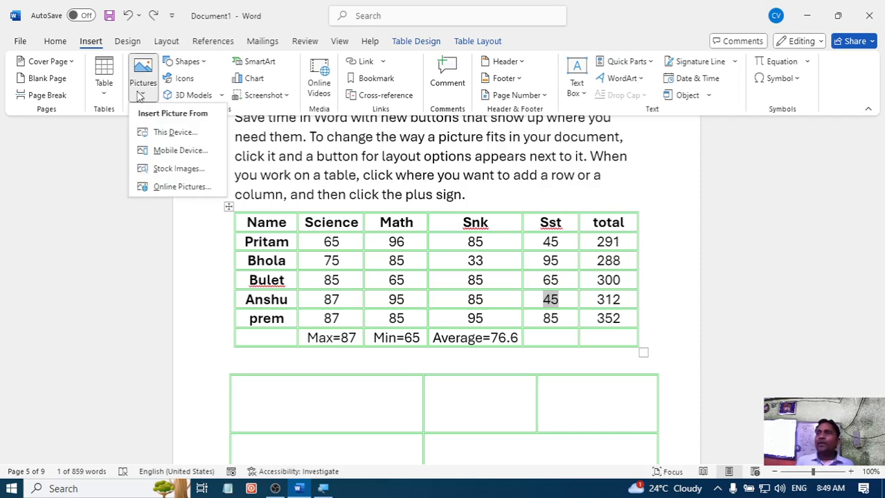
{"action": "scroll", "coordinate": [387, 243], "scroll_direction": "down", "scroll_amount": 8}
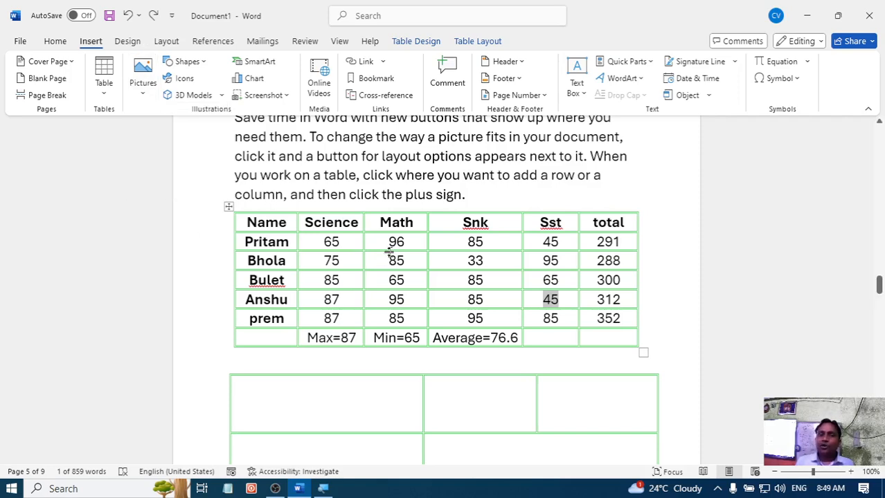
{"action": "left_click", "coordinate": [289, 225]}
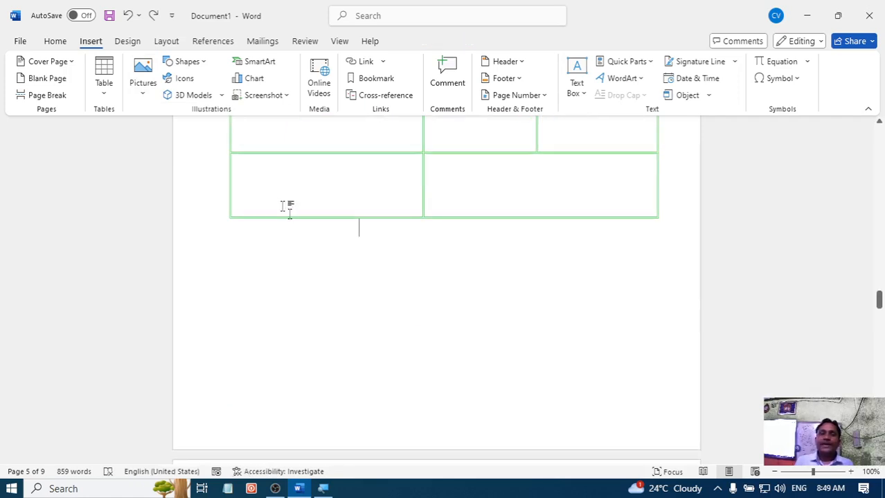
{"action": "left_click", "coordinate": [143, 85]}
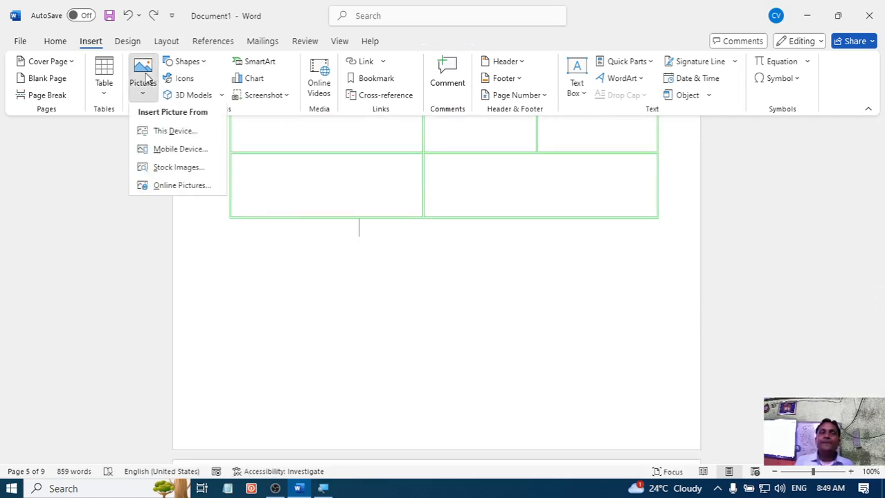
{"action": "left_click", "coordinate": [173, 133]}
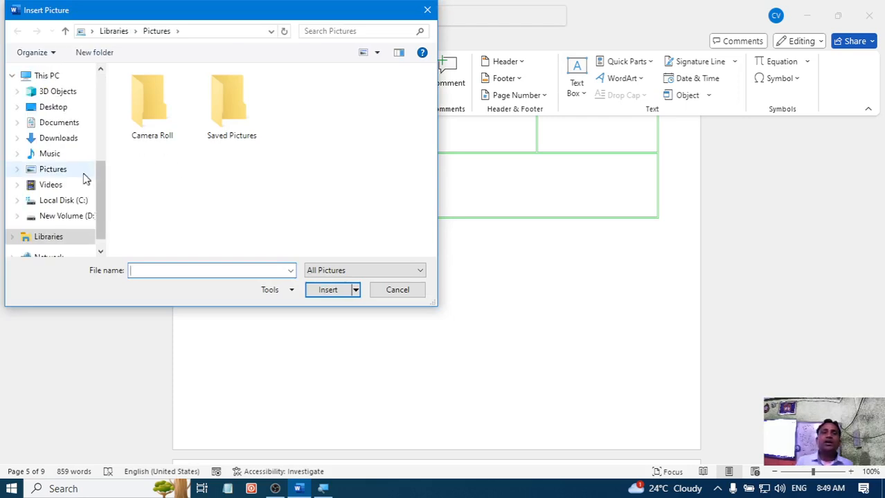
{"action": "left_click", "coordinate": [56, 107]}
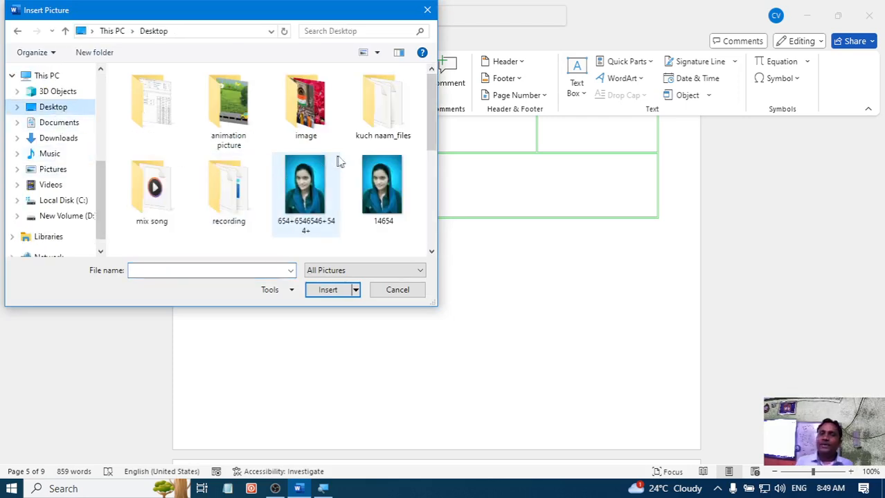
{"action": "left_click", "coordinate": [309, 191]}
{"action": "left_click", "coordinate": [333, 289]}
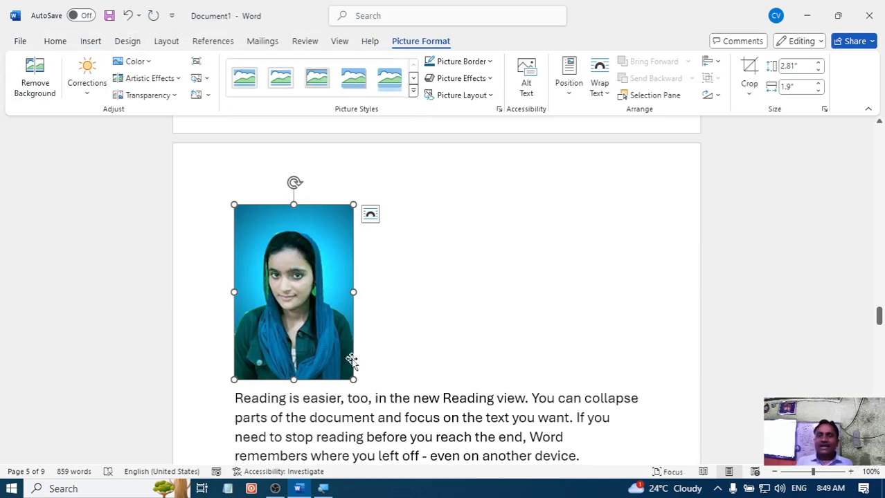
- Shrink the inserted portrait to about 0.91" high by 0.62" wide, and try to move it sideways
{"action": "left_click_drag", "start_coordinate": [353, 380], "coordinate": [274, 262]}
{"action": "left_click_drag", "start_coordinate": [253, 233], "coordinate": [285, 232]}
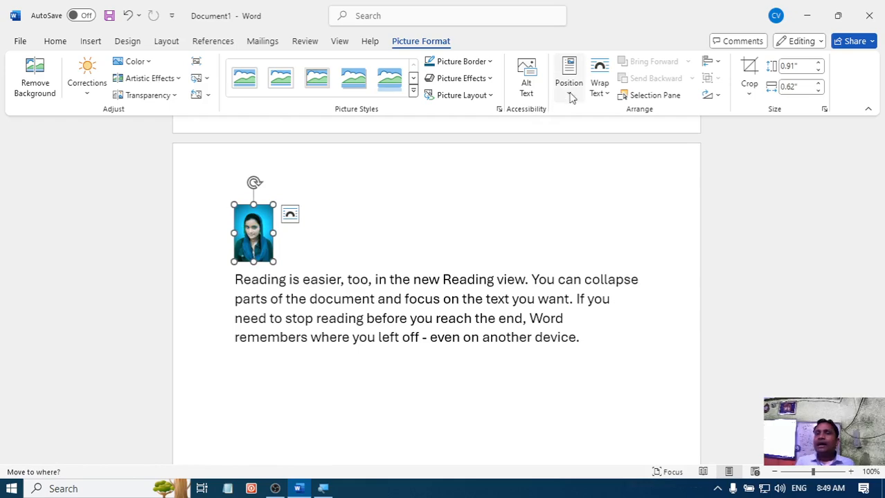
- Try the In Front of Text wrapping on the portrait, look for it on the preceding pages, and undo the wrapping
{"action": "left_click", "coordinate": [600, 88]}
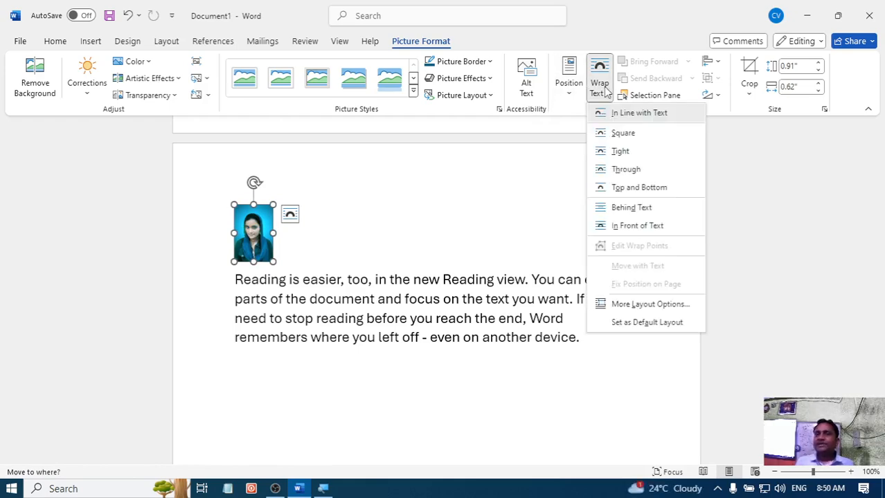
{"action": "left_click", "coordinate": [612, 229]}
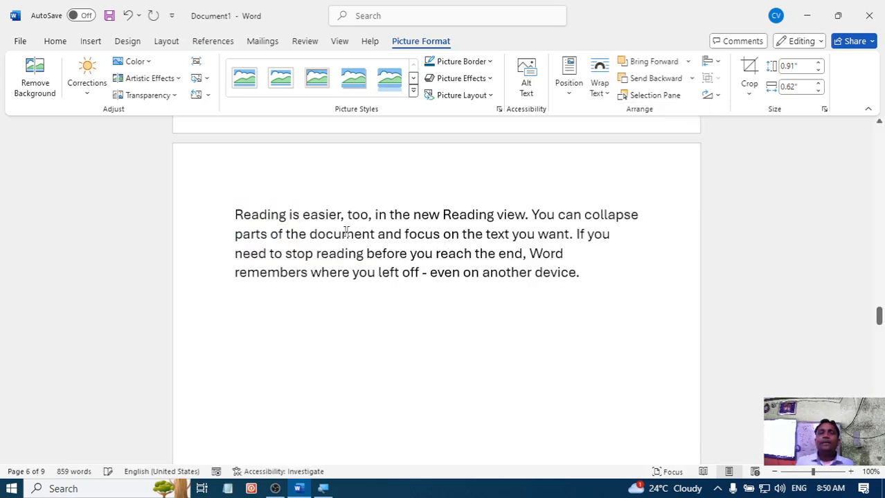
{"action": "scroll", "coordinate": [397, 220], "scroll_direction": "up", "scroll_amount": 10}
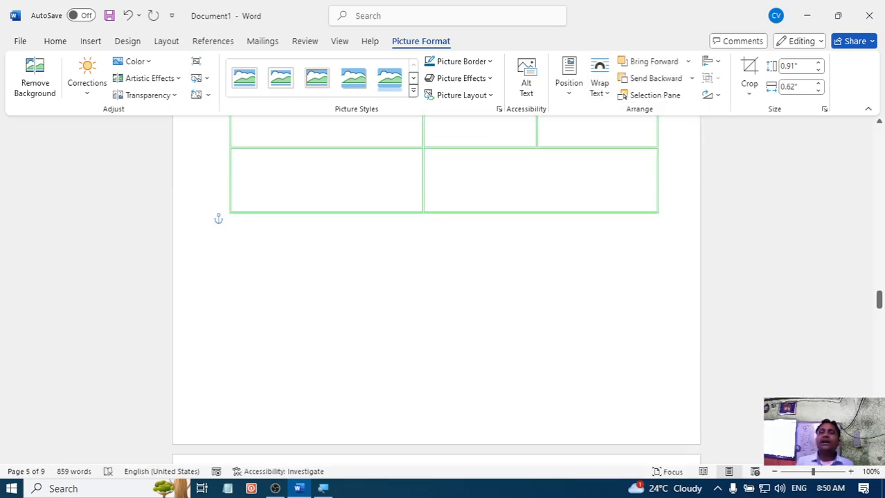
{"action": "scroll", "coordinate": [407, 226], "scroll_direction": "up", "scroll_amount": 5}
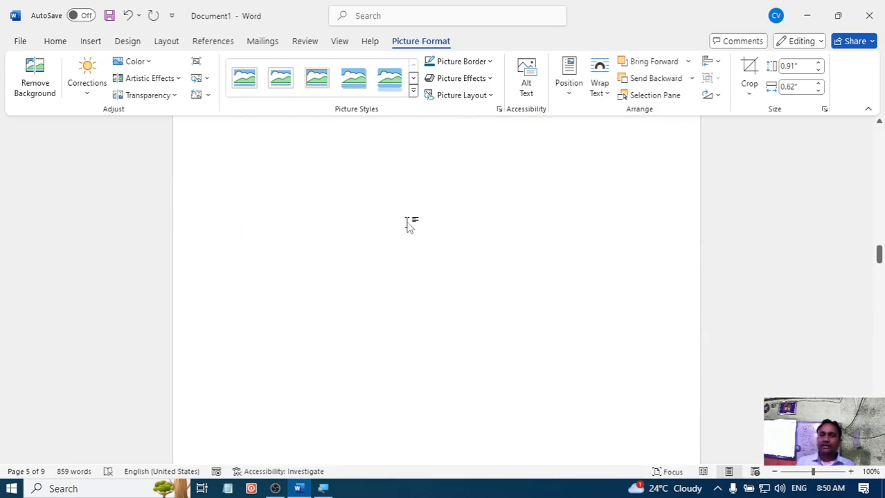
{"action": "scroll", "coordinate": [408, 225], "scroll_direction": "up", "scroll_amount": 4}
{"action": "key", "text": "ctrl+z"}
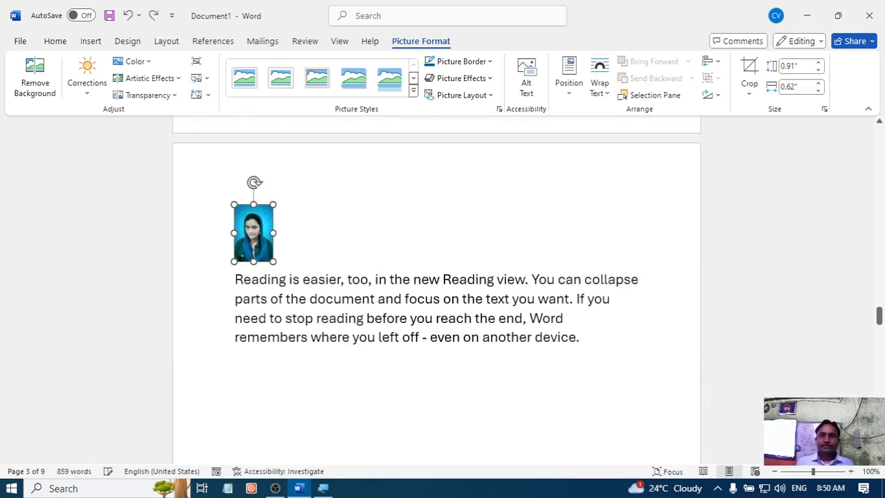
- Try to move the portrait sideways while it is in line, and set its text wrapping to In Front of Text
{"action": "left_click_drag", "start_coordinate": [254, 233], "coordinate": [346, 219]}
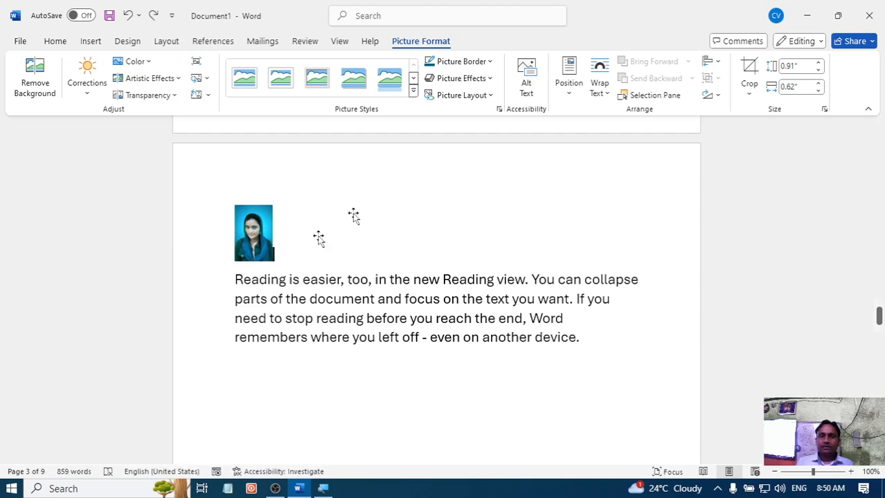
{"action": "left_click", "coordinate": [599, 87]}
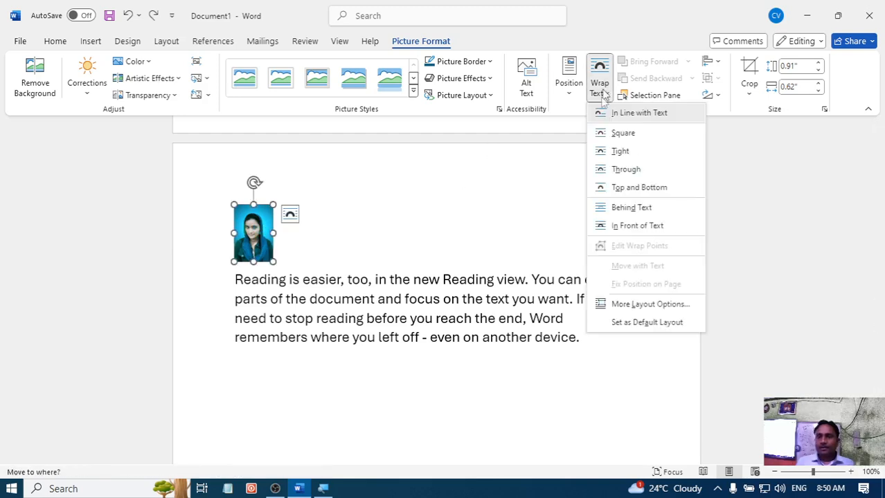
{"action": "left_click", "coordinate": [622, 228]}
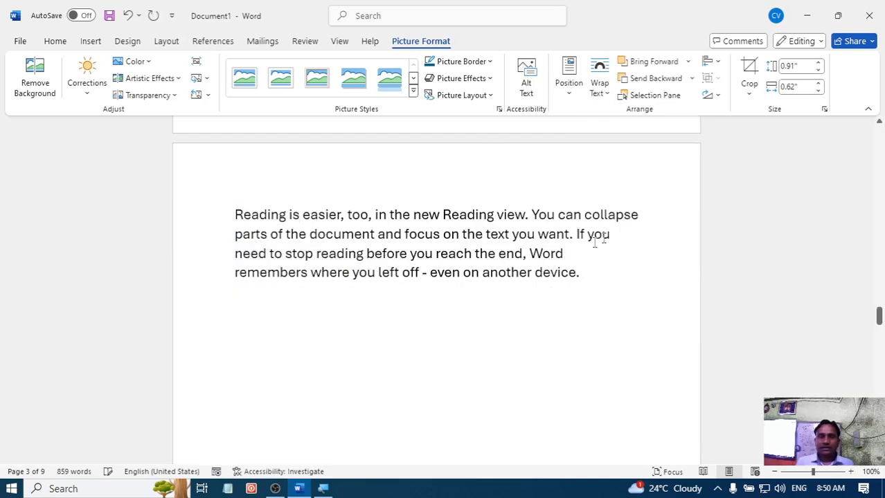
- Move the portrait from the paragraph above the marks table into the last cell of the drawn table's first row, and review its wrapping options
{"action": "scroll", "coordinate": [436, 291], "scroll_direction": "down", "scroll_amount": 10}
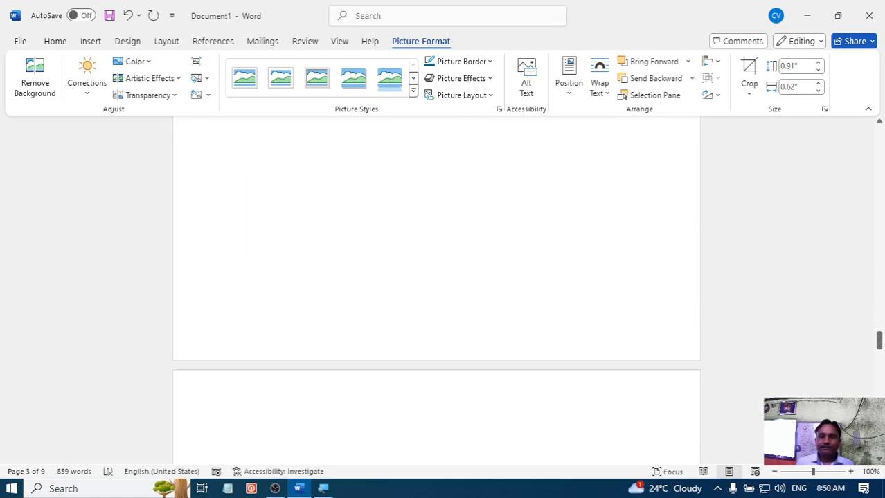
{"action": "scroll", "coordinate": [444, 298], "scroll_direction": "up", "scroll_amount": 10}
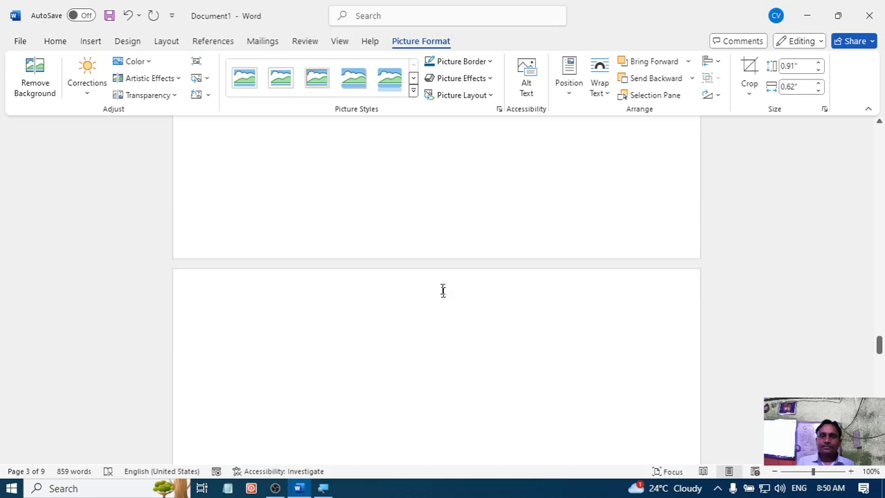
{"action": "scroll", "coordinate": [441, 284], "scroll_direction": "up", "scroll_amount": 15}
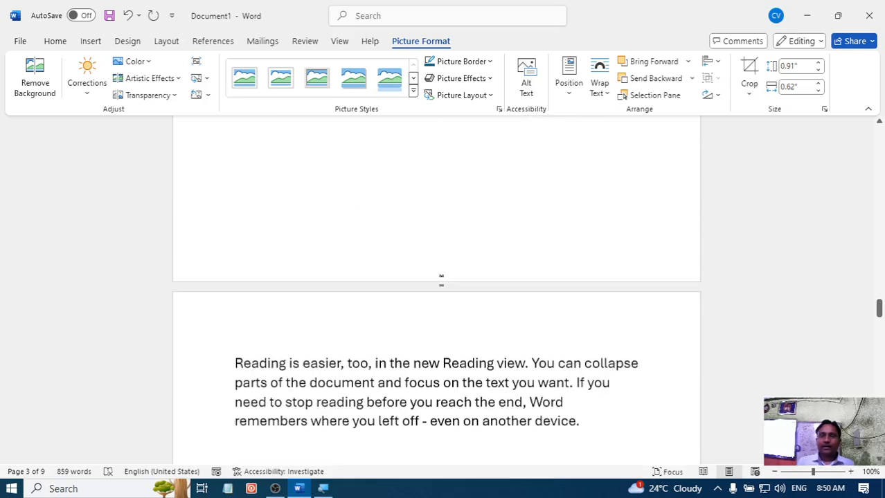
{"action": "scroll", "coordinate": [436, 290], "scroll_direction": "down", "scroll_amount": 2}
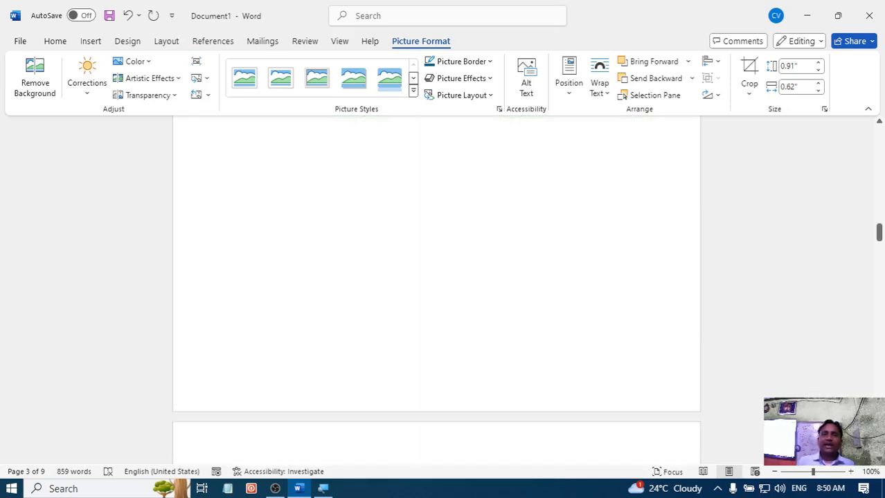
{"action": "scroll", "coordinate": [436, 290], "scroll_direction": "down", "scroll_amount": 4}
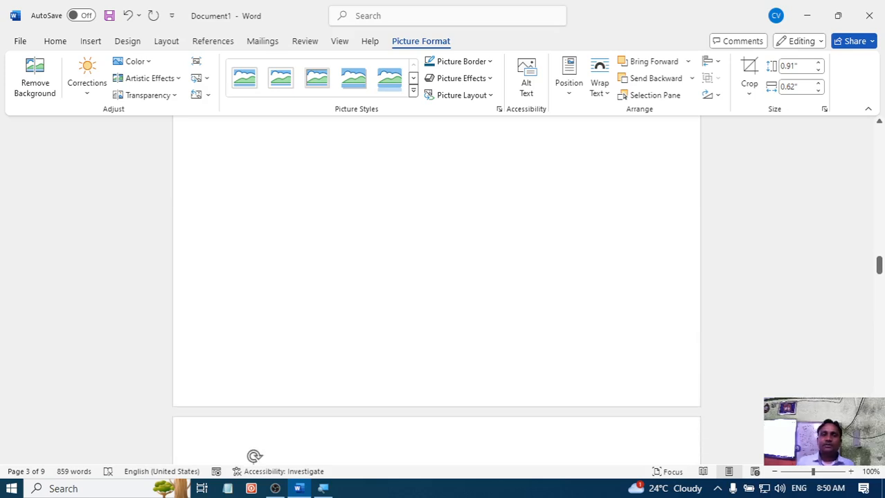
{"action": "scroll", "coordinate": [437, 291], "scroll_direction": "up", "scroll_amount": 4}
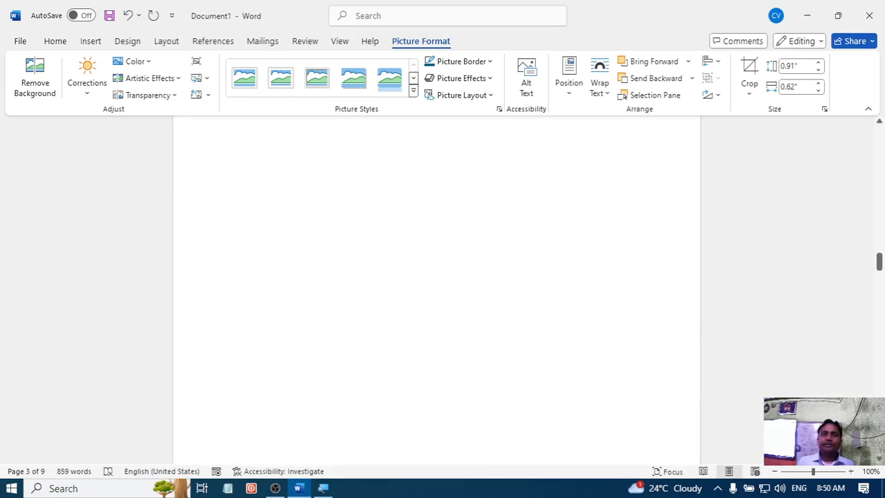
{"action": "scroll", "coordinate": [259, 201], "scroll_direction": "down", "scroll_amount": 6}
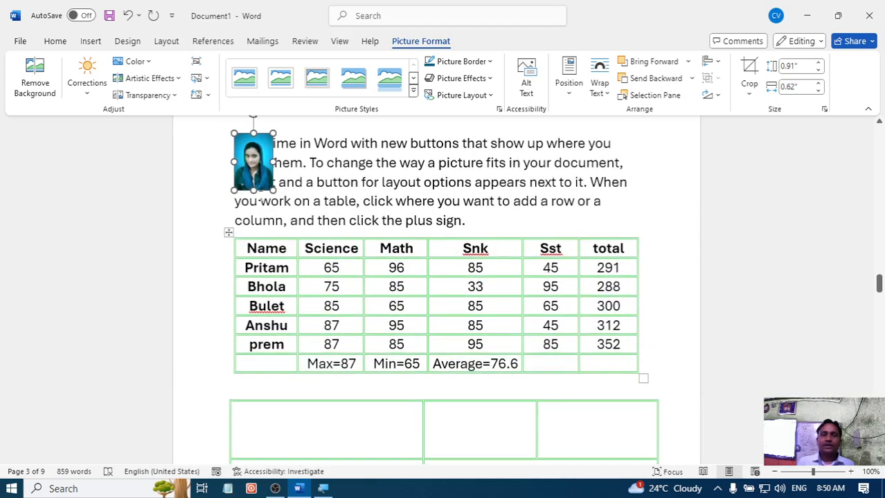
{"action": "left_click_drag", "start_coordinate": [260, 201], "coordinate": [590, 434]}
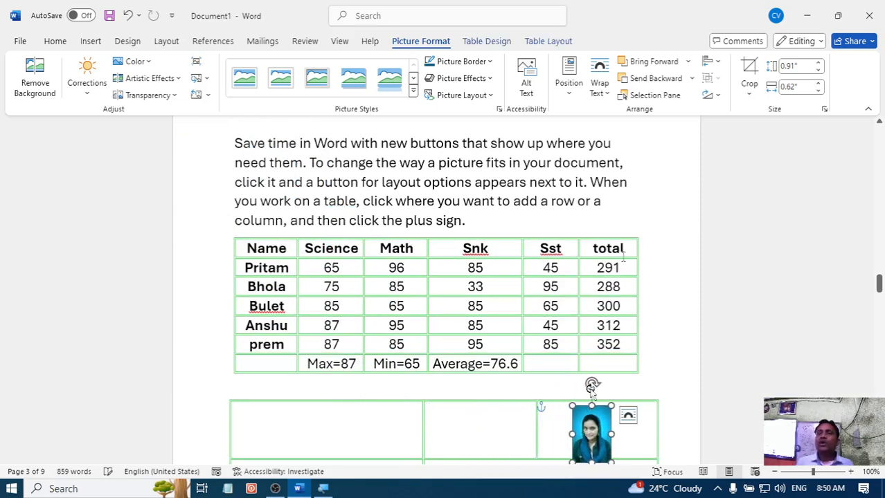
{"action": "left_click", "coordinate": [605, 95]}
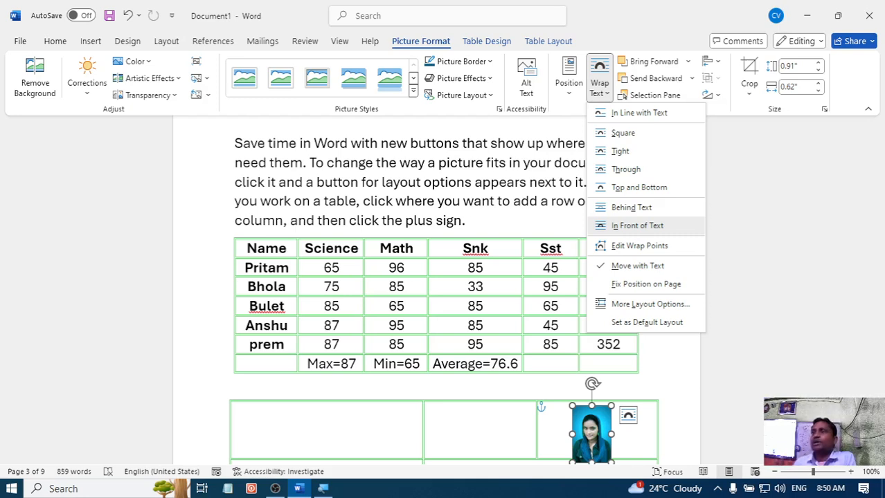
{"action": "key", "text": "Escape"}
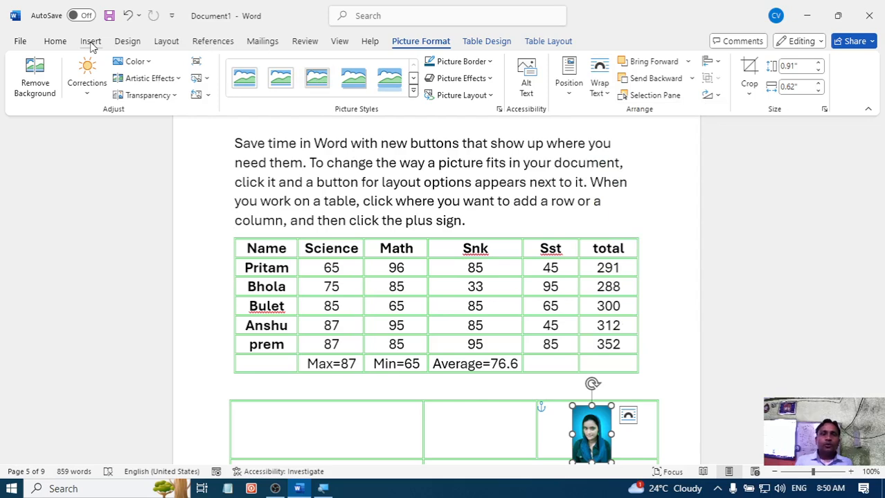
- Open the stock image library for inserting a picture, and look through its Images and Icons categories
{"action": "left_click", "coordinate": [90, 43]}
{"action": "left_click", "coordinate": [144, 94]}
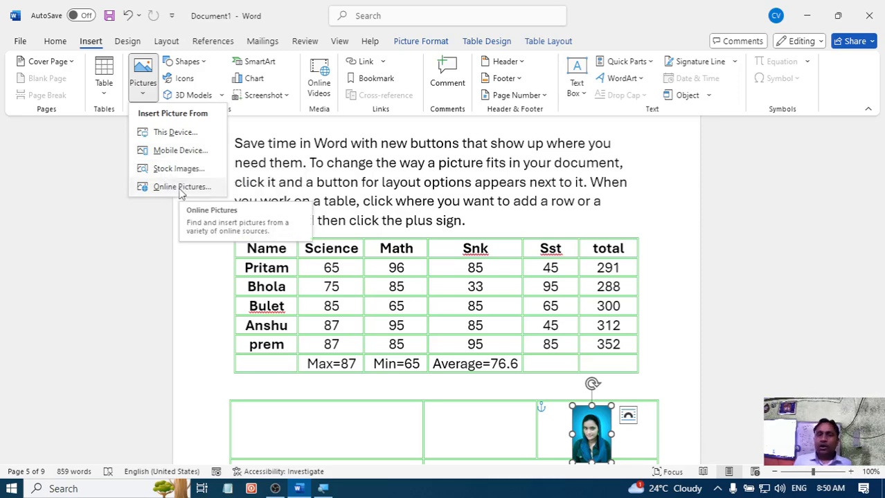
{"action": "left_click", "coordinate": [170, 171]}
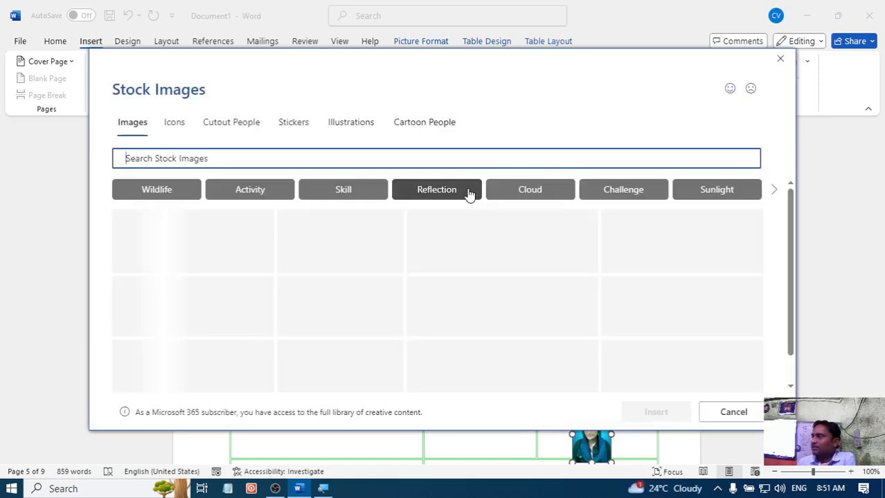
{"action": "scroll", "coordinate": [451, 308], "scroll_direction": "down", "scroll_amount": 5}
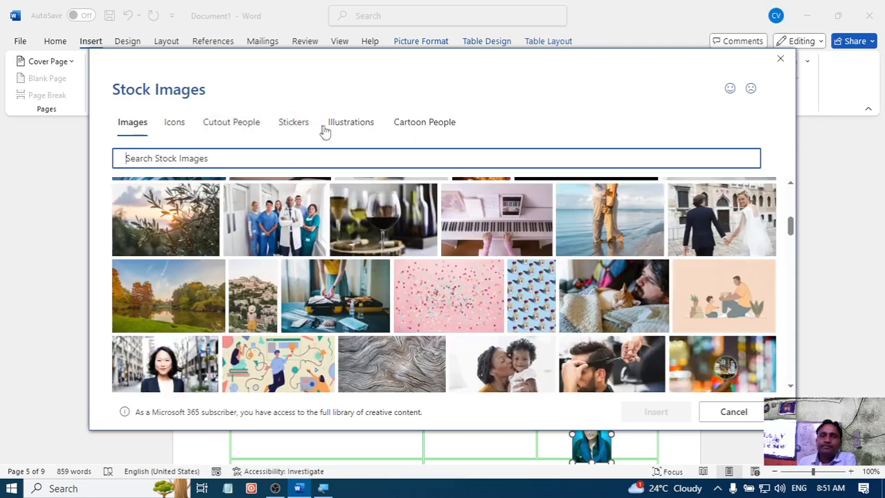
{"action": "scroll", "coordinate": [377, 287], "scroll_direction": "down", "scroll_amount": 3}
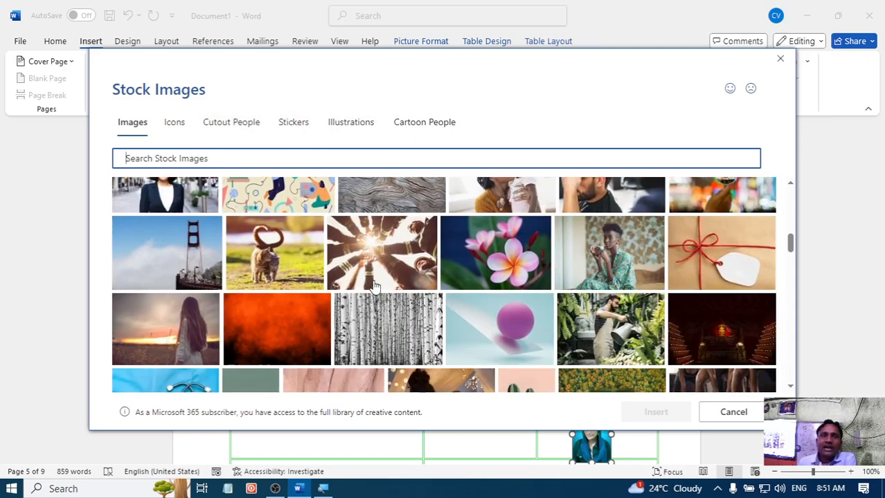
{"action": "left_click", "coordinate": [175, 124]}
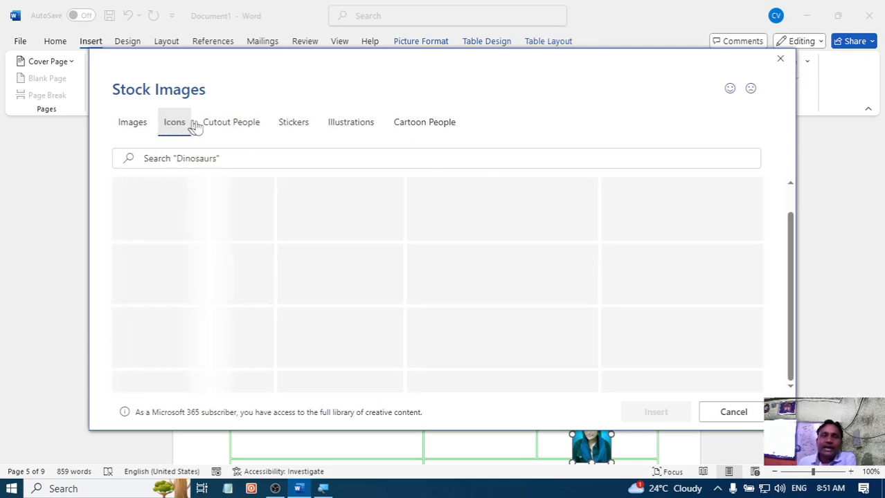
- Insert two Cutout People stock images: the suited man writing on a notepad and the man in the green shirt
{"action": "left_click", "coordinate": [239, 124]}
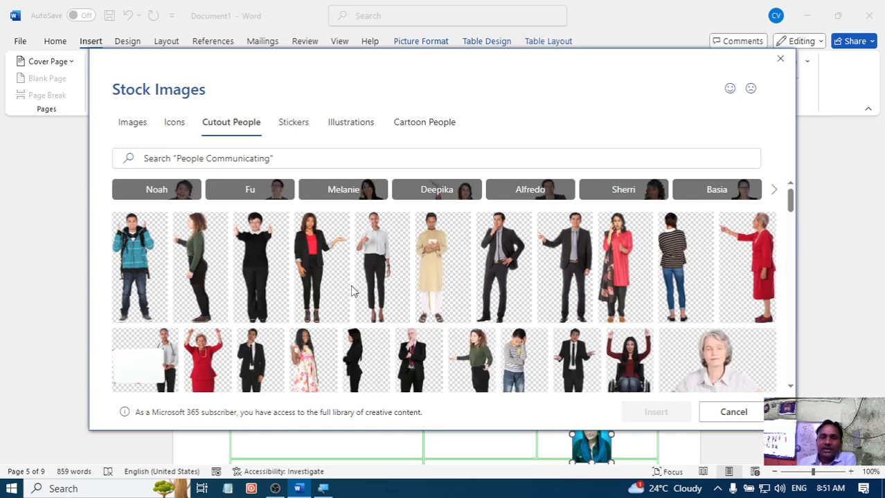
{"action": "scroll", "coordinate": [449, 305], "scroll_direction": "down", "scroll_amount": 5}
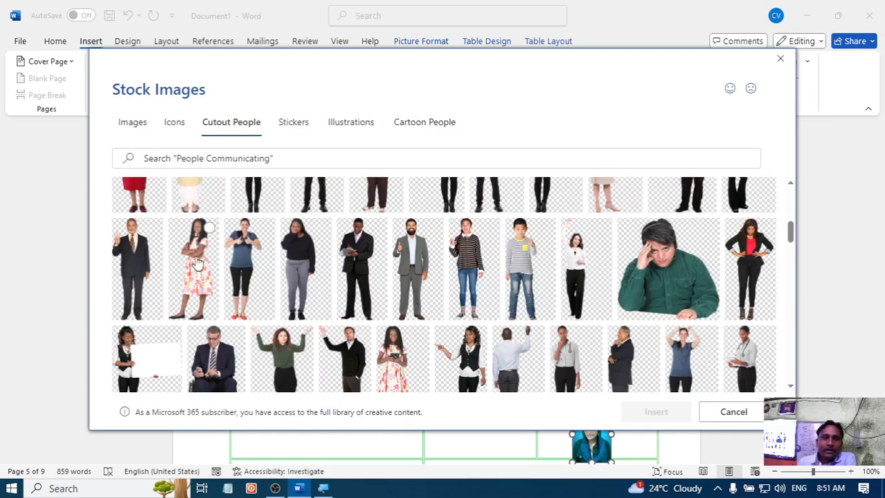
{"action": "scroll", "coordinate": [208, 269], "scroll_direction": "down", "scroll_amount": 5}
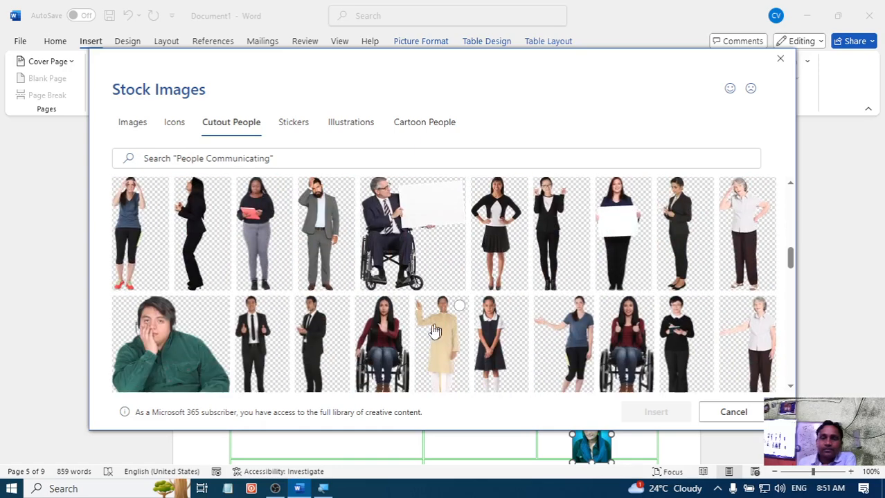
{"action": "scroll", "coordinate": [592, 307], "scroll_direction": "down", "scroll_amount": 3}
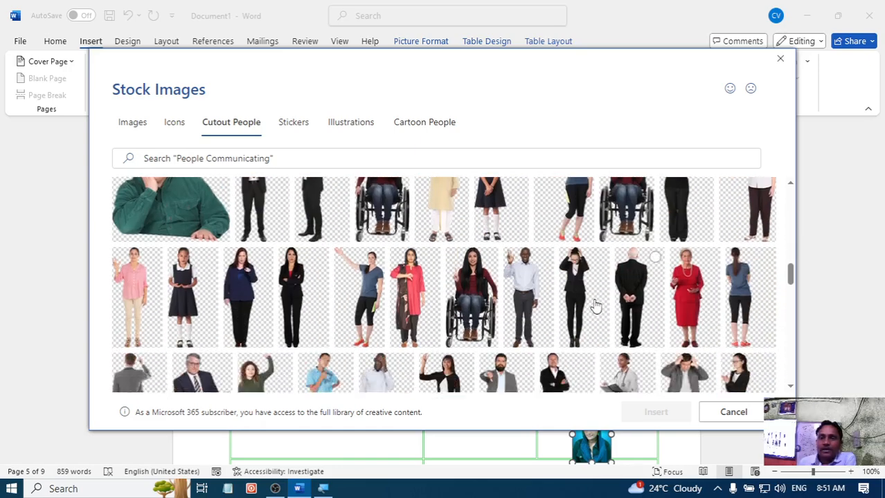
{"action": "scroll", "coordinate": [553, 332], "scroll_direction": "up", "scroll_amount": 2}
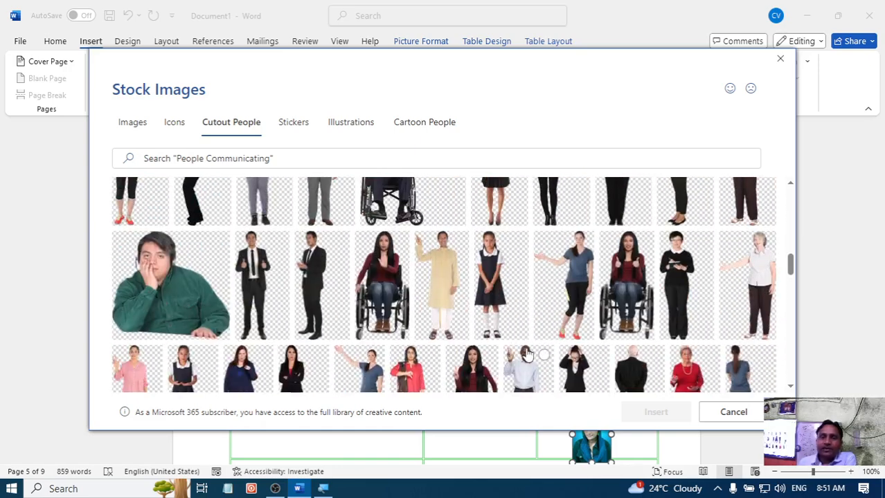
{"action": "left_click", "coordinate": [313, 284]}
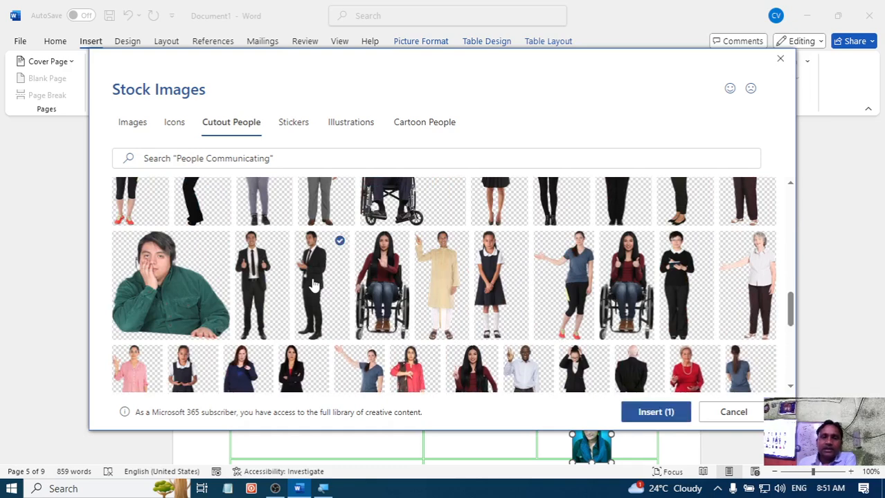
{"action": "left_click", "coordinate": [187, 280]}
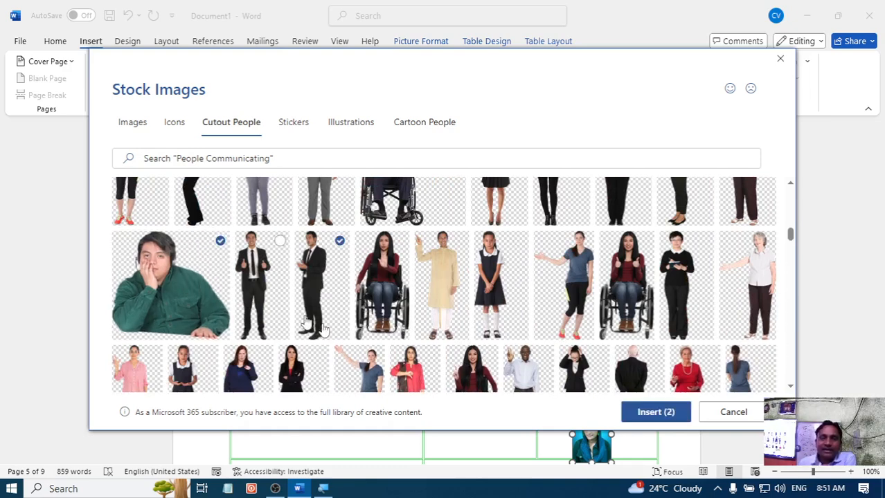
{"action": "left_click", "coordinate": [654, 413]}
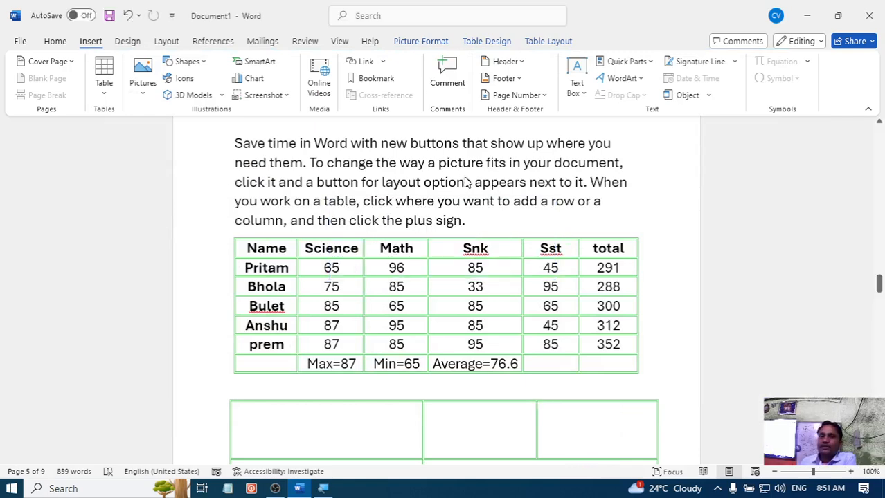
- Shrink the suited man's picture proportionally to about 1.93" wide, and compress its height to about 3.41"
{"action": "scroll", "coordinate": [584, 277], "scroll_direction": "down", "scroll_amount": 3}
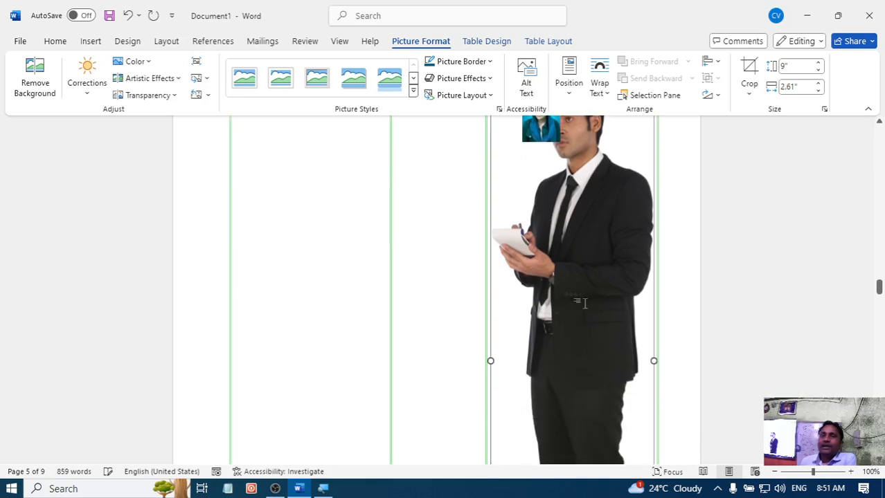
{"action": "scroll", "coordinate": [576, 268], "scroll_direction": "up", "scroll_amount": 4}
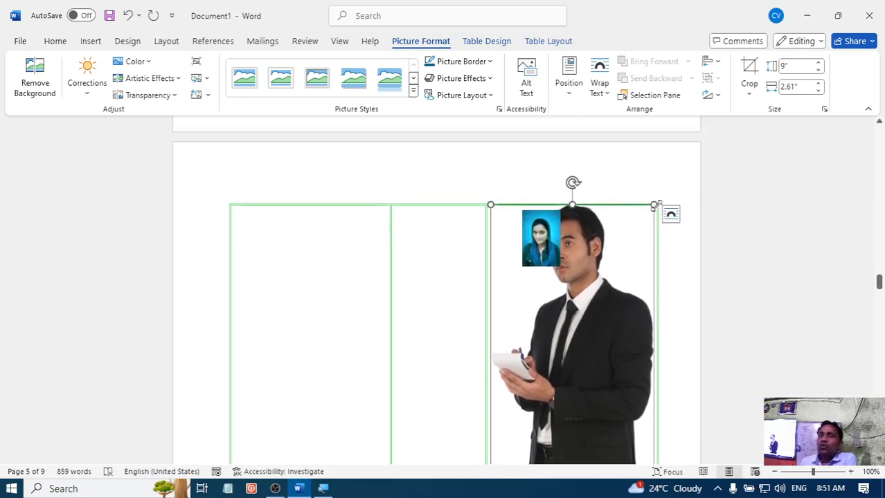
{"action": "left_click_drag", "start_coordinate": [654, 205], "coordinate": [594, 369]}
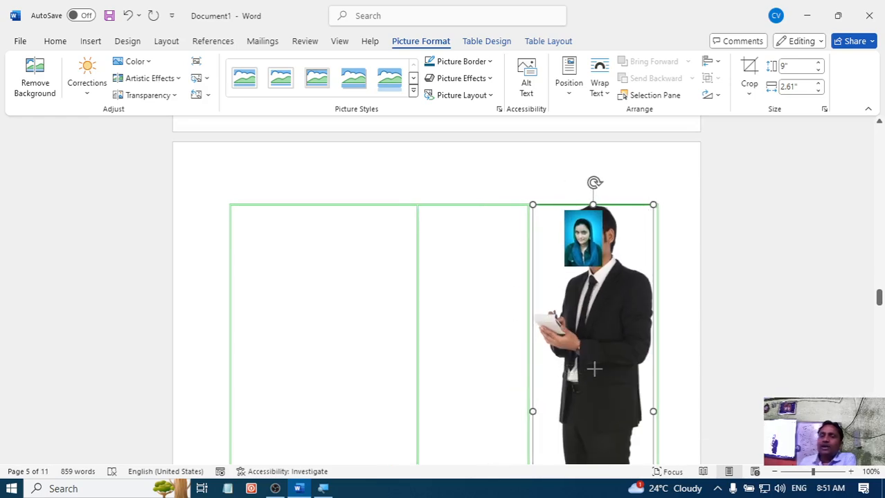
{"action": "scroll", "coordinate": [594, 369], "scroll_direction": "down", "scroll_amount": 3}
{"action": "scroll", "coordinate": [599, 327], "scroll_direction": "down", "scroll_amount": 3}
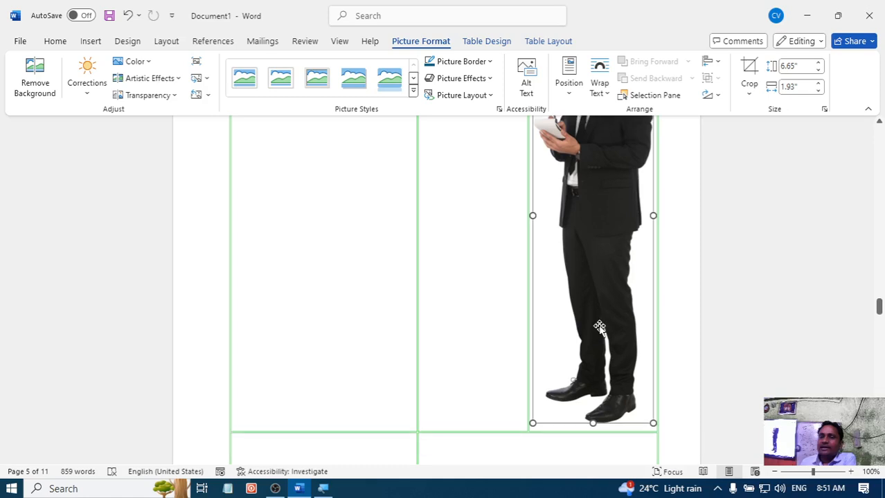
{"action": "scroll", "coordinate": [598, 327], "scroll_direction": "down", "scroll_amount": 3}
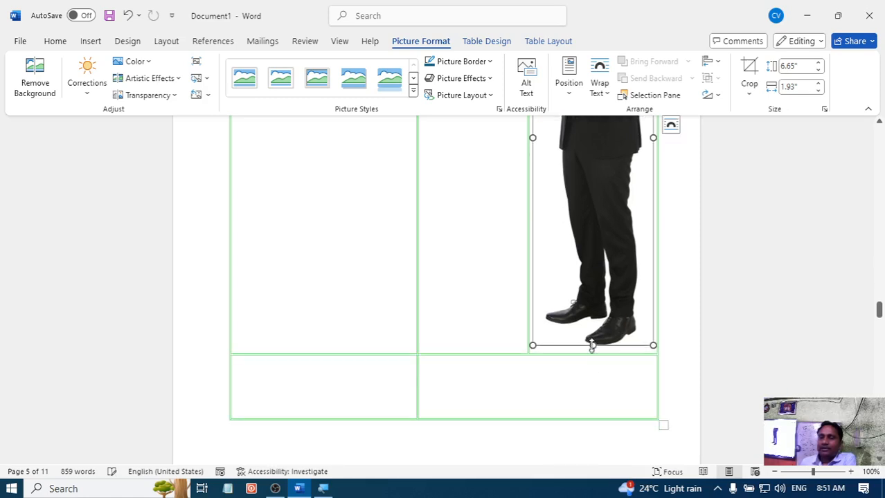
{"action": "left_click_drag", "start_coordinate": [592, 343], "coordinate": [587, 232]}
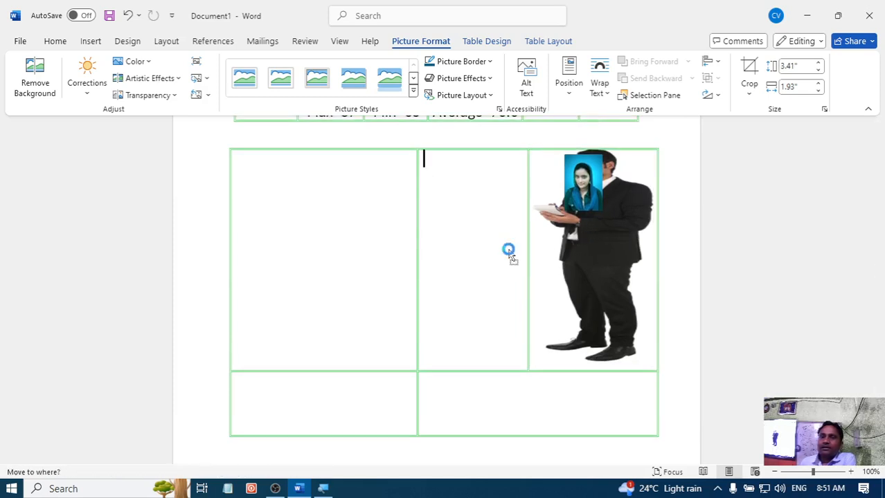
- Move the suited man's picture into the first cell of the drawn table's first row, and shrink it from its corner
{"action": "left_click_drag", "start_coordinate": [484, 222], "coordinate": [386, 242]}
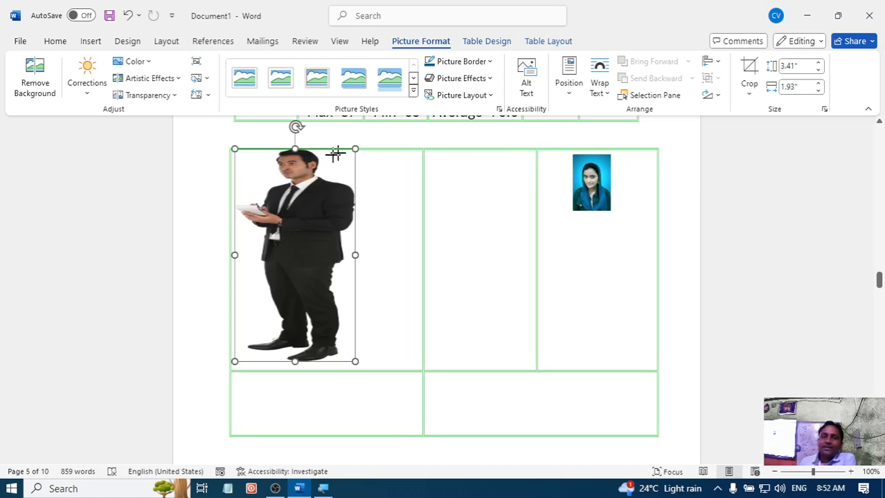
{"action": "left_click_drag", "start_coordinate": [335, 154], "coordinate": [280, 219]}
{"action": "left_click", "coordinate": [365, 248]}
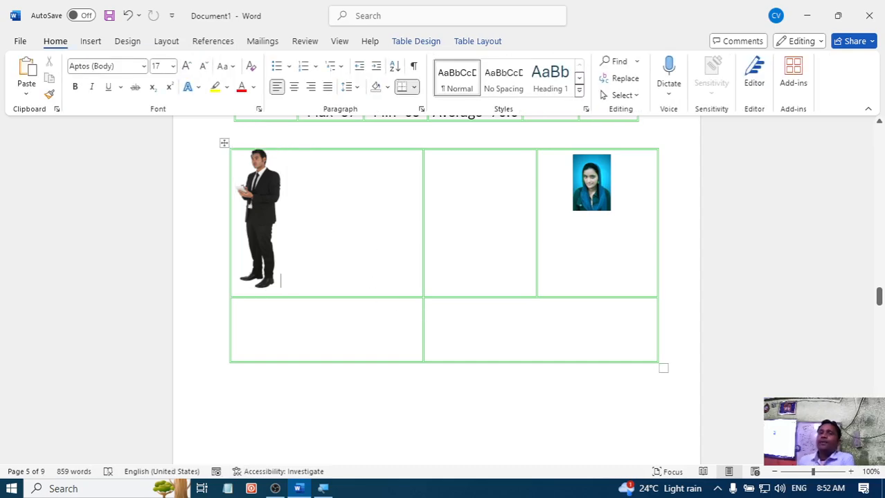
{"action": "scroll", "coordinate": [423, 310], "scroll_direction": "up", "scroll_amount": 8}
{"action": "scroll", "coordinate": [422, 310], "scroll_direction": "down", "scroll_amount": 15}
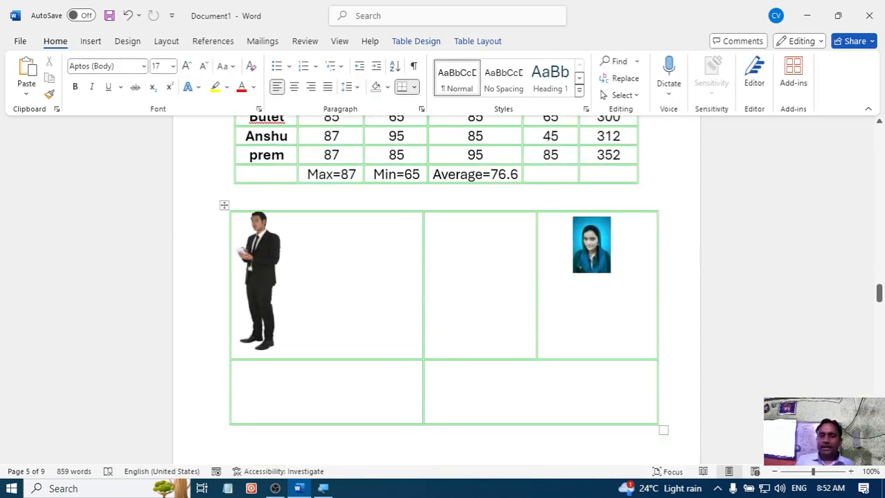
{"action": "scroll", "coordinate": [419, 275], "scroll_direction": "down", "scroll_amount": 2}
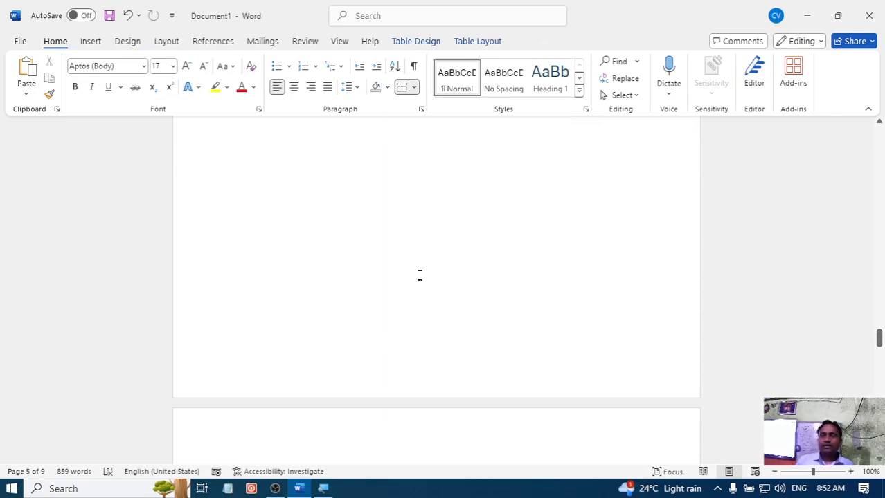
{"action": "scroll", "coordinate": [418, 275], "scroll_direction": "up", "scroll_amount": 10}
{"action": "scroll", "coordinate": [280, 369], "scroll_direction": "up", "scroll_amount": 6}
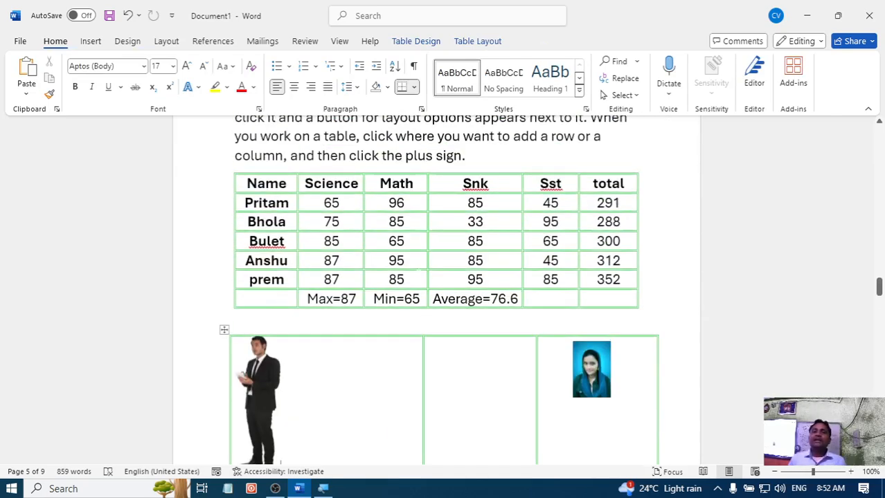
{"action": "scroll", "coordinate": [413, 285], "scroll_direction": "down", "scroll_amount": 4}
{"action": "scroll", "coordinate": [413, 285], "scroll_direction": "down", "scroll_amount": 3}
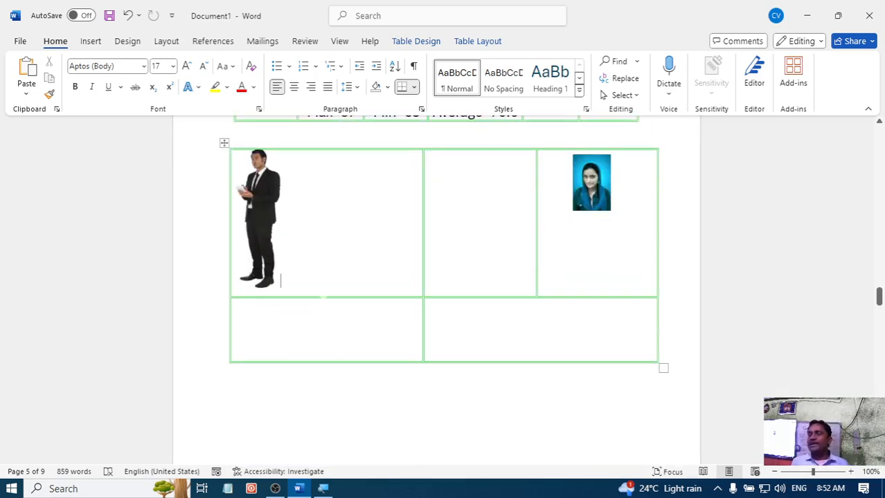
- Draw an isosceles triangle about 2.03" high by 1.4" wide across the border between the drawn table's first two columns
{"action": "left_click", "coordinate": [91, 41]}
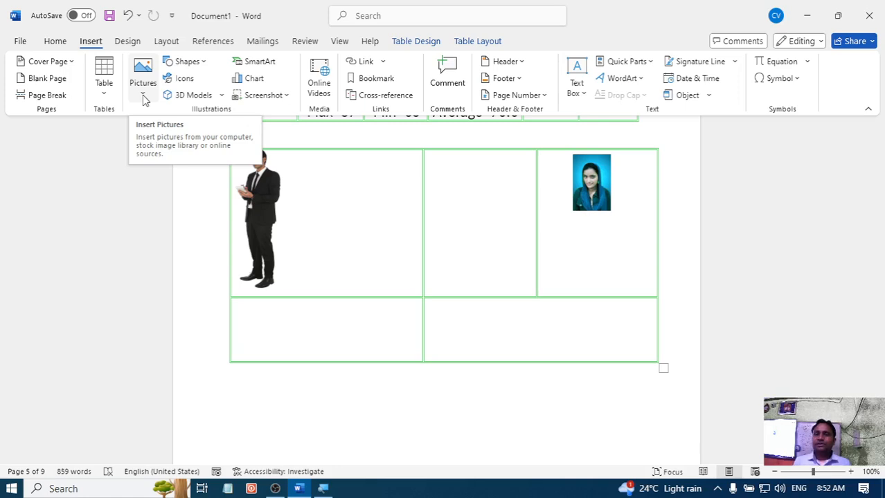
{"action": "left_click", "coordinate": [195, 64]}
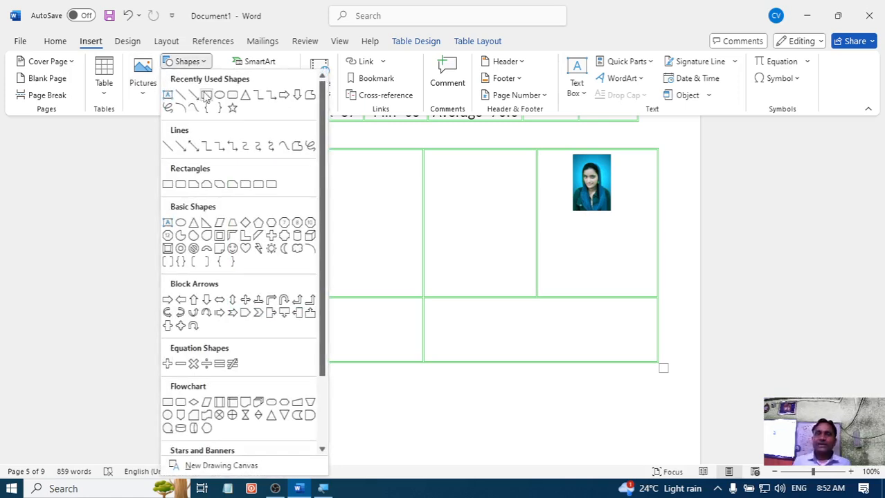
{"action": "left_click", "coordinate": [245, 95]}
{"action": "left_click_drag", "start_coordinate": [379, 186], "coordinate": [466, 312]}
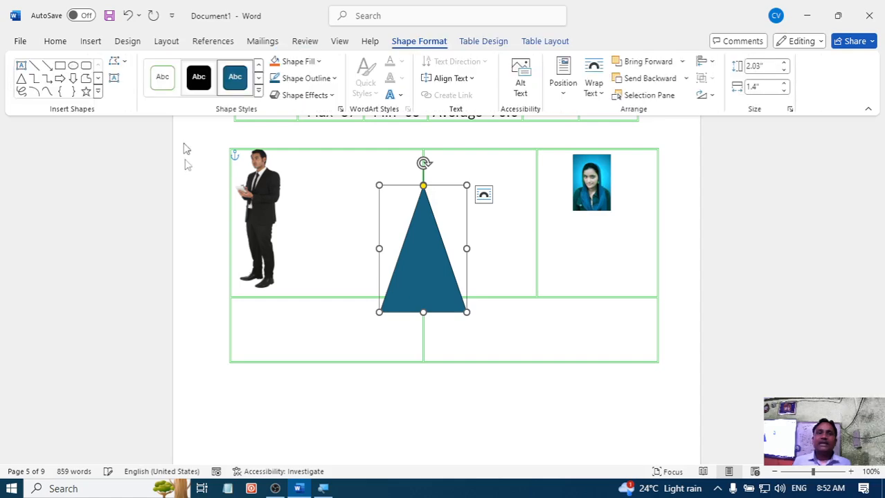
- Draw a down block arrow about 2.95" high by 1.93" wide, from below the portrait to beneath the drawn table, and deselect it
{"action": "left_click", "coordinate": [90, 43]}
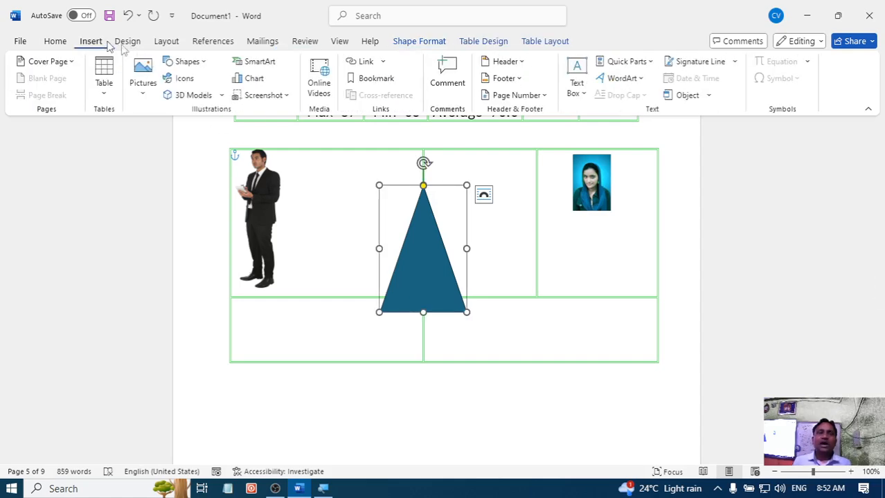
{"action": "left_click", "coordinate": [200, 65]}
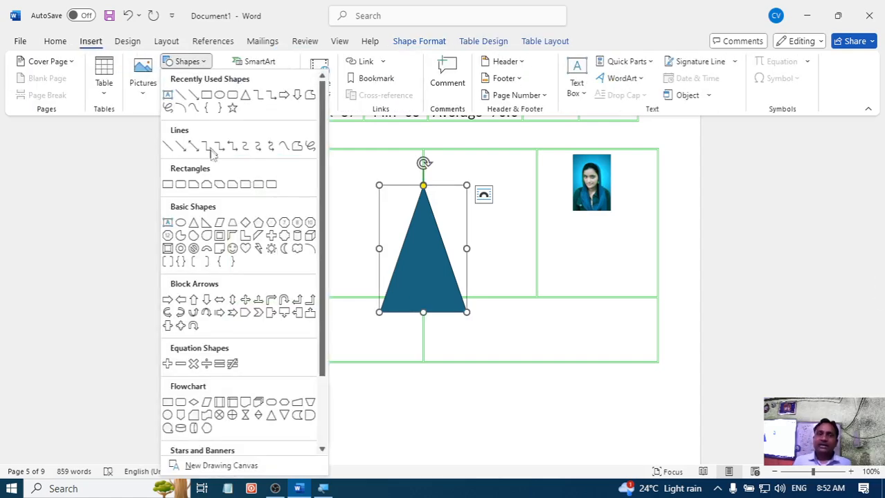
{"action": "left_click", "coordinate": [206, 299]}
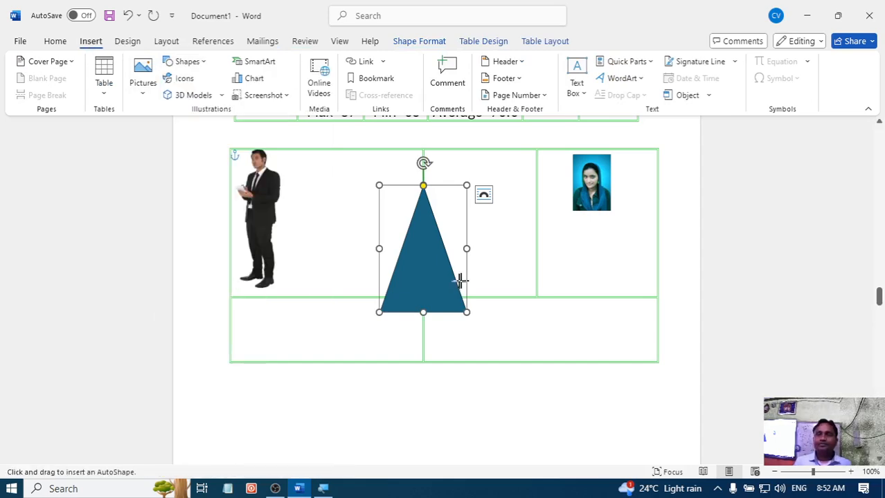
{"action": "left_click_drag", "start_coordinate": [497, 250], "coordinate": [617, 433]}
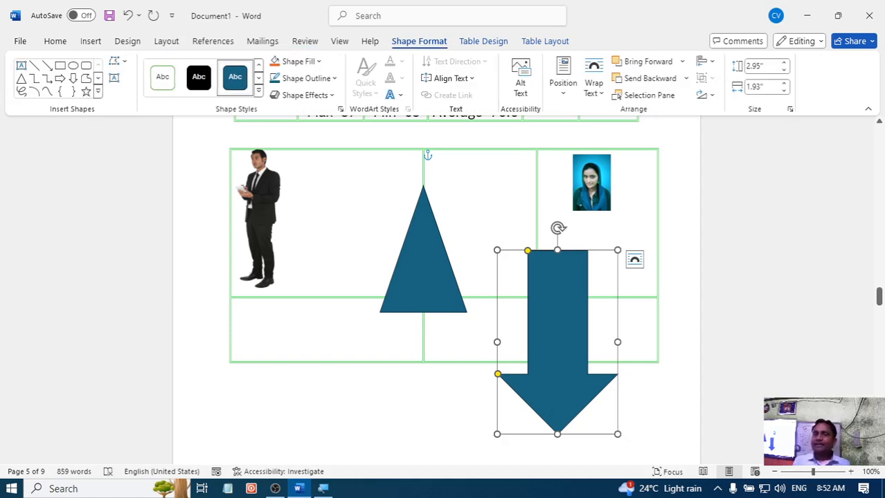
{"action": "left_click", "coordinate": [422, 418]}
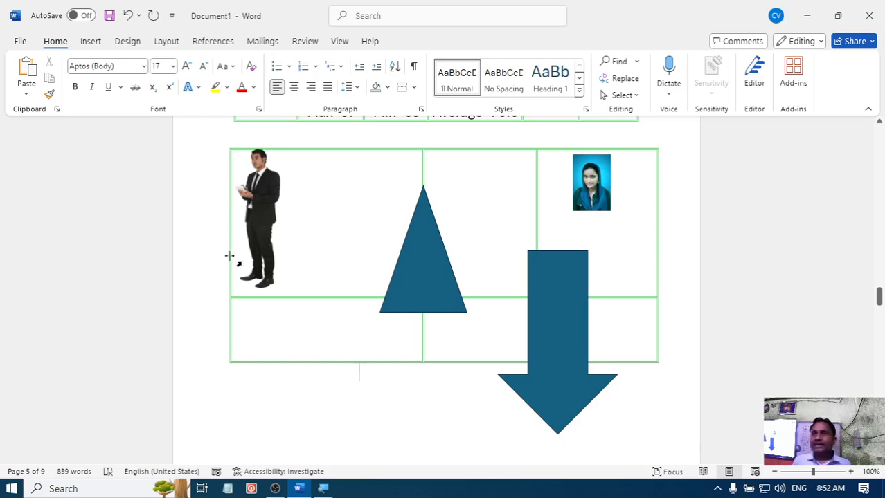
{"action": "scroll", "coordinate": [235, 261], "scroll_direction": "down", "scroll_amount": 4}
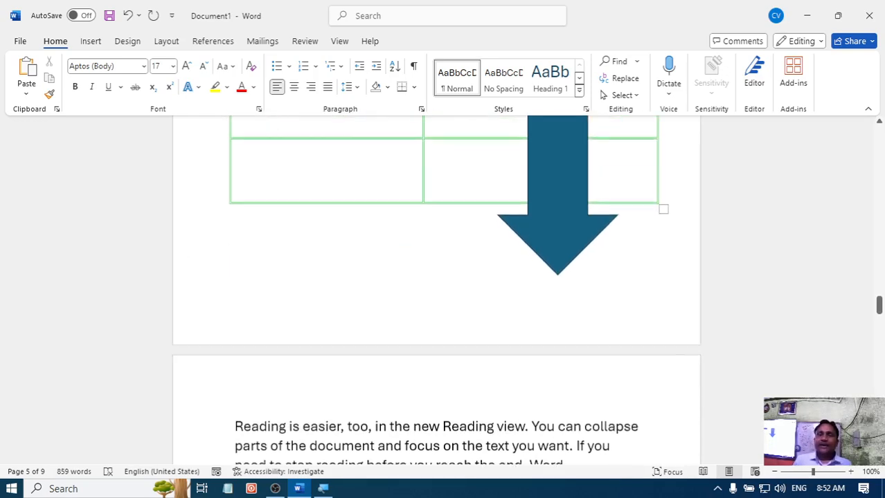
{"action": "scroll", "coordinate": [372, 383], "scroll_direction": "up", "scroll_amount": 10}
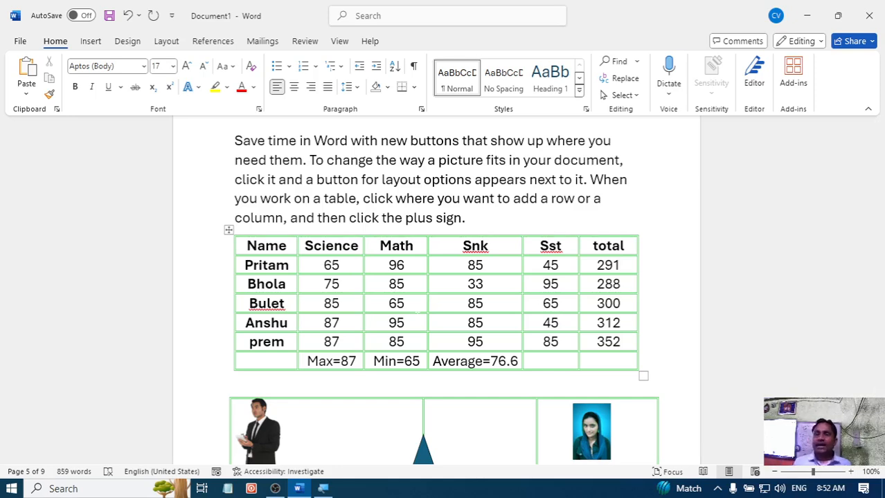
{"action": "left_click", "coordinate": [275, 489]}
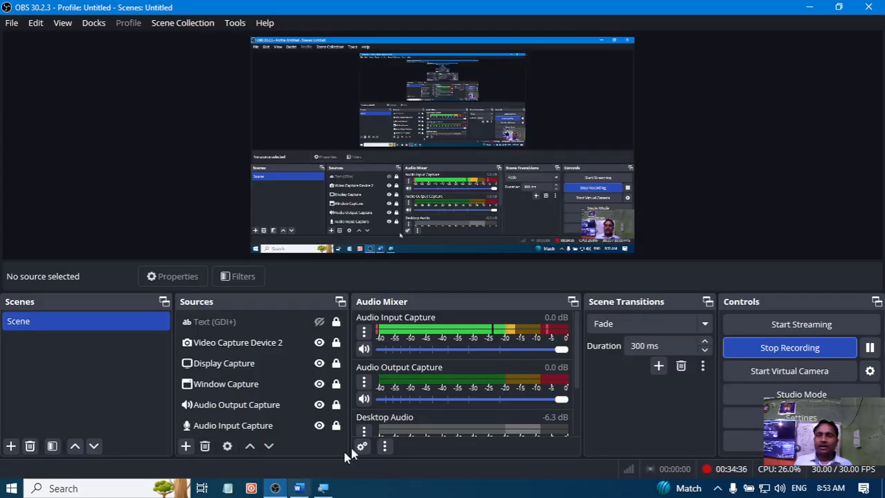